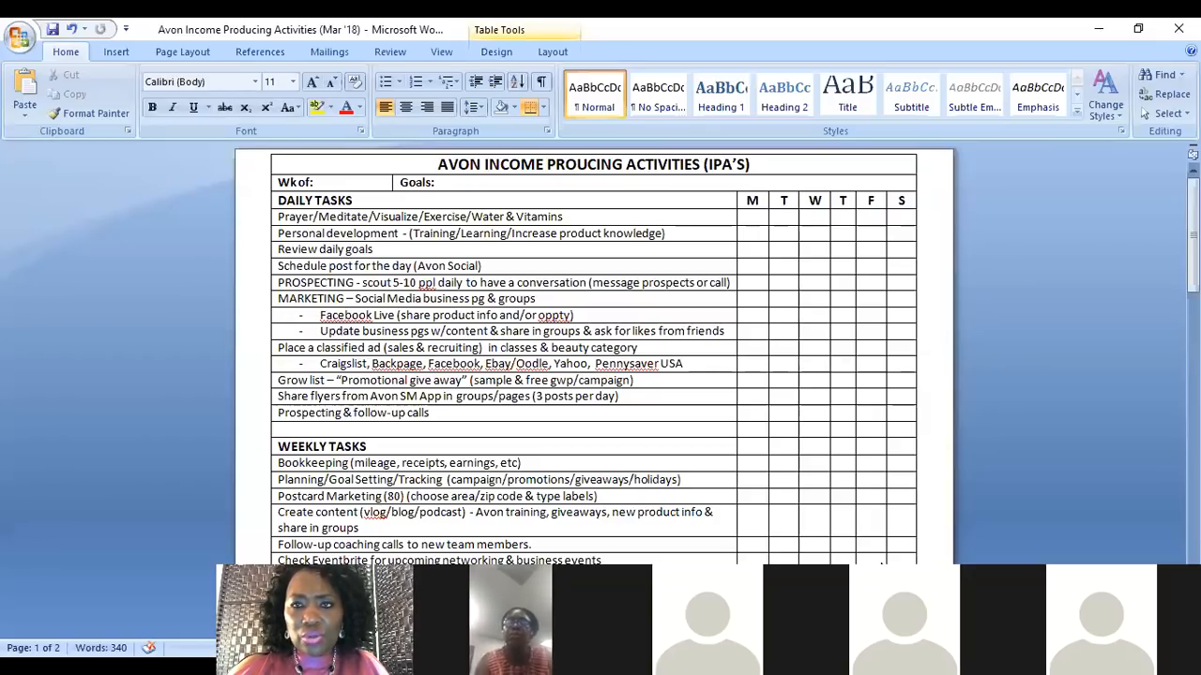
Step: Switch to Google Calendar in the browser, postpone the desktop notification choice and view the week's early morning hours
left_click(881, 565)
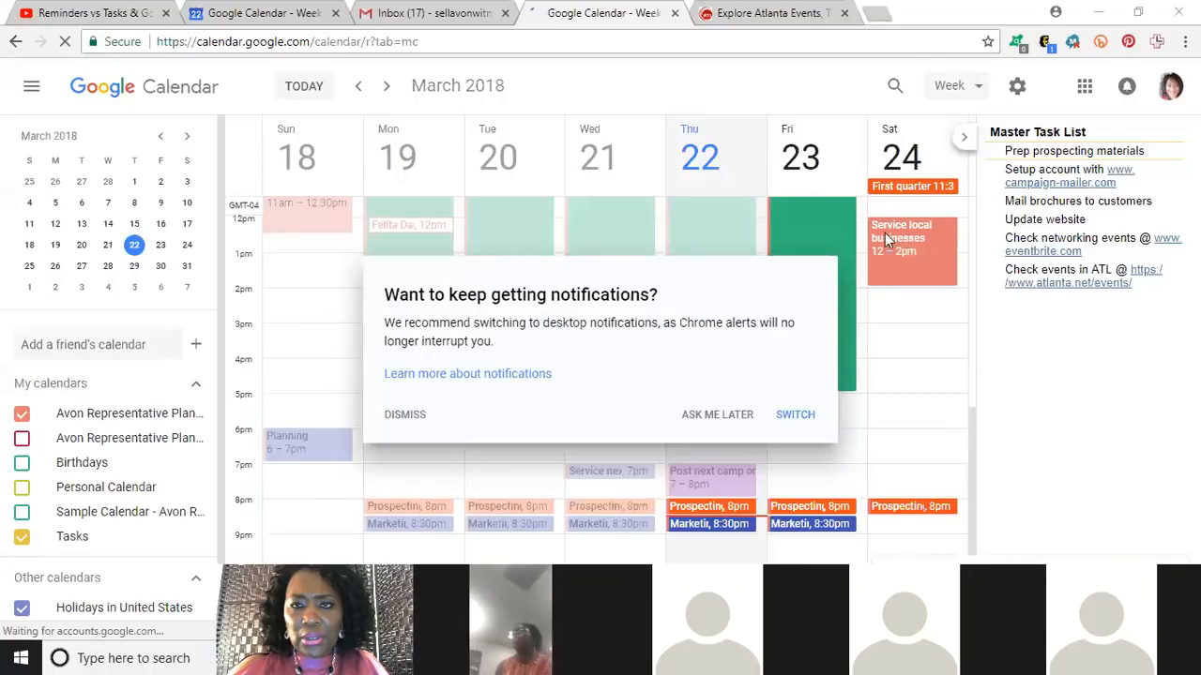
left_click(746, 427)
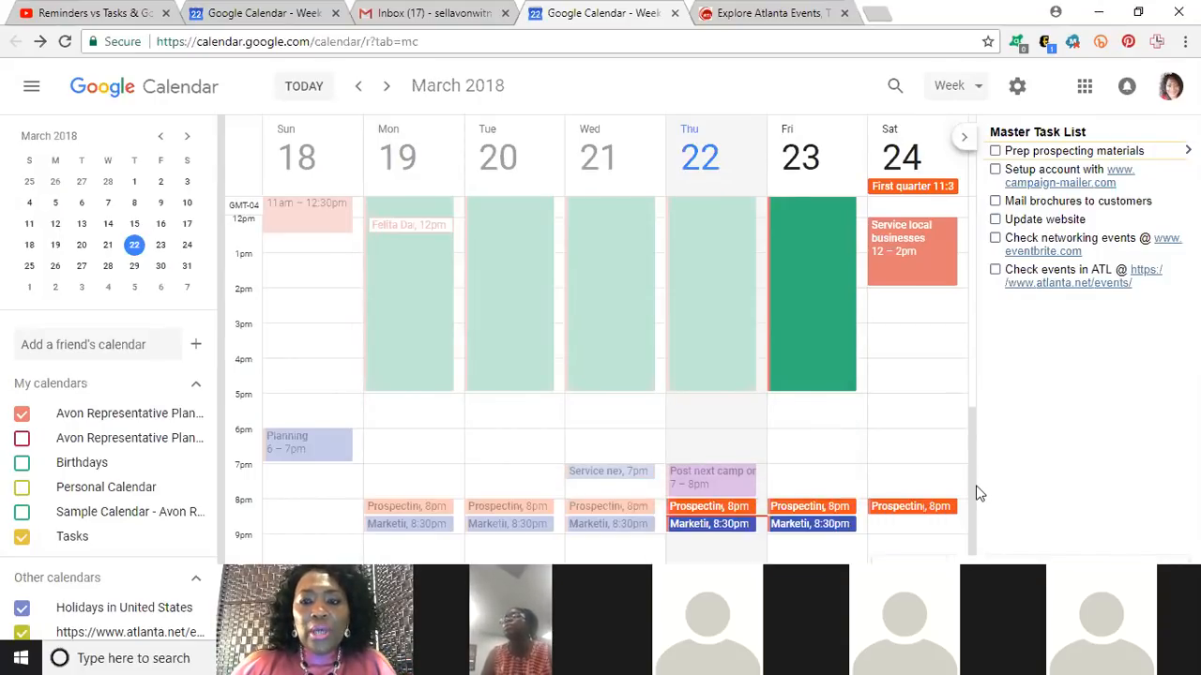
scroll(971, 504, "up", 5)
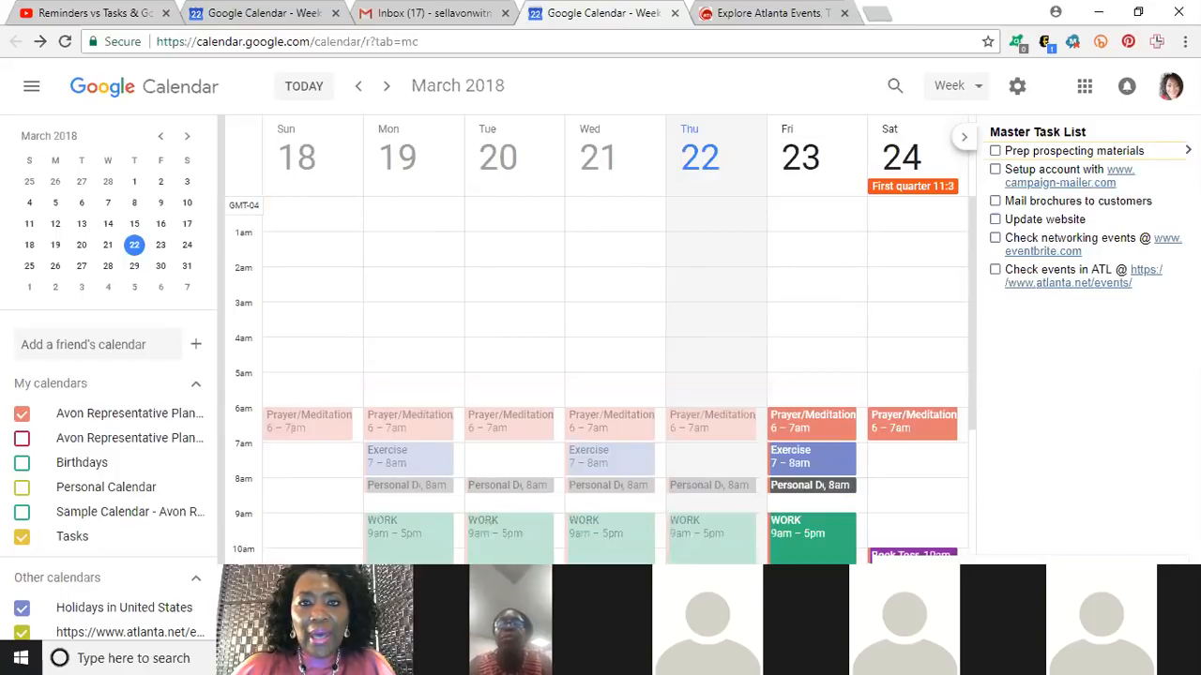
Step: Go to the Gmail inbox and open Google Calendar from the Google apps
left_click(458, 15)
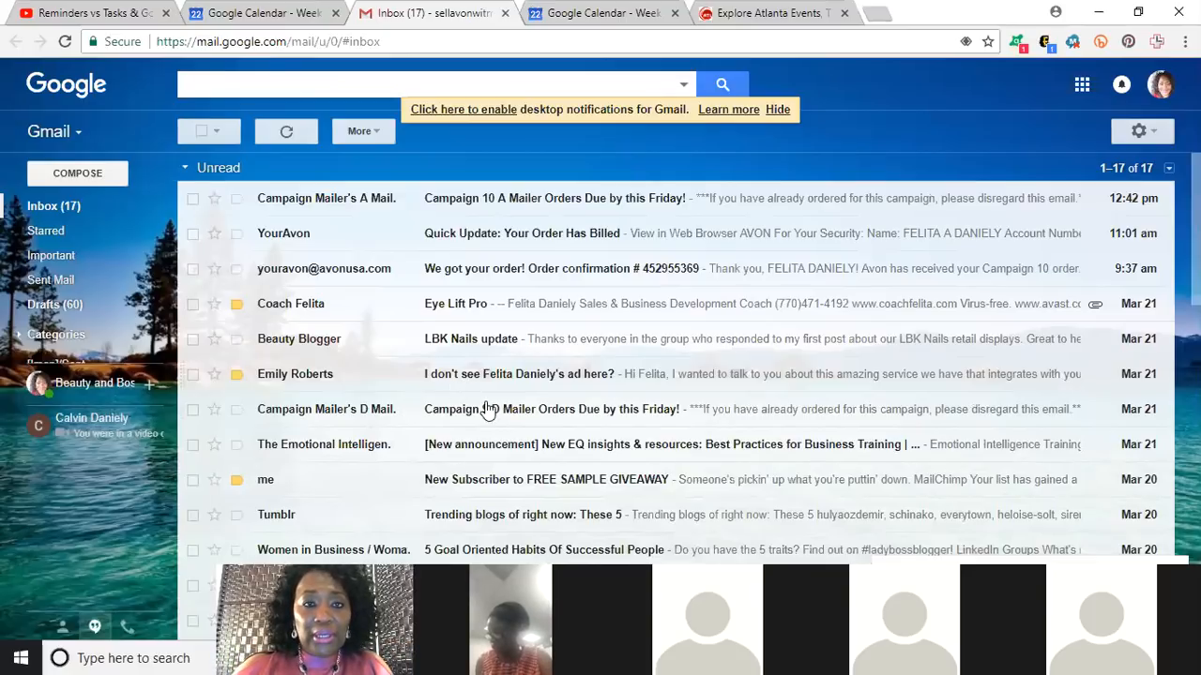
left_click(1083, 86)
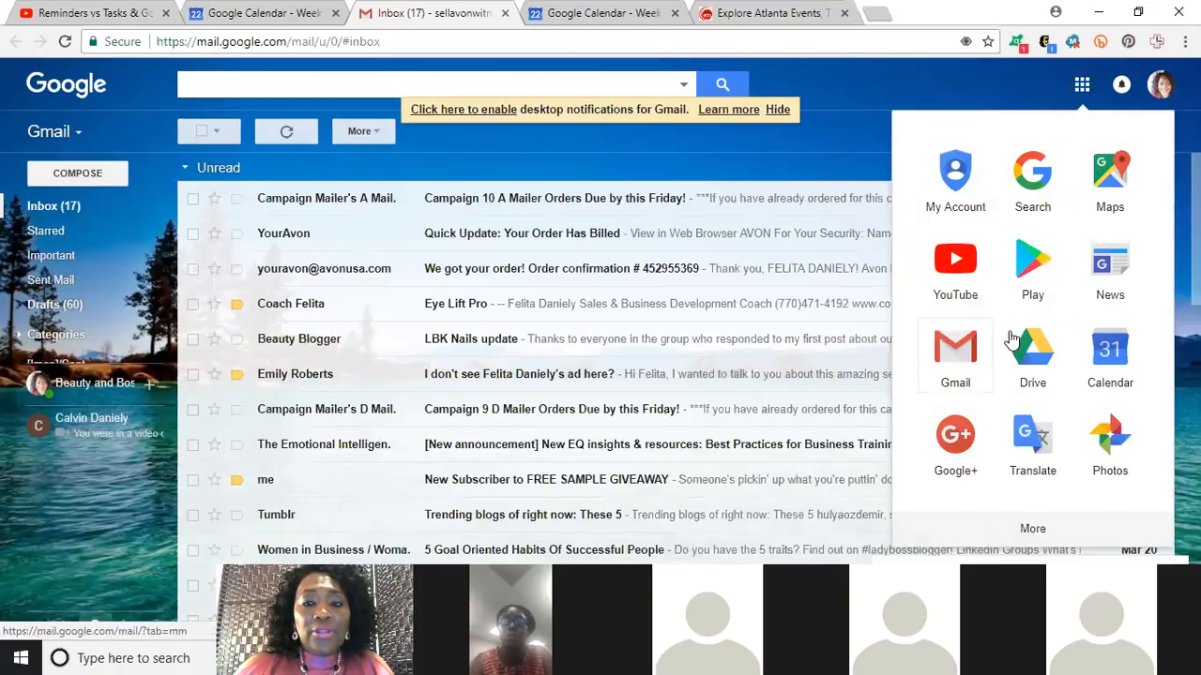
left_click(1110, 356)
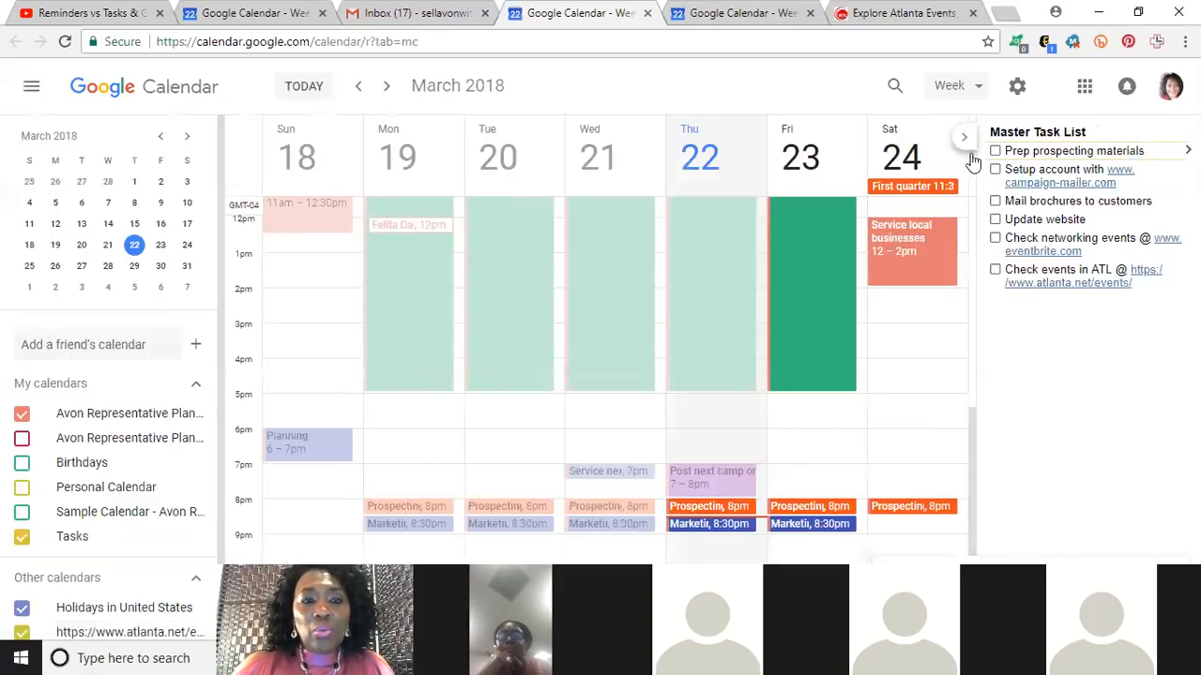
Step: View the details of Friday's 6–7am Prayer/Meditation event, dismissing the introductory tip
left_click_drag(970, 463, 967, 345)
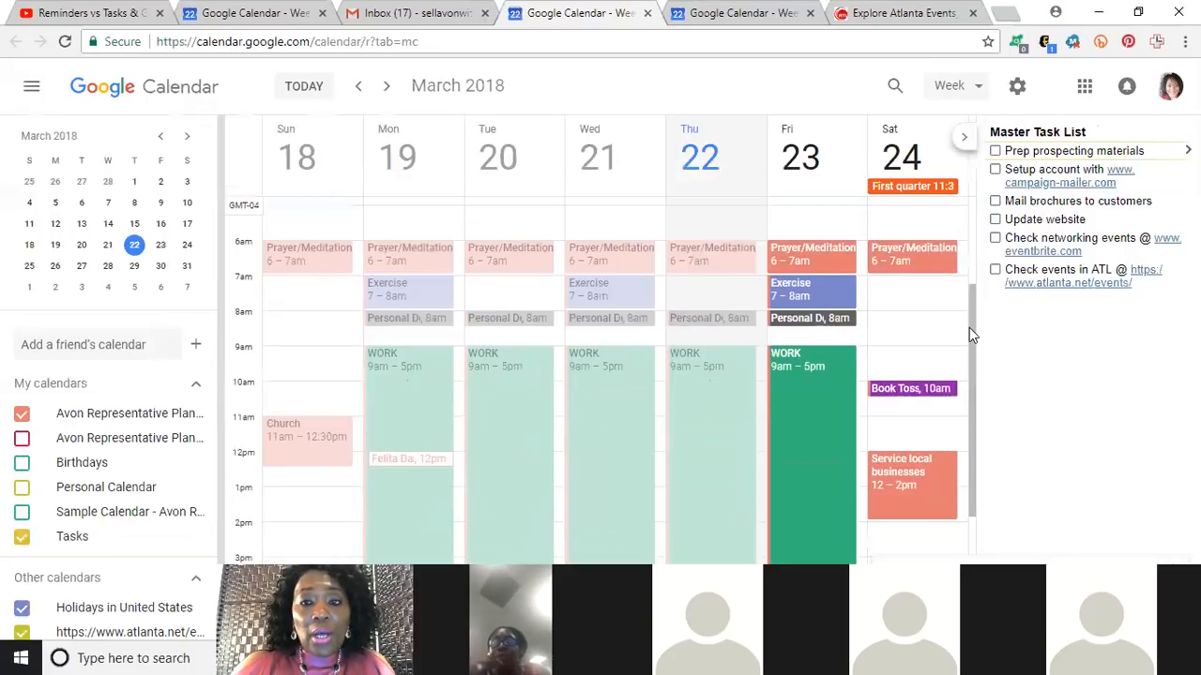
mouse_move(969, 344)
left_mouse_down()
mouse_move(971, 356)
mouse_move(969, 323)
left_mouse_up()
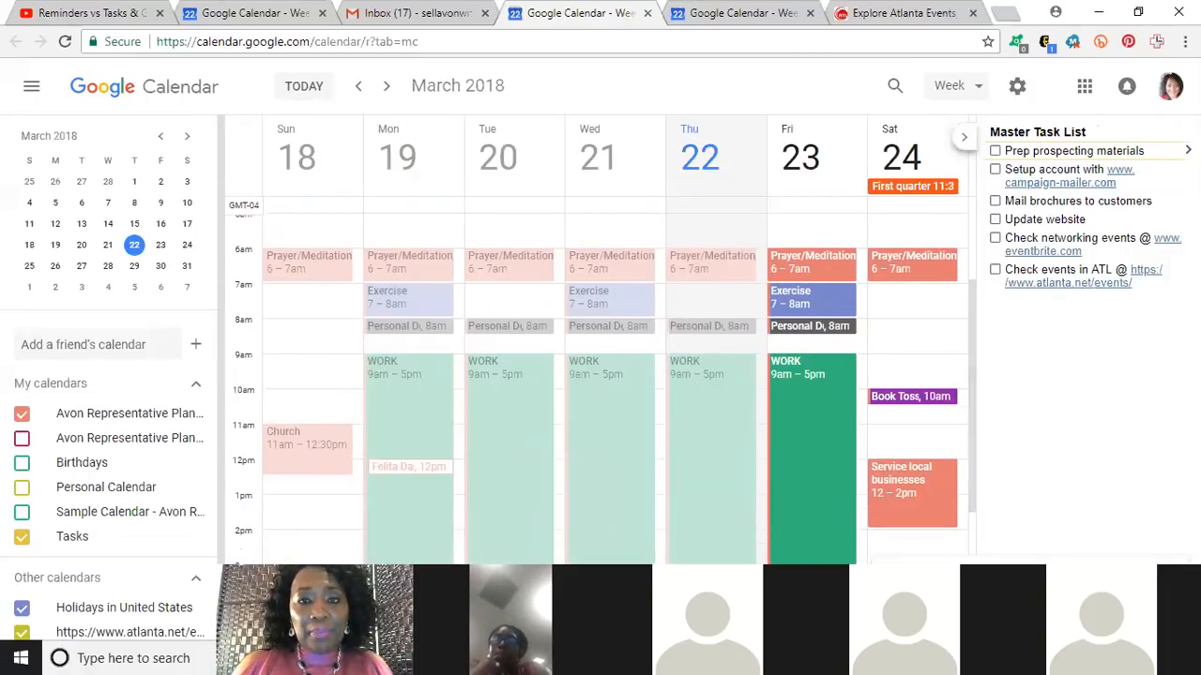
left_click(819, 262)
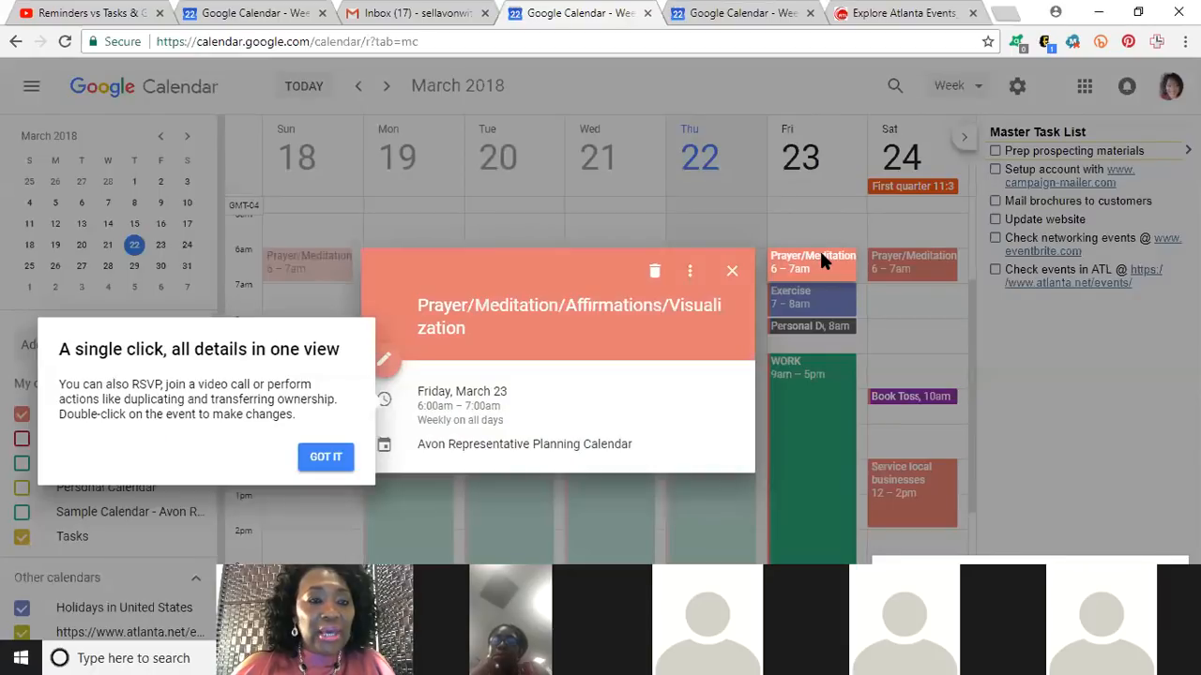
left_click(330, 460)
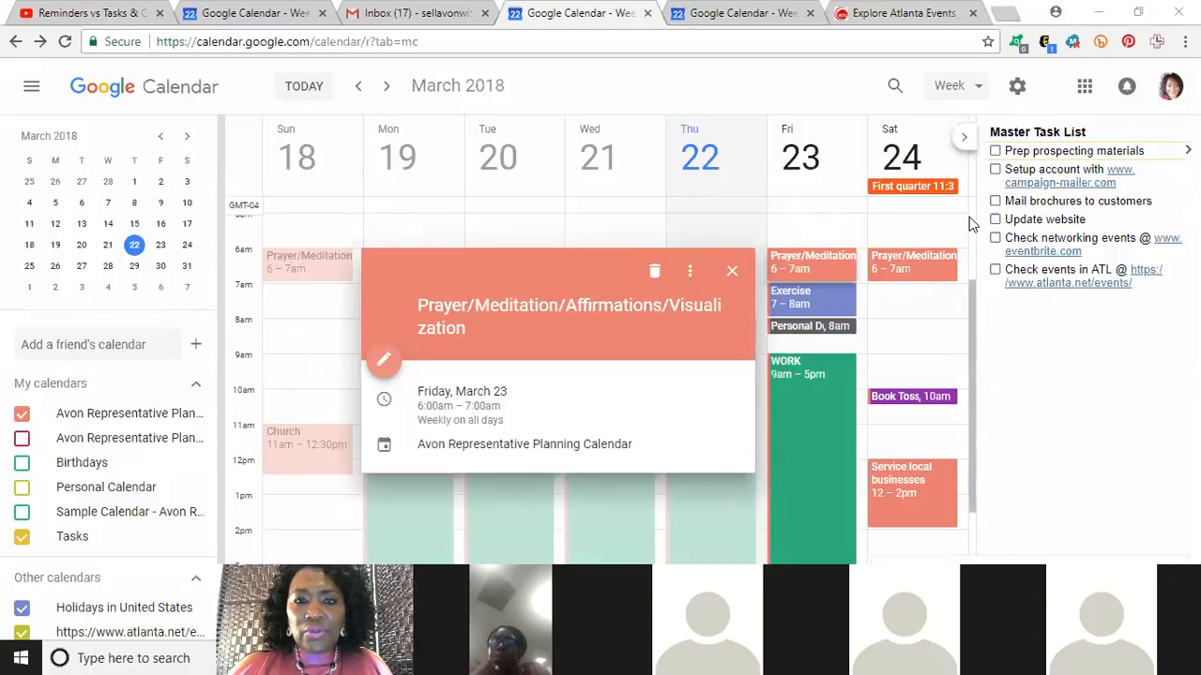
left_click(823, 197)
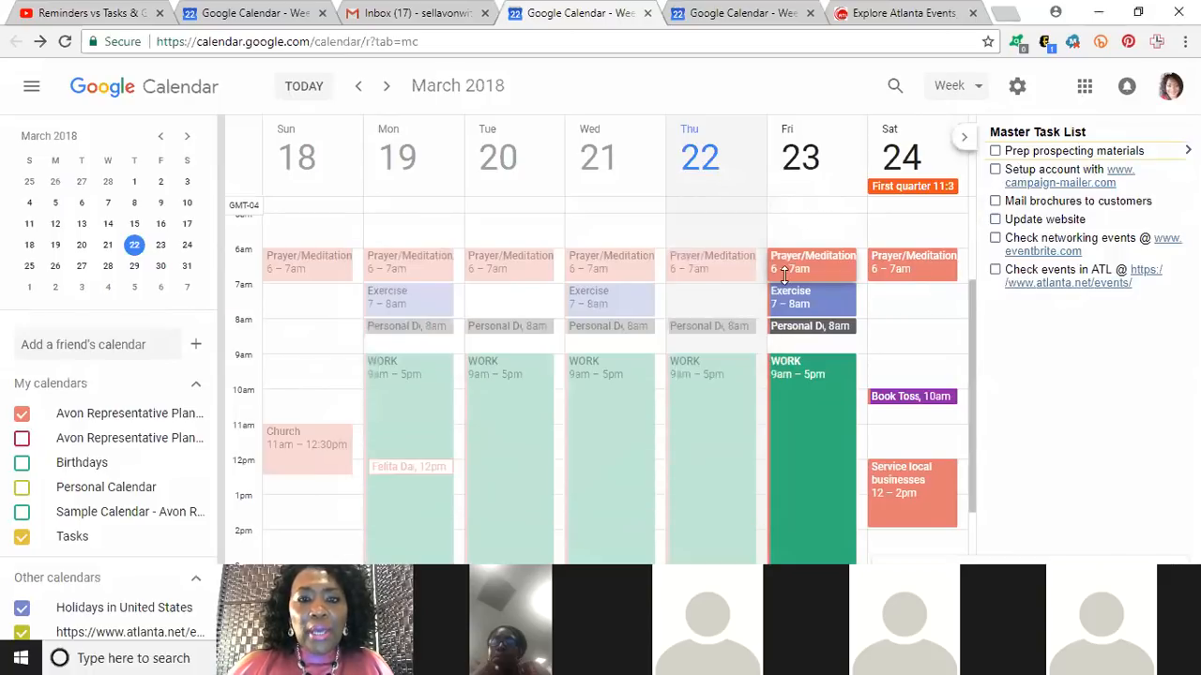
left_click(840, 268)
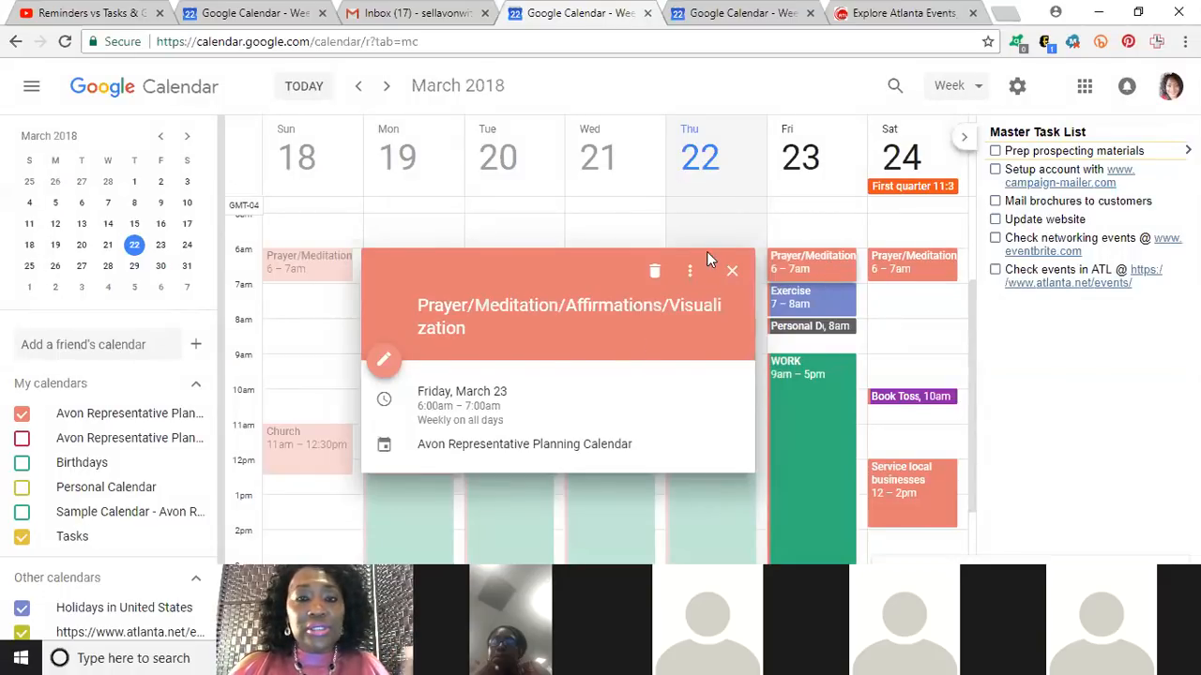
Step: Close the event details and hide the salmon-coloured Avon Representative Planning Calendar
left_click(99, 413)
left_click(99, 414)
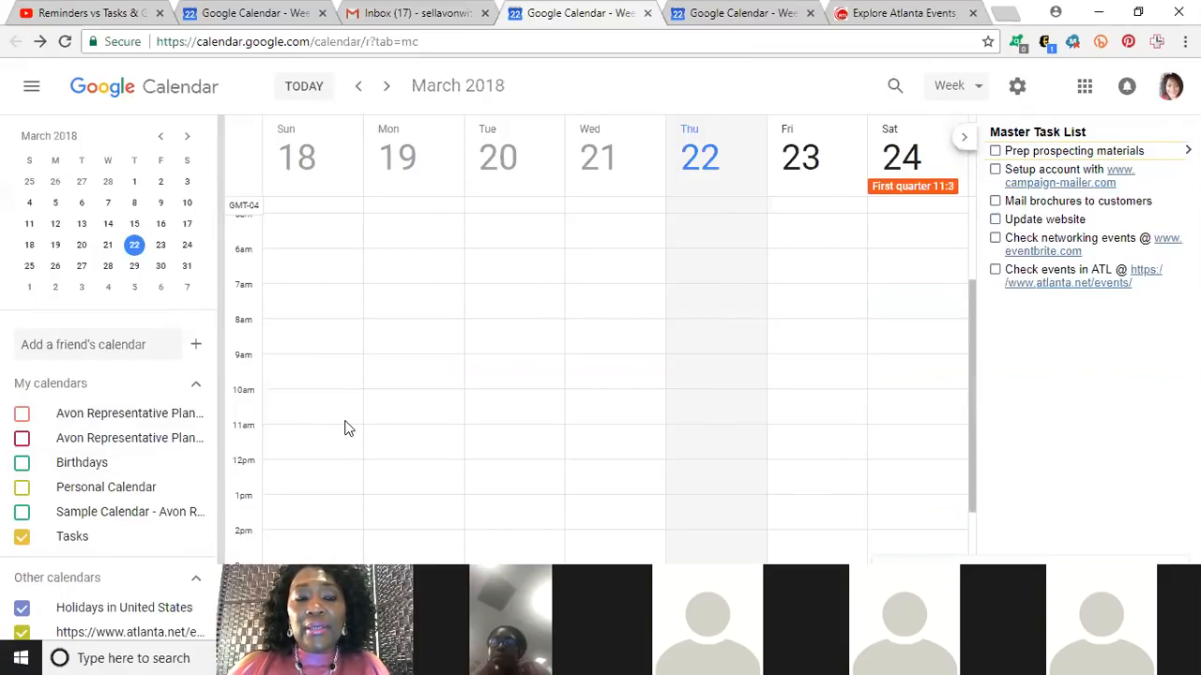
Step: Start an event titled "Prayer/Meditate" on Monday, March 19, from 6 to 7am in the salmon-coloured Avon Representative Planning Calendar
left_click_drag(971, 313, 972, 291)
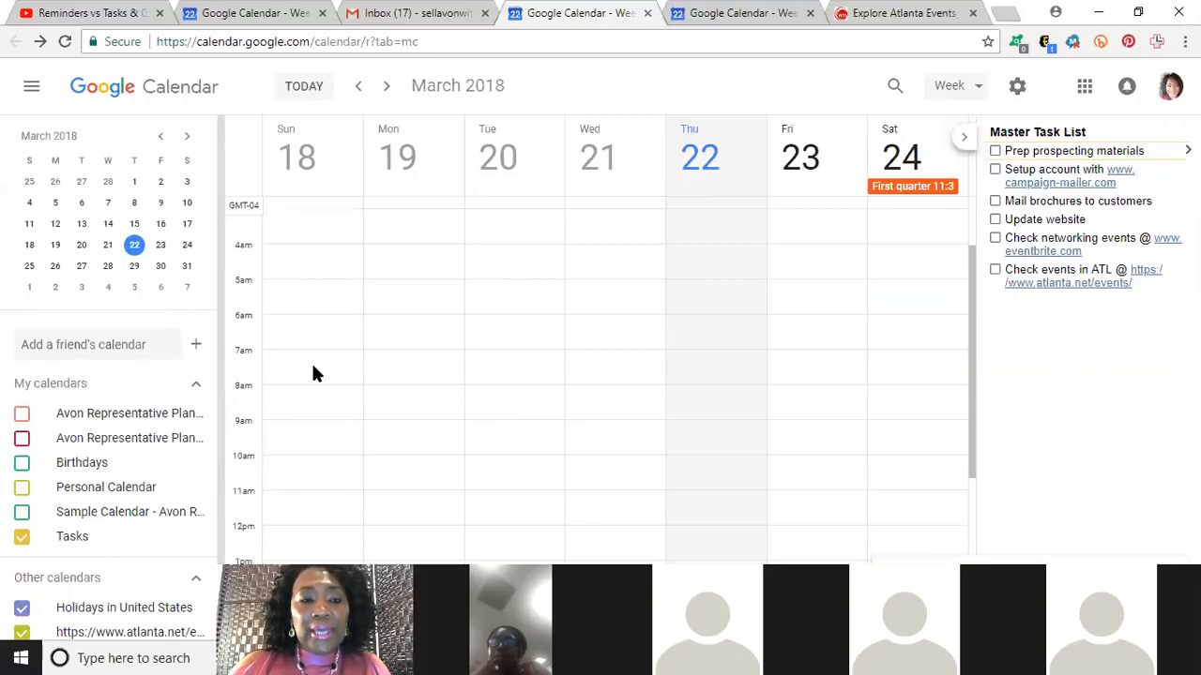
left_click(382, 322)
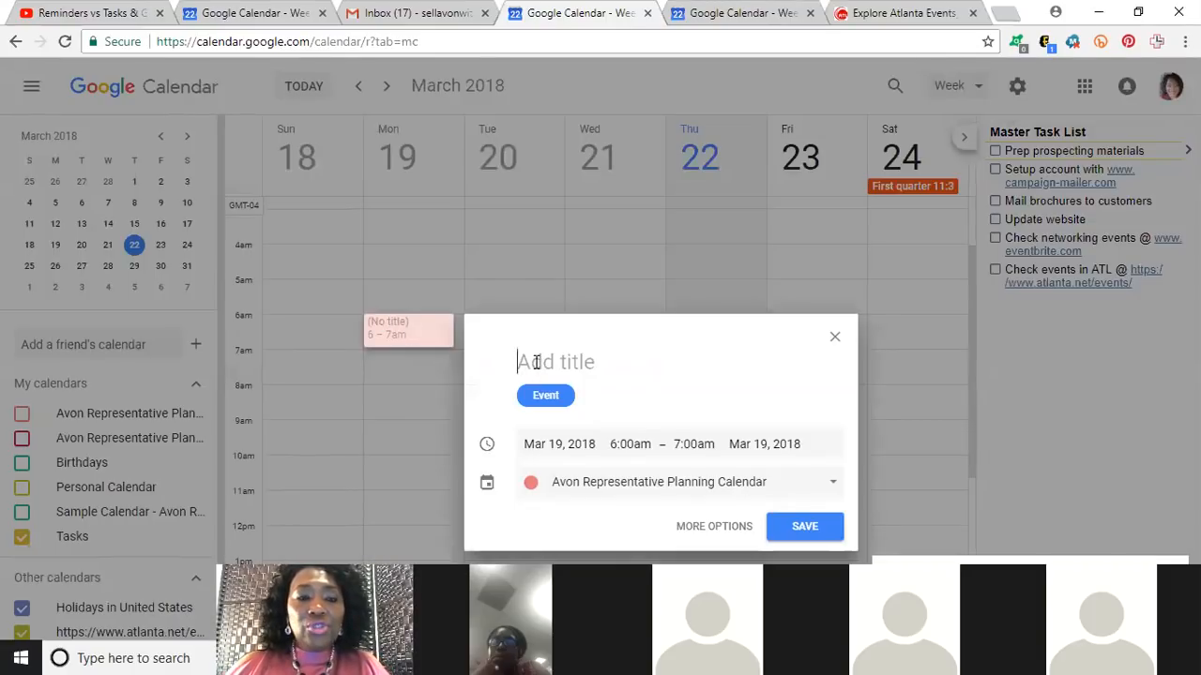
left_click(400, 334)
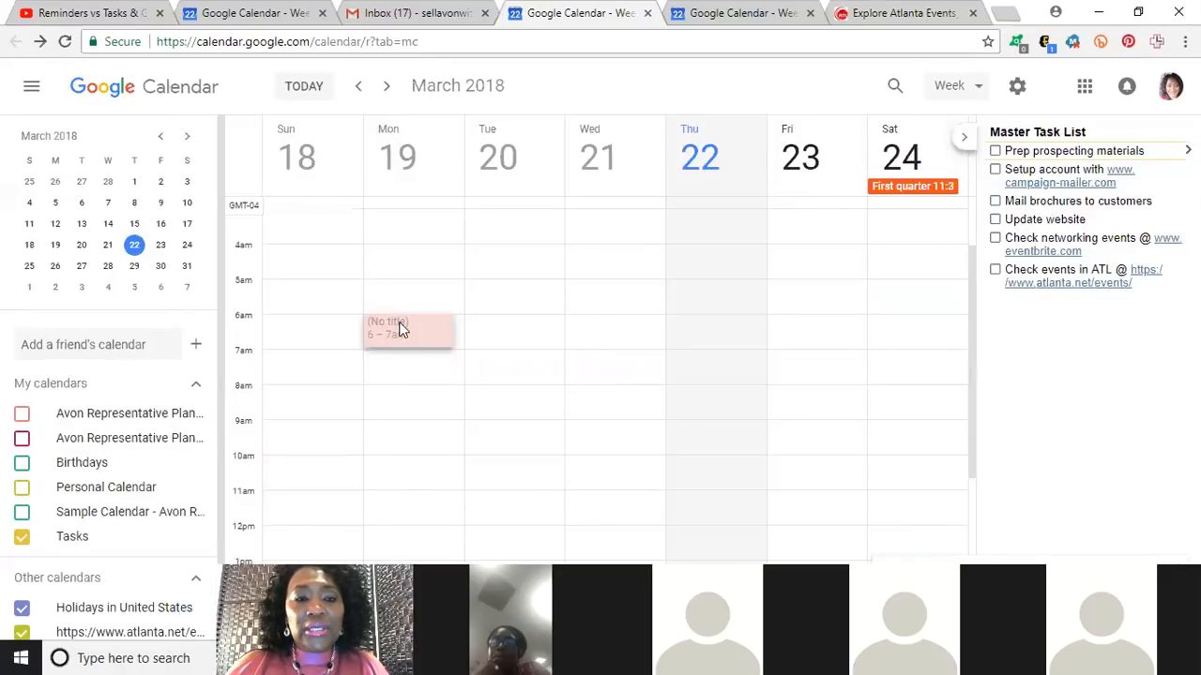
left_click(399, 322)
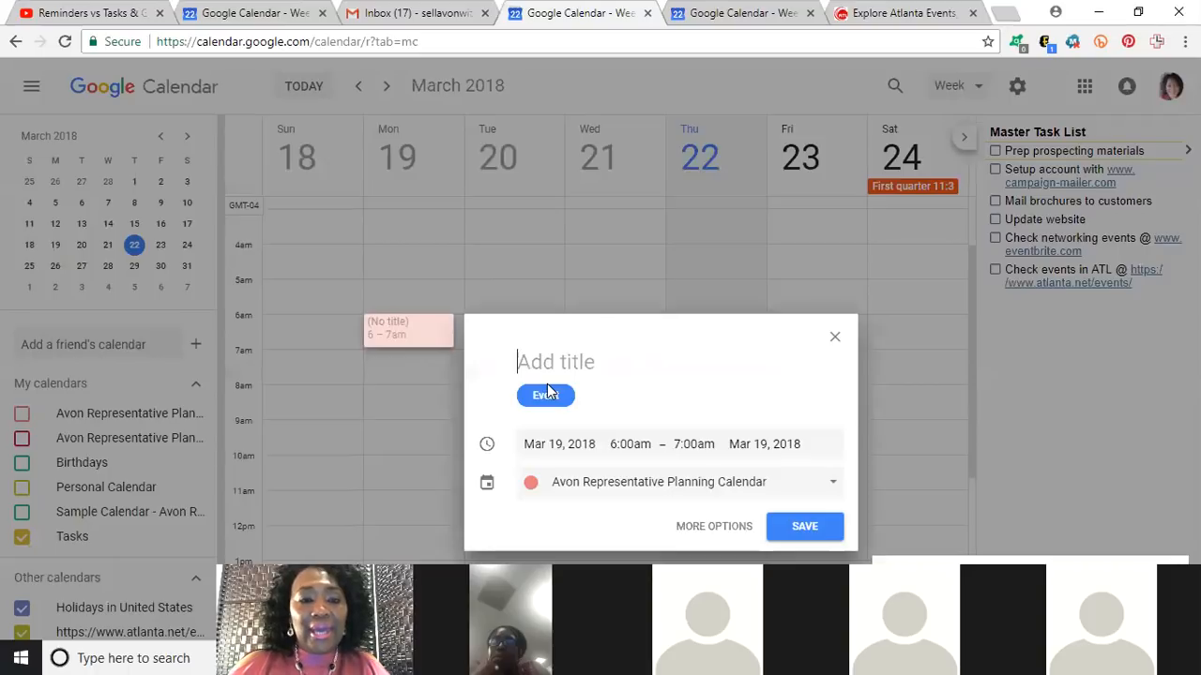
type("Prayer/Media")
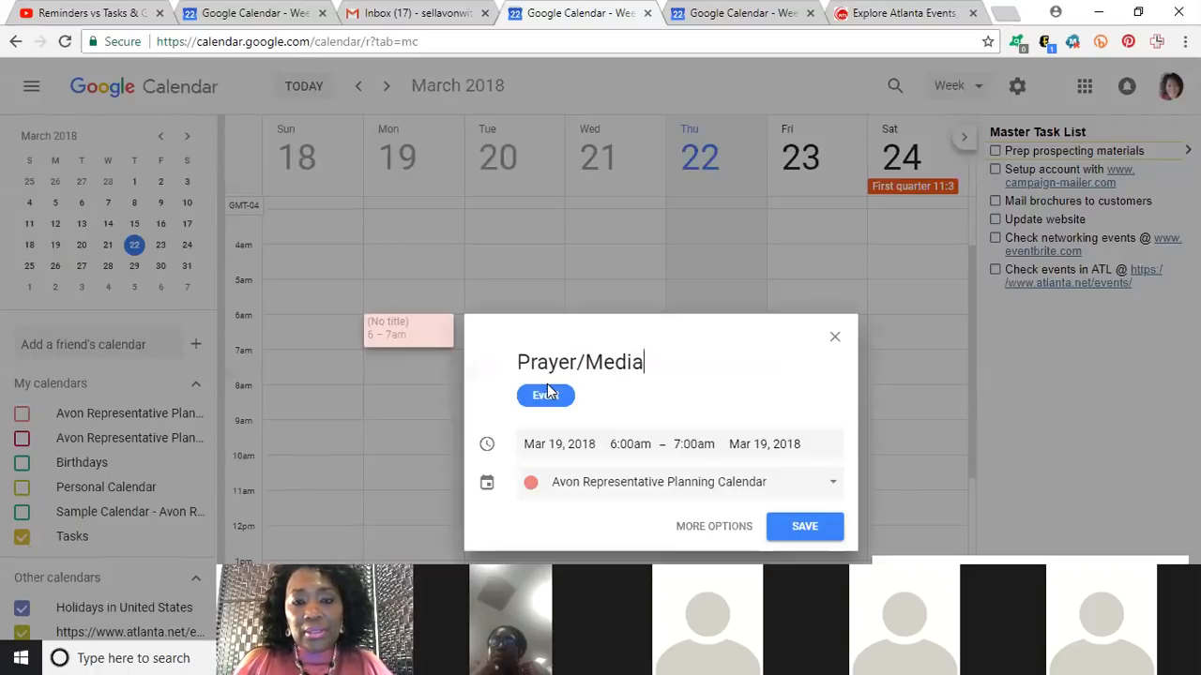
key("BackSpace")
type("tate")
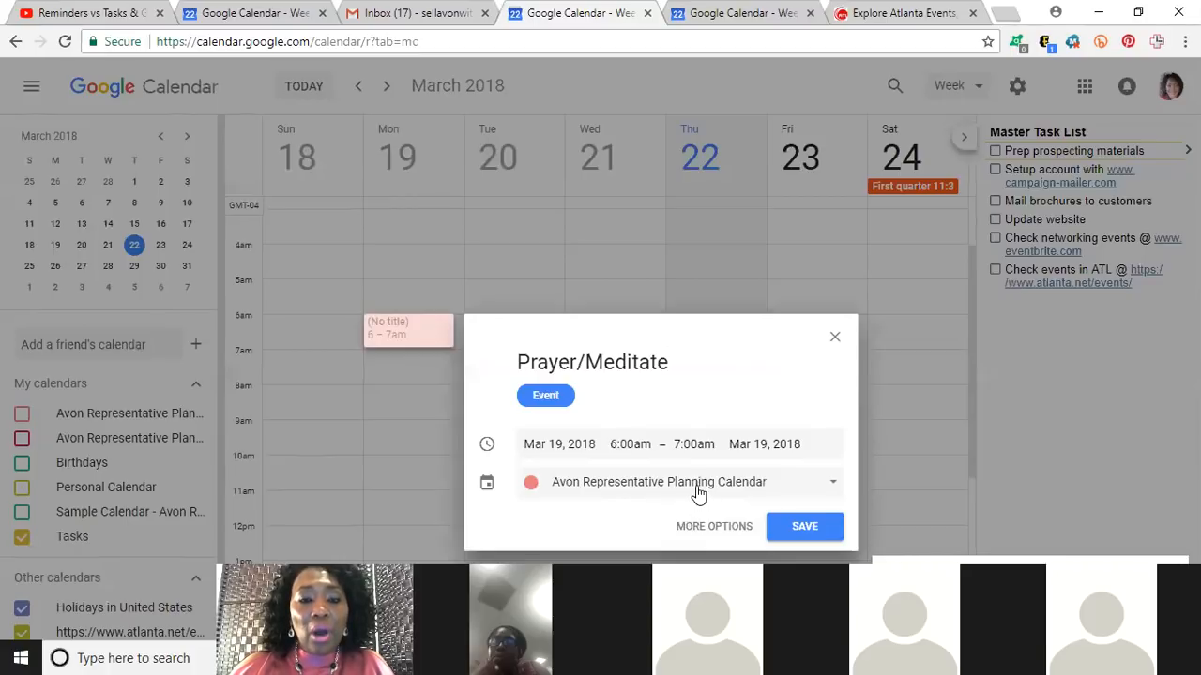
left_click(832, 489)
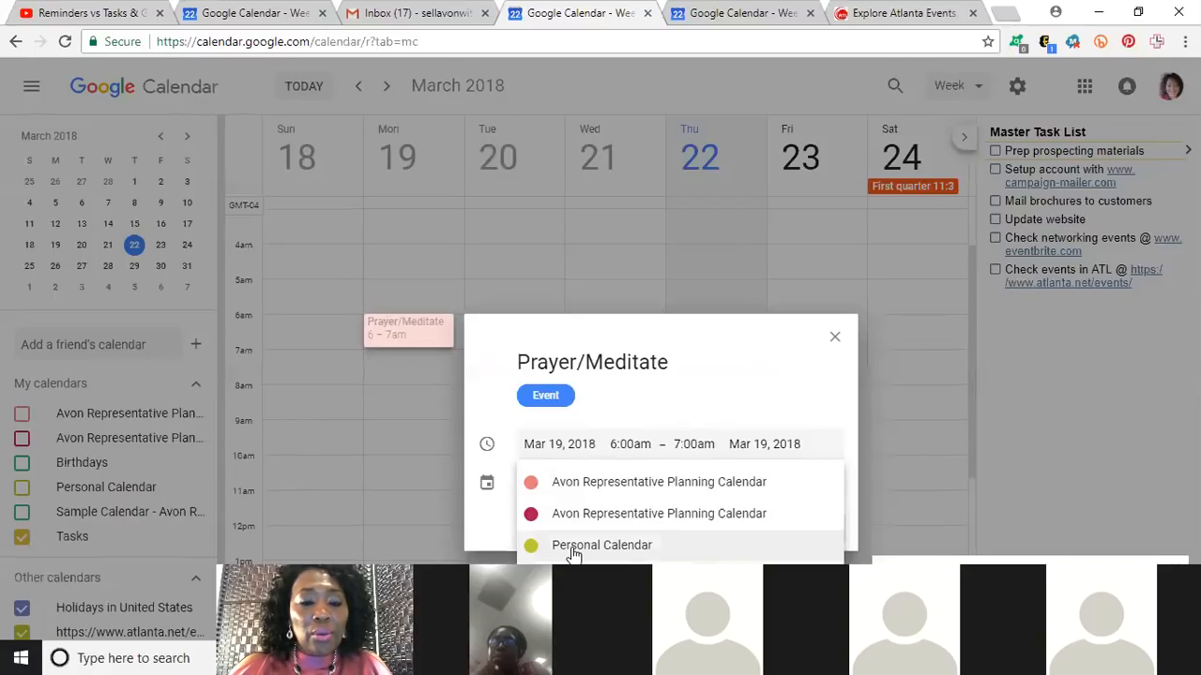
left_click(579, 485)
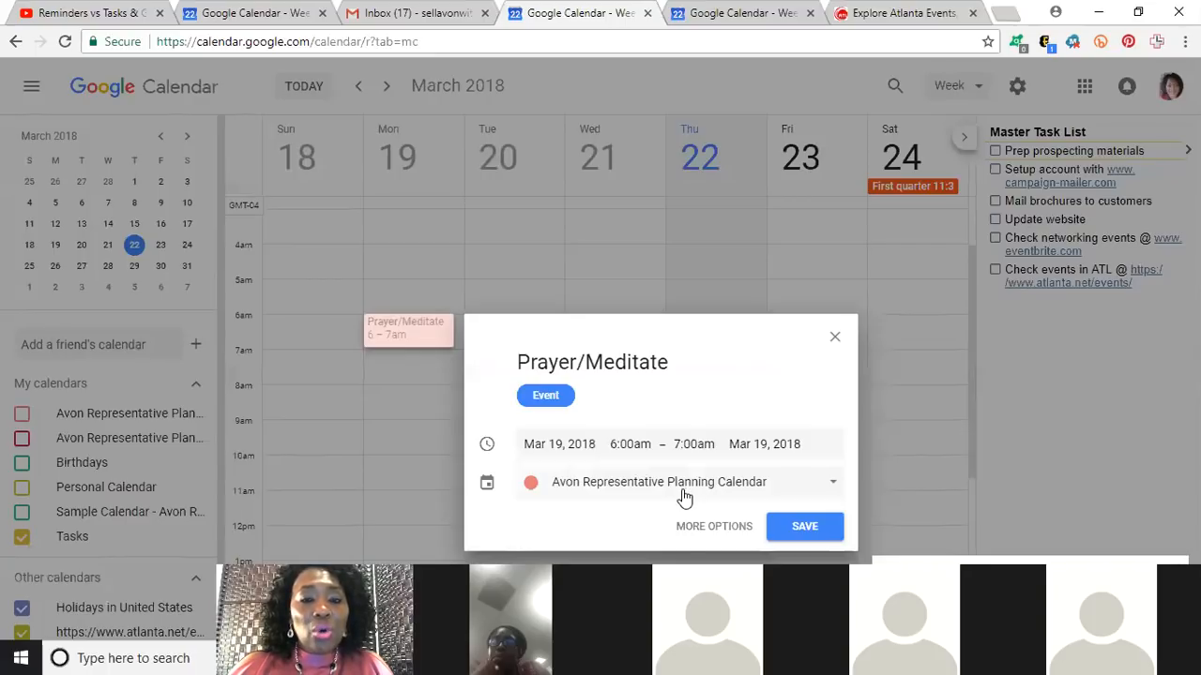
Step: In the event's full options, set the end time to 6:30am and make it repeat daily
left_click(730, 530)
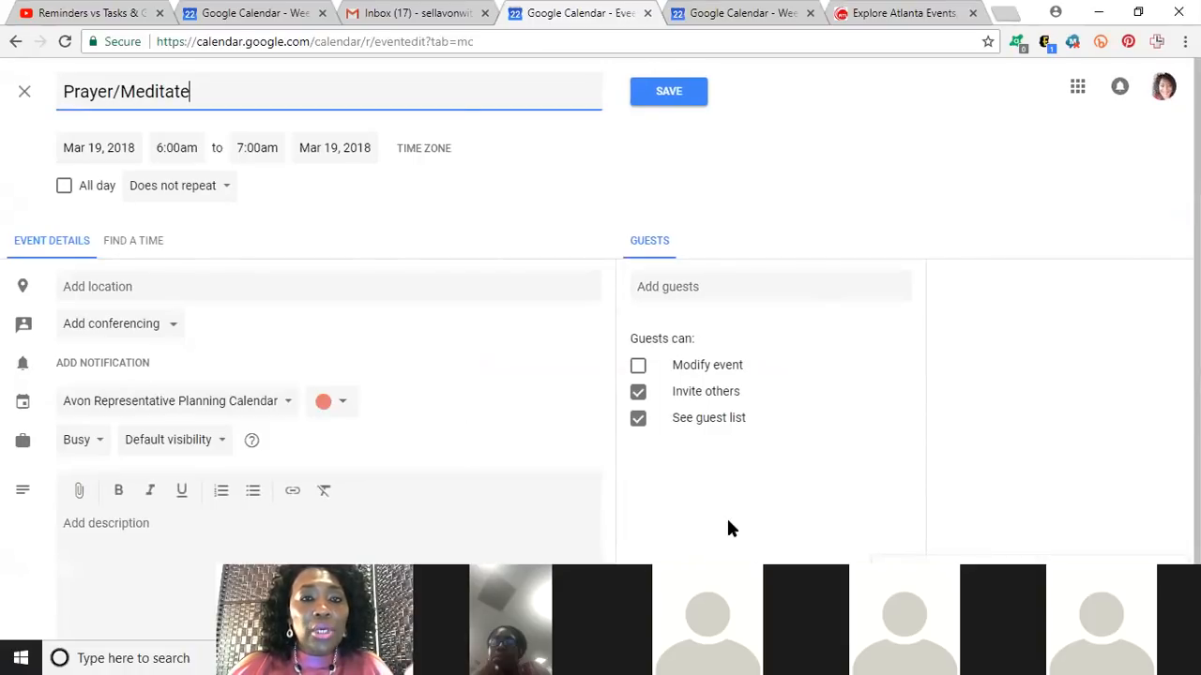
left_click(241, 147)
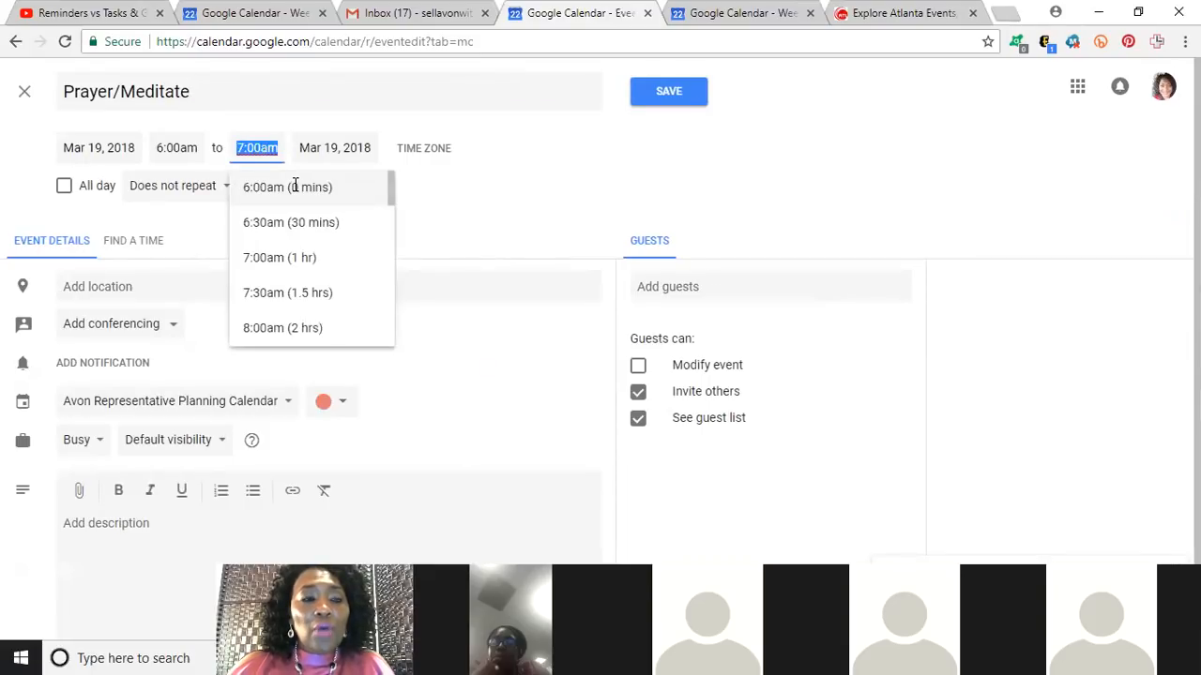
left_click(264, 225)
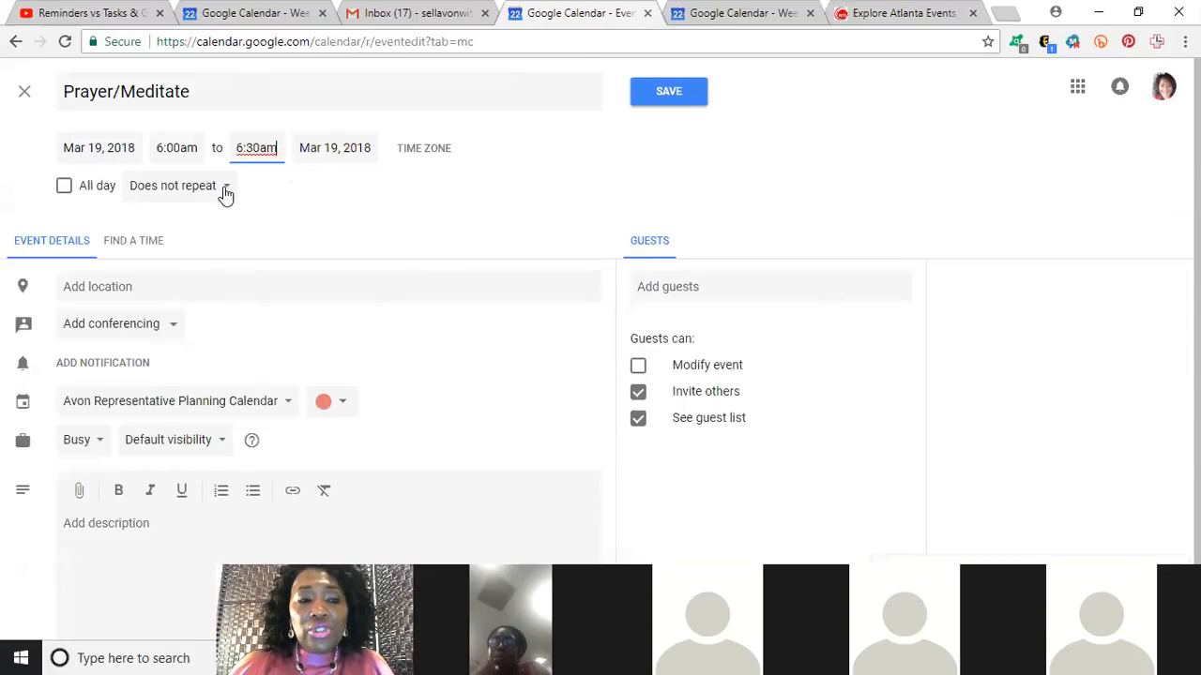
left_click(225, 193)
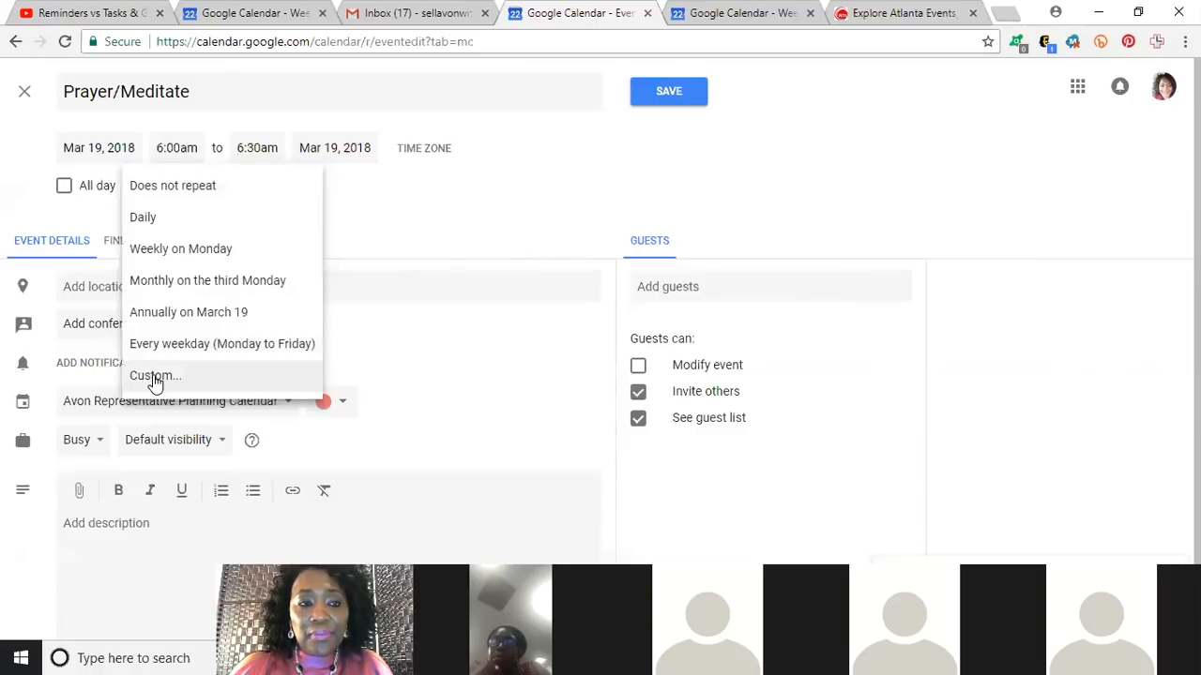
left_click(145, 220)
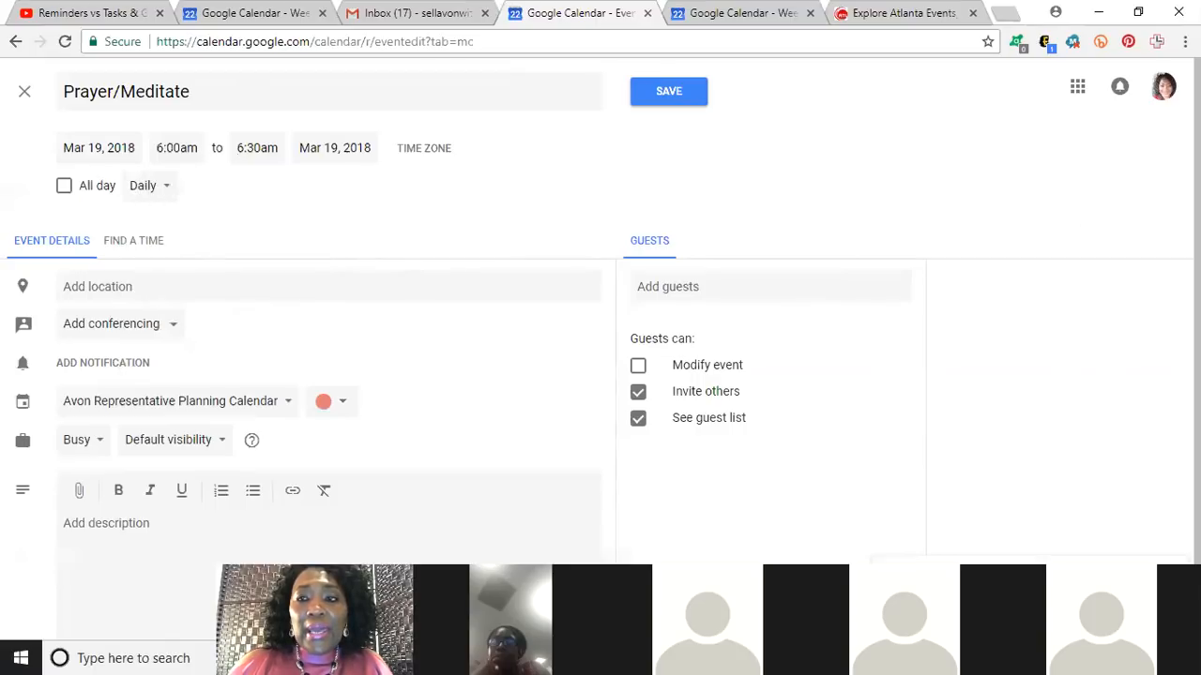
Step: Save the recurring Prayer/Meditate event to the calendar
scroll(600, 309, "down", 1)
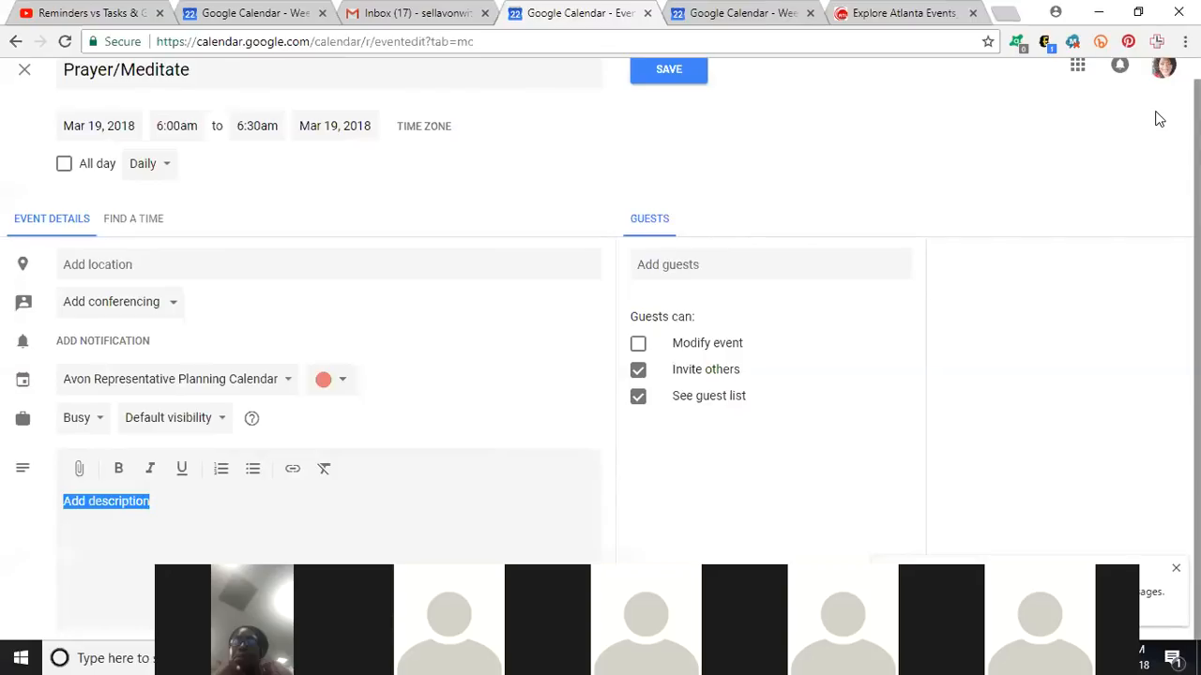
left_click(669, 80)
left_click(668, 75)
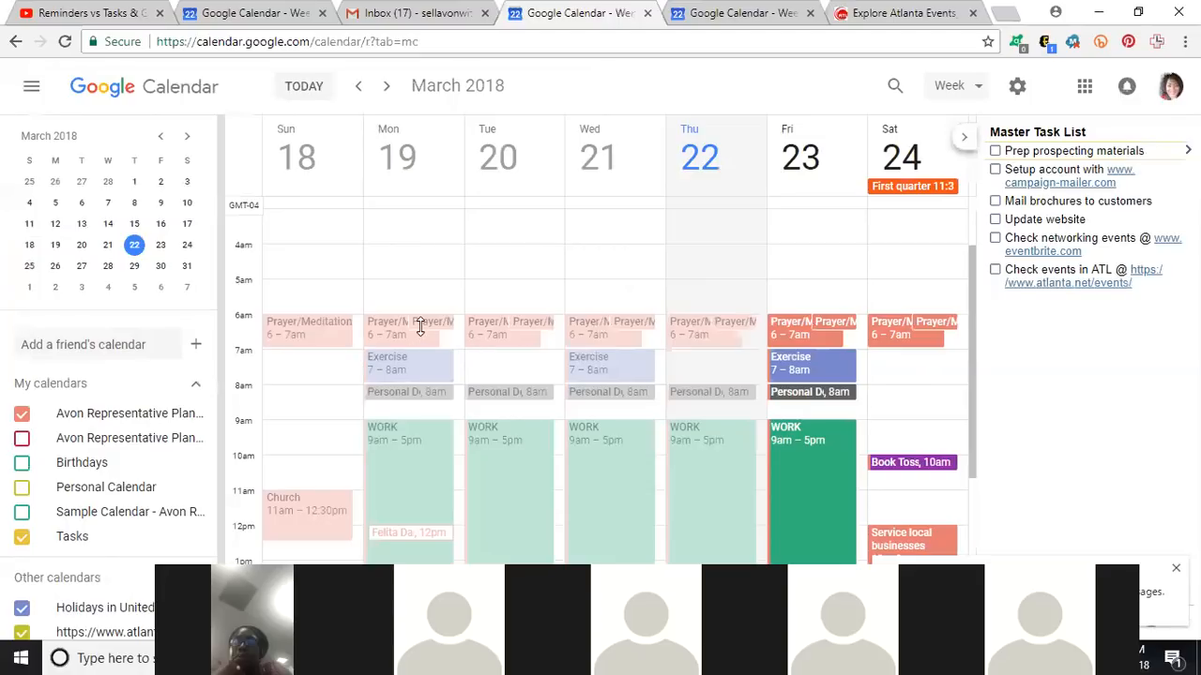
Step: Show the crimson Avon Representative Planning Calendar and hide the salmon-coloured one
left_click(24, 440)
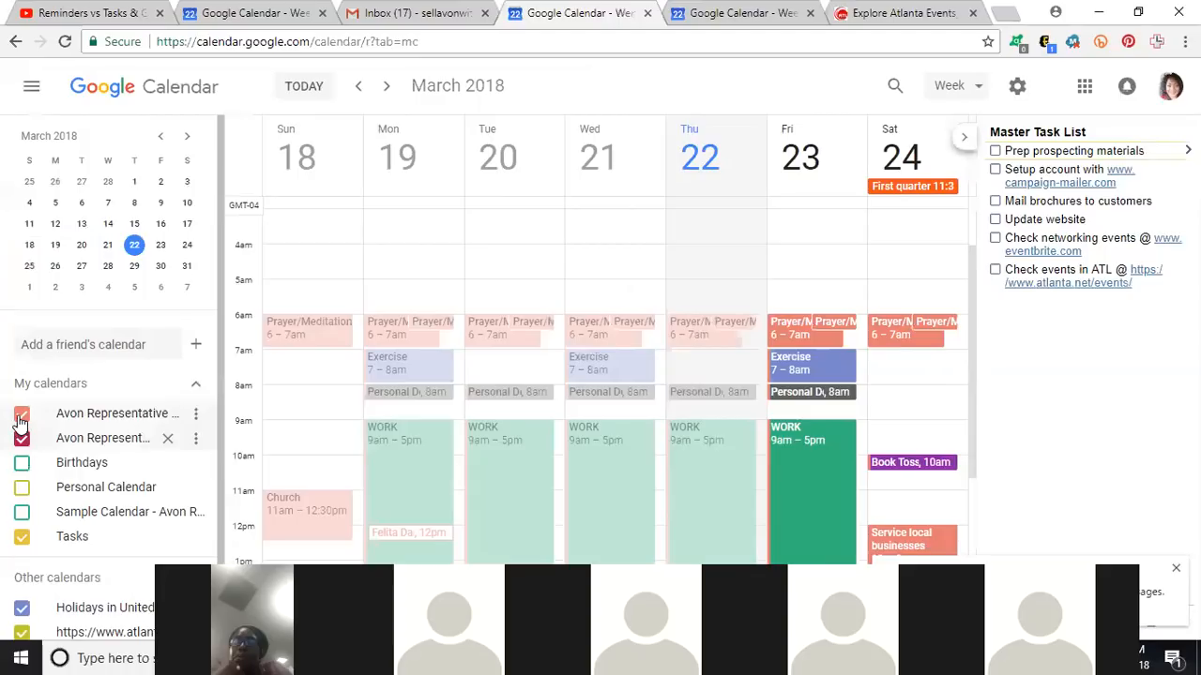
left_click(21, 419)
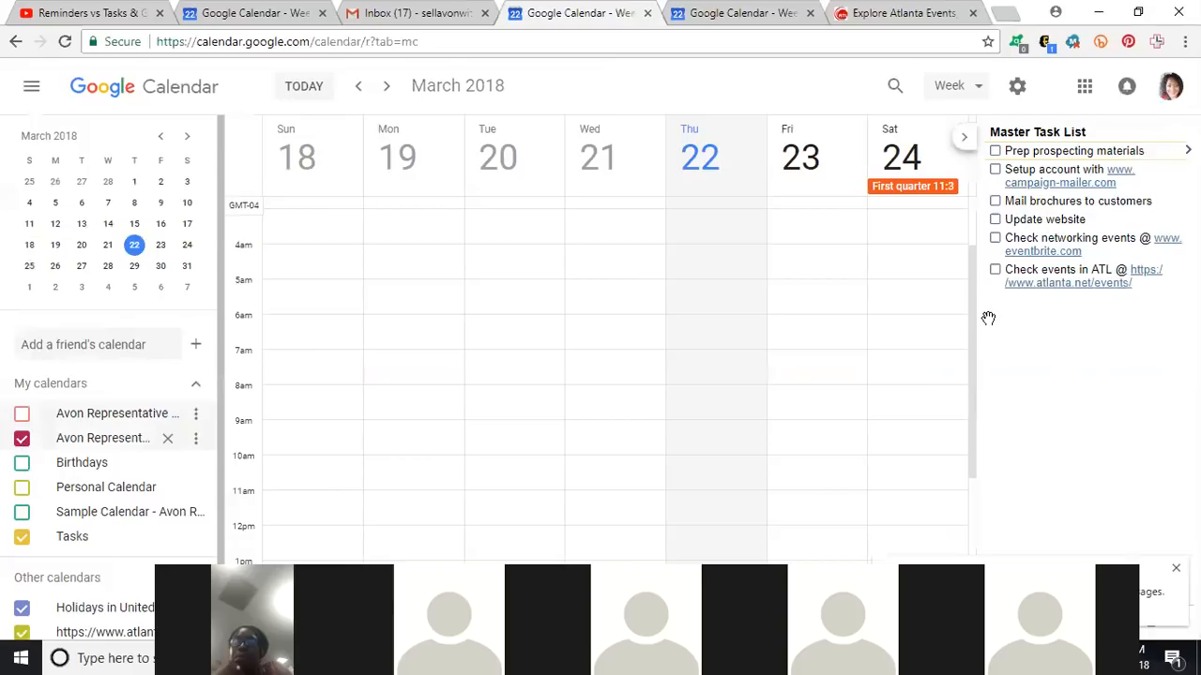
Step: Start an event titled "Prayer/Meditate" on Monday, March 19, from 6 to 7am in the crimson Avon Representative Planning Calendar
scroll(974, 378, "down", 1)
left_click_drag(981, 307, 976, 267)
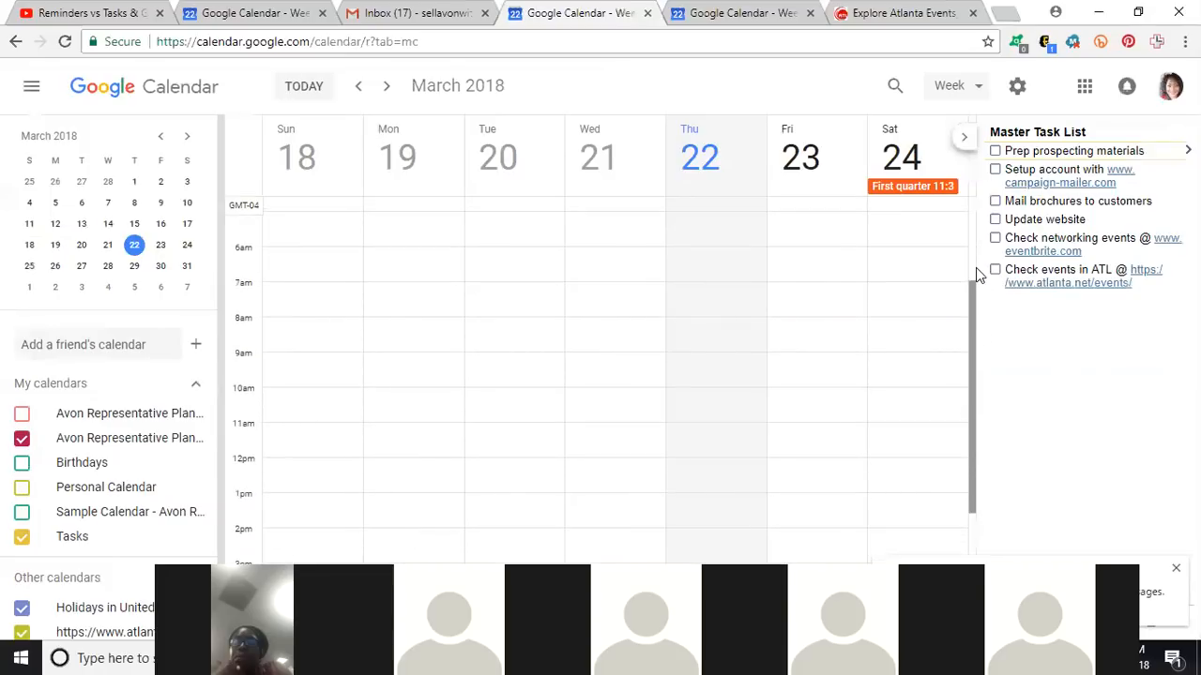
left_click(404, 321)
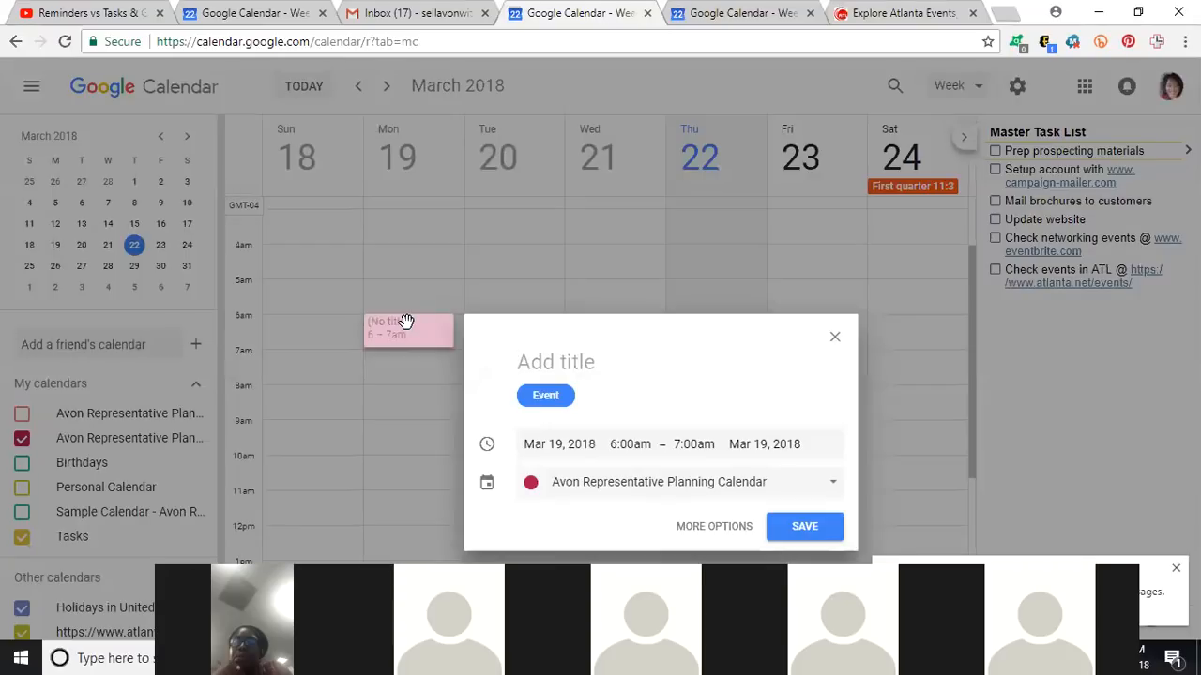
type("Prayer")
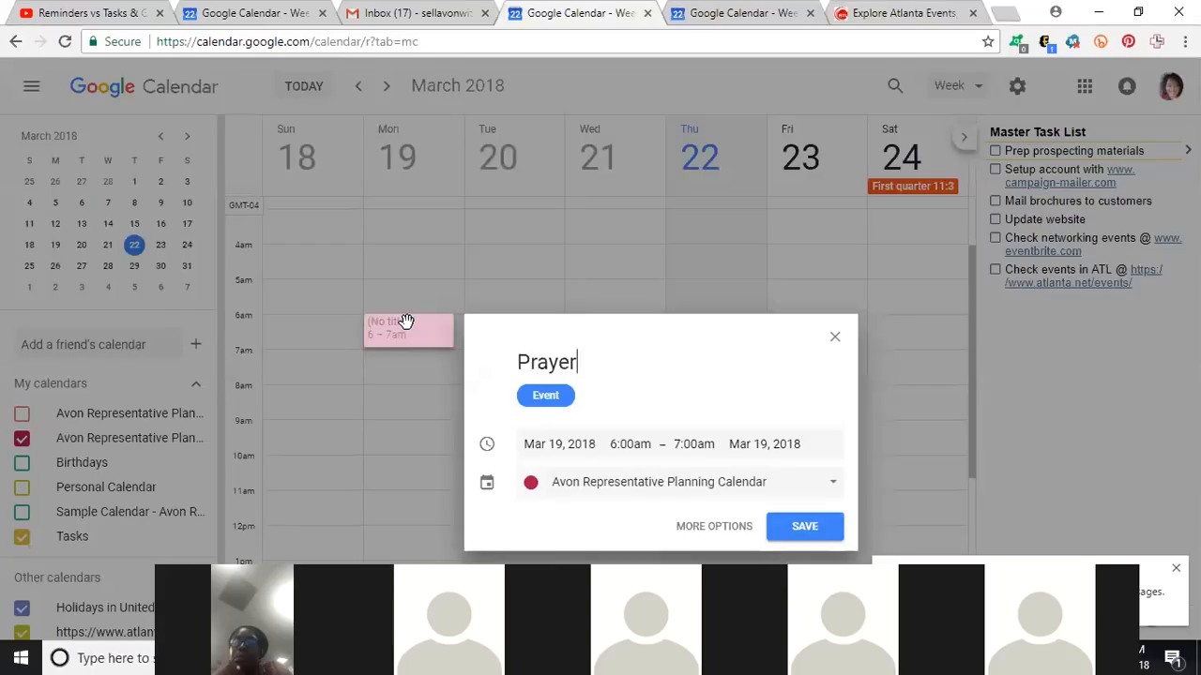
type("/Meditate")
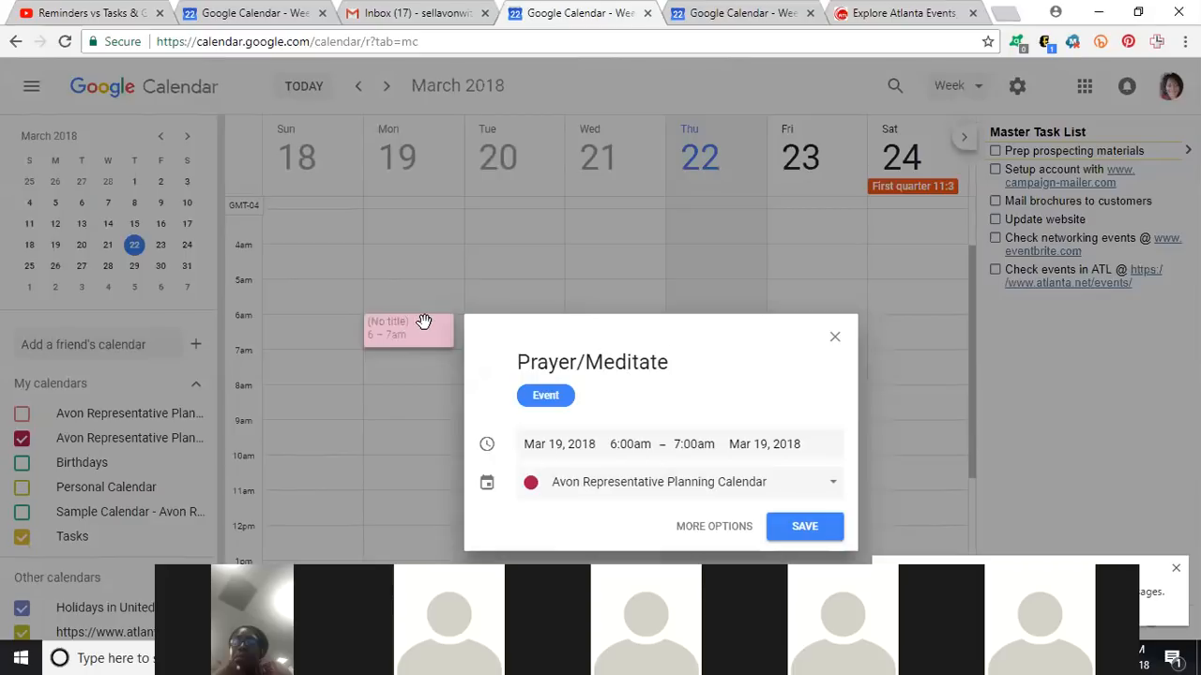
Step: In the event's full options, make it repeat daily, set the end time to 6:30am, and save it
left_click(716, 527)
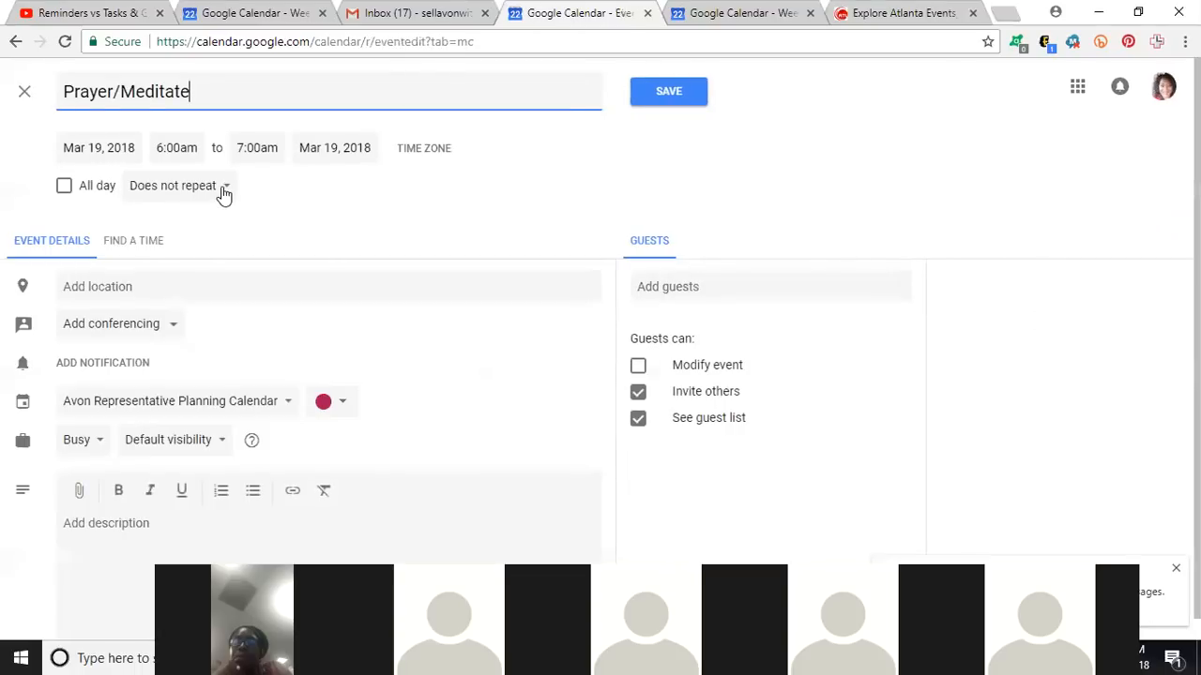
left_click(222, 190)
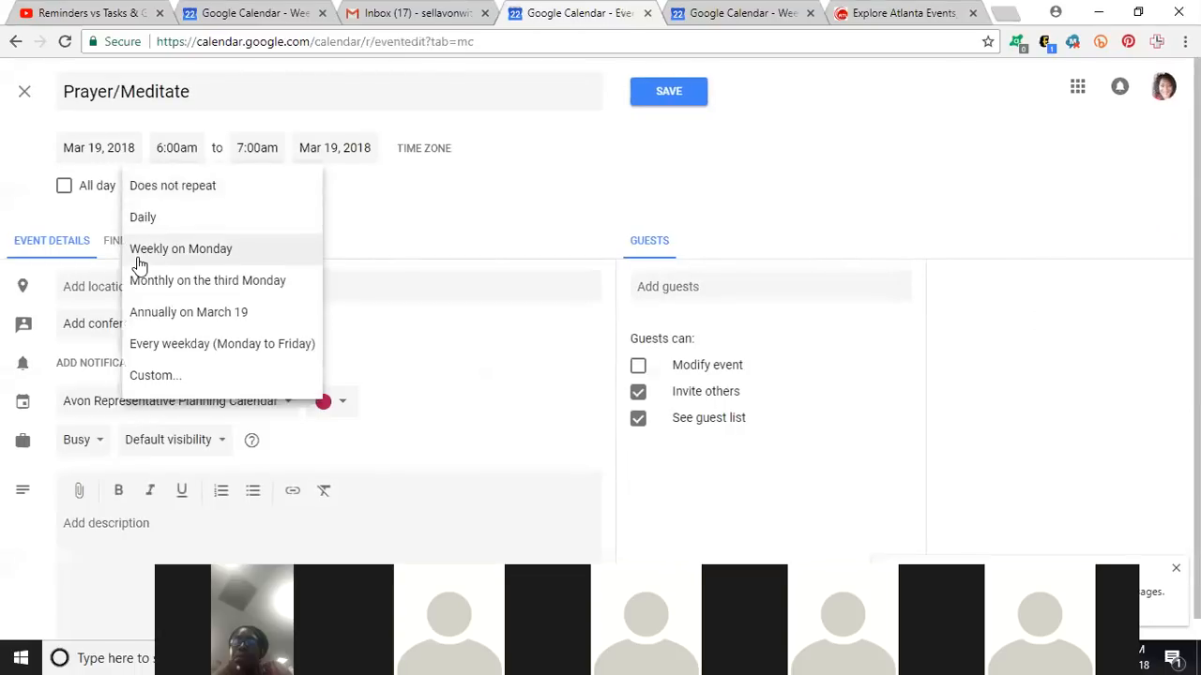
left_click(139, 216)
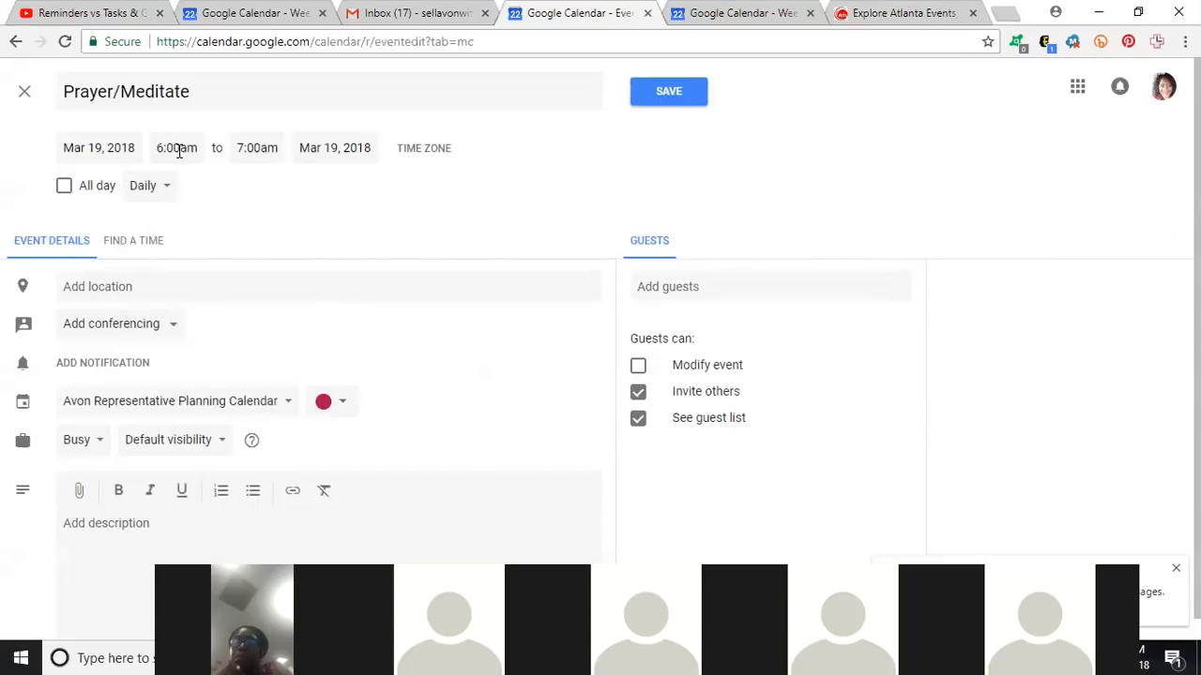
left_click(257, 148)
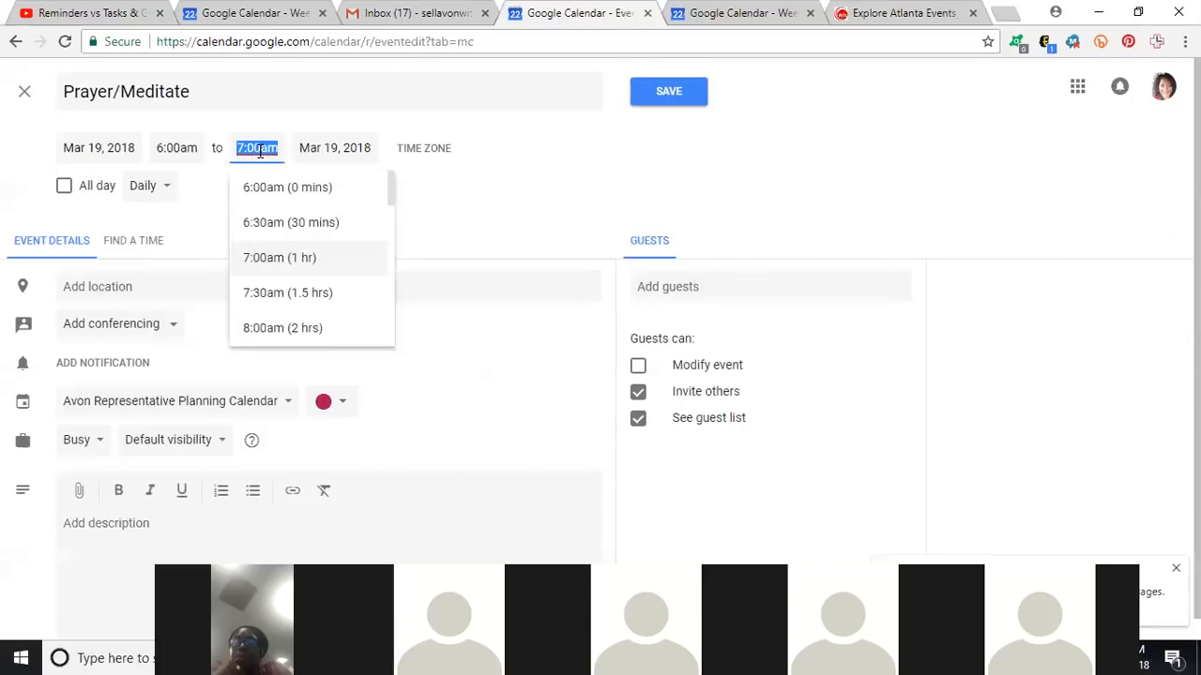
left_click(251, 223)
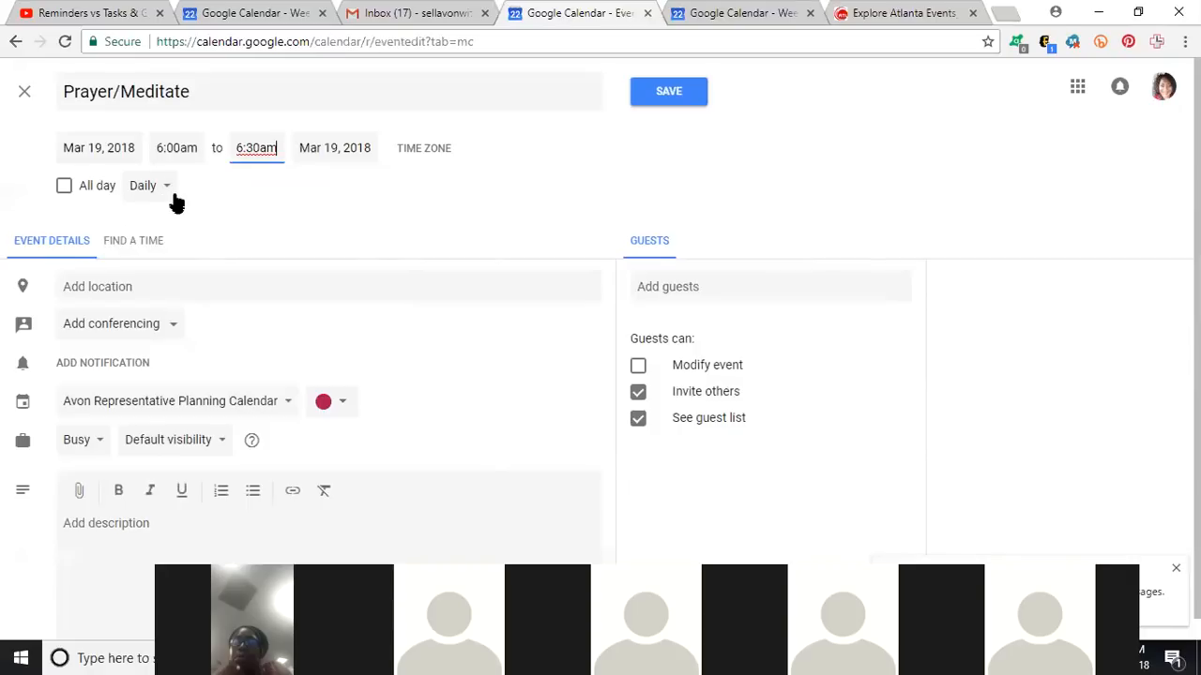
left_click(672, 101)
left_click(672, 102)
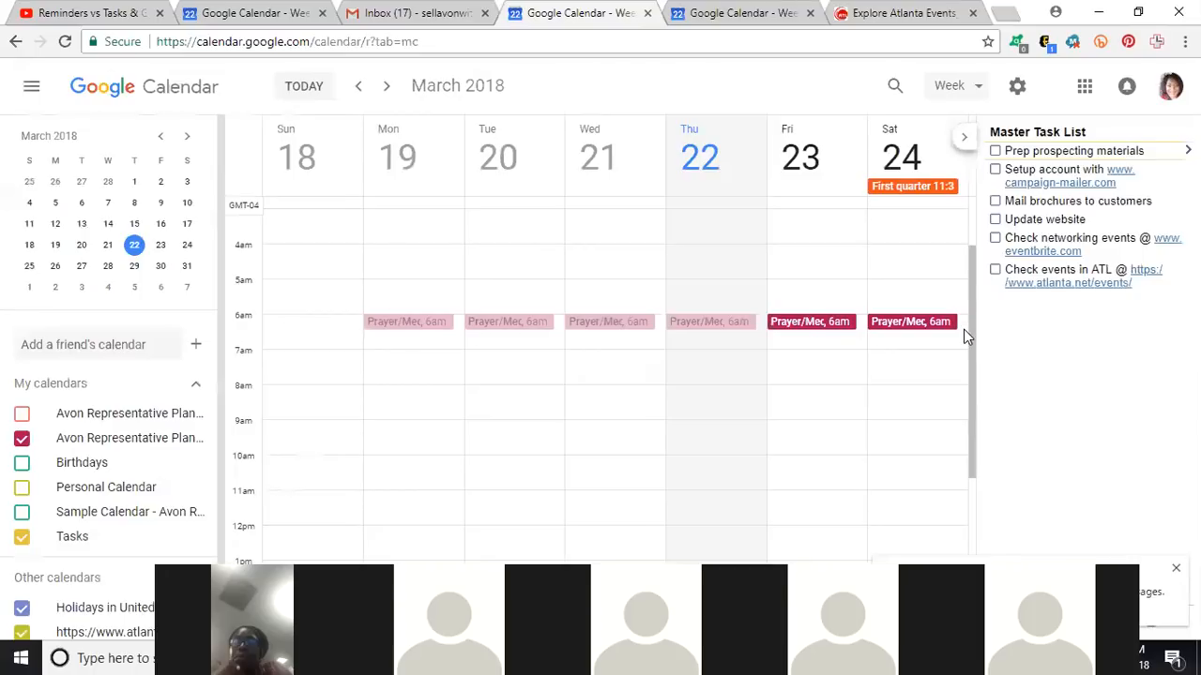
Step: Start an event titled "Work" on Monday, March 19, from 7:30am to 5:30pm in the crimson Avon Representative Planning Calendar
left_click(379, 376)
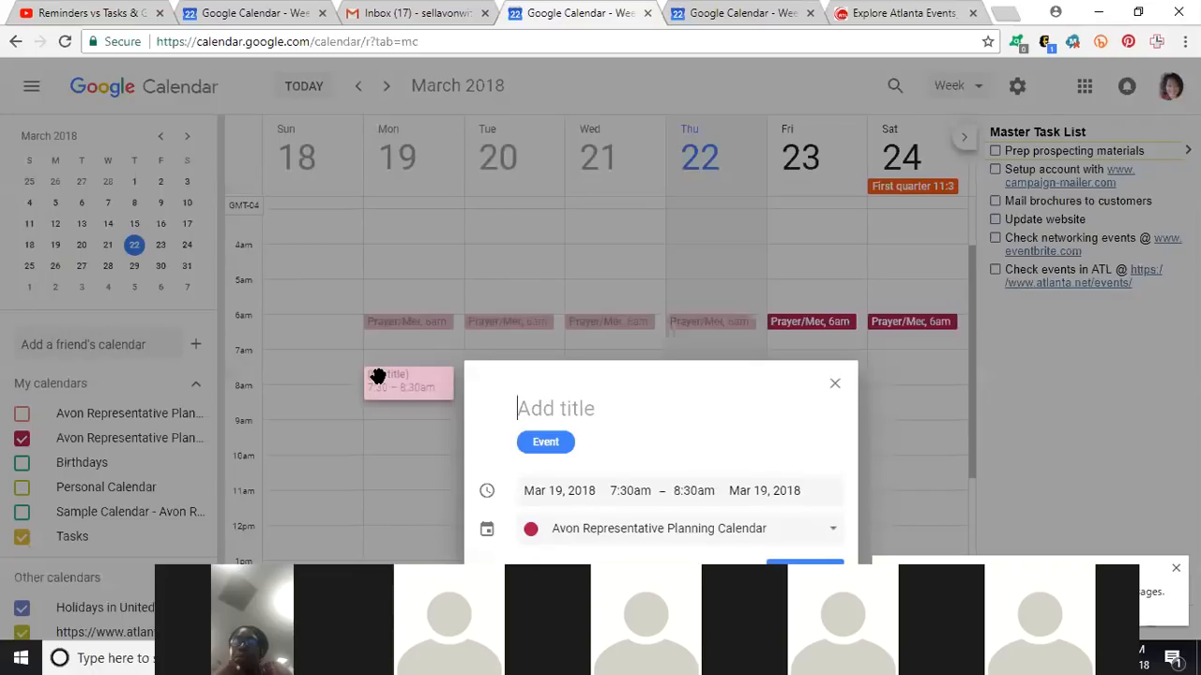
type("Work")
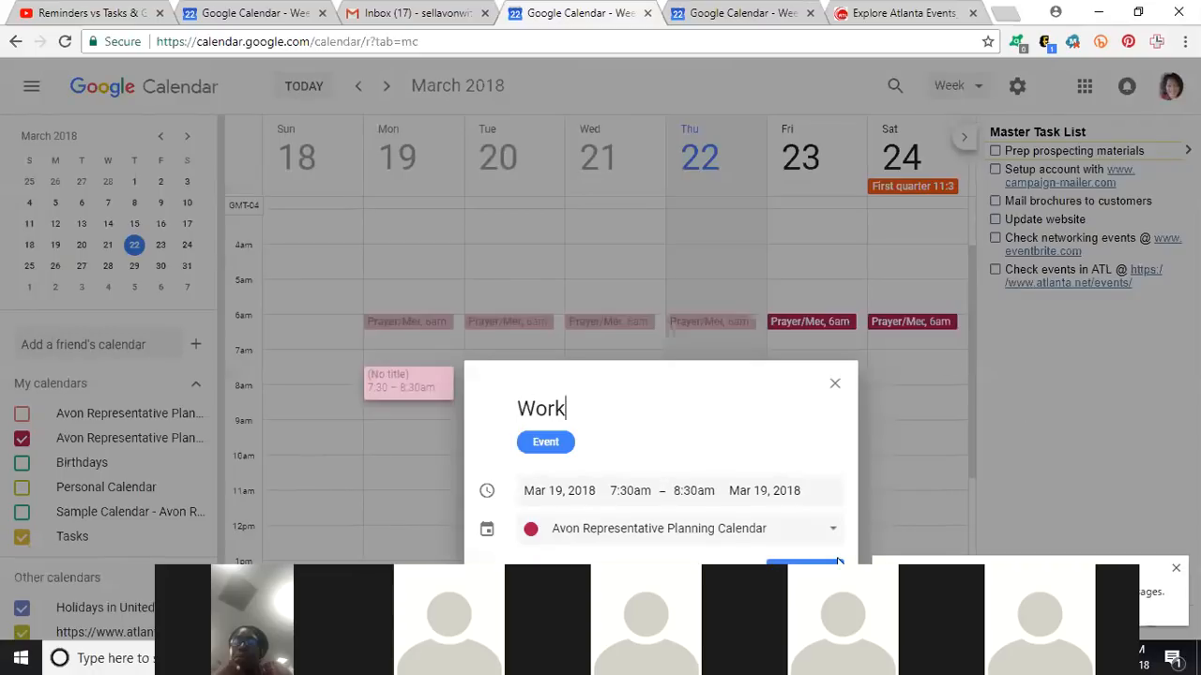
left_click(710, 573)
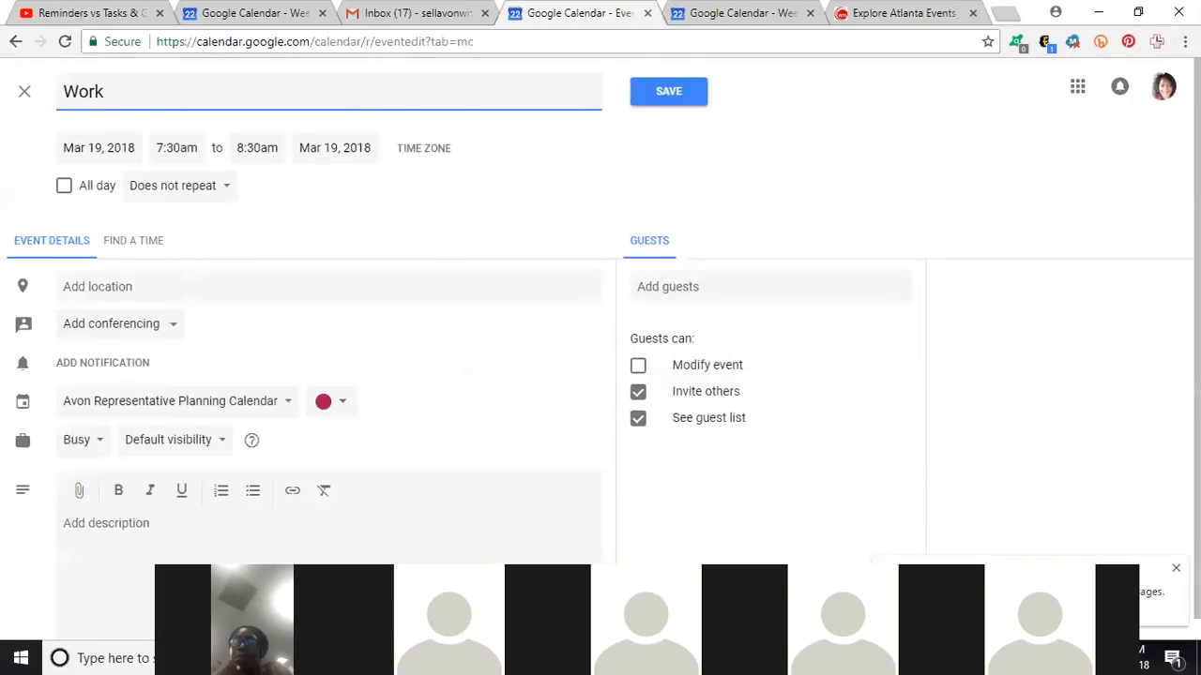
left_click(249, 150)
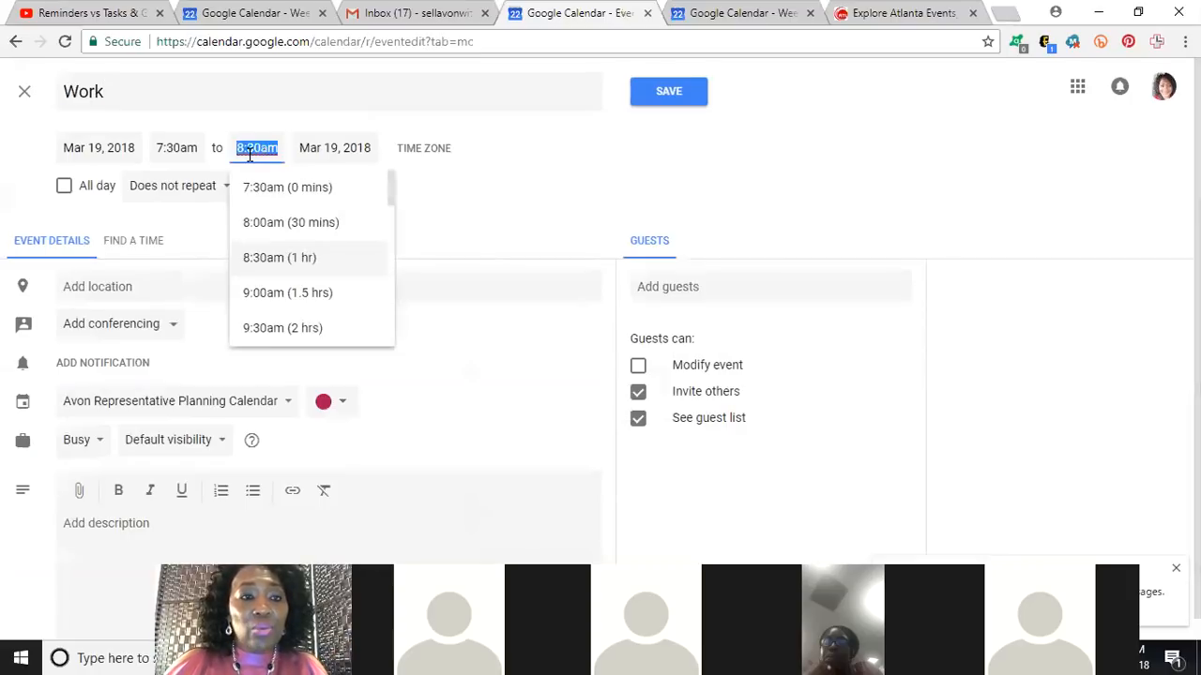
left_click_drag(394, 185, 390, 236)
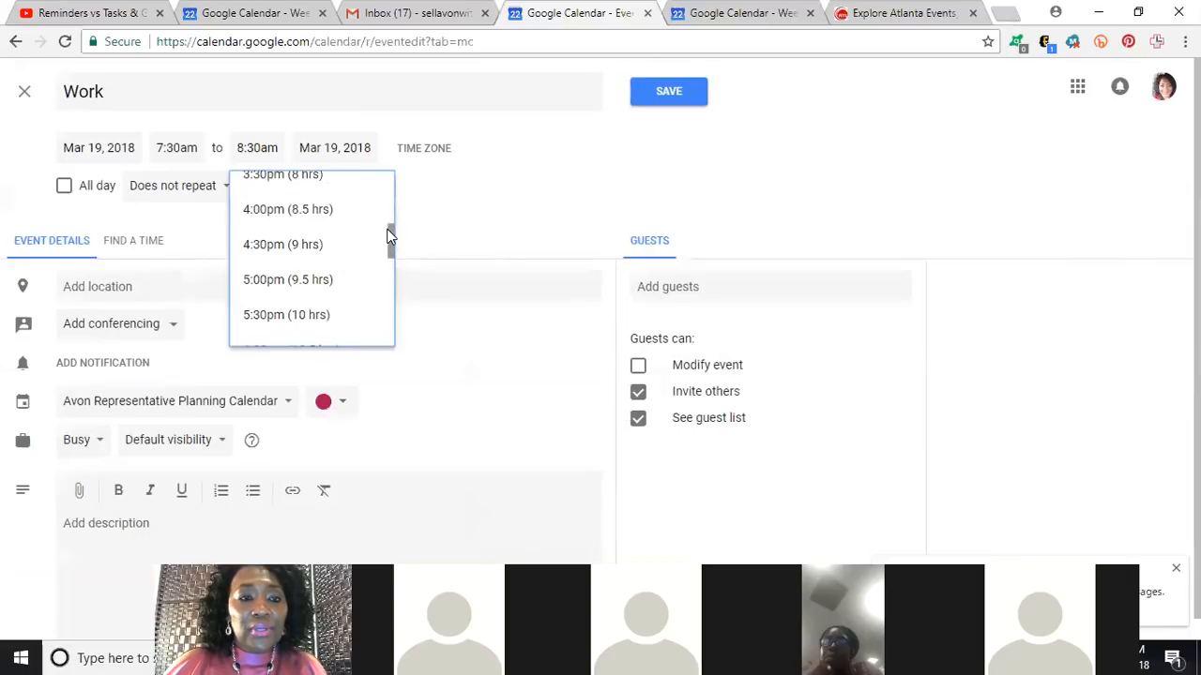
left_click(250, 314)
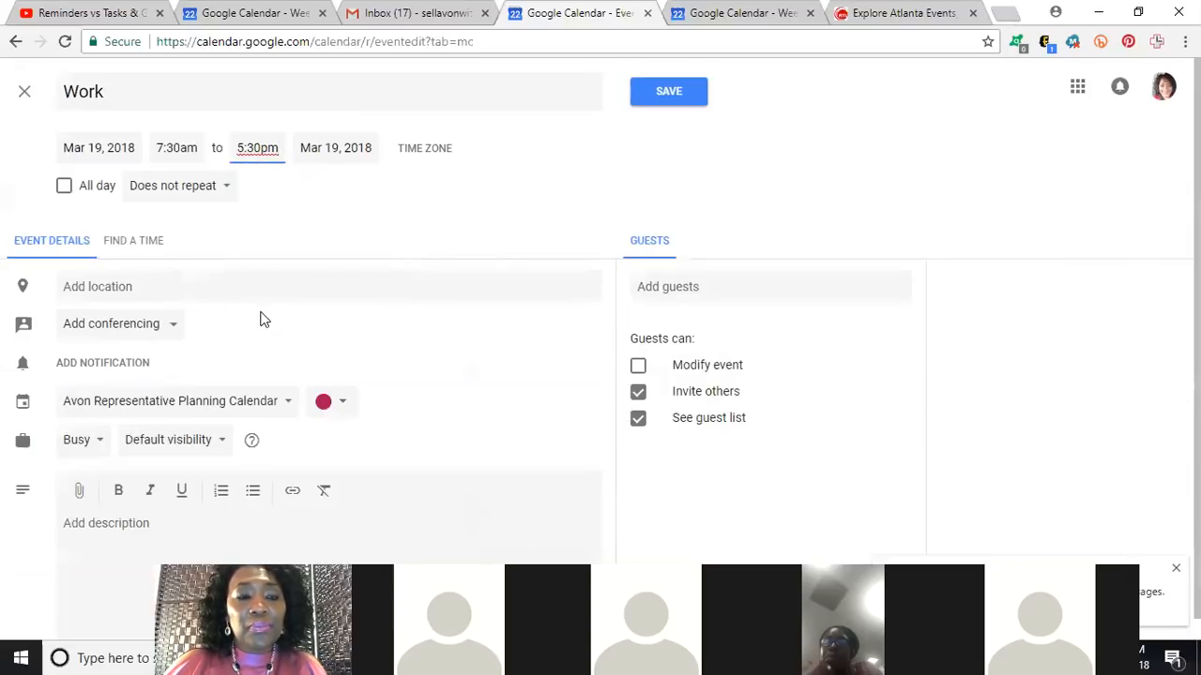
Step: Make the Work event repeat every weekday (Monday to Friday) and save it
left_click(229, 187)
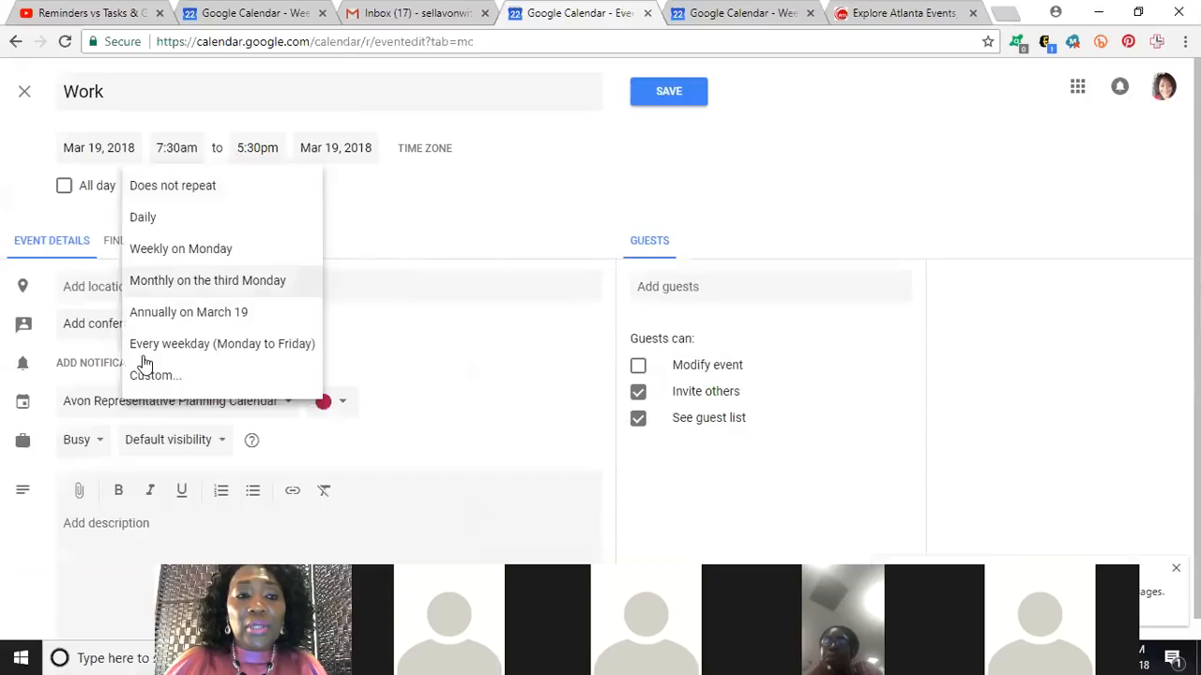
left_click(255, 346)
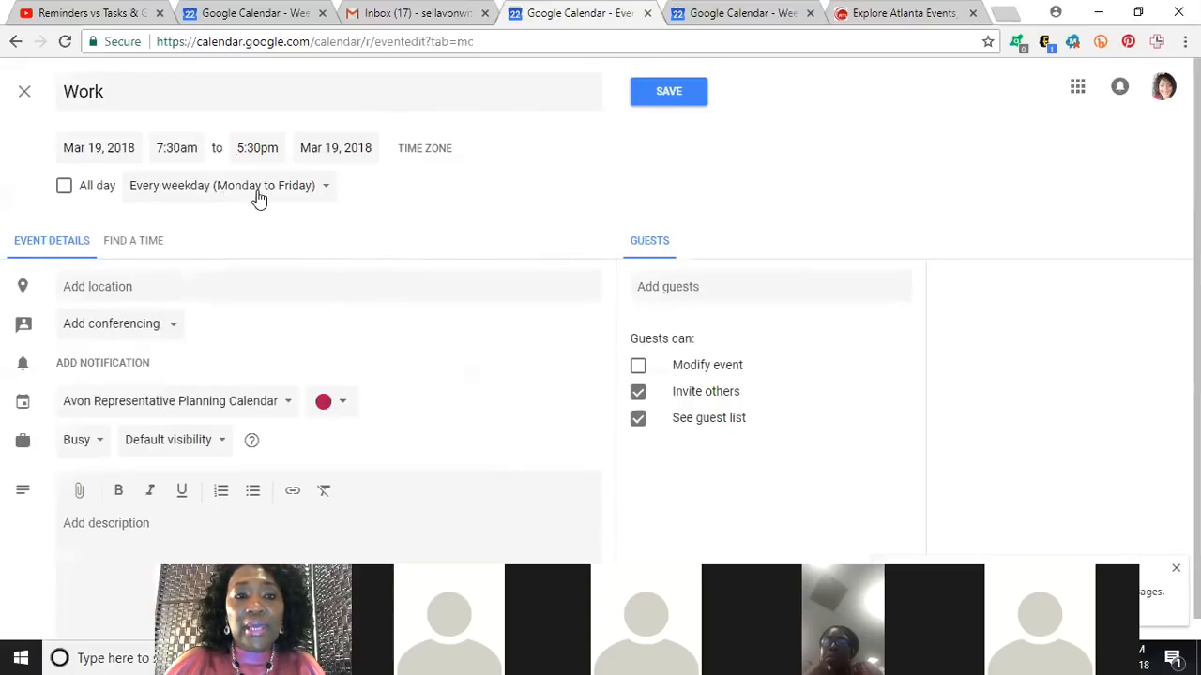
left_click(669, 92)
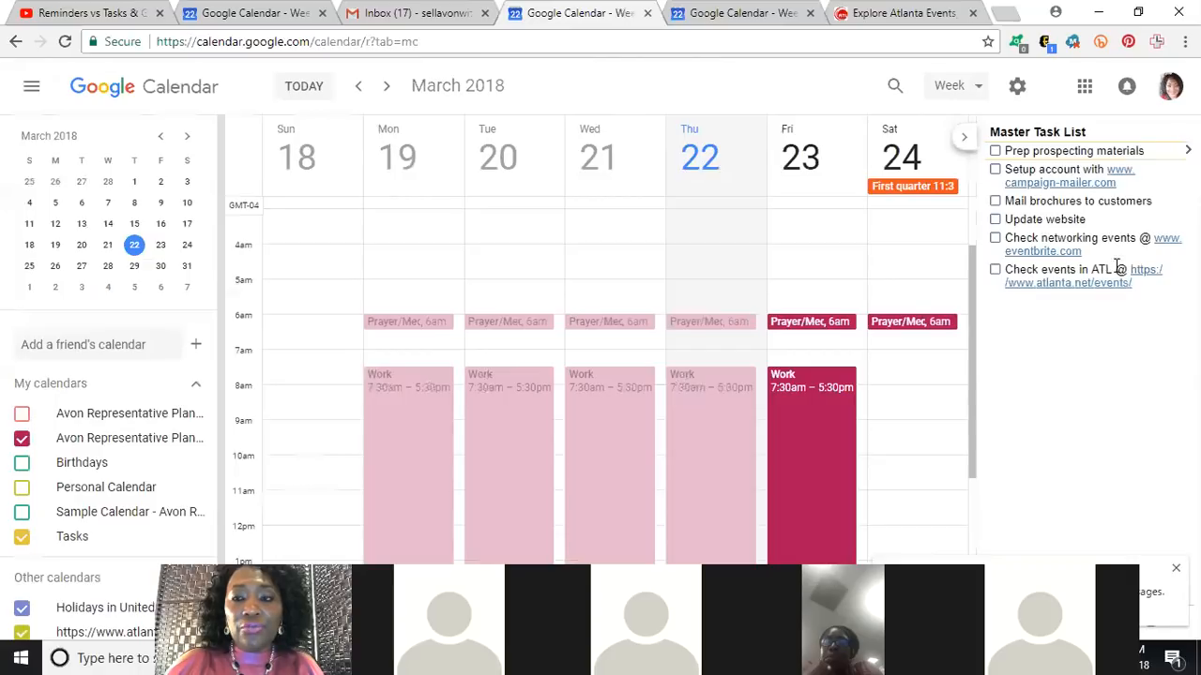
Step: Open the Work event on Friday, March 23, for editing
left_click_drag(975, 269, 969, 340)
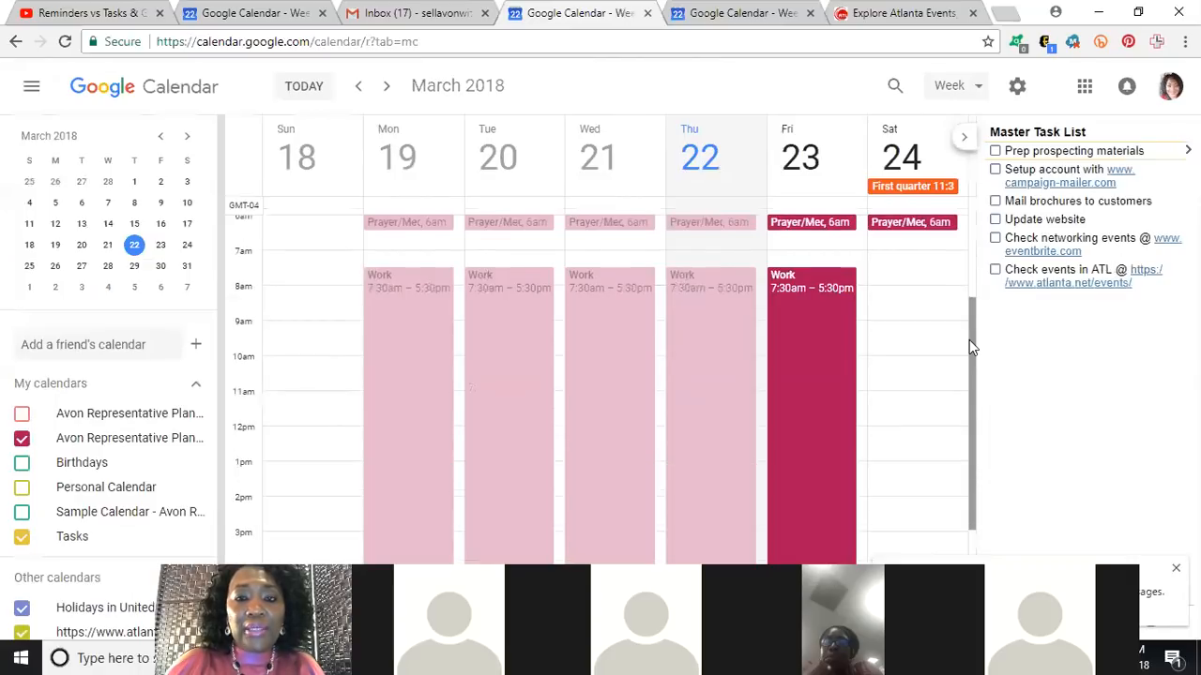
left_click(797, 312)
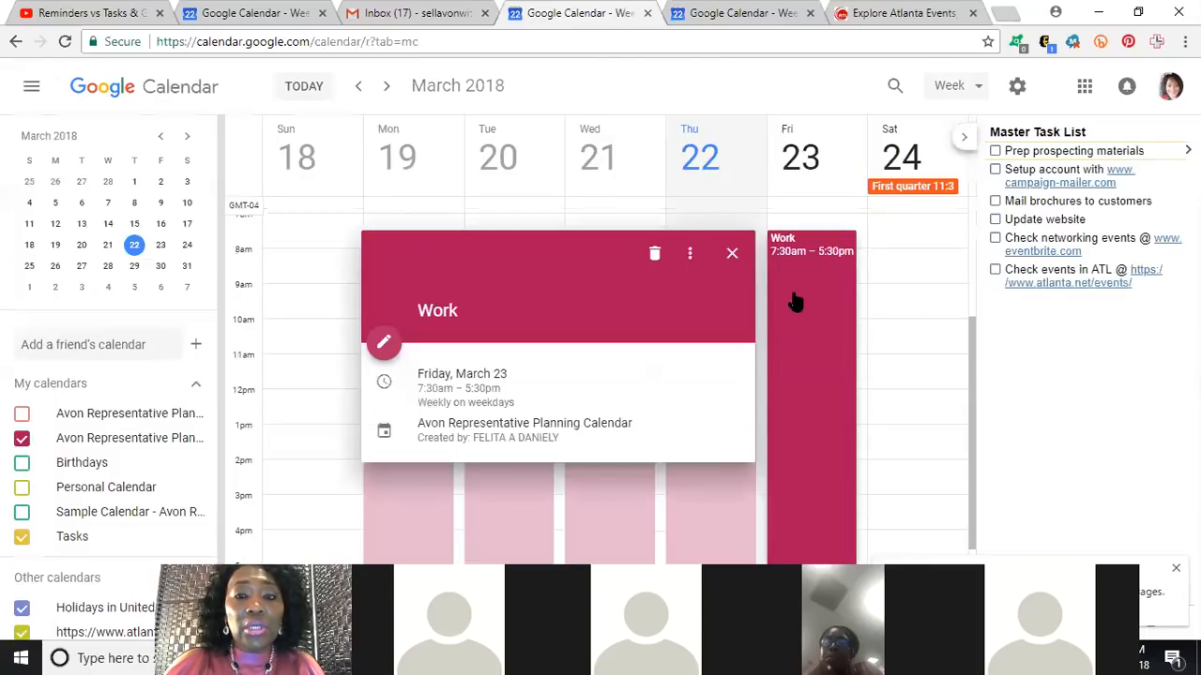
left_click(818, 312)
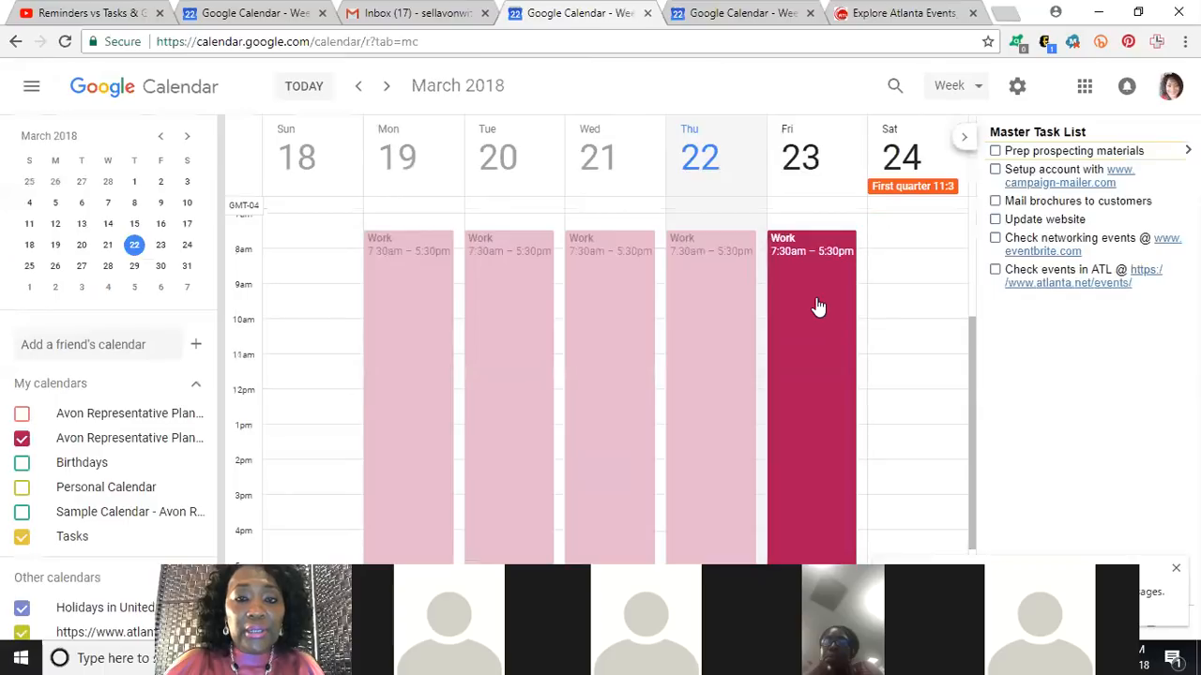
left_click(817, 309)
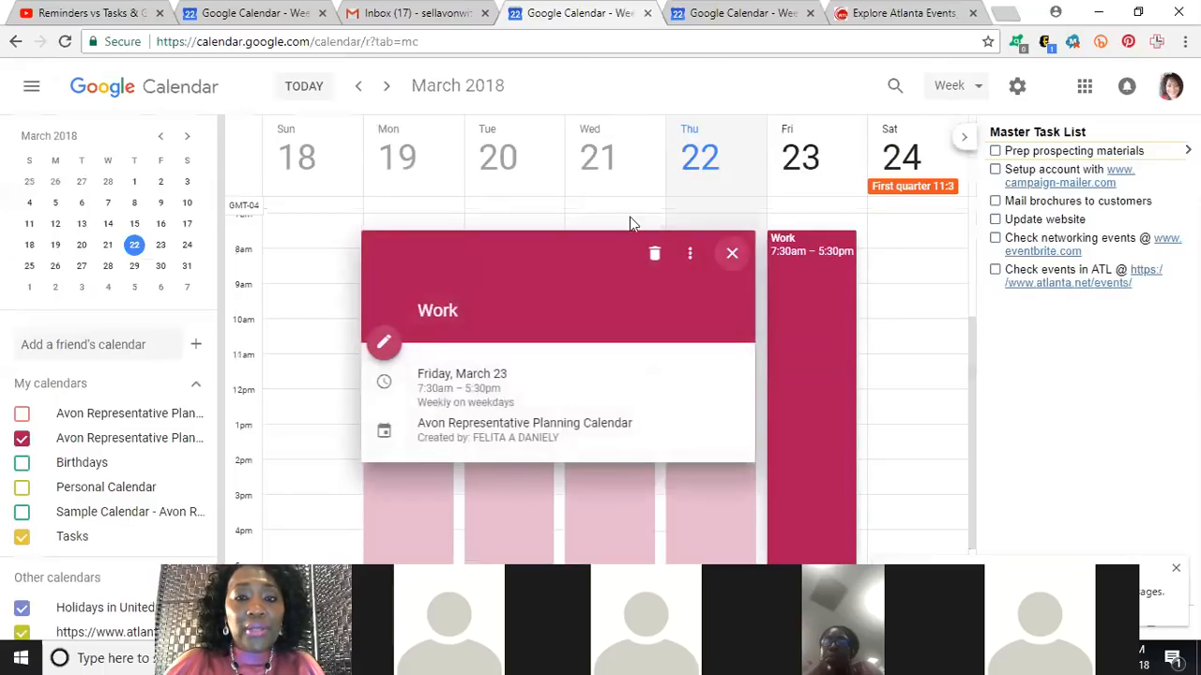
left_click(690, 253)
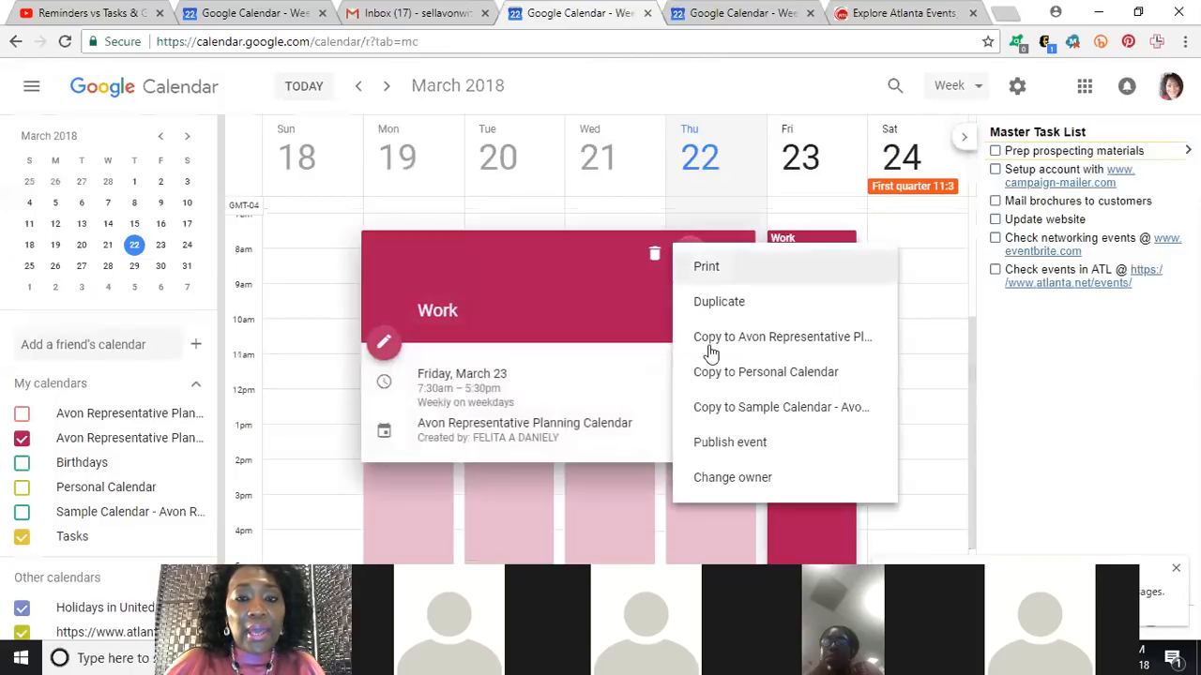
left_click(385, 347)
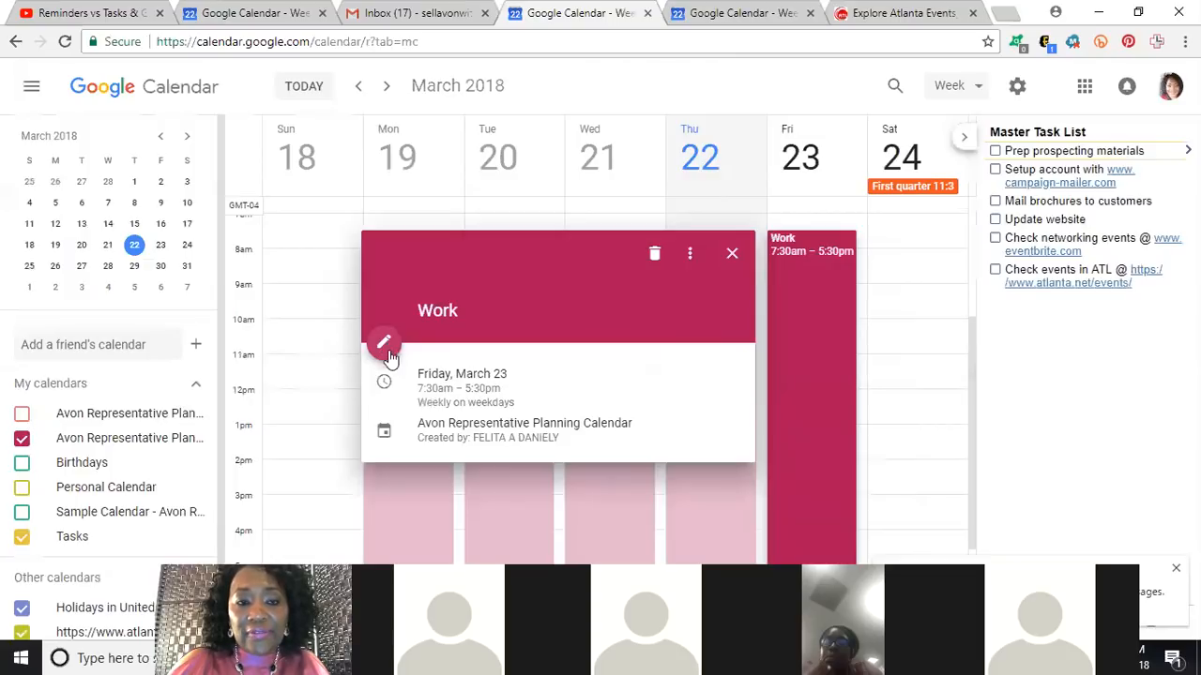
left_click(386, 342)
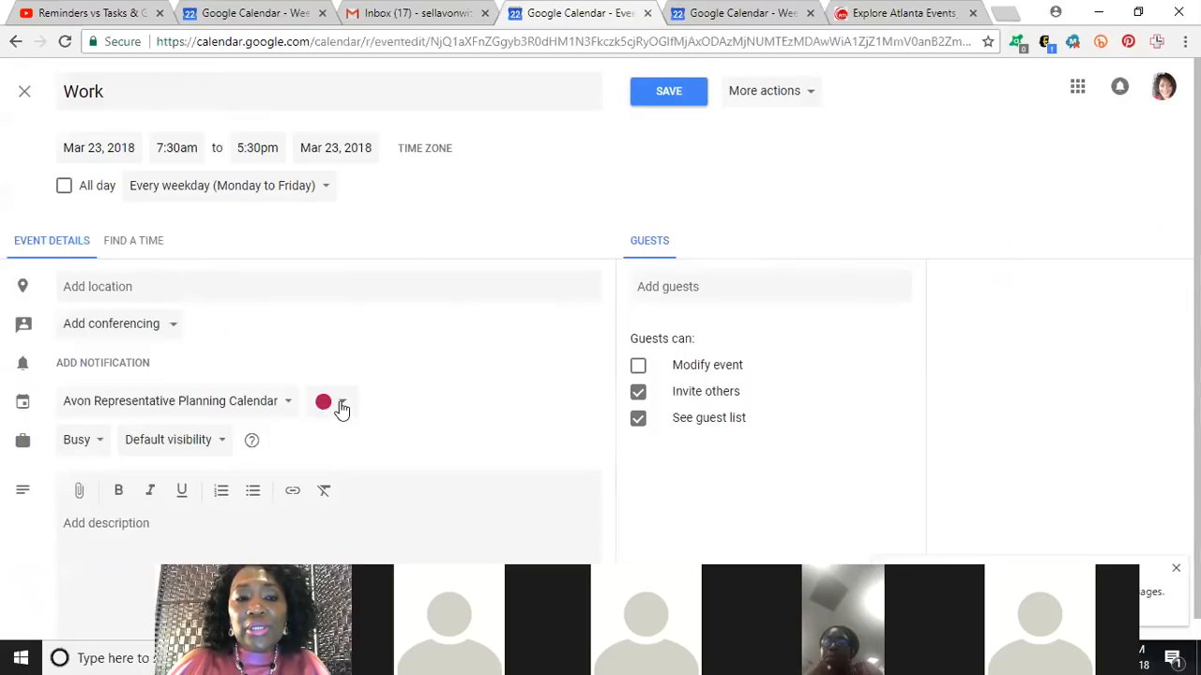
Step: Change the Work event's colour to Basil and save the change for all events in the series
left_click(341, 410)
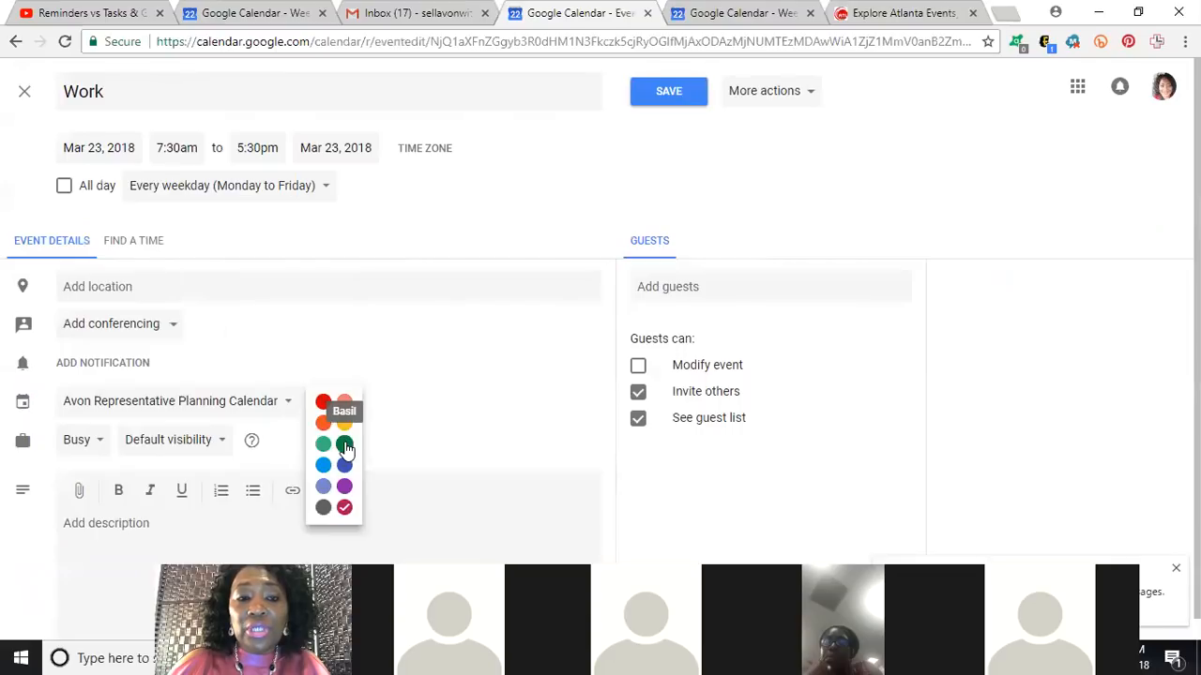
left_click(345, 444)
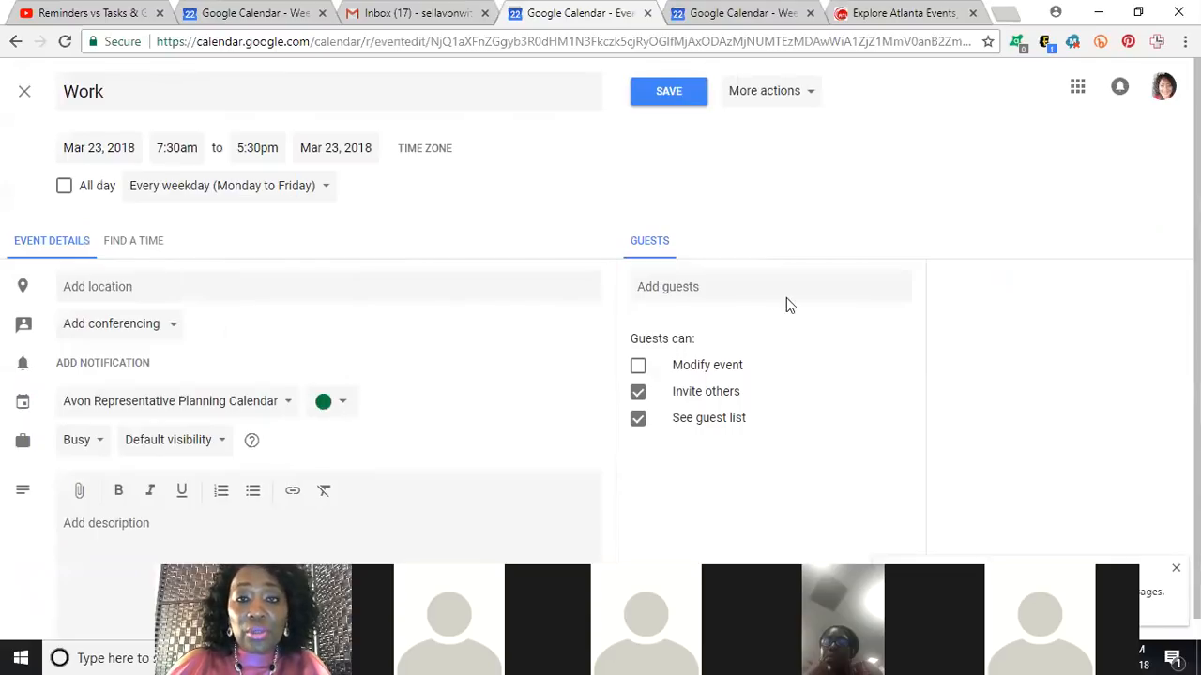
left_click(666, 100)
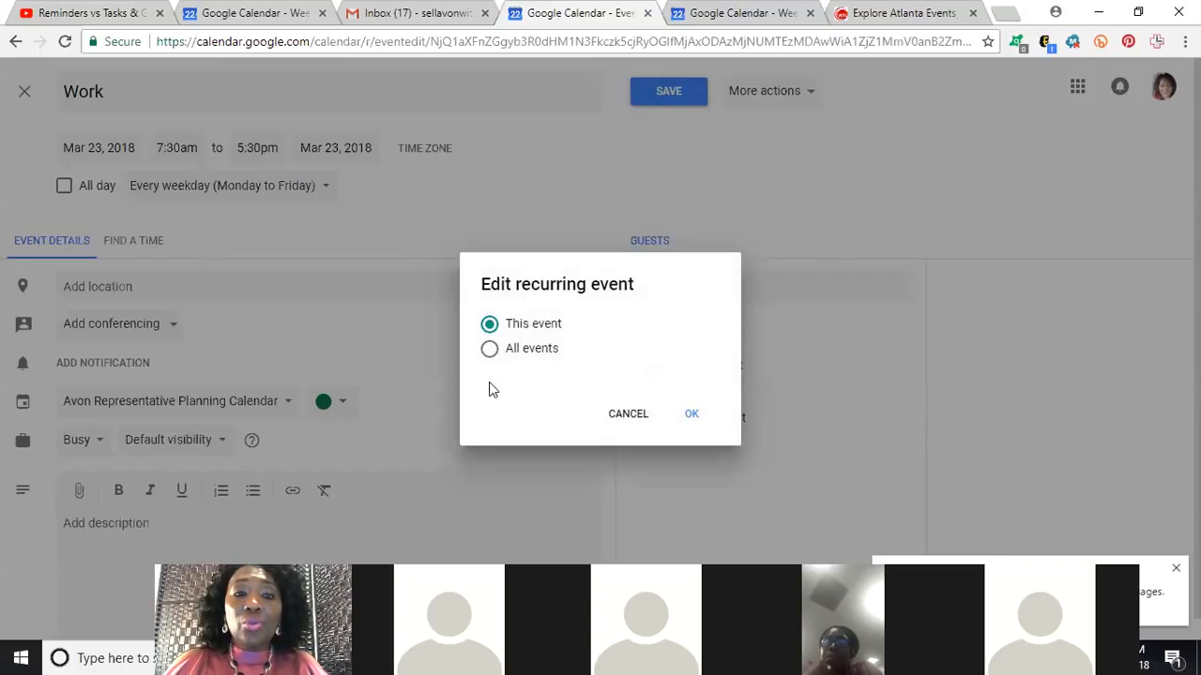
left_click(491, 351)
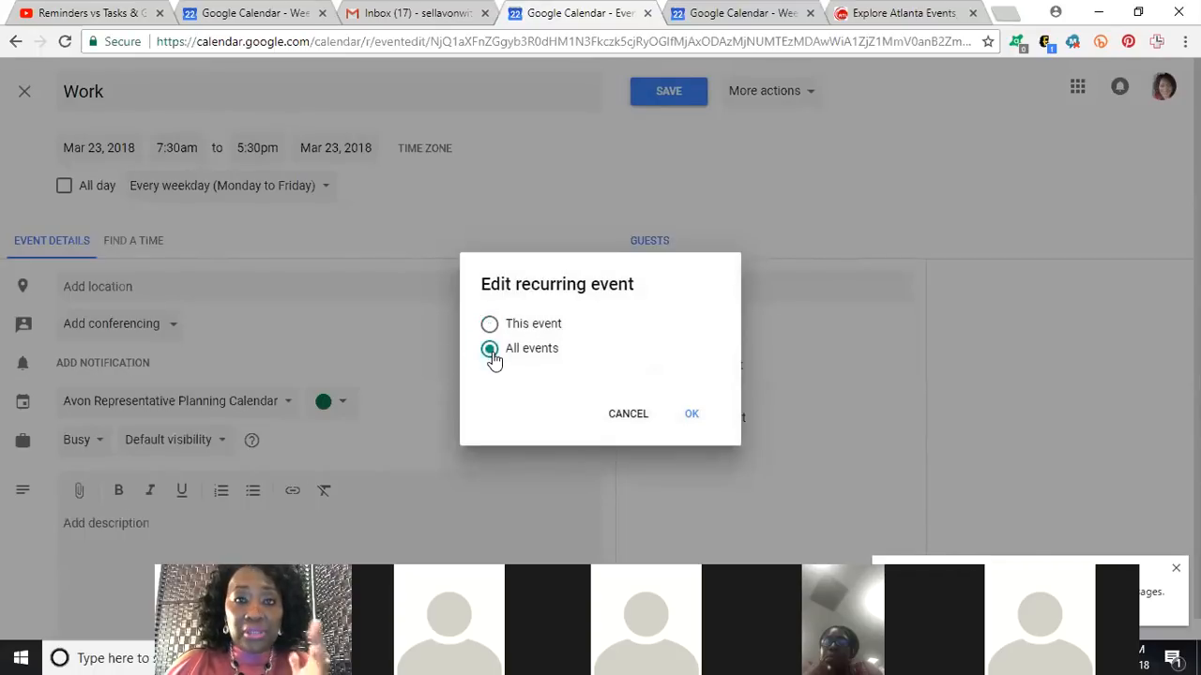
left_click(694, 413)
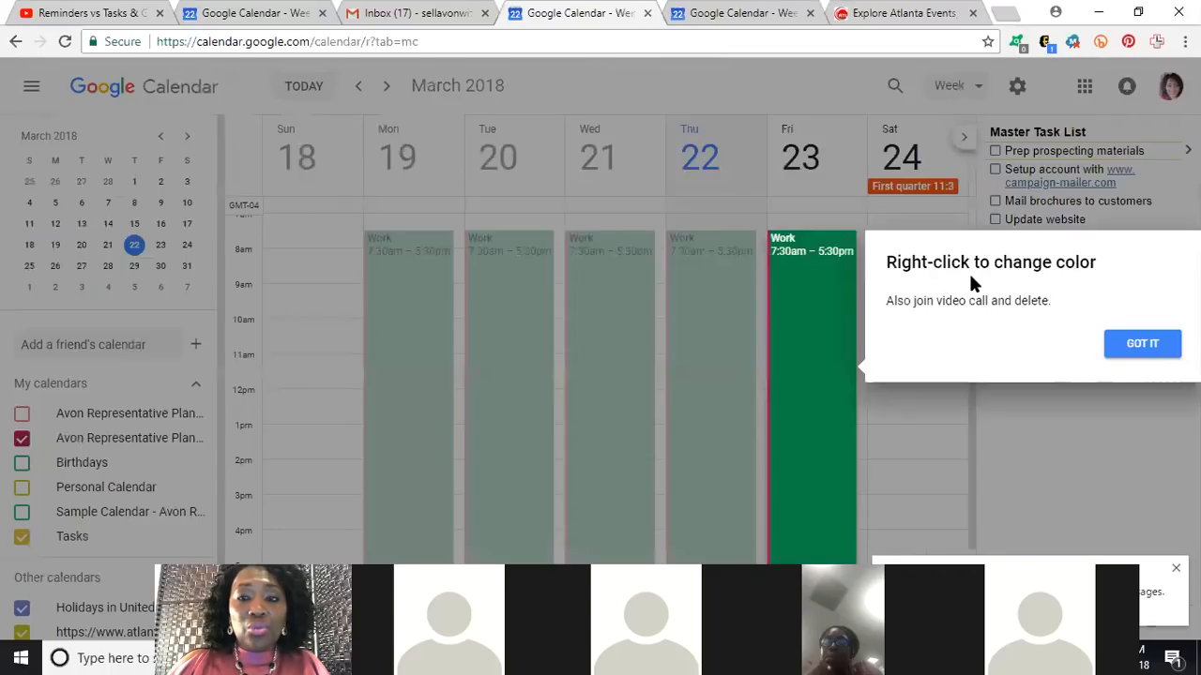
left_click(1139, 347)
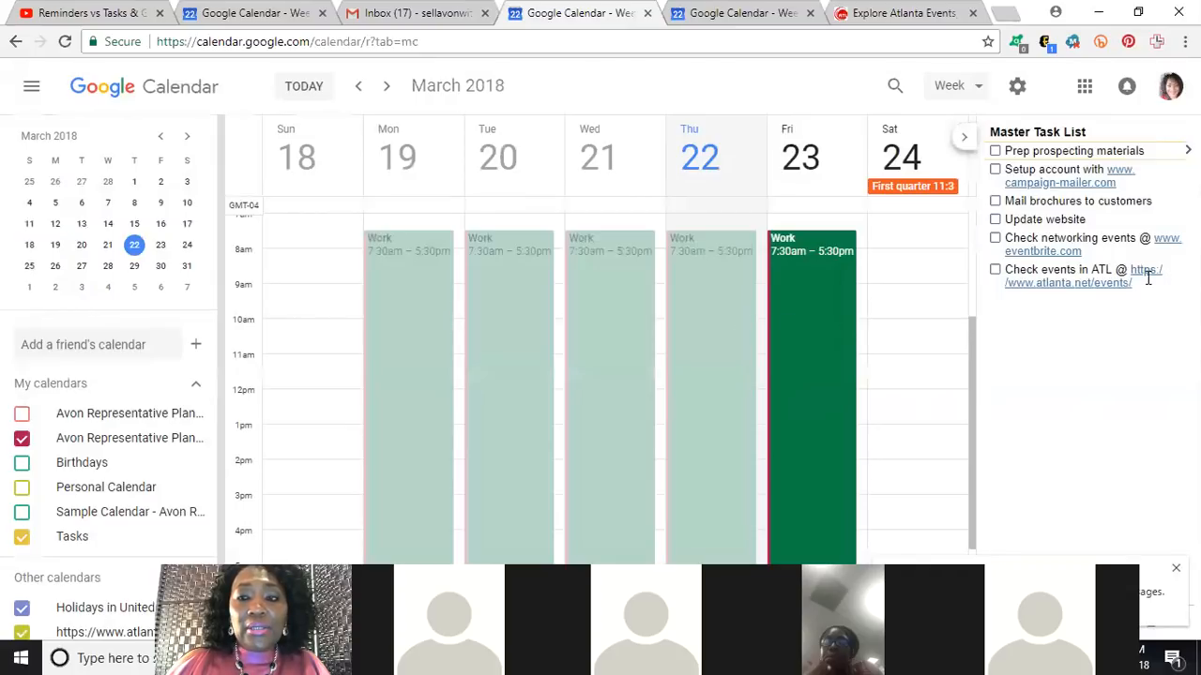
Step: Start an event titled "Prospecting (5/daily)" on Monday, March 19, at 8:00pm in the Avon Representative Planning Calendar
left_click_drag(970, 336, 965, 488)
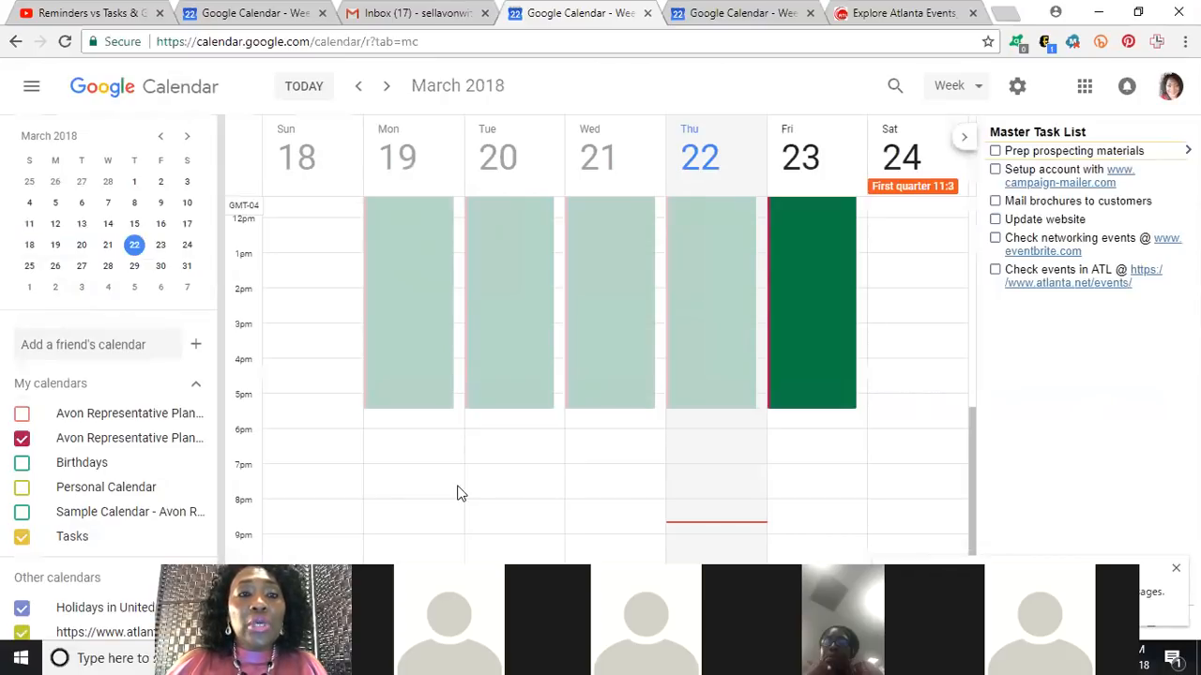
left_click(376, 516)
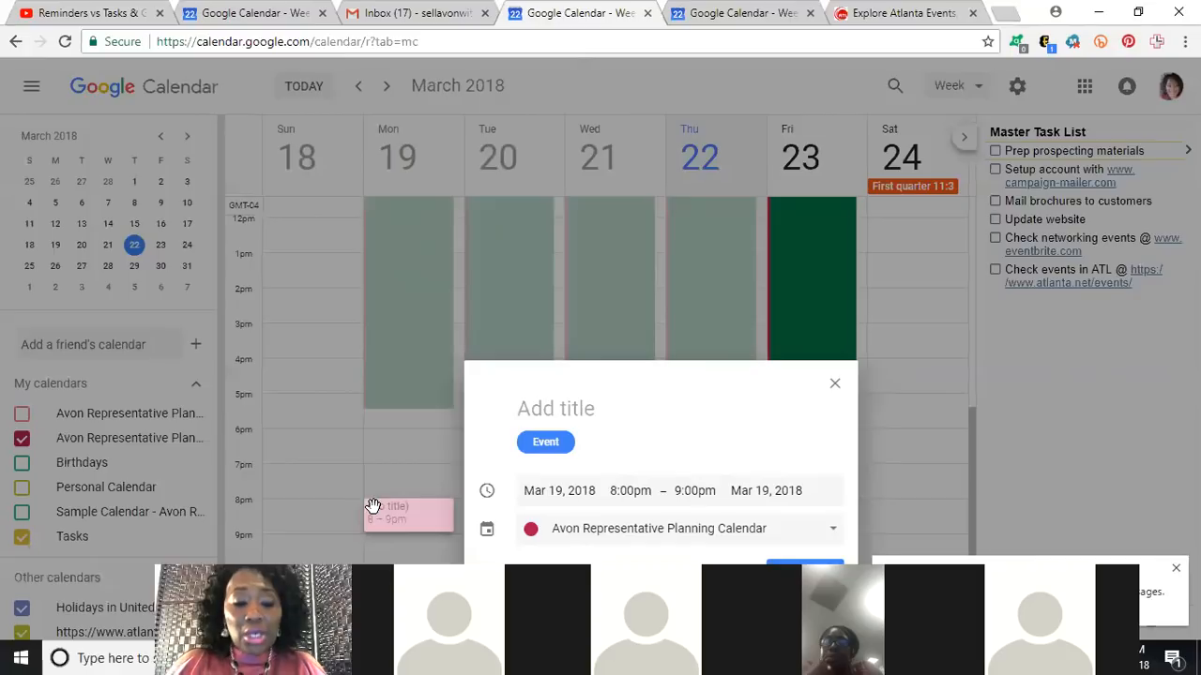
type("P")
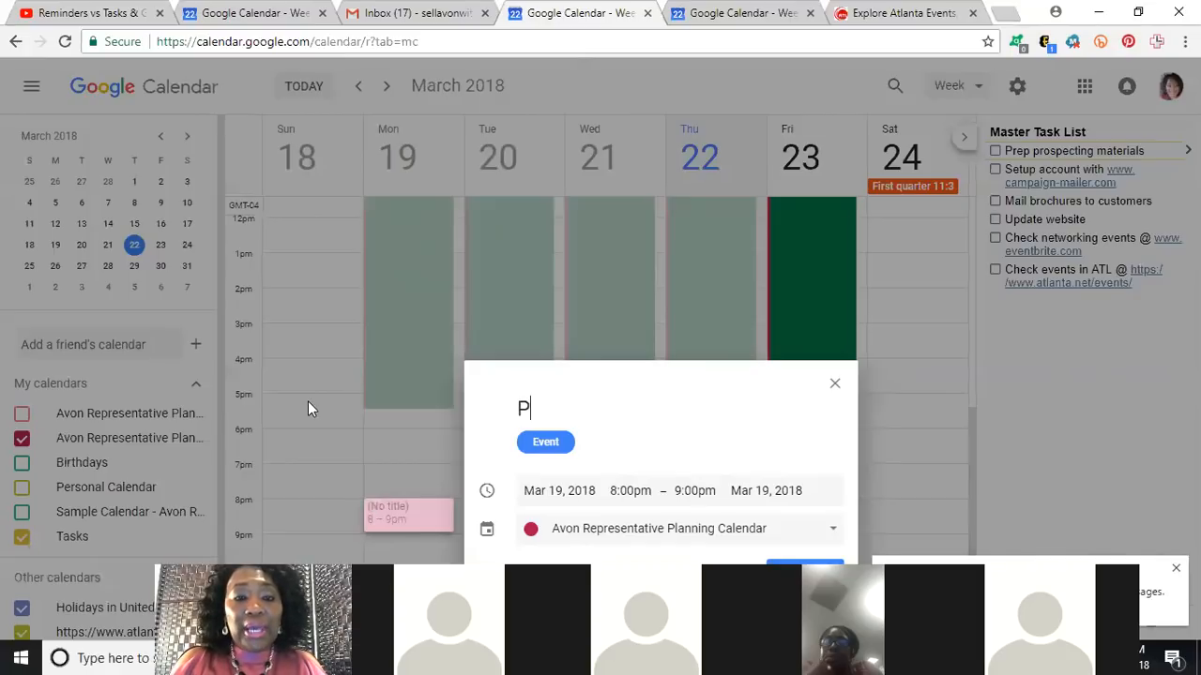
type("rospecting")
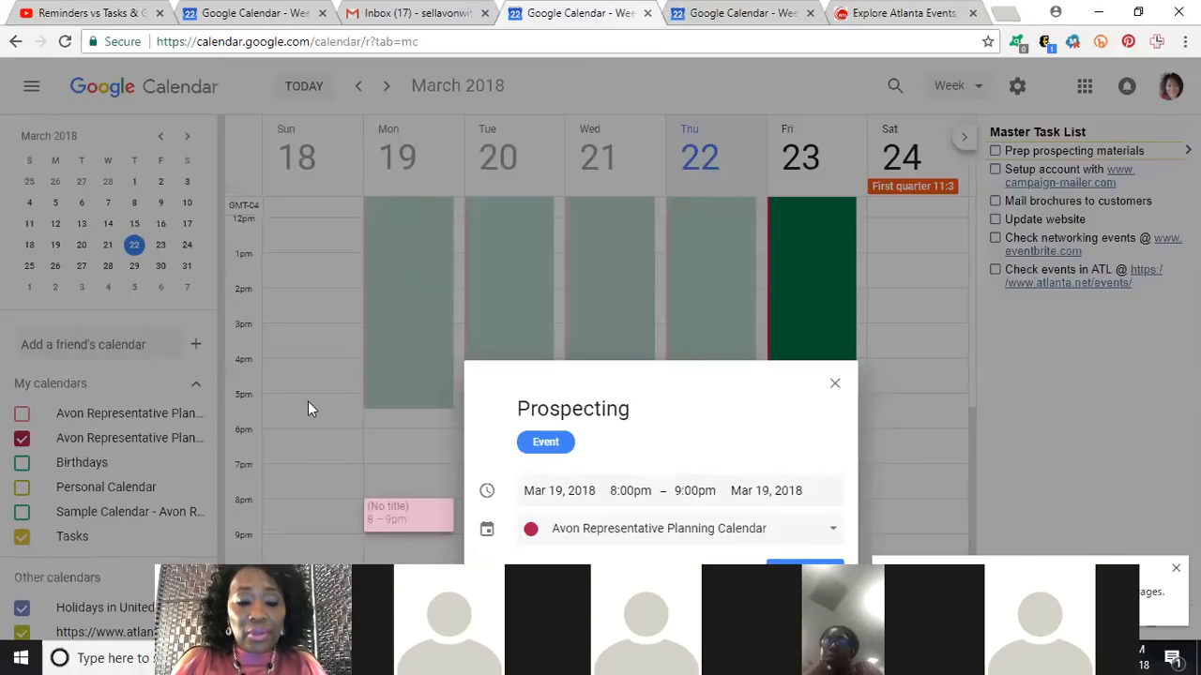
type(" (")
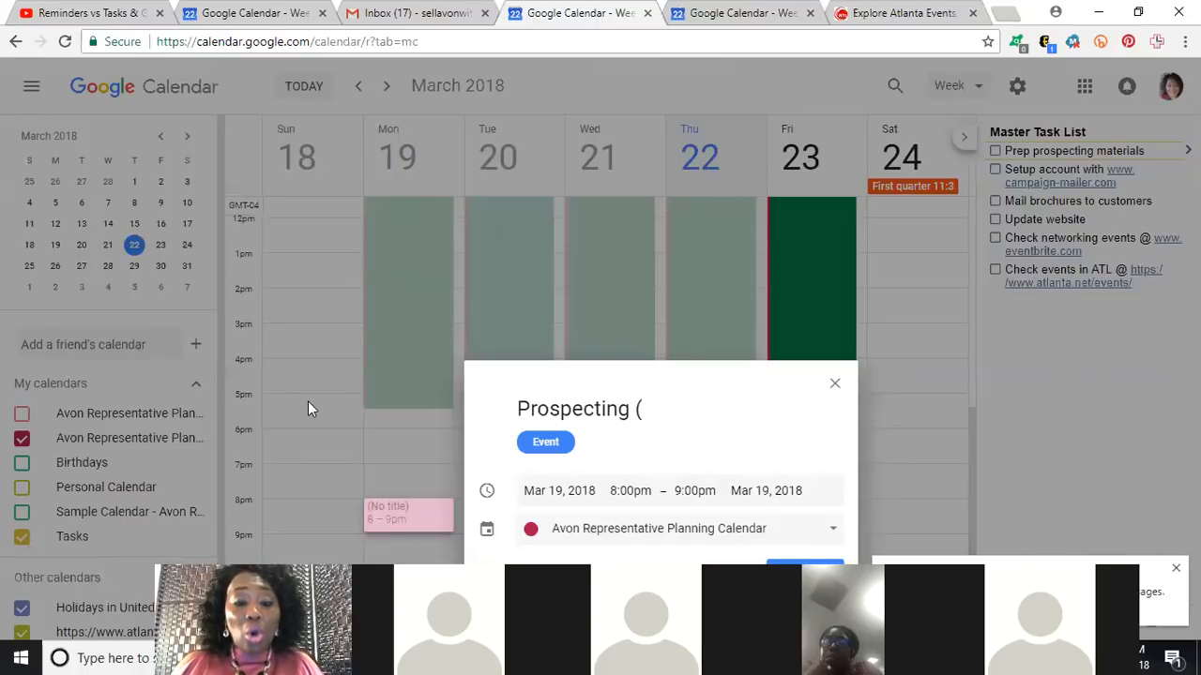
type("5)")
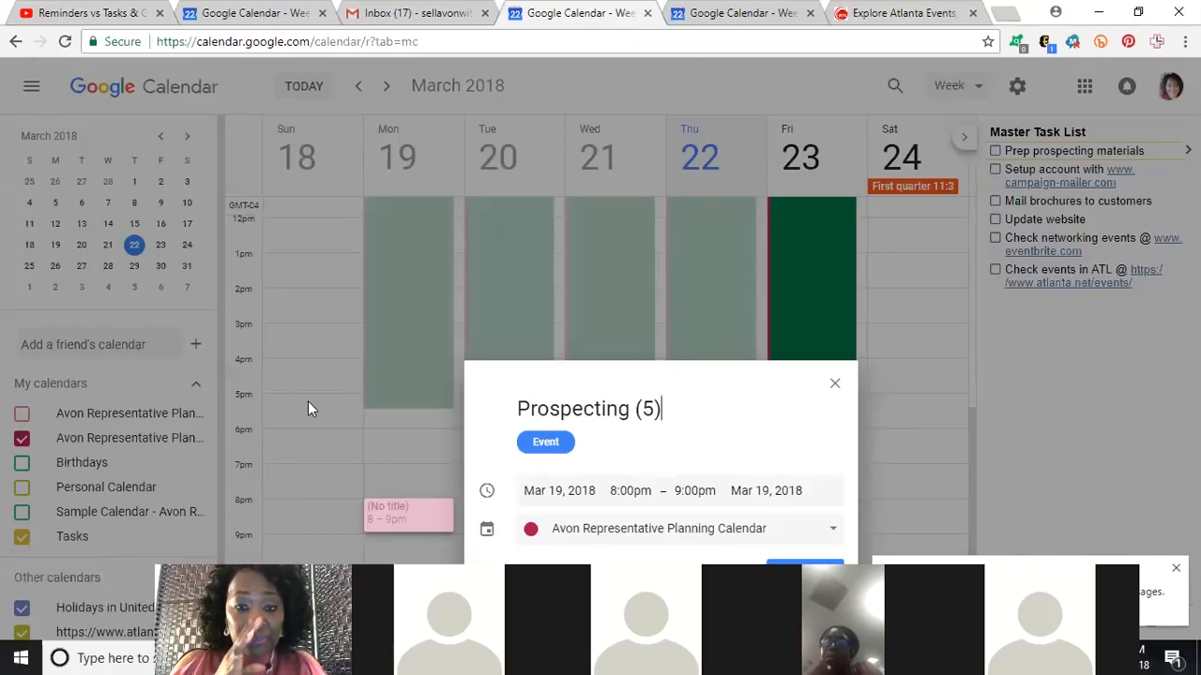
key("BackSpace")
key("BackSpace")
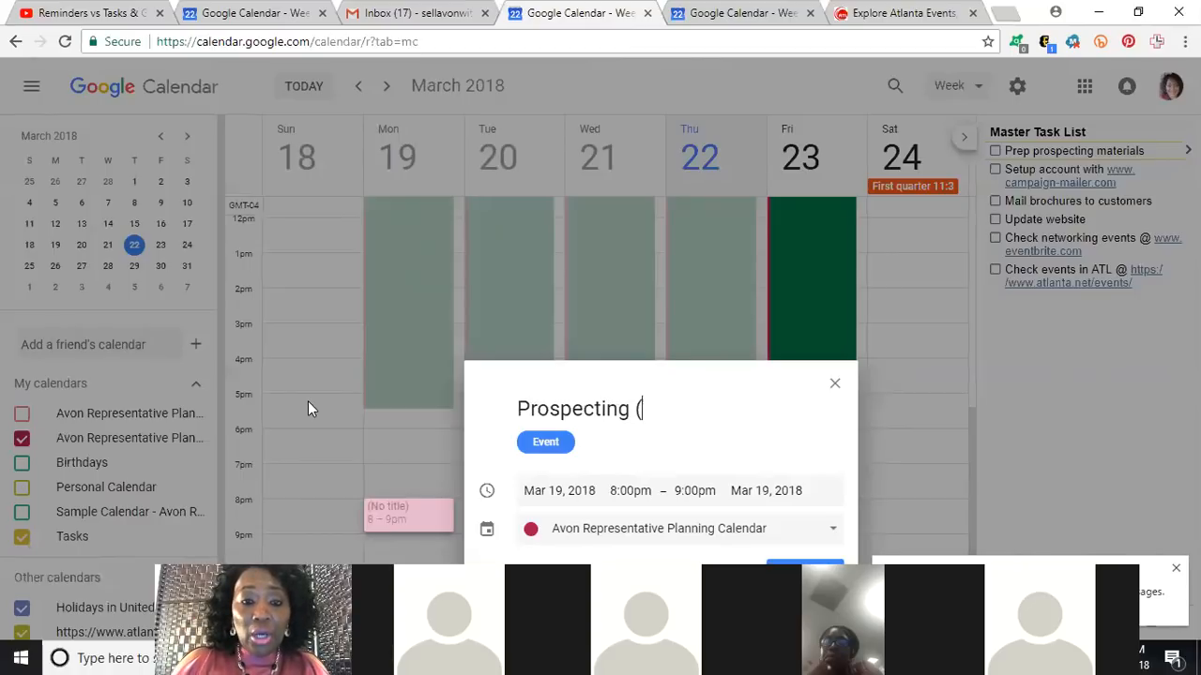
type("dail")
key("BackSpace")
key("BackSpace")
key("BackSpace")
key("BackSpace")
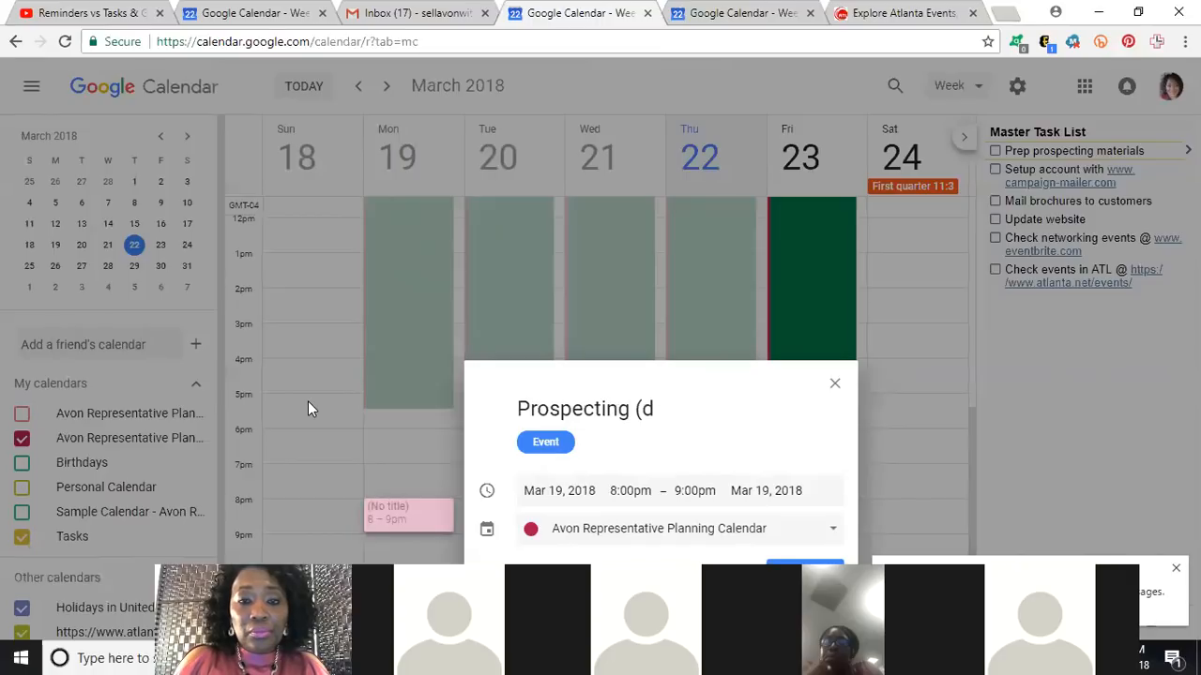
type("5/daily)")
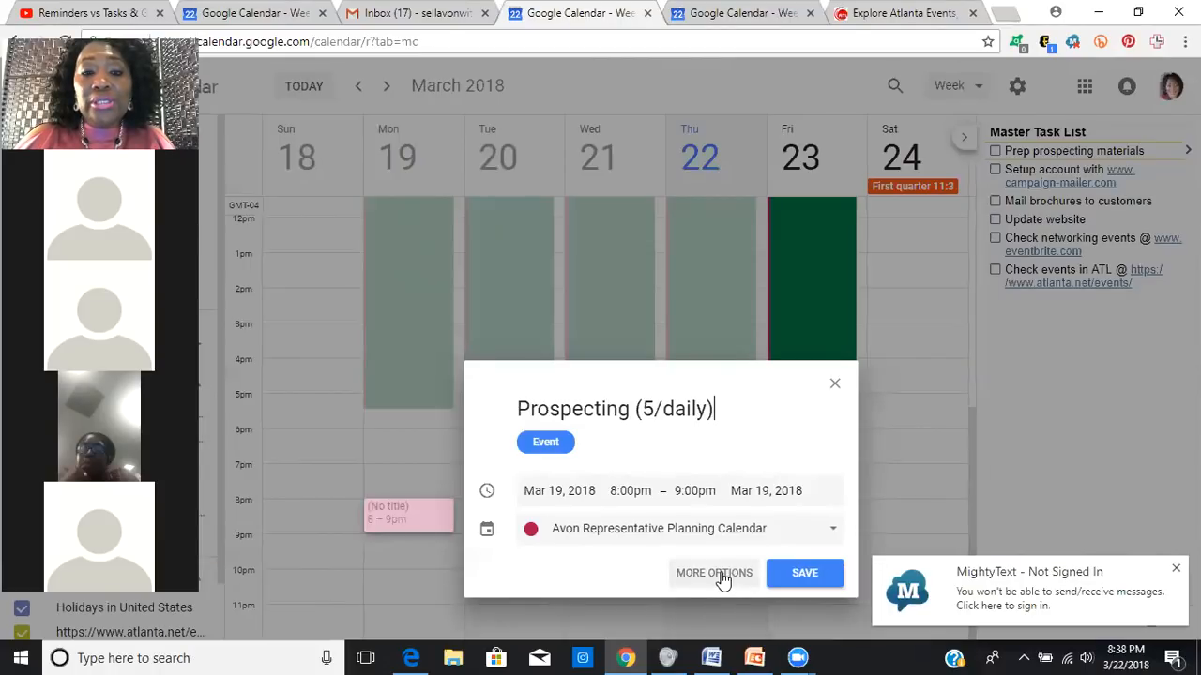
Step: In the full event details, end the Prospecting event at 8:30pm and repeat it every weekday (Monday to Friday)
left_click(722, 579)
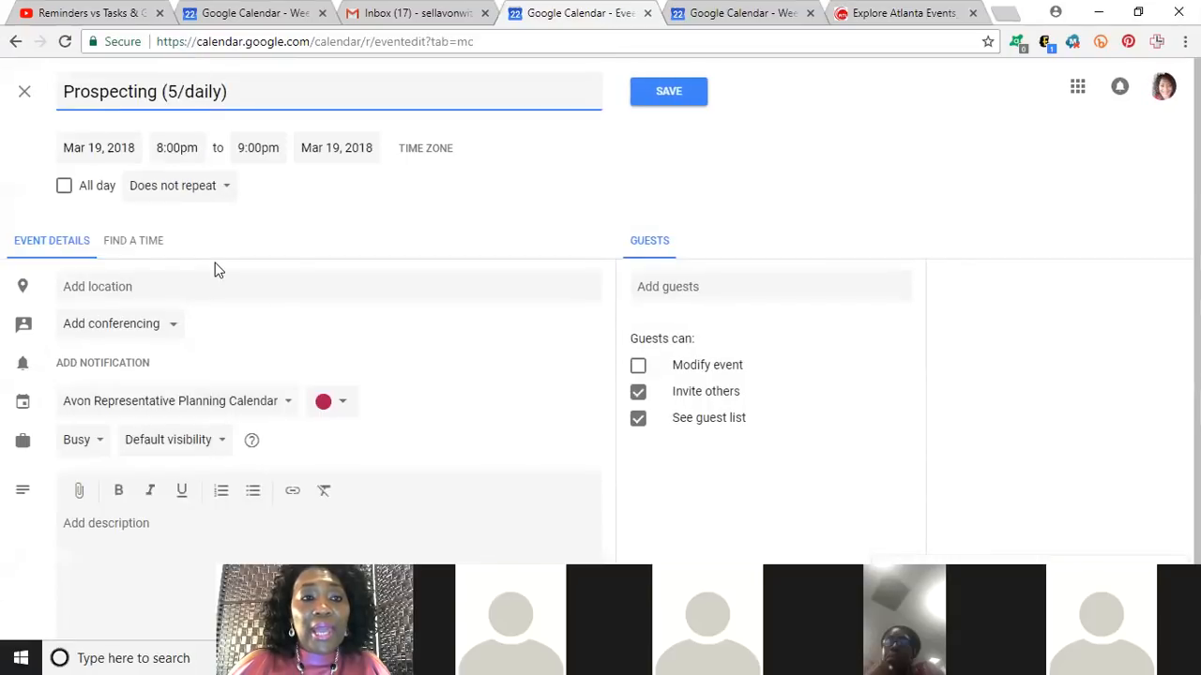
left_click(262, 150)
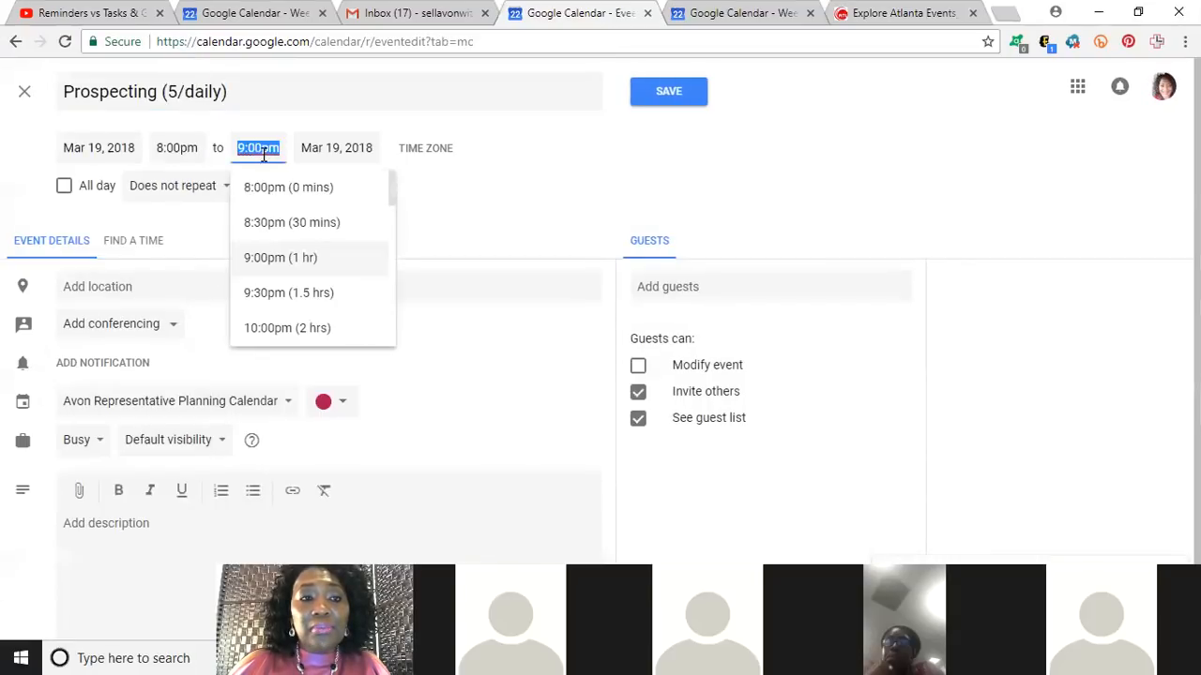
left_click(273, 221)
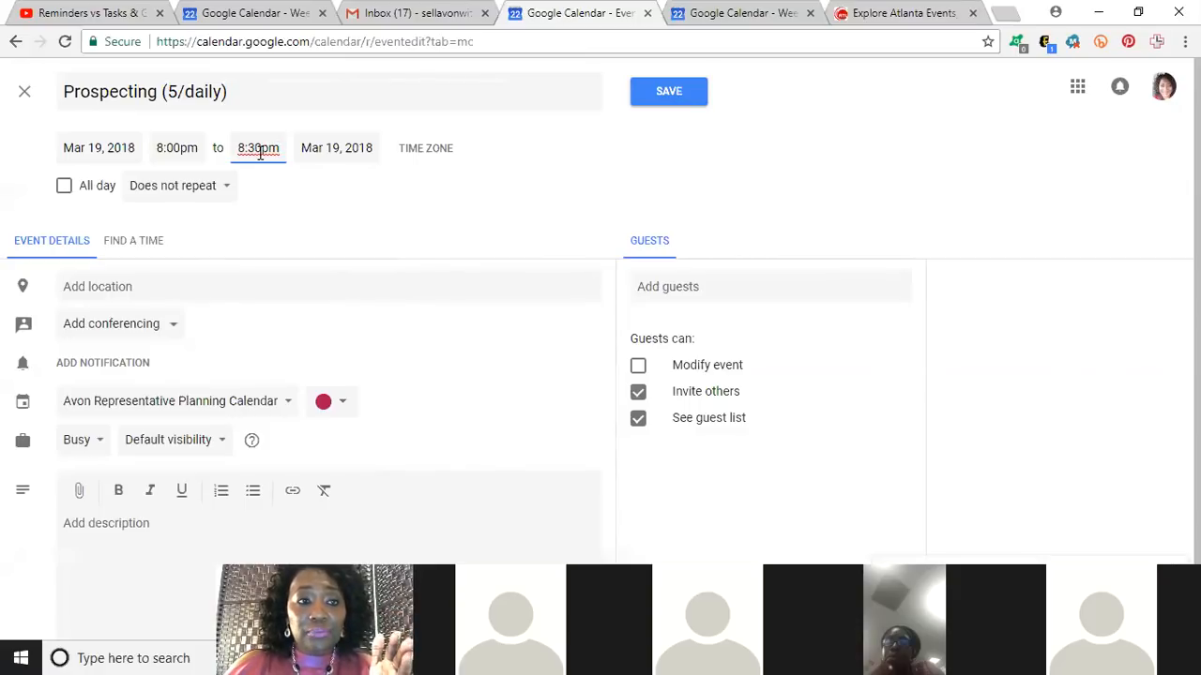
left_click(225, 188)
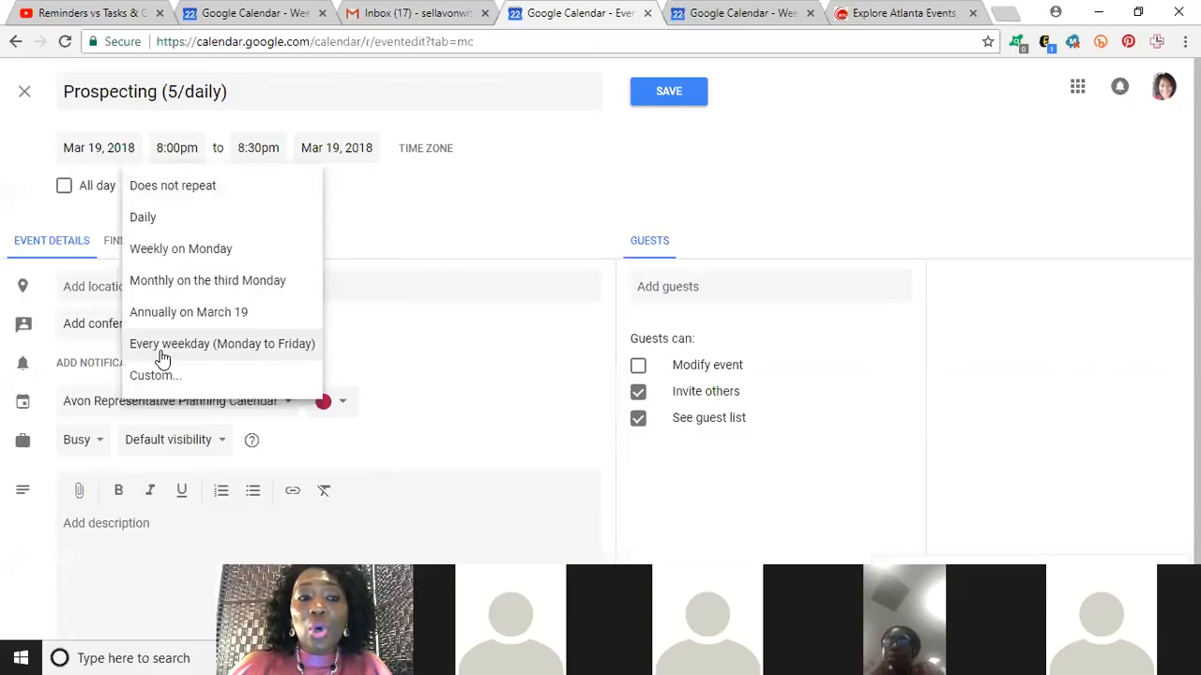
left_click(262, 353)
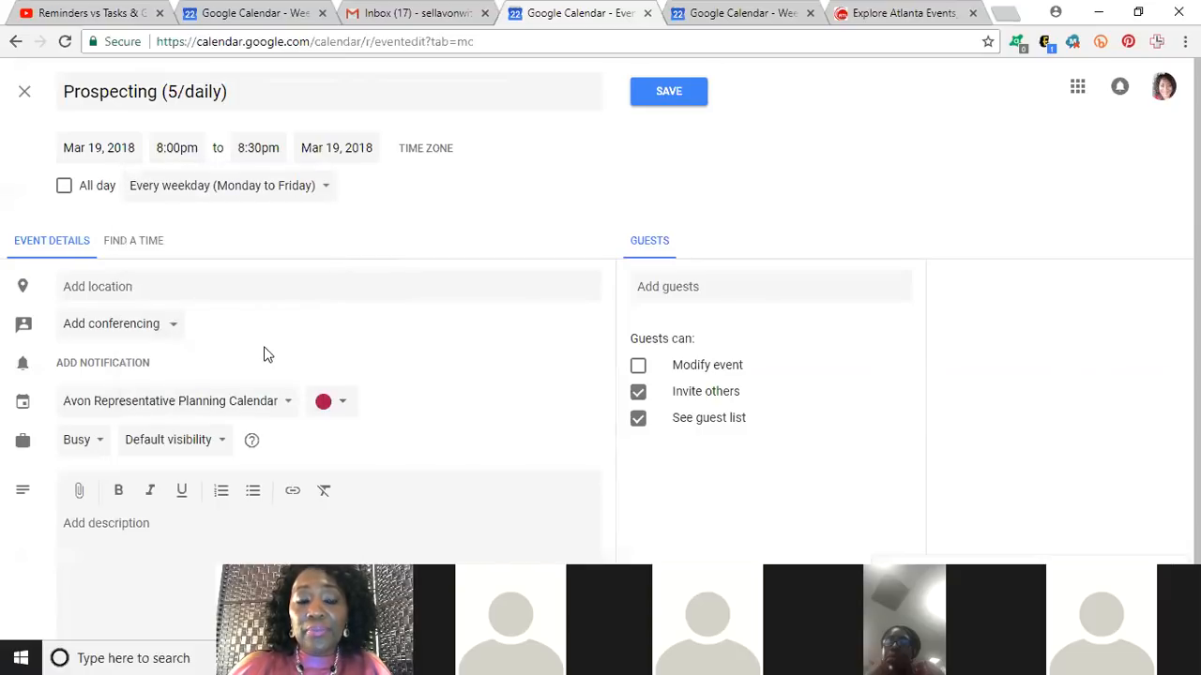
Step: Colour the Prospecting event yellow and save it
left_click(343, 403)
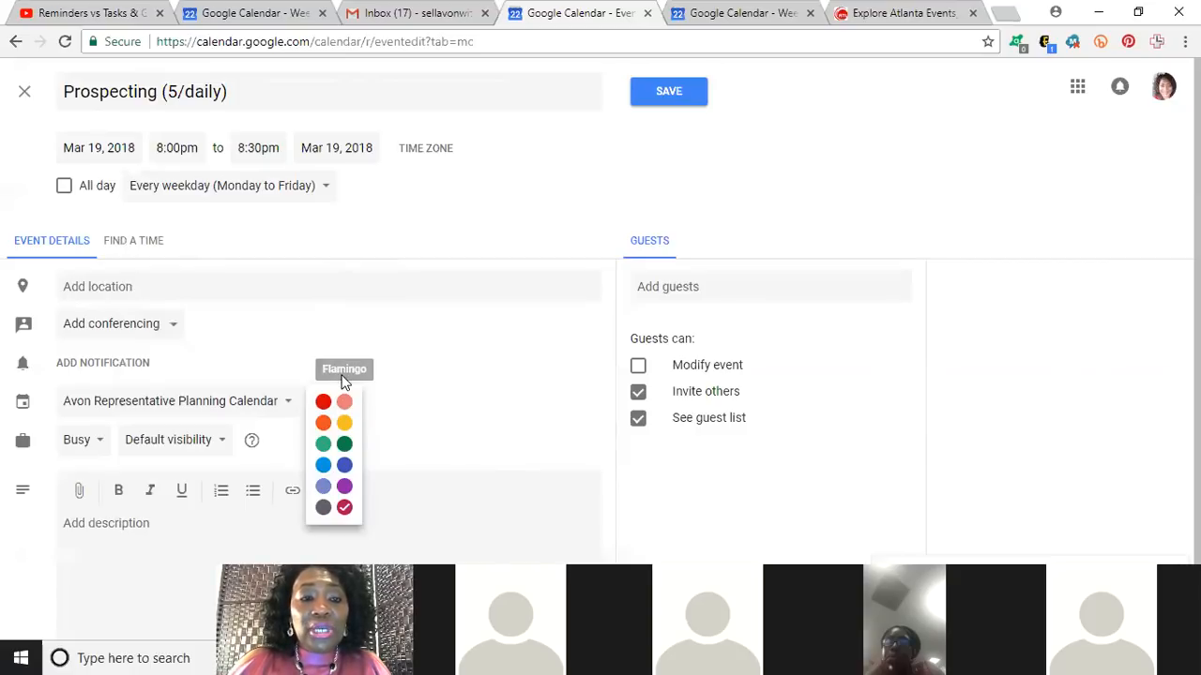
left_click(344, 427)
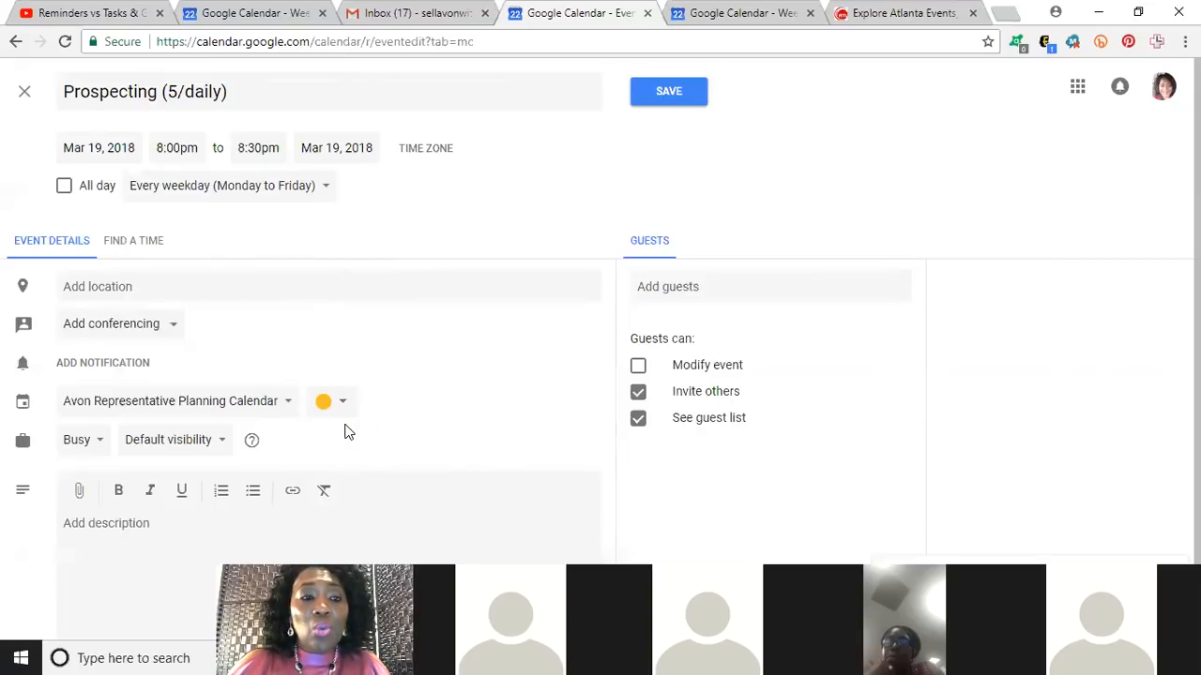
left_click(655, 94)
left_click(654, 90)
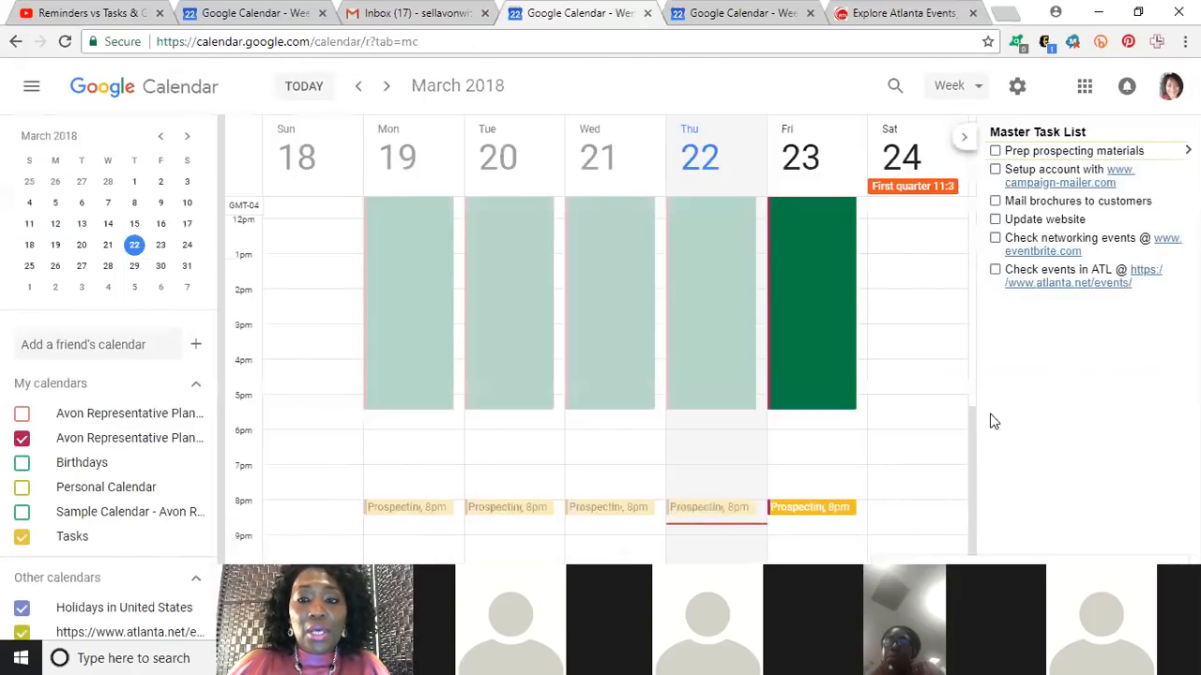
Step: Start an event titled "Social Media Marketing" on Friday, March 23, at 8:30pm, directly after Prospecting
left_click(786, 523)
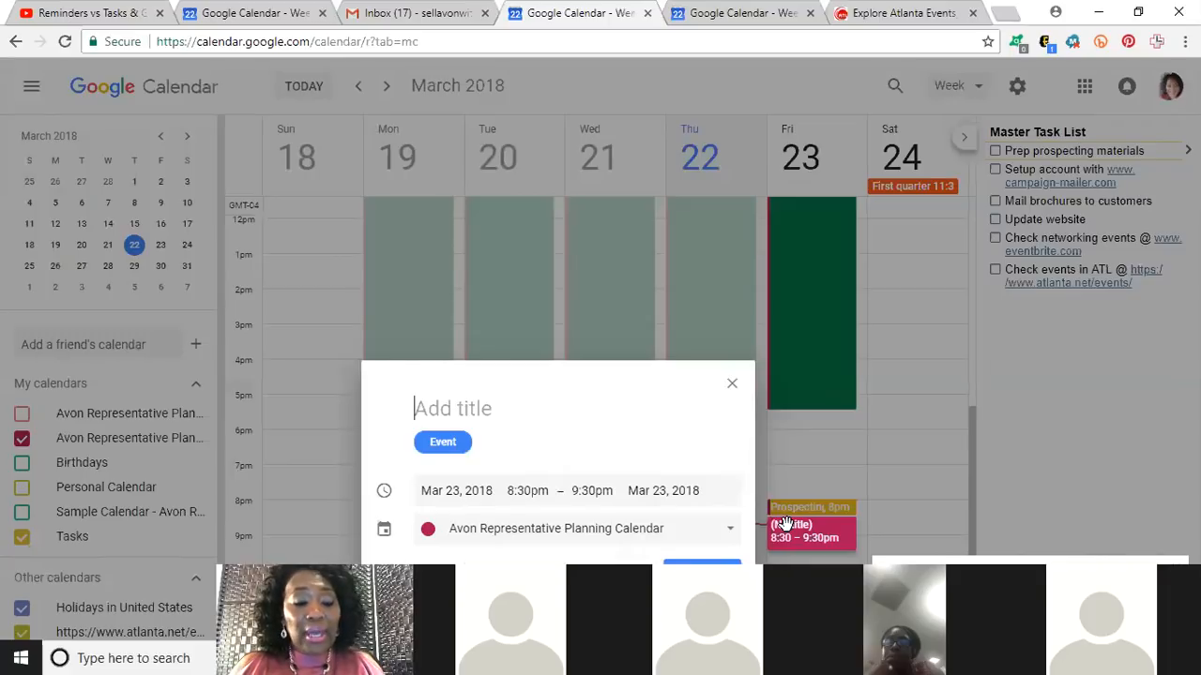
type("Socia")
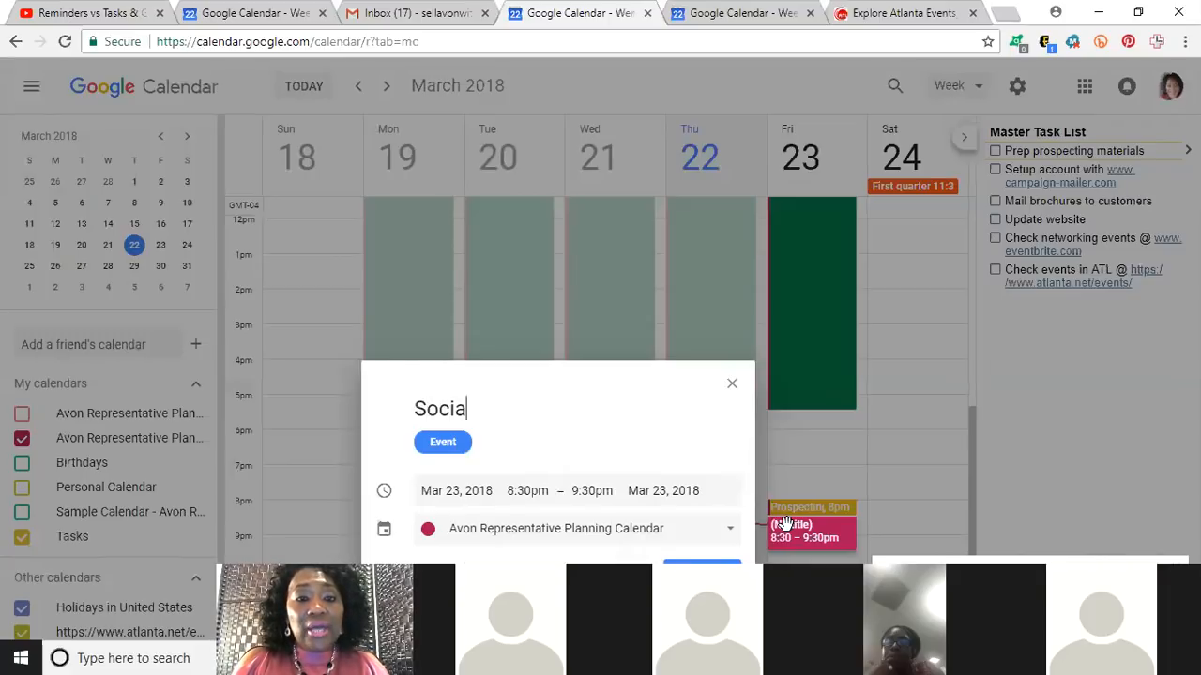
type("l Media Mare")
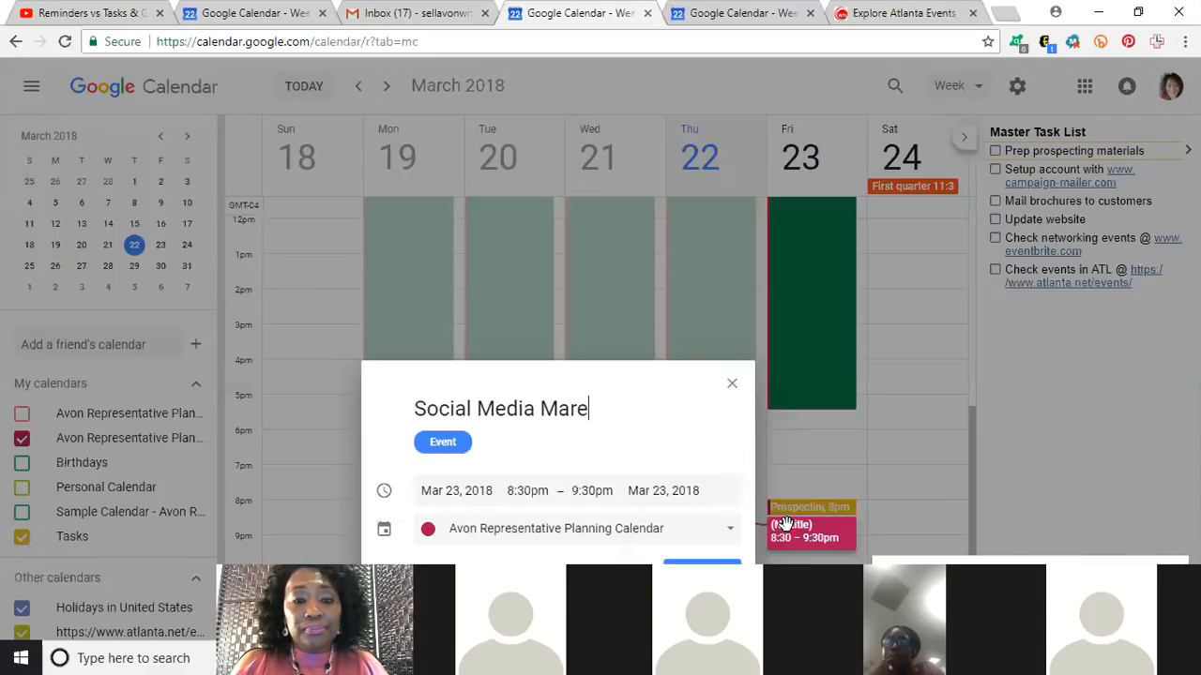
key("BackSpace")
type("keting")
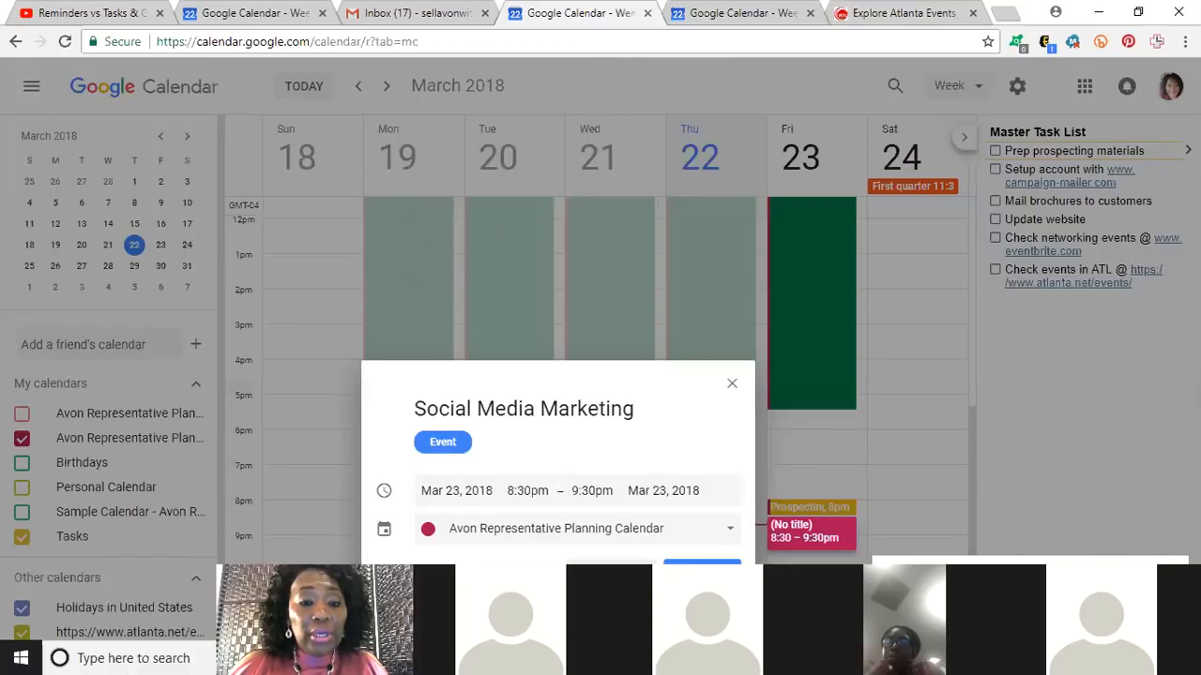
Step: In the full event details, repeat the Social Media Marketing event every weekday (Monday to Friday) and end it at 9:00pm
left_click(611, 573)
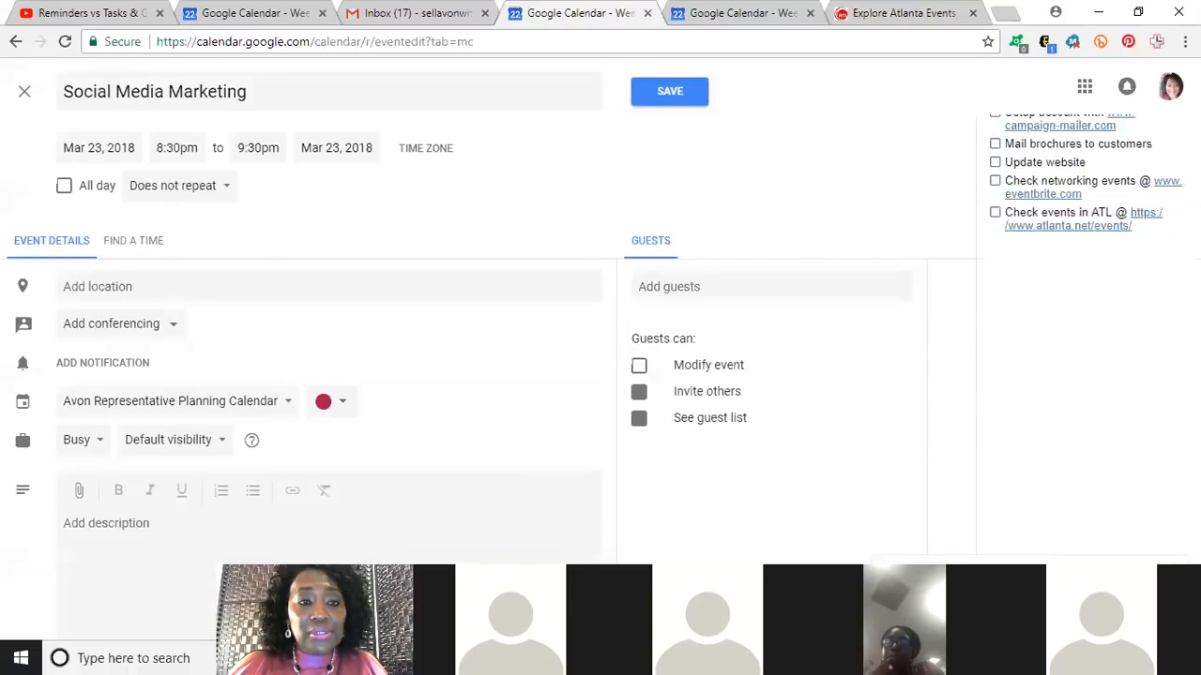
left_click(225, 196)
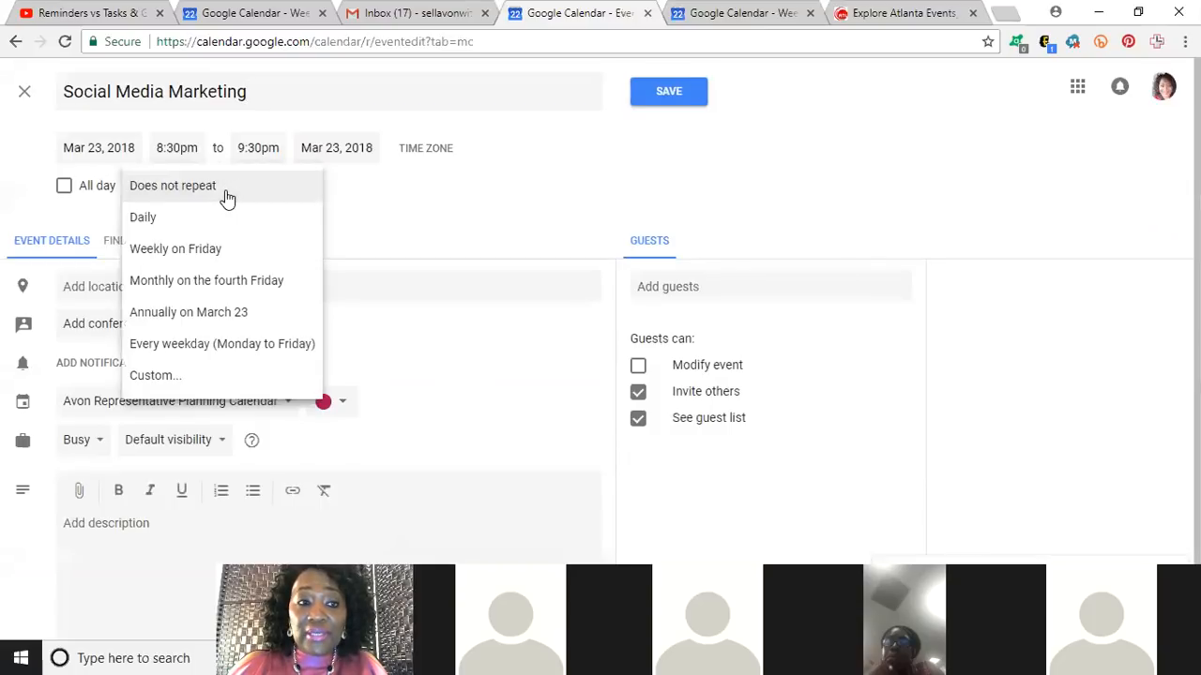
left_click(183, 347)
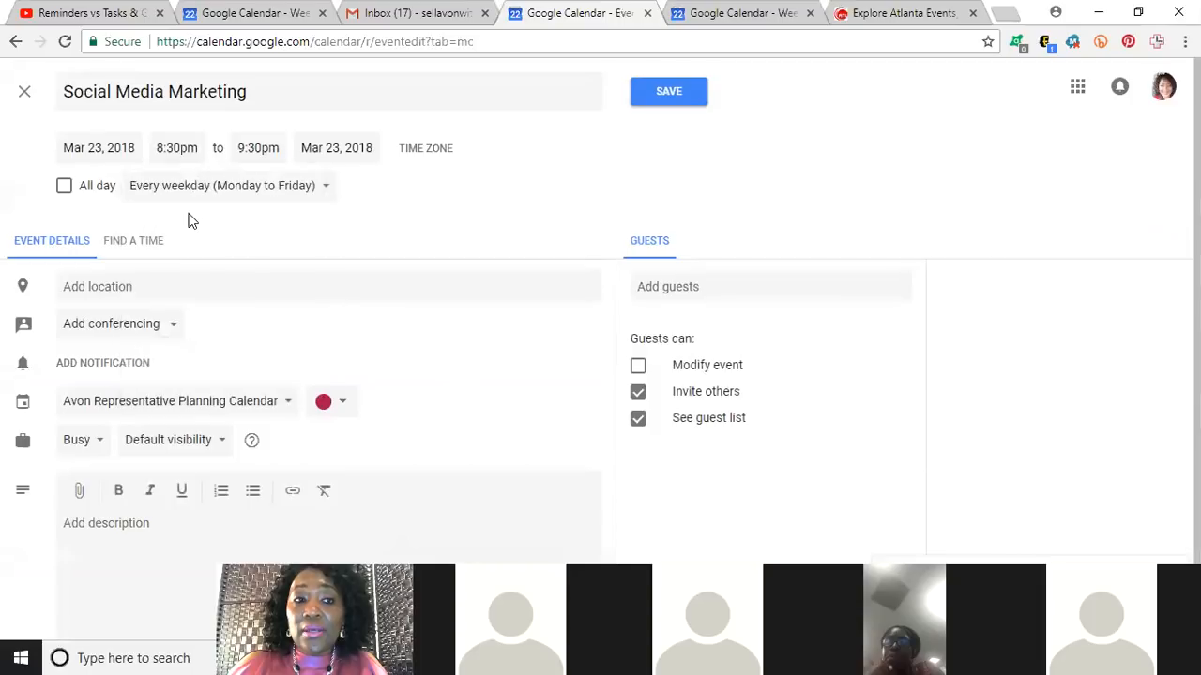
left_click(249, 148)
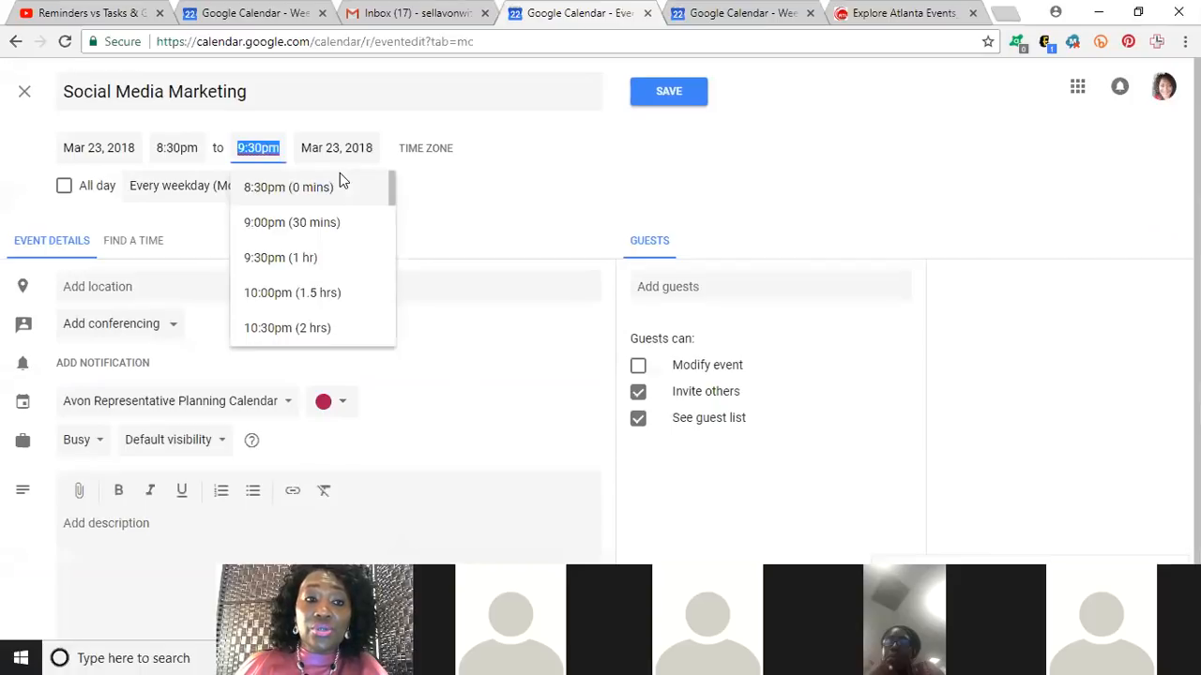
left_click(295, 222)
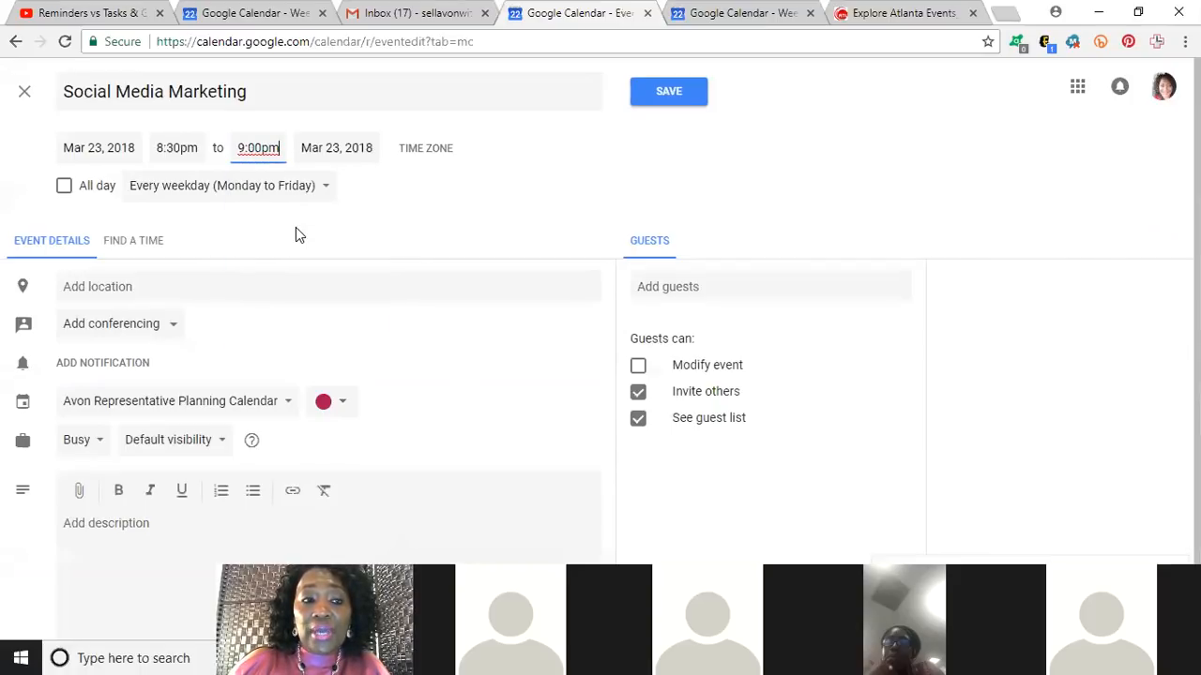
Step: Add the description "Facebook, Twitter, Instagram, Pinterest" to the Social Media Marketing event and save it
left_click(88, 533)
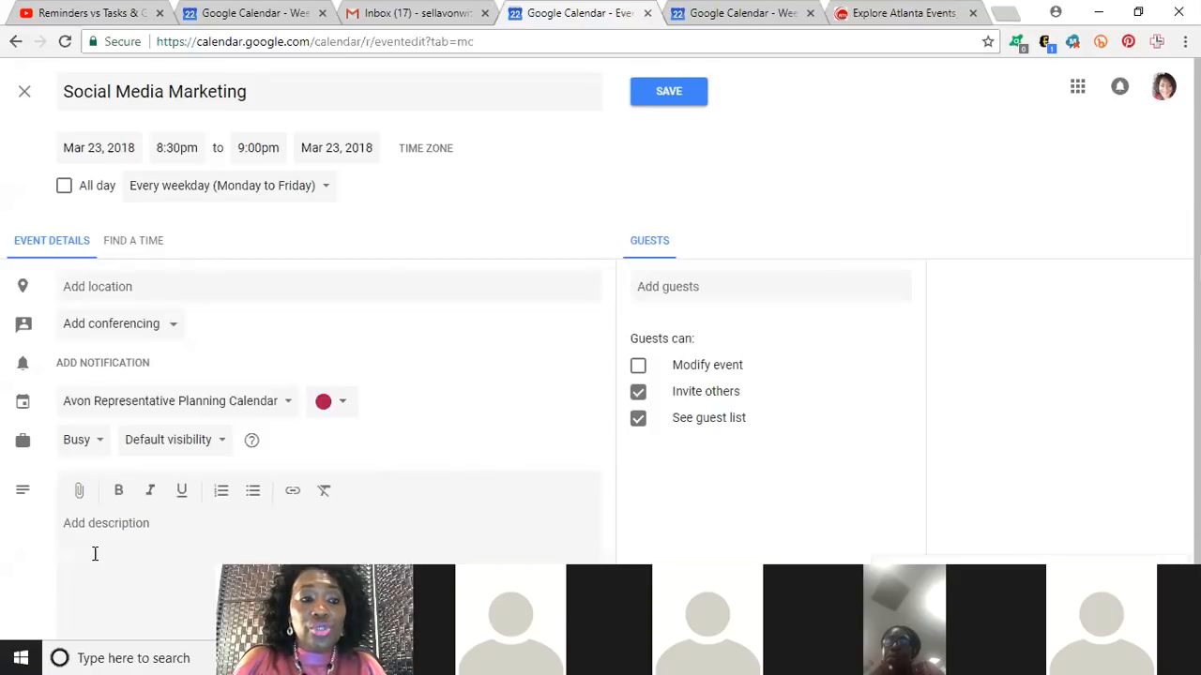
type("Facebook")
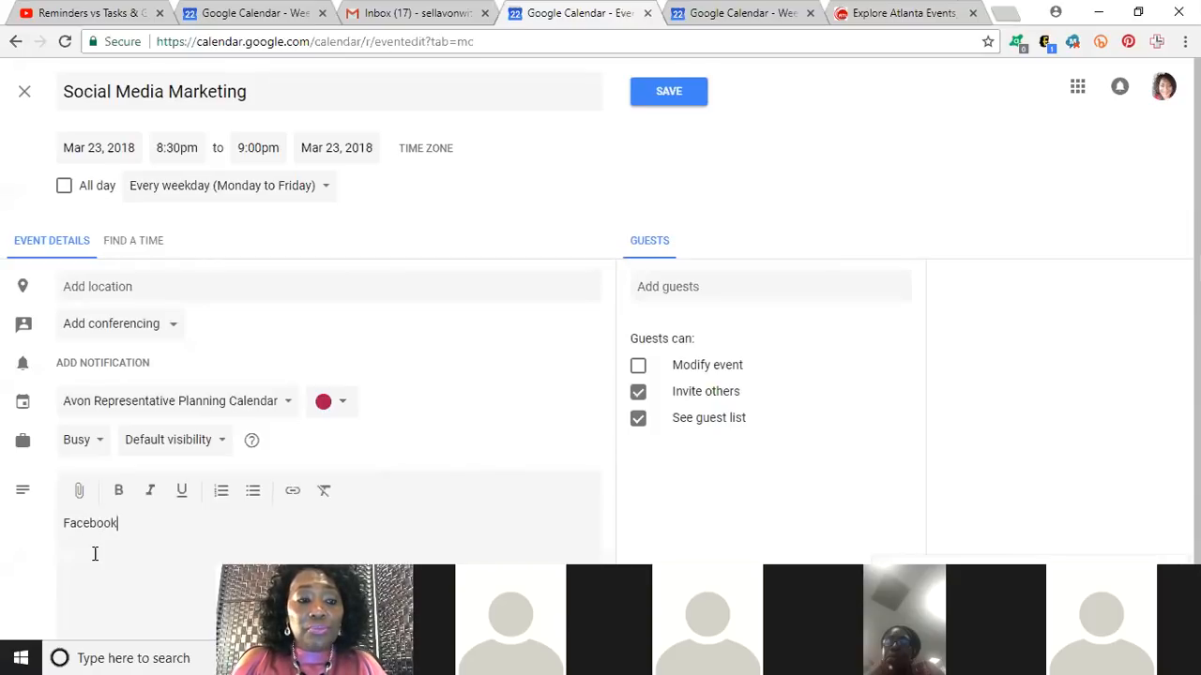
type(", Twitter,")
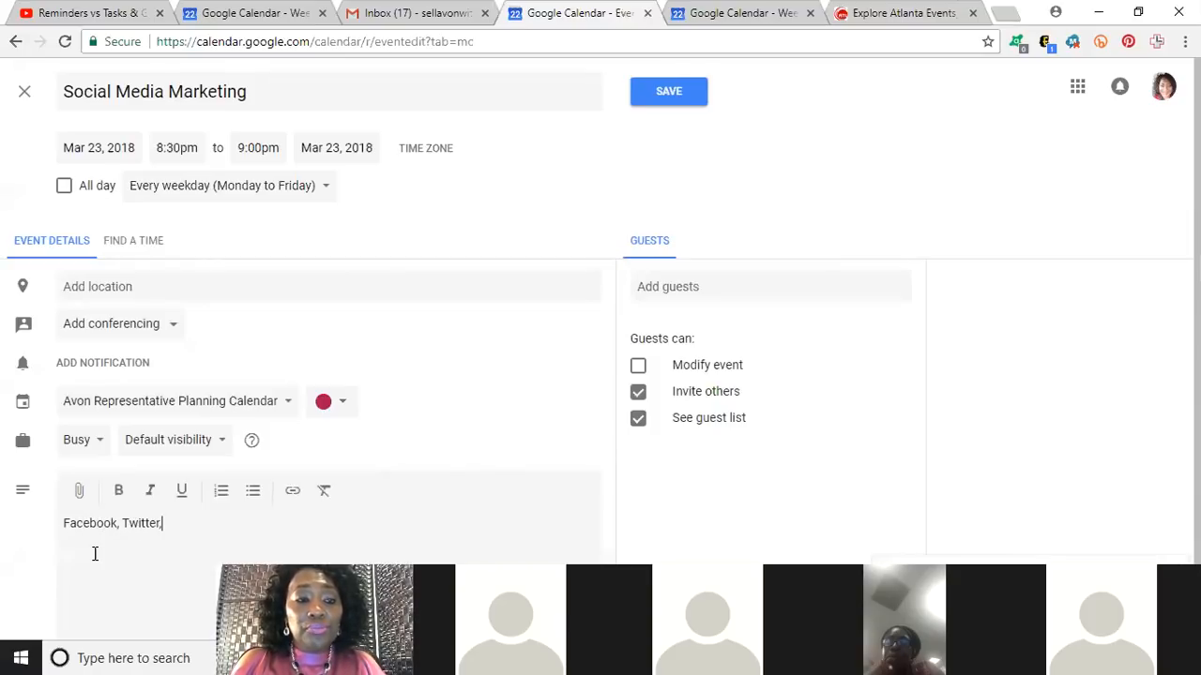
type(" Instagram, Linke")
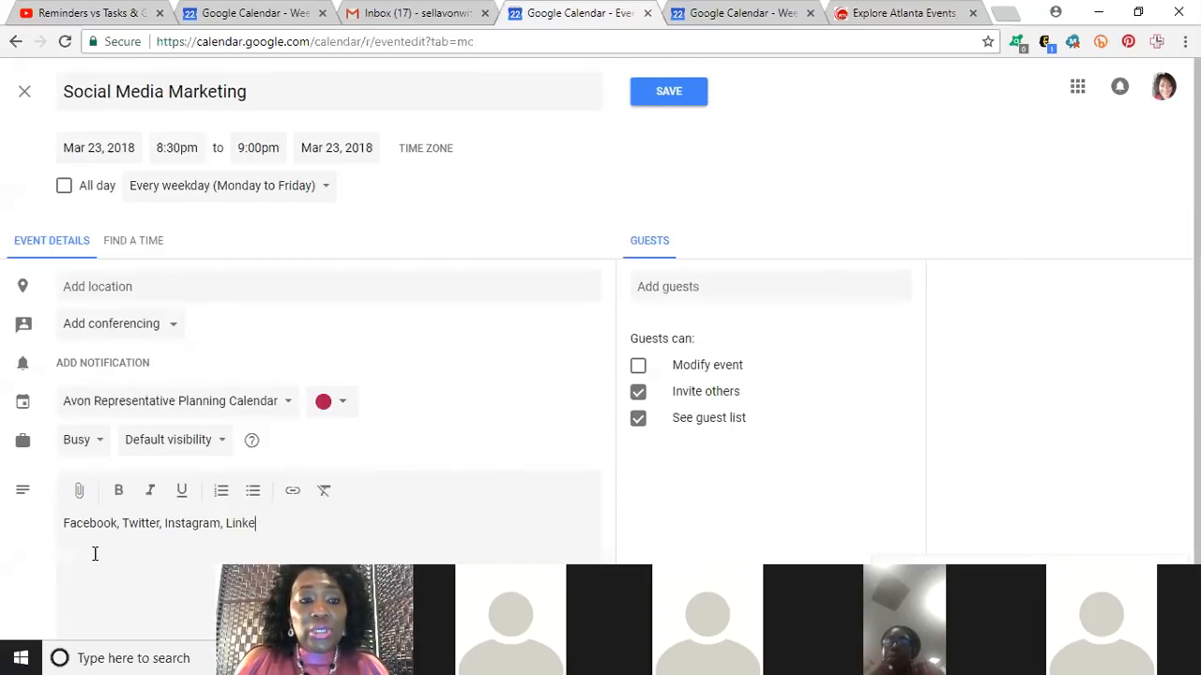
key("BackSpace")
key("BackSpace")
key("BackSpace")
key("BackSpace")
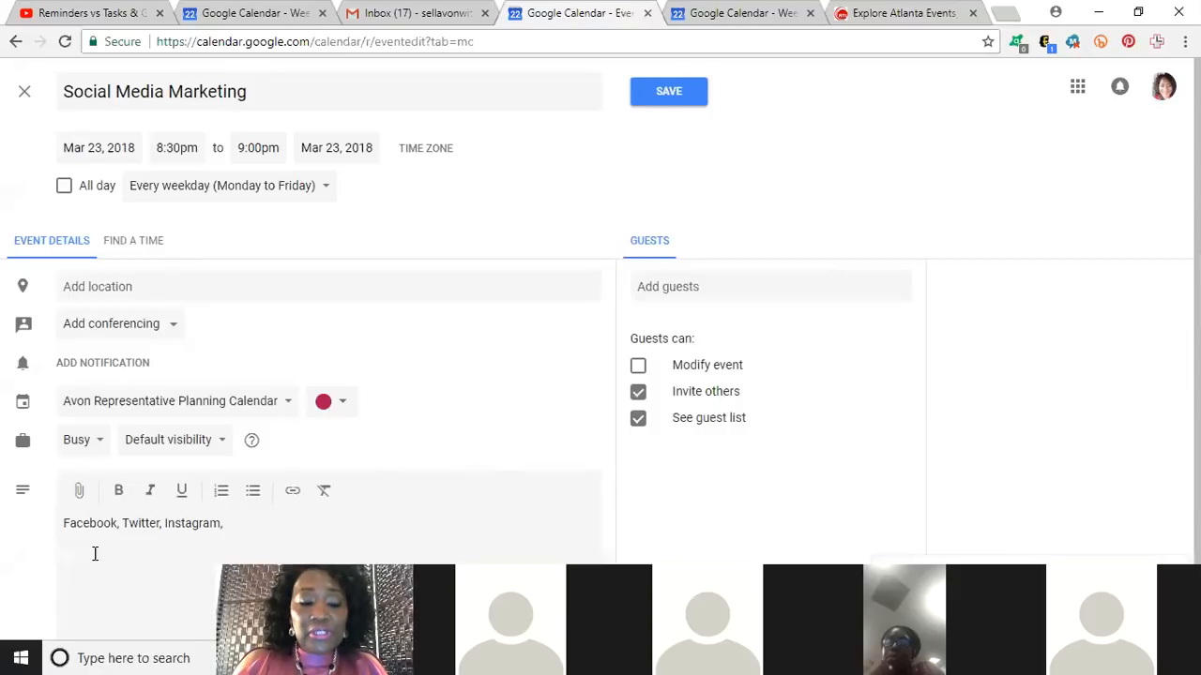
type("Pinterest")
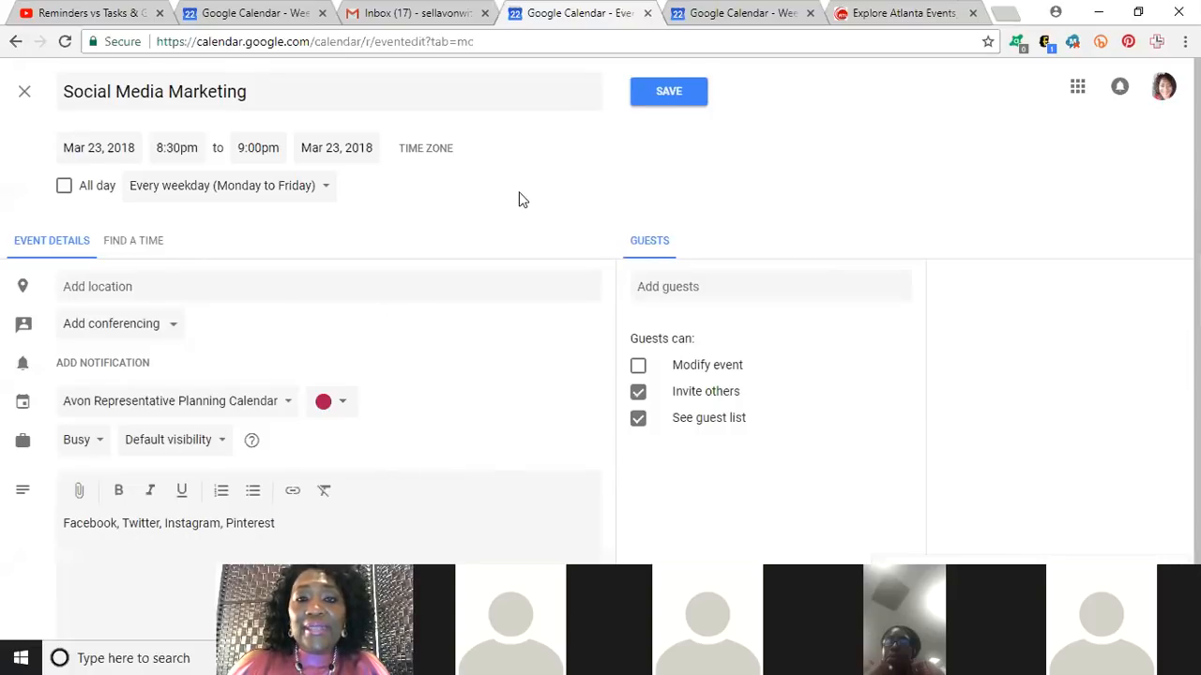
left_click(669, 93)
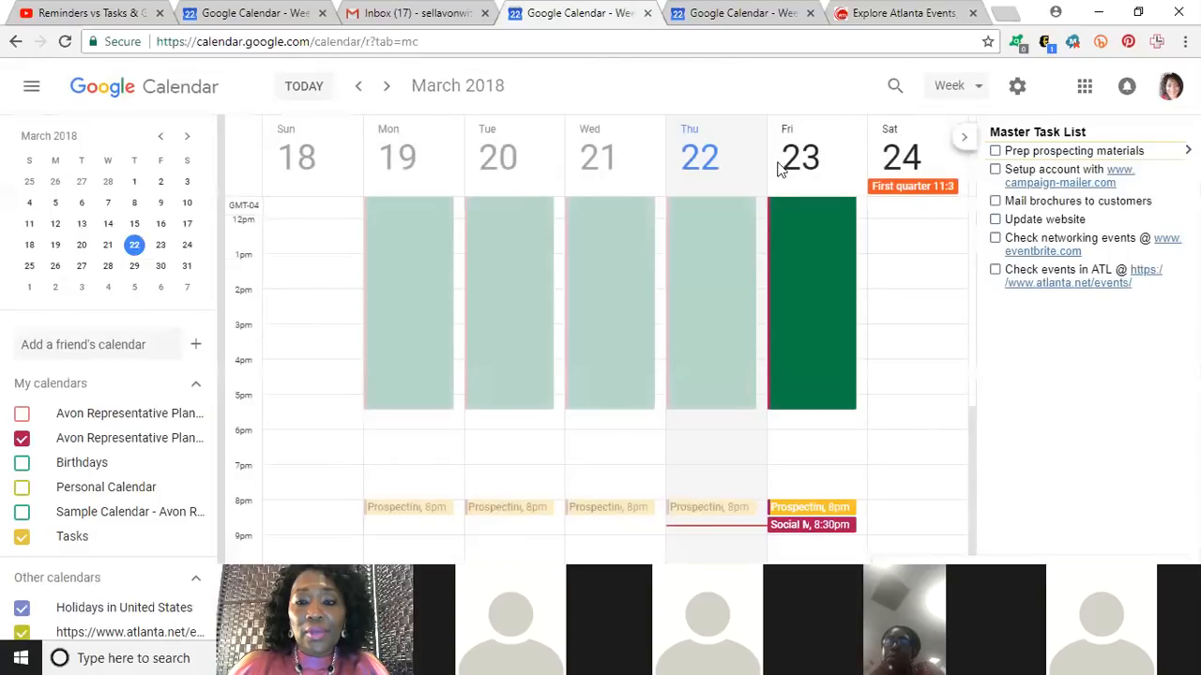
left_click_drag(973, 418, 963, 491)
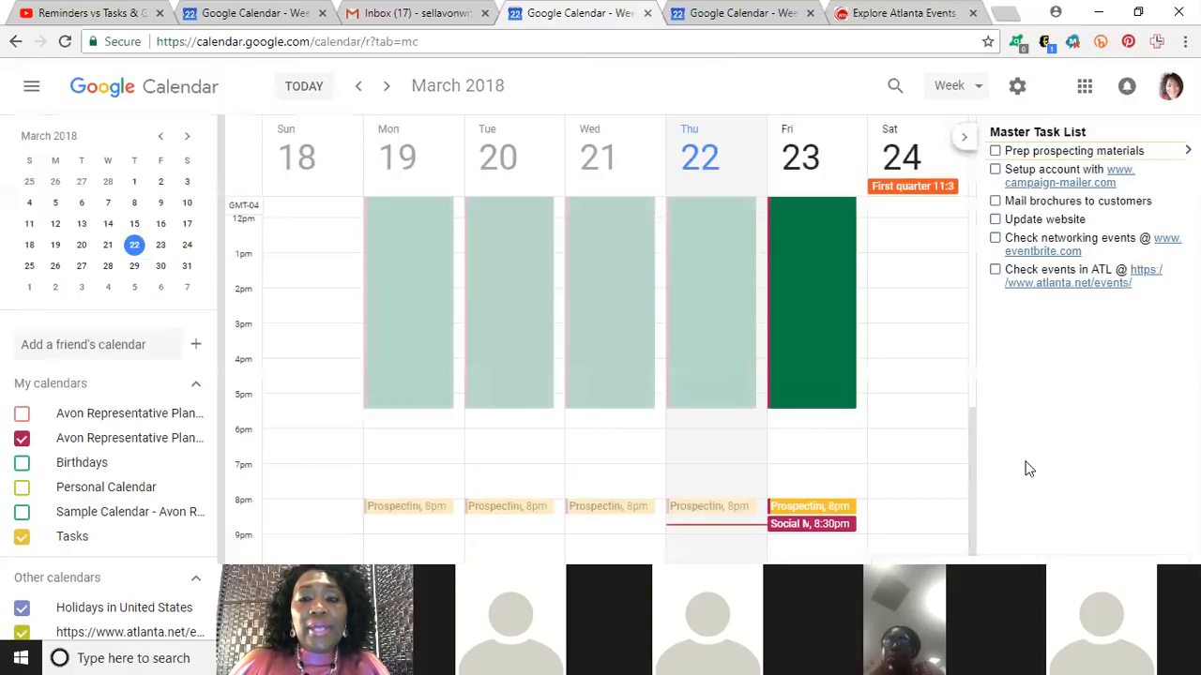
left_click_drag(973, 430, 970, 468)
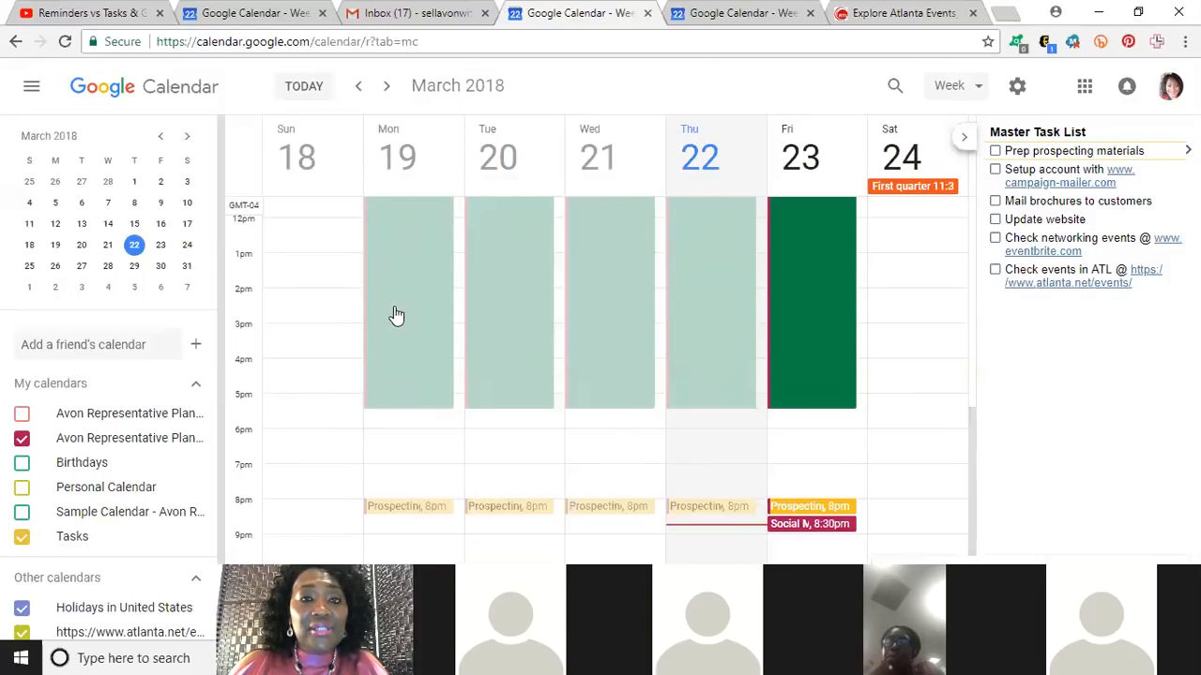
Step: Start an event titled "Avon Team Meeting" on Thursday, March 22, from 7:30pm to 8:30pm
left_click(678, 471)
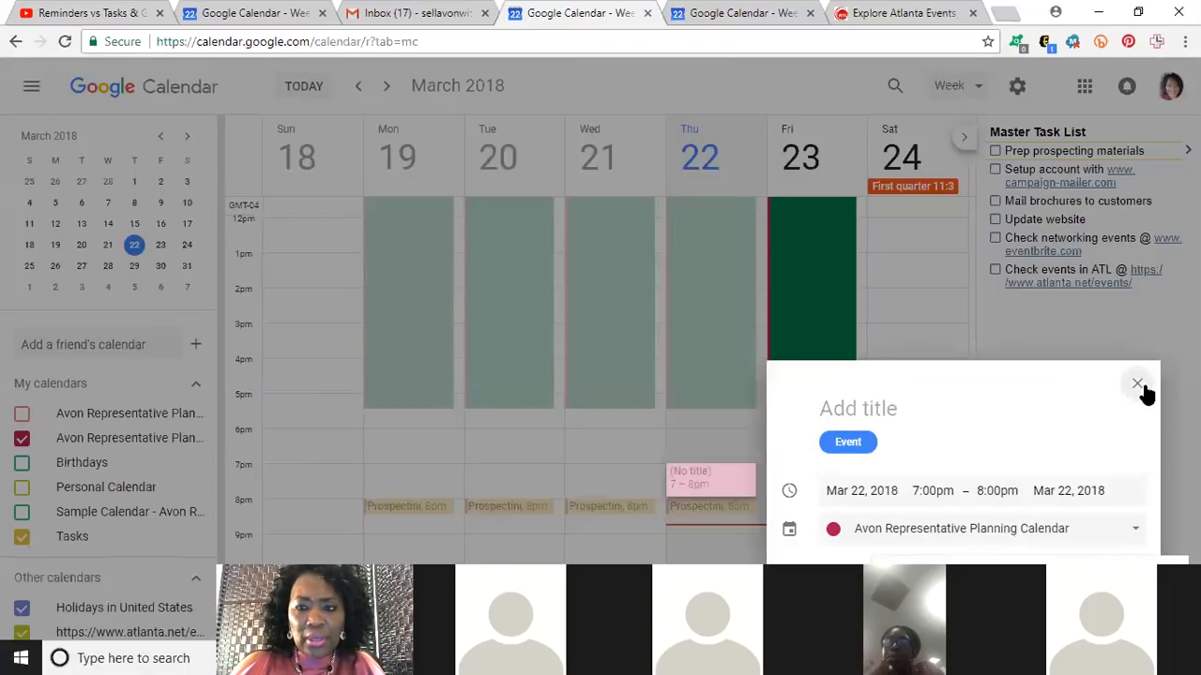
left_click(666, 489)
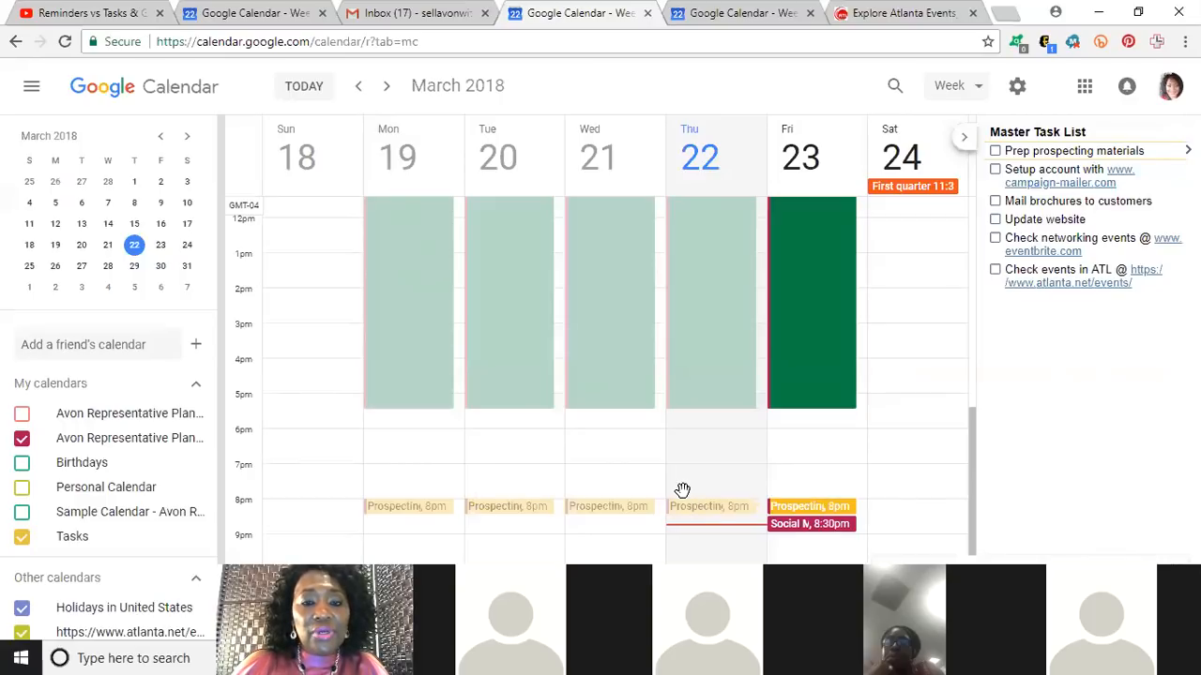
left_click(682, 491)
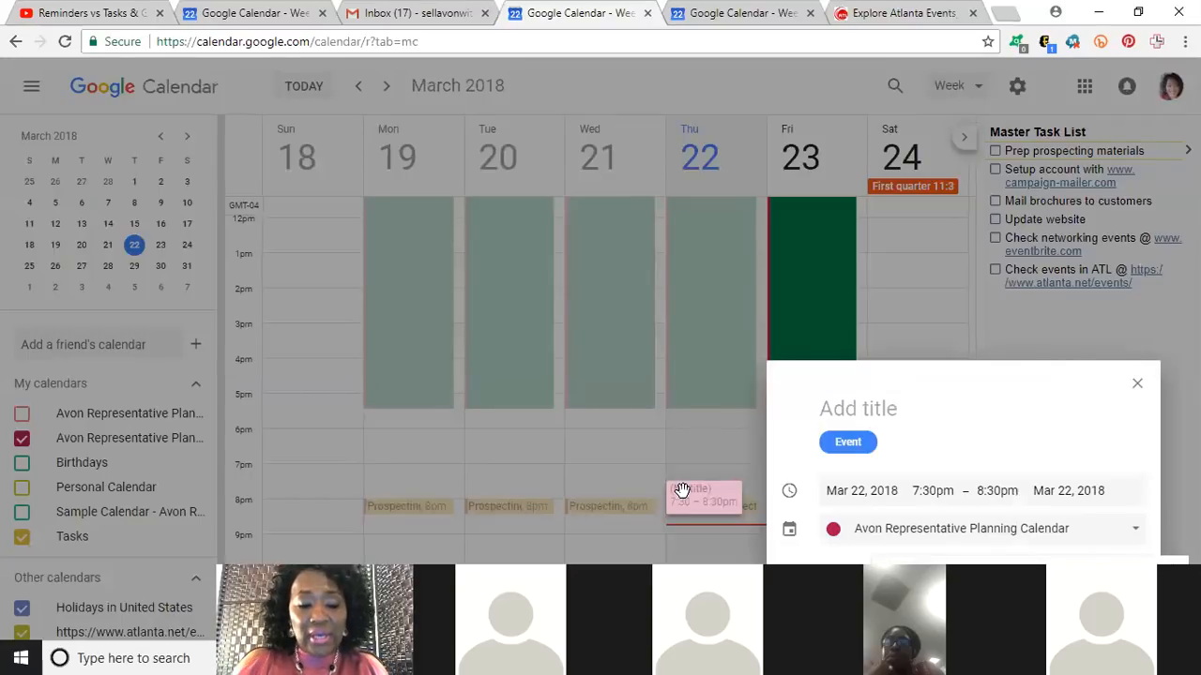
type("Avon Te")
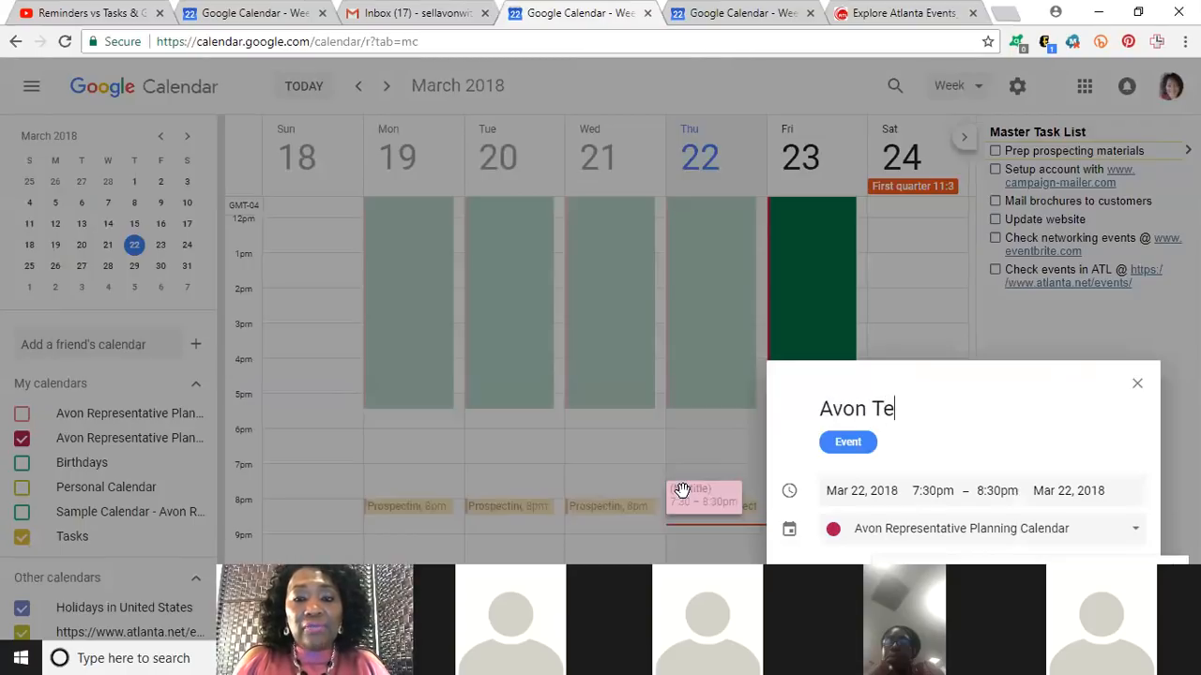
type("am Meeting")
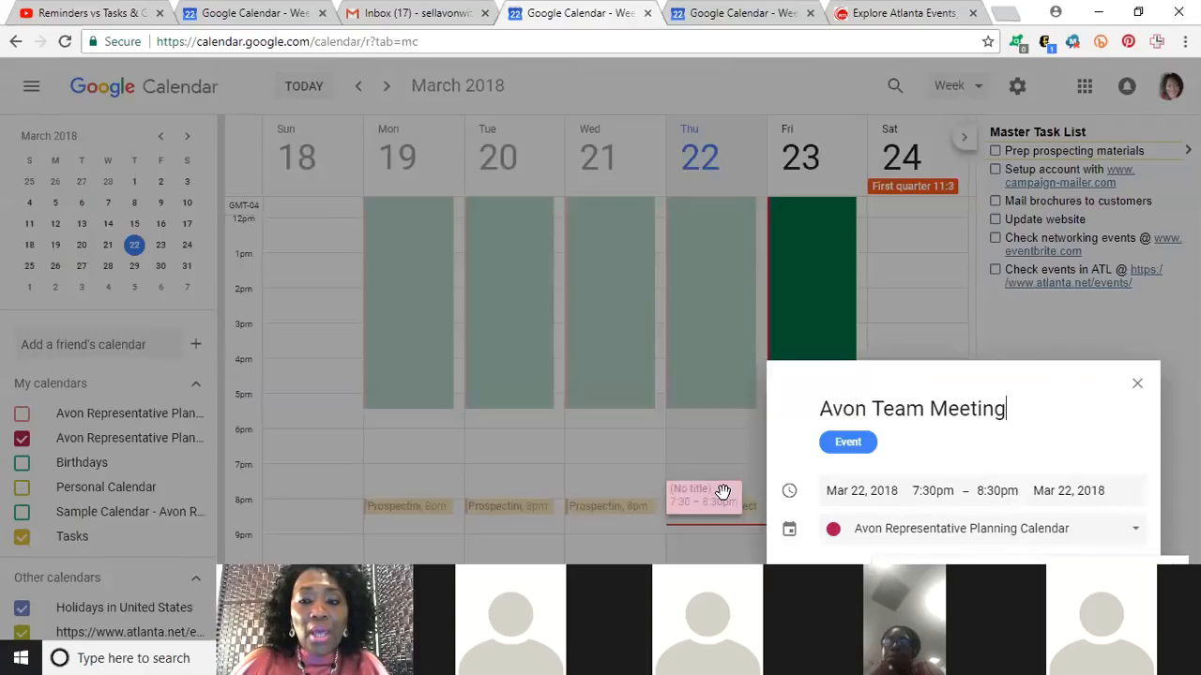
left_click(1136, 535)
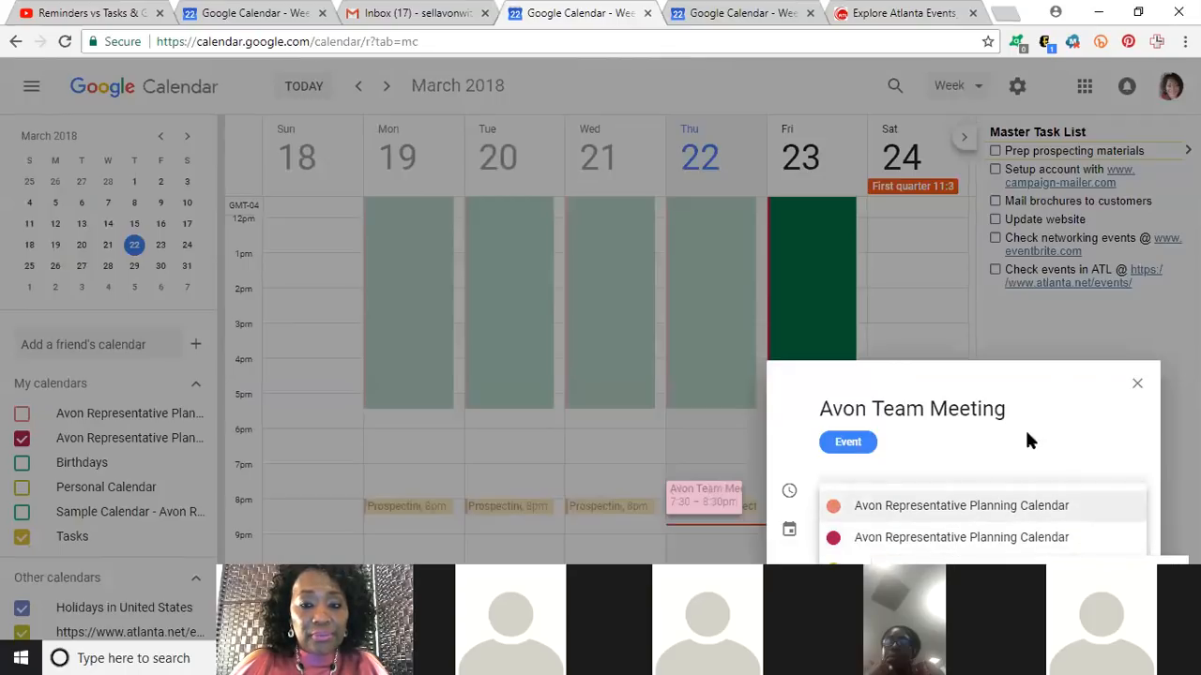
left_click(998, 485)
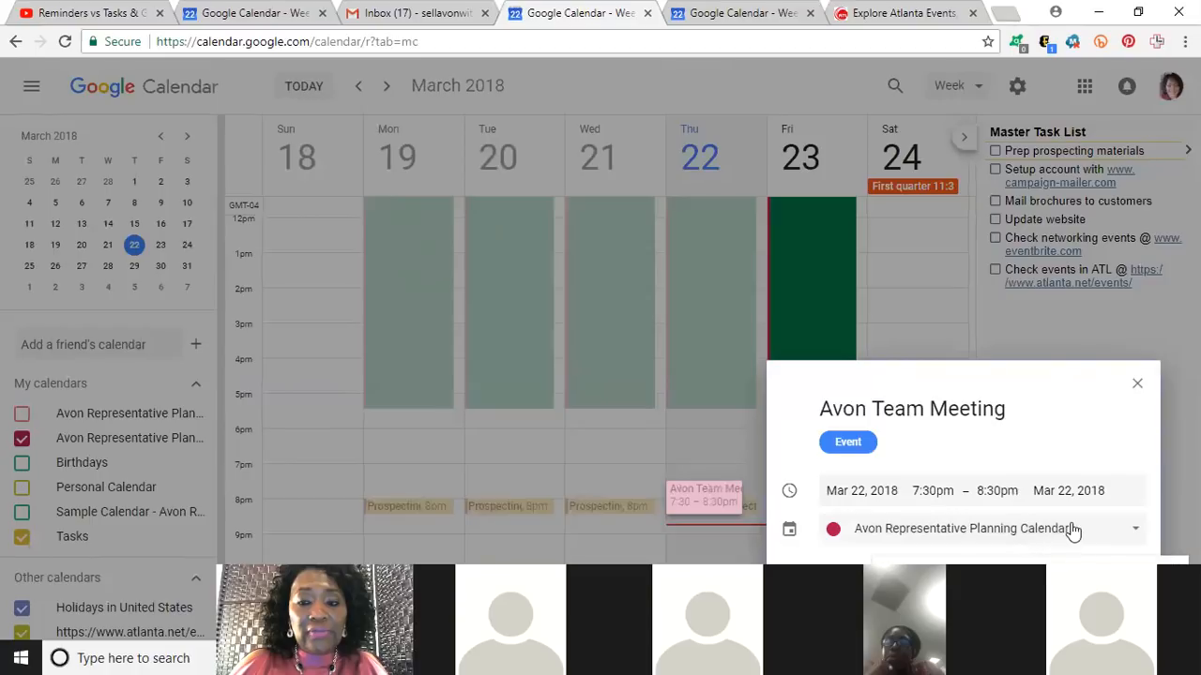
left_click(836, 533)
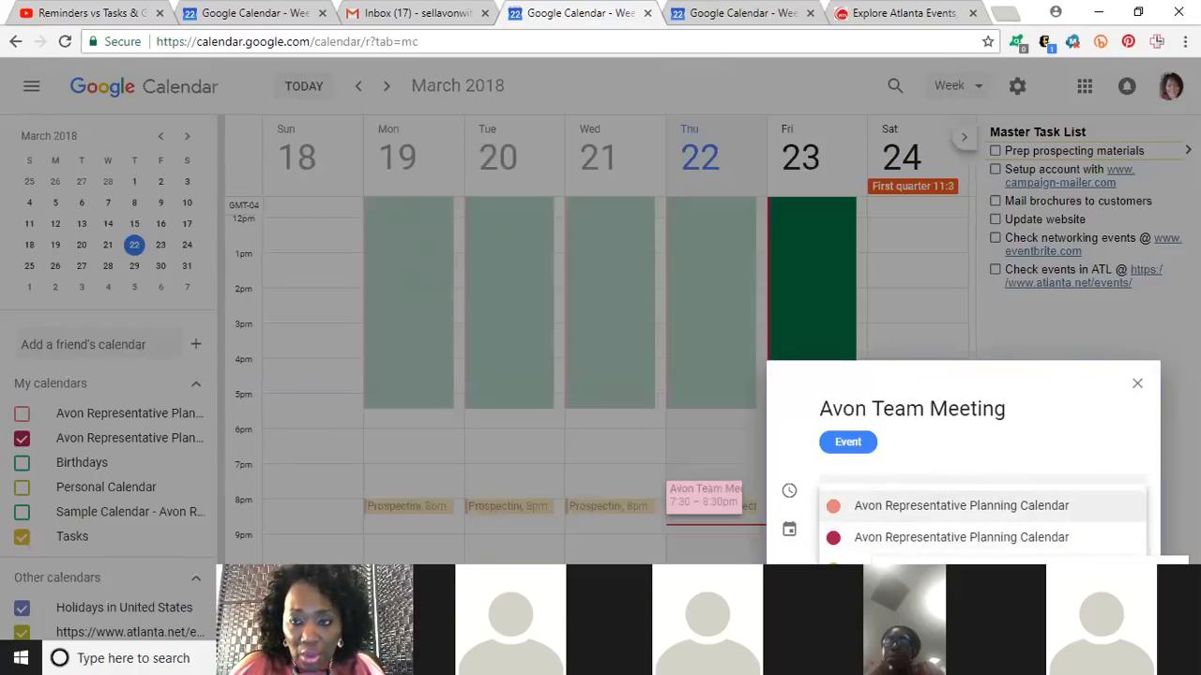
left_click(1030, 387)
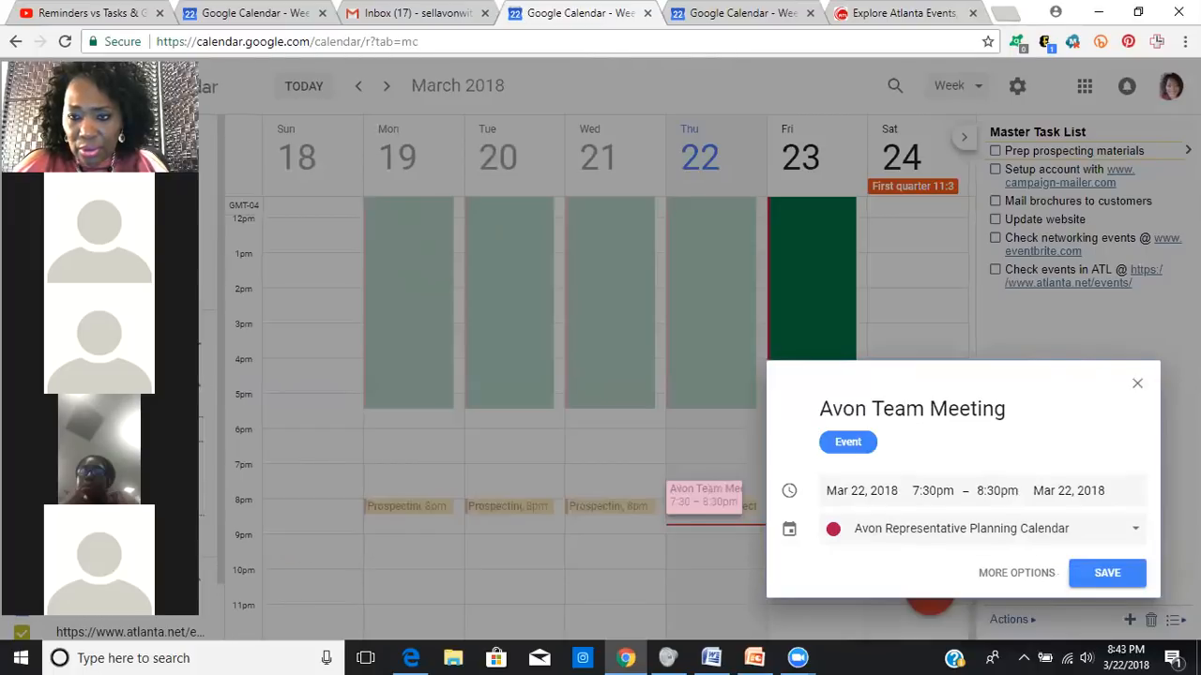
Step: In the full event details, colour the Avon Team Meeting event dark blue and save it
left_click(1002, 576)
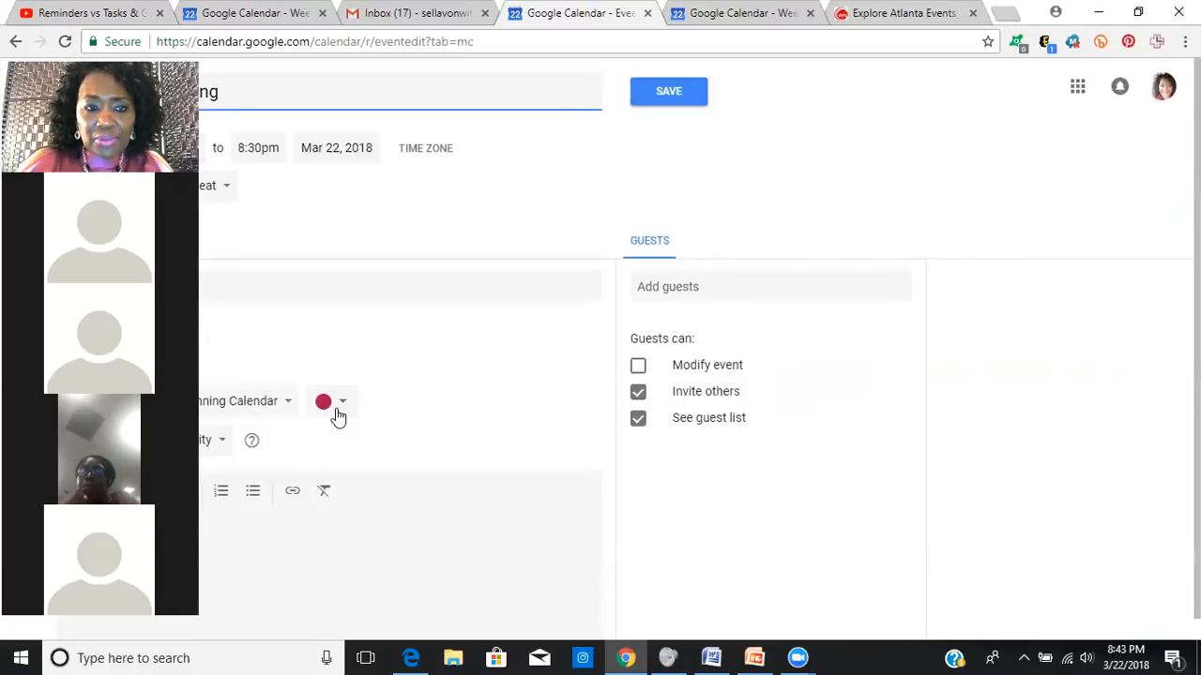
left_click(344, 401)
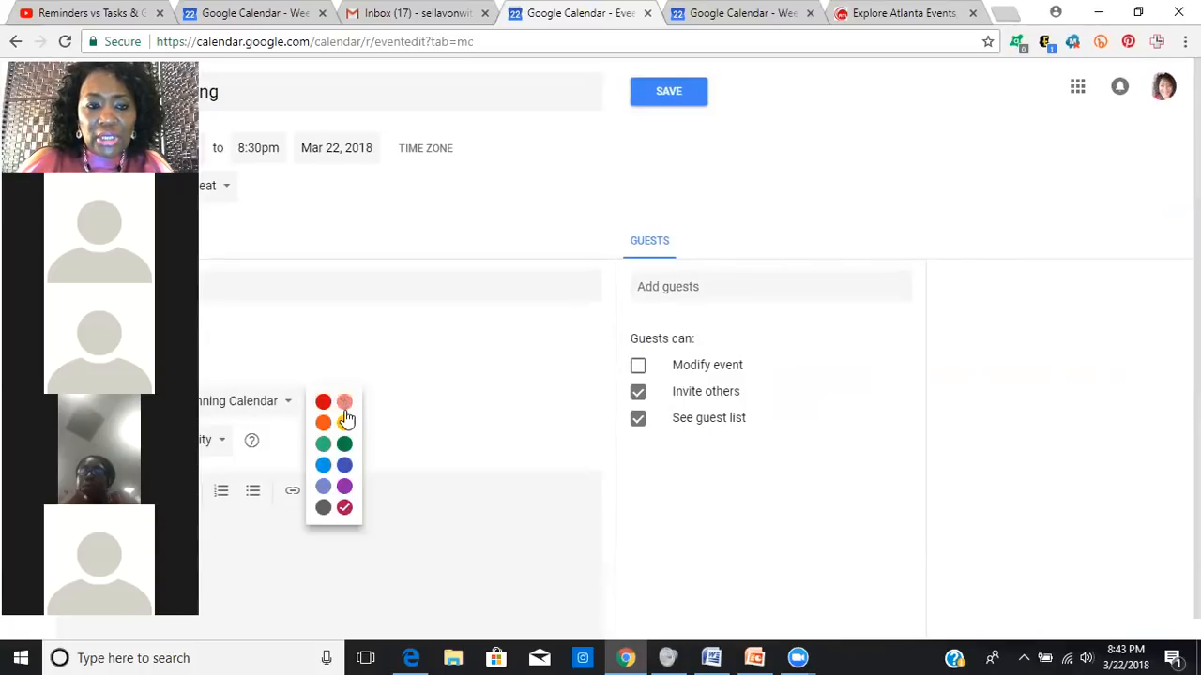
left_click(344, 466)
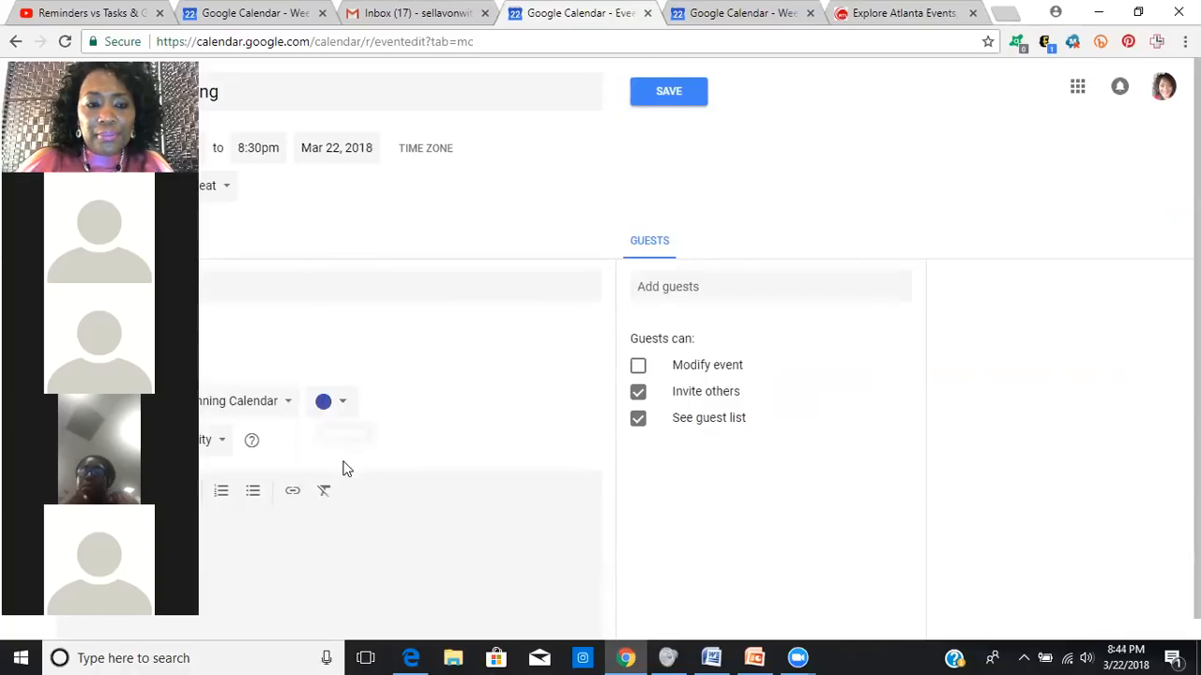
left_click(680, 94)
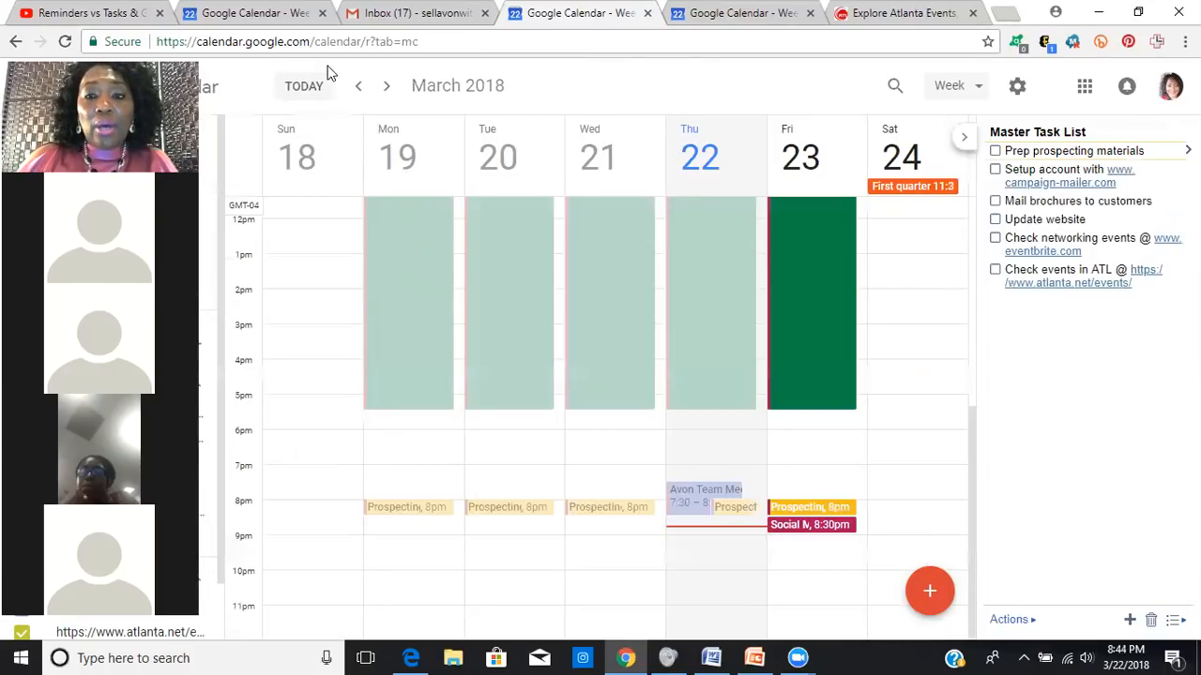
Step: In the week of March 25, start an event titled "Submit Avon Order w/Payment" on Tuesday, March 27, from 9:00pm to 10:00pm
left_click_drag(971, 436, 969, 467)
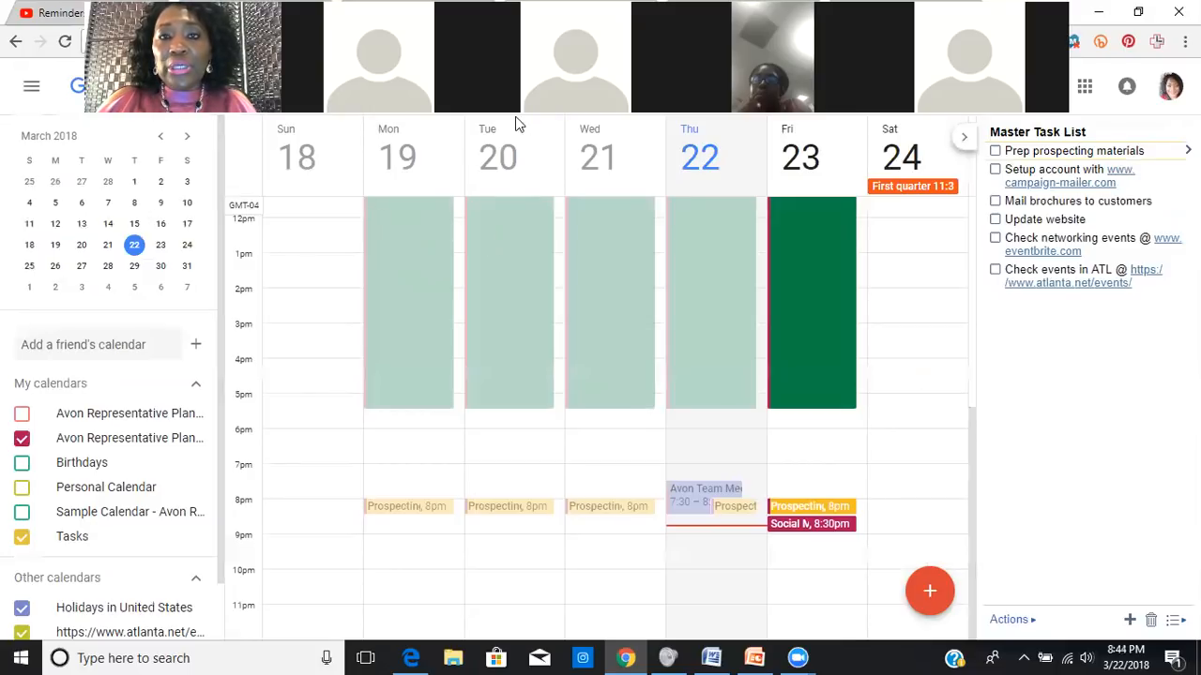
left_click(82, 267)
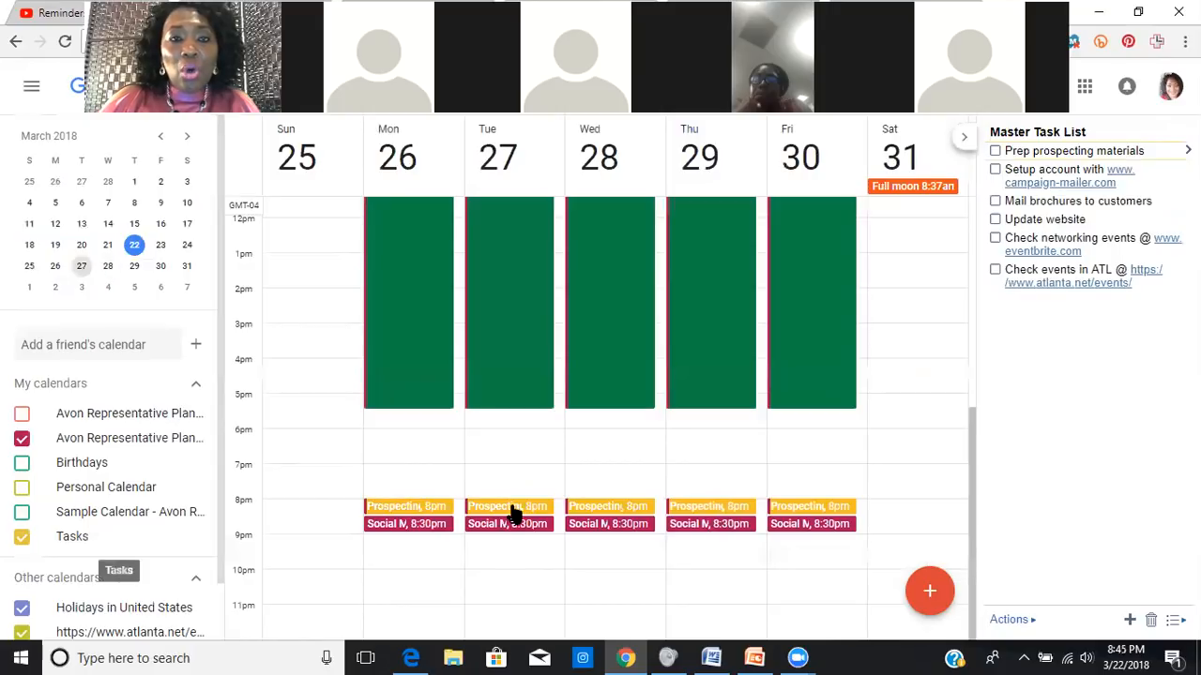
left_click(473, 544)
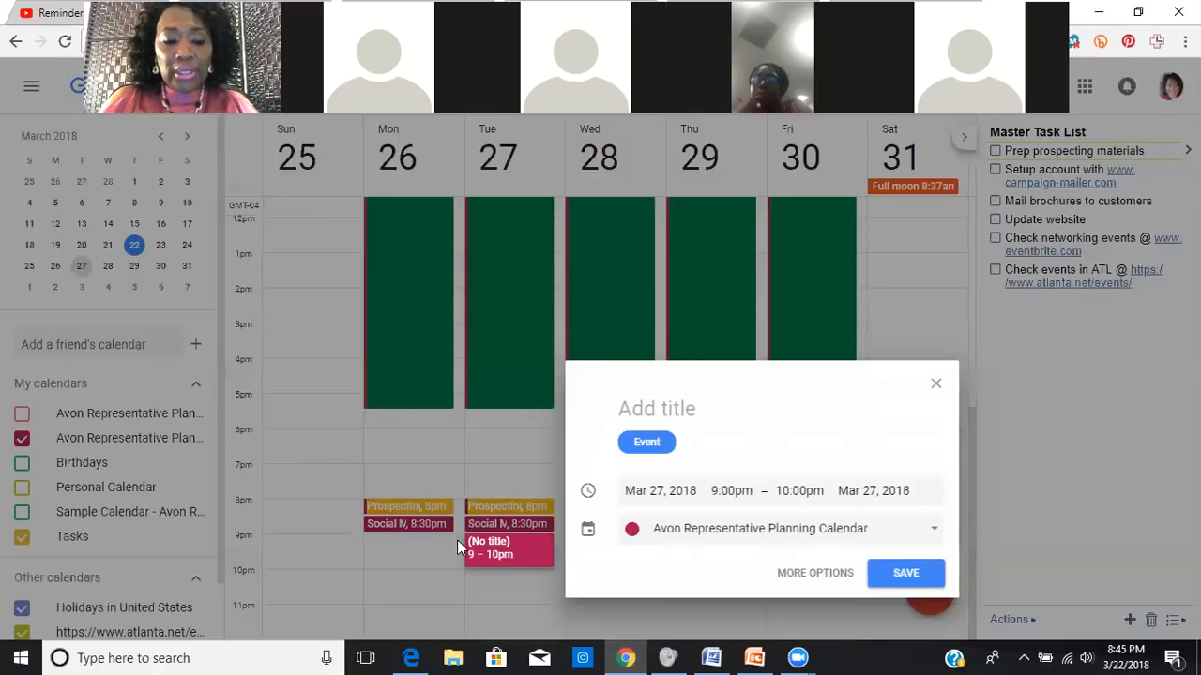
type("Submit A")
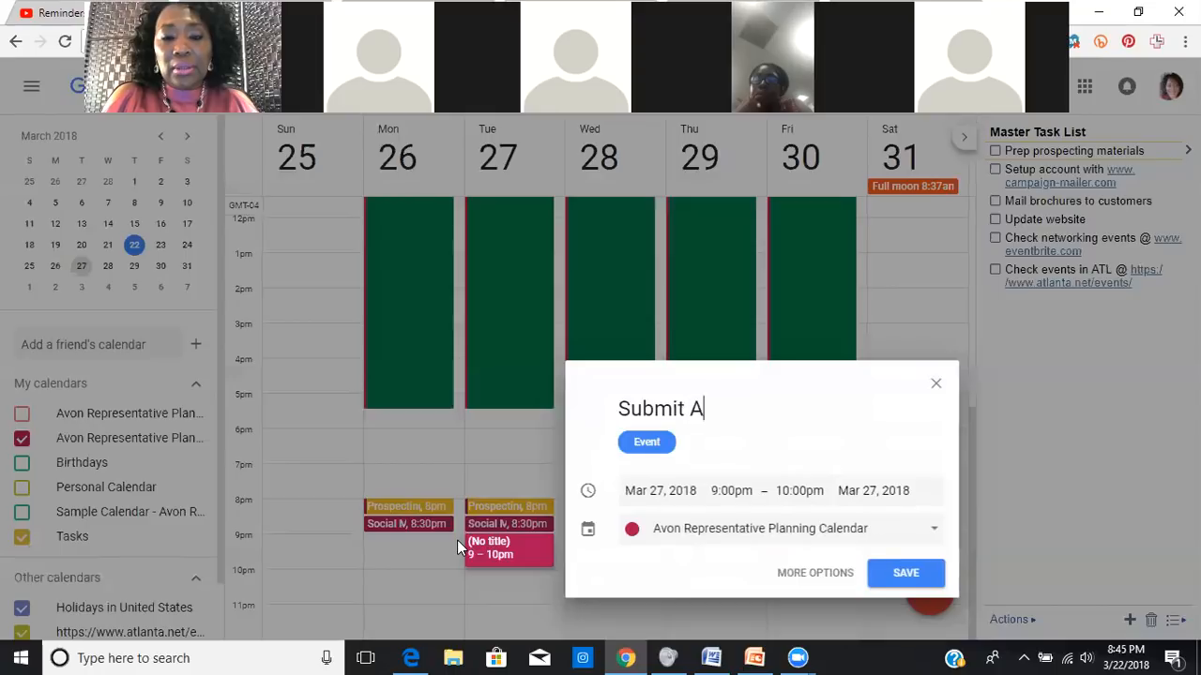
type("von Order w/")
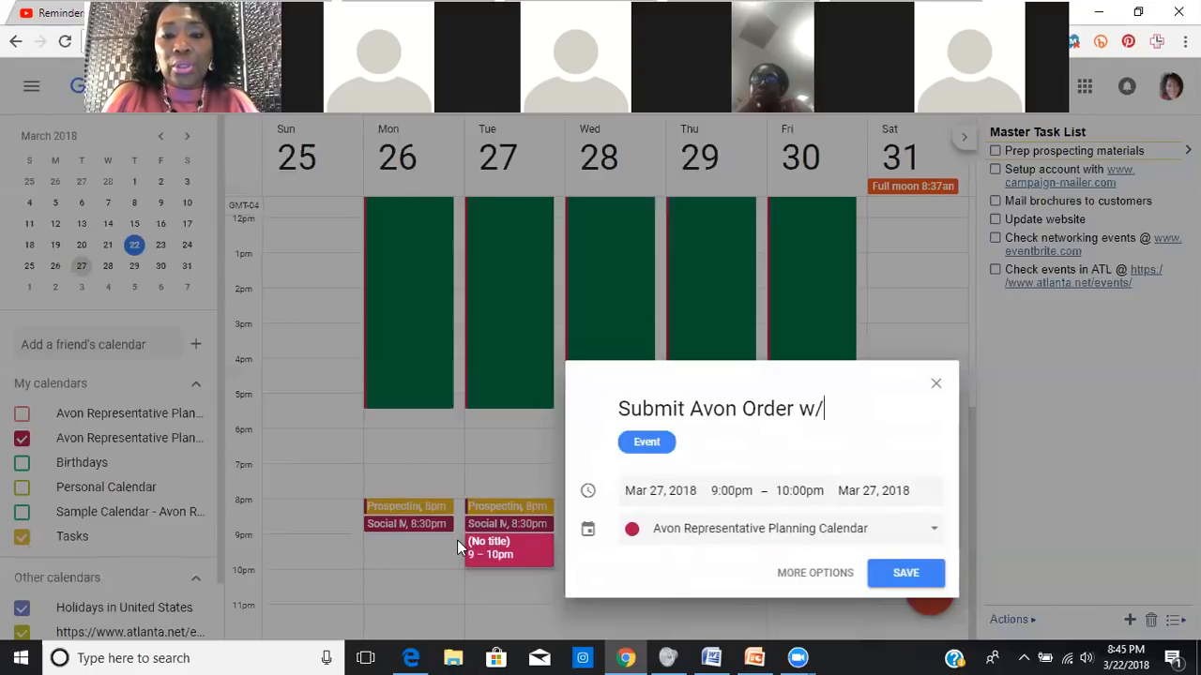
type("Payment")
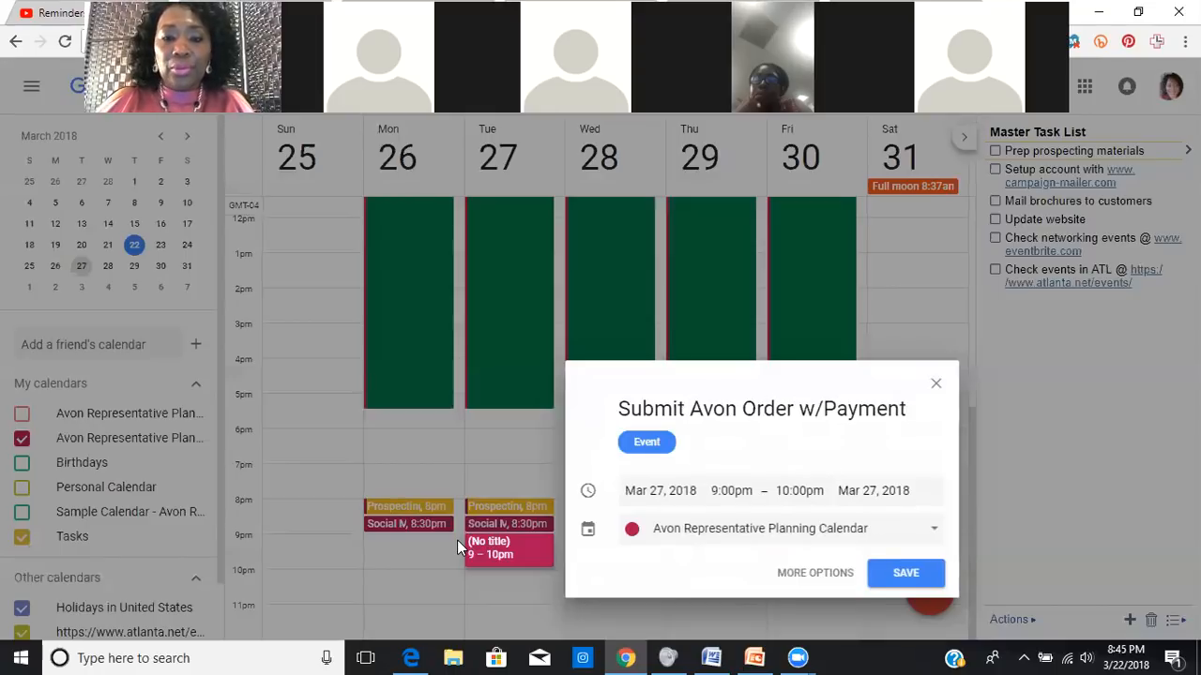
Step: In the full event details, colour the Submit Avon Order w/Payment event orange
left_click(806, 571)
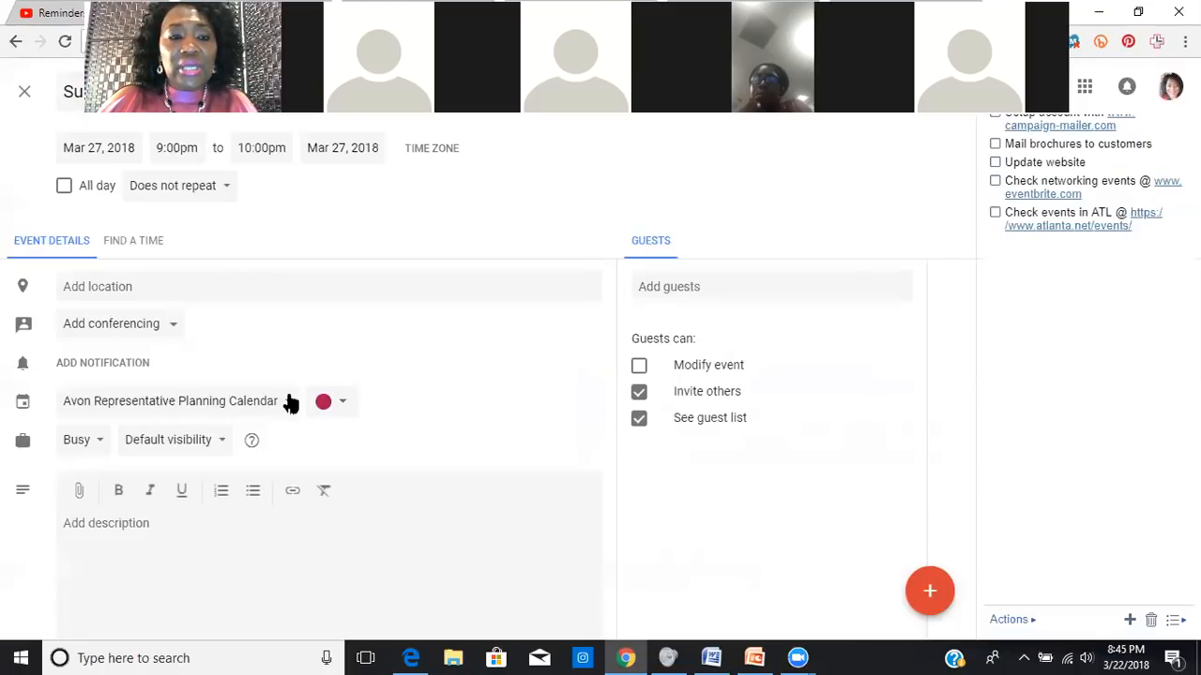
left_click(341, 411)
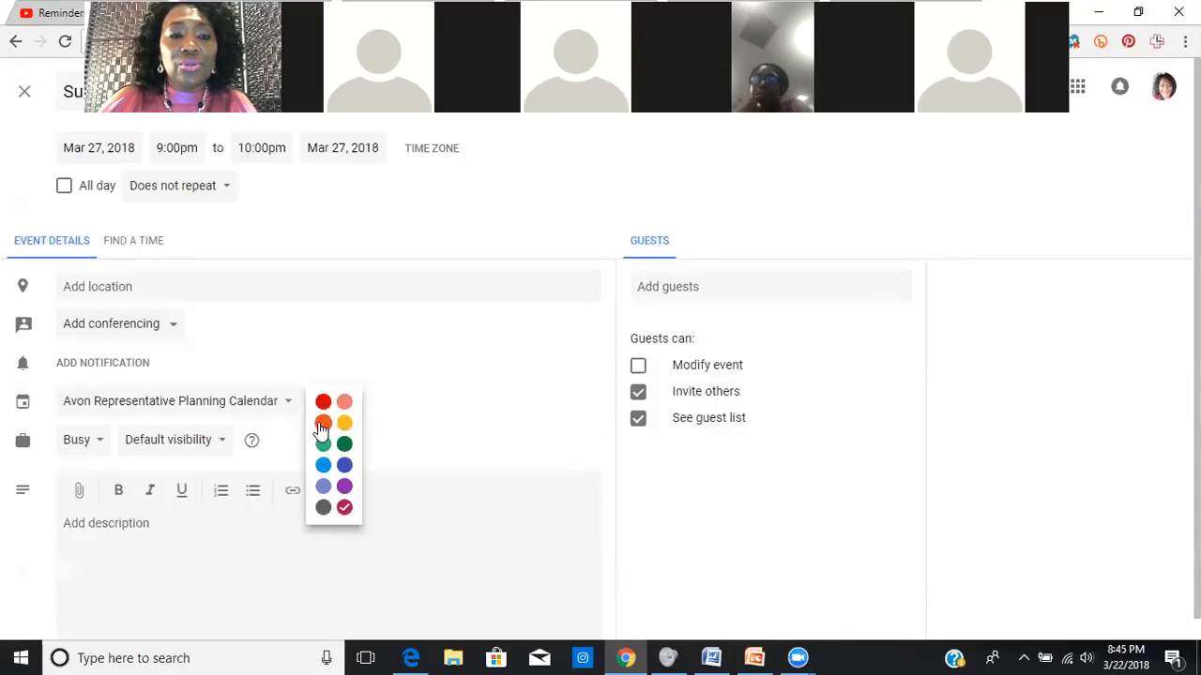
left_click(321, 425)
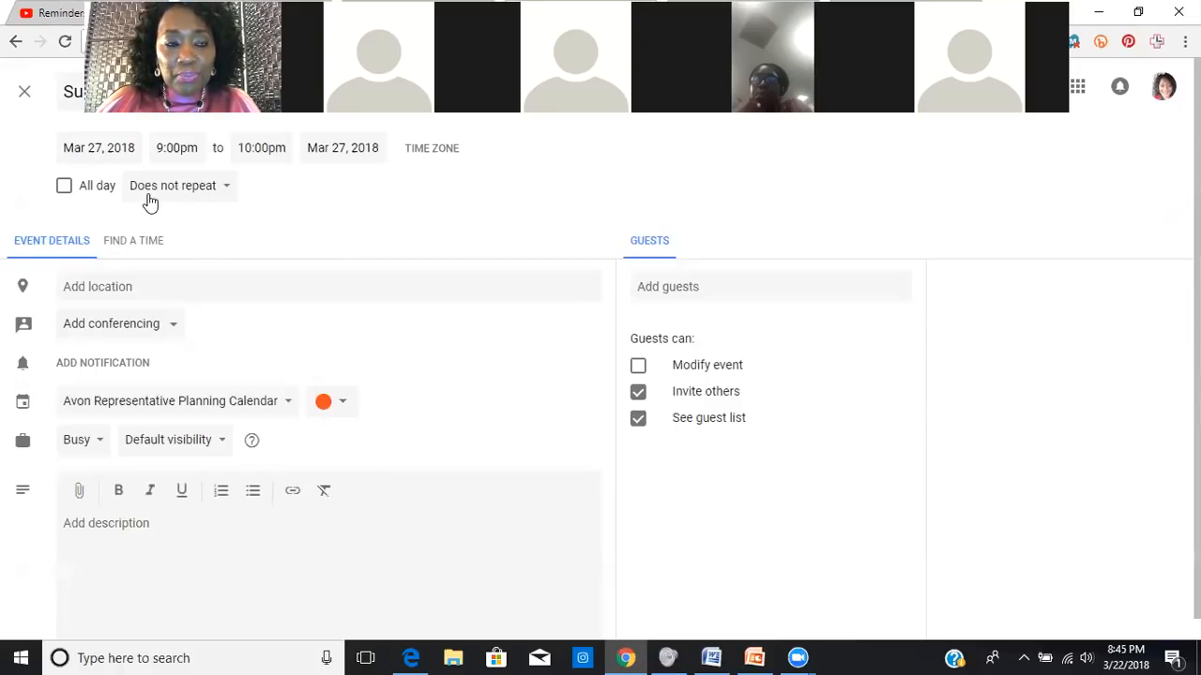
Step: Set a custom recurrence of every 2 weeks on Tuesday, never ending, for the Submit Avon Order w/Payment event and save it
left_click(221, 193)
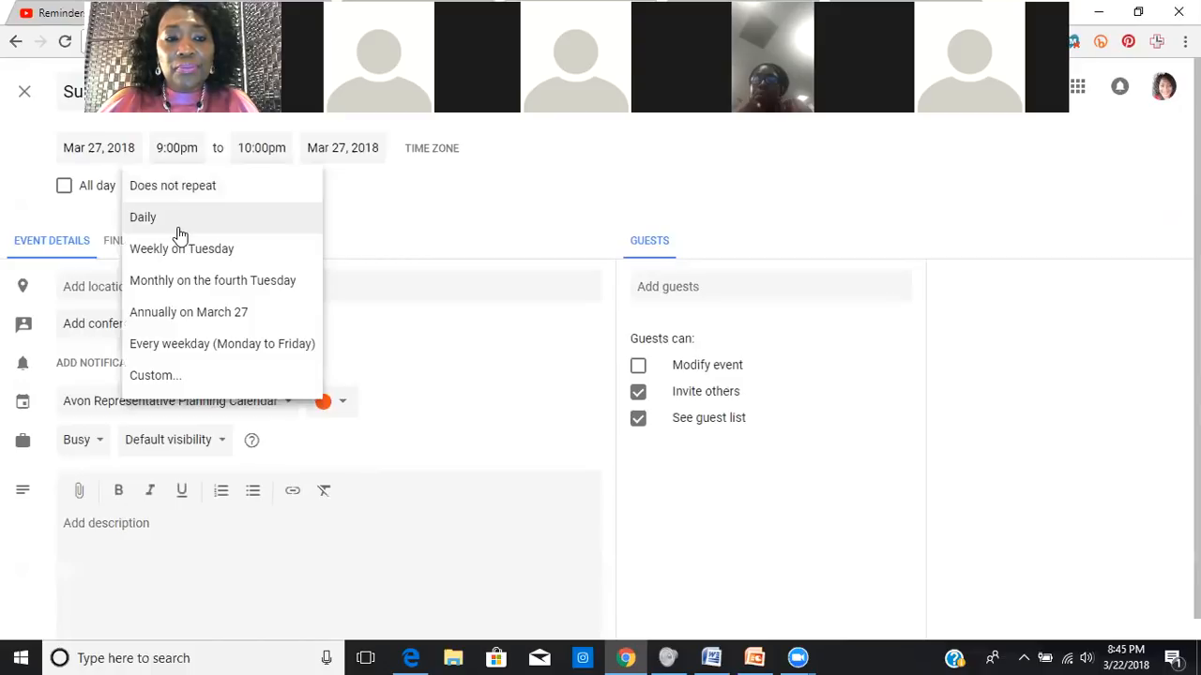
left_click(151, 380)
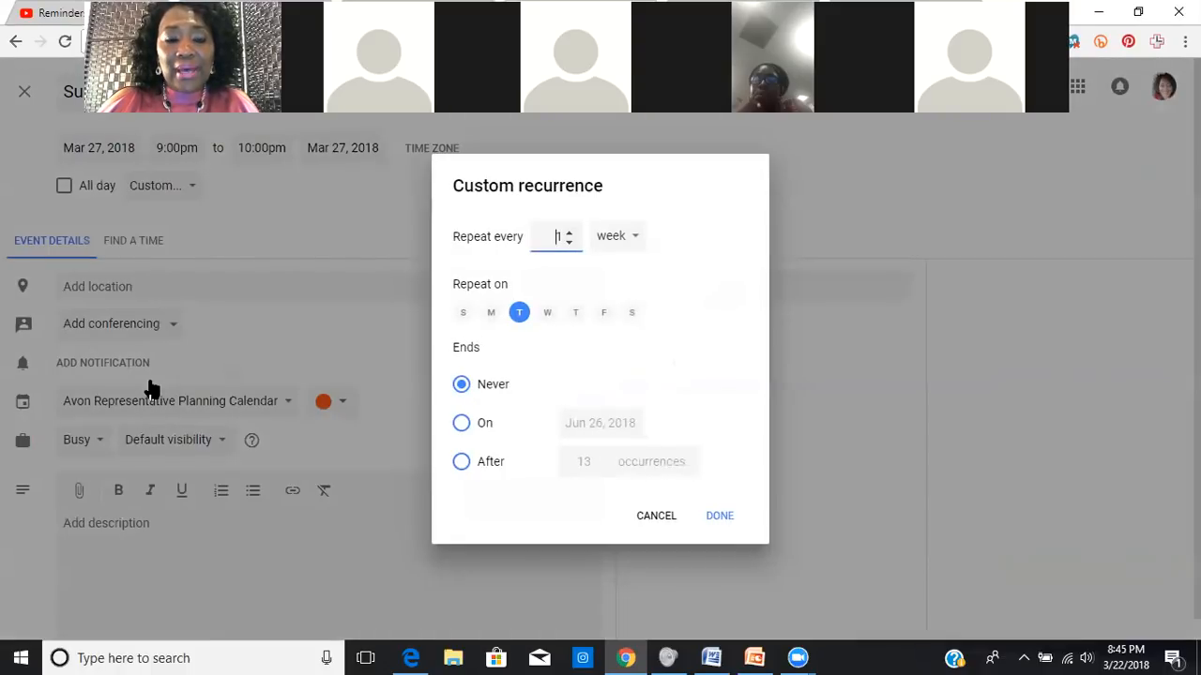
left_click(570, 235)
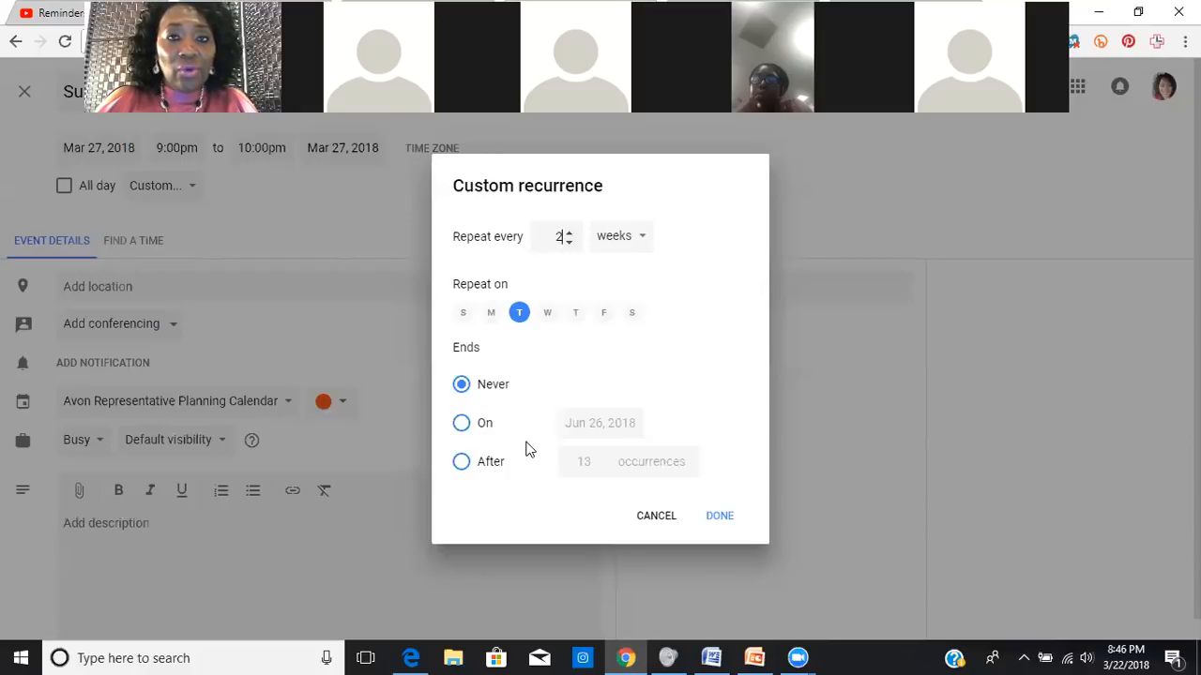
left_click(720, 517)
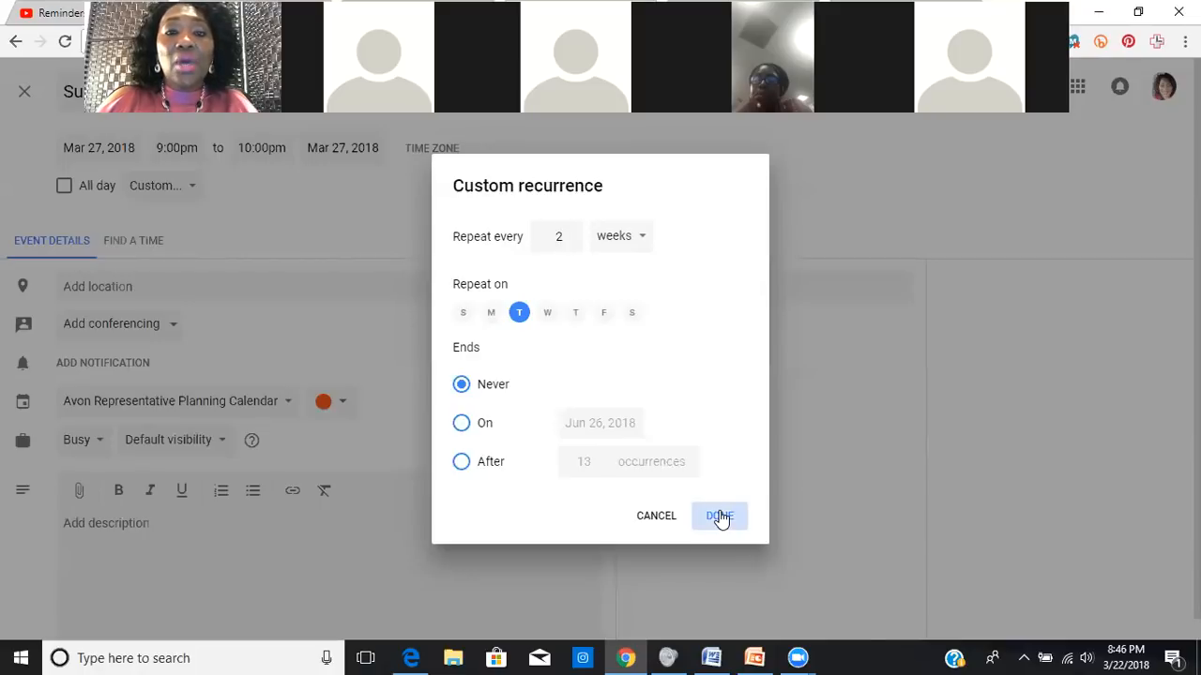
left_click(720, 517)
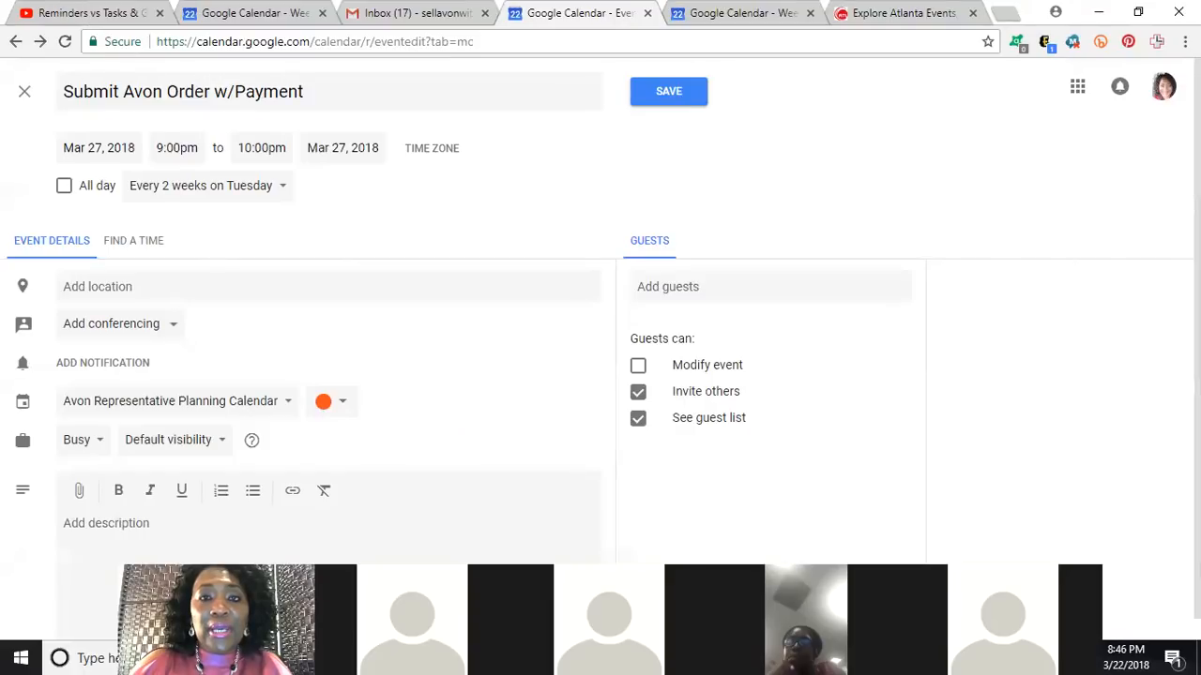
left_click(672, 92)
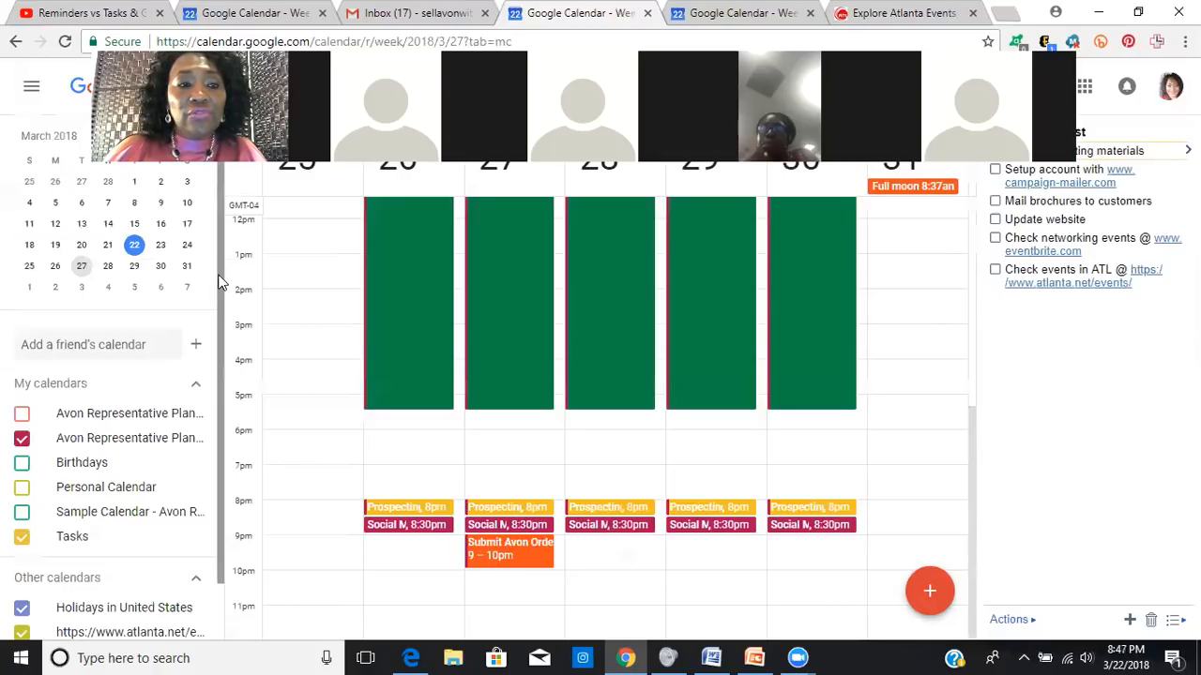
Step: Check the week of April 3 for occurrences of the biweekly order event
scroll(217, 259, "down", 2)
scroll(211, 174, "up", 2)
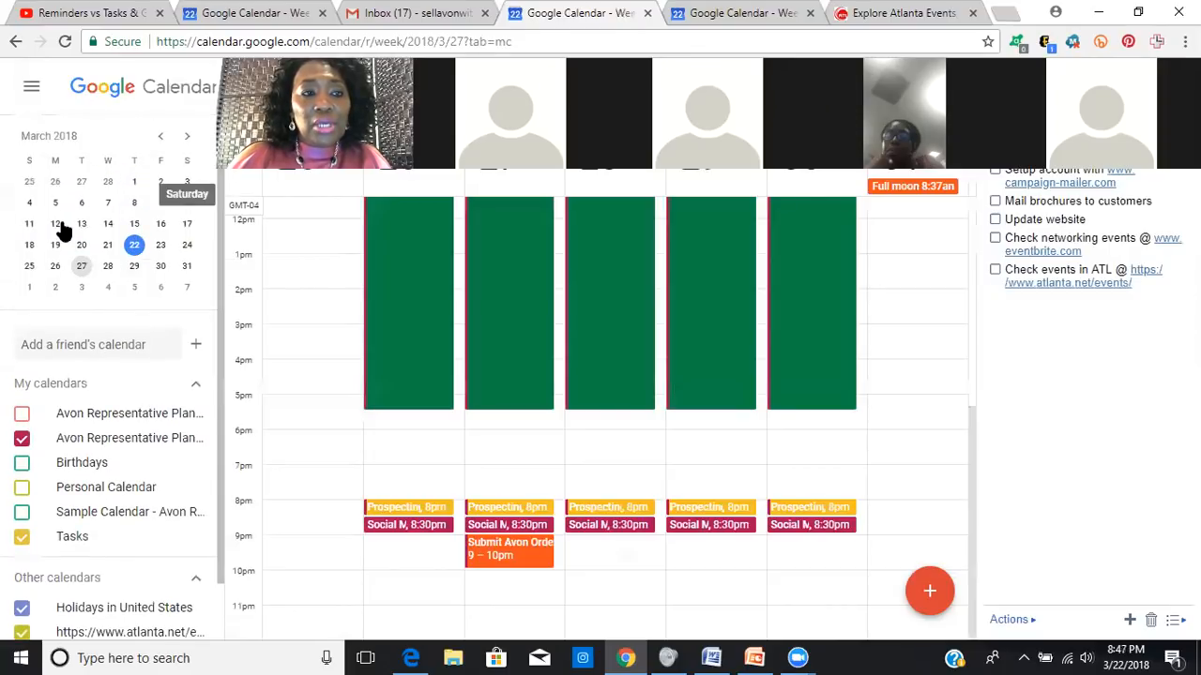
left_click(187, 138)
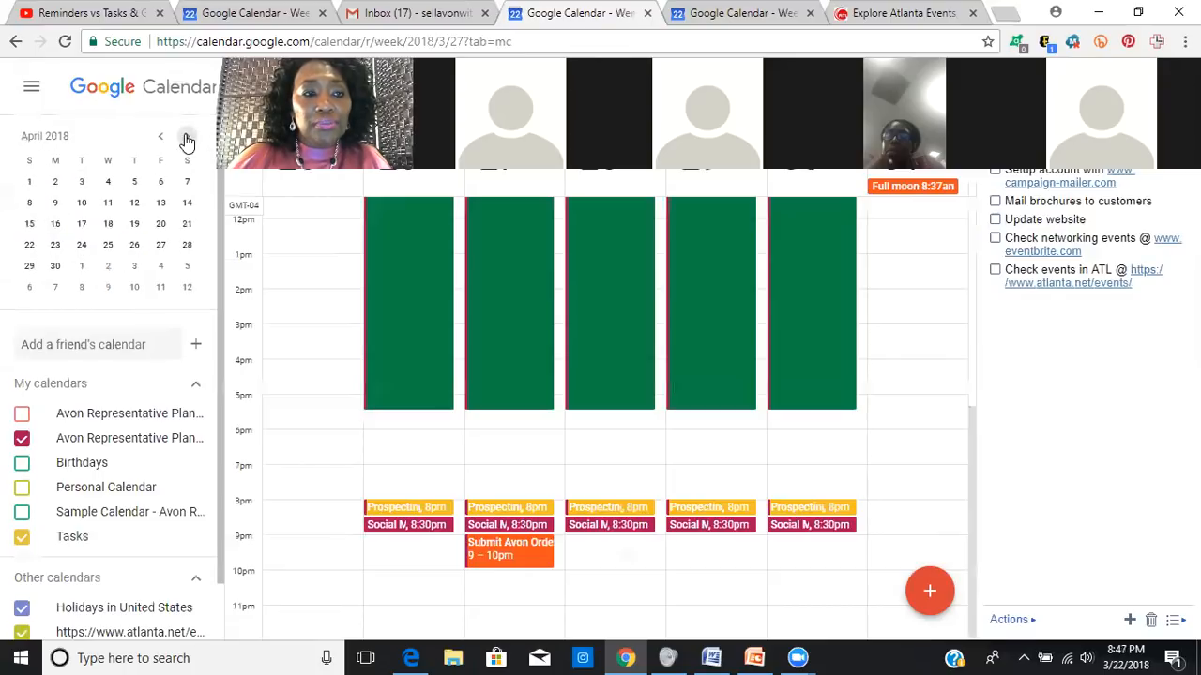
left_click(81, 182)
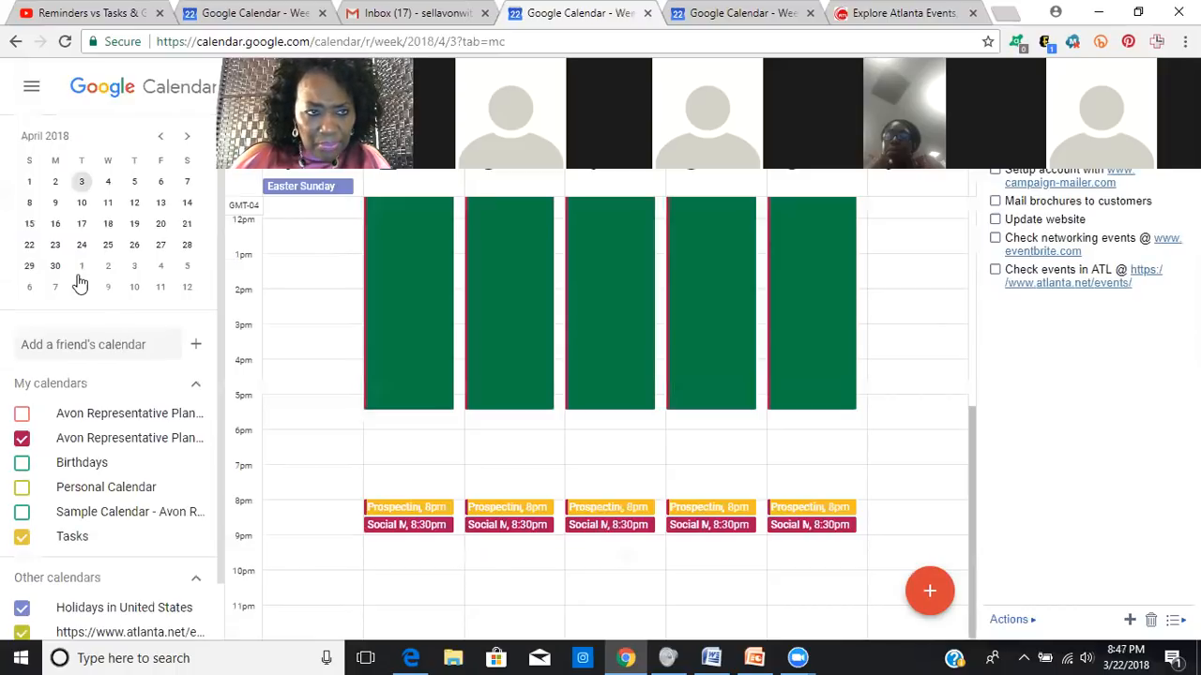
left_click(161, 137)
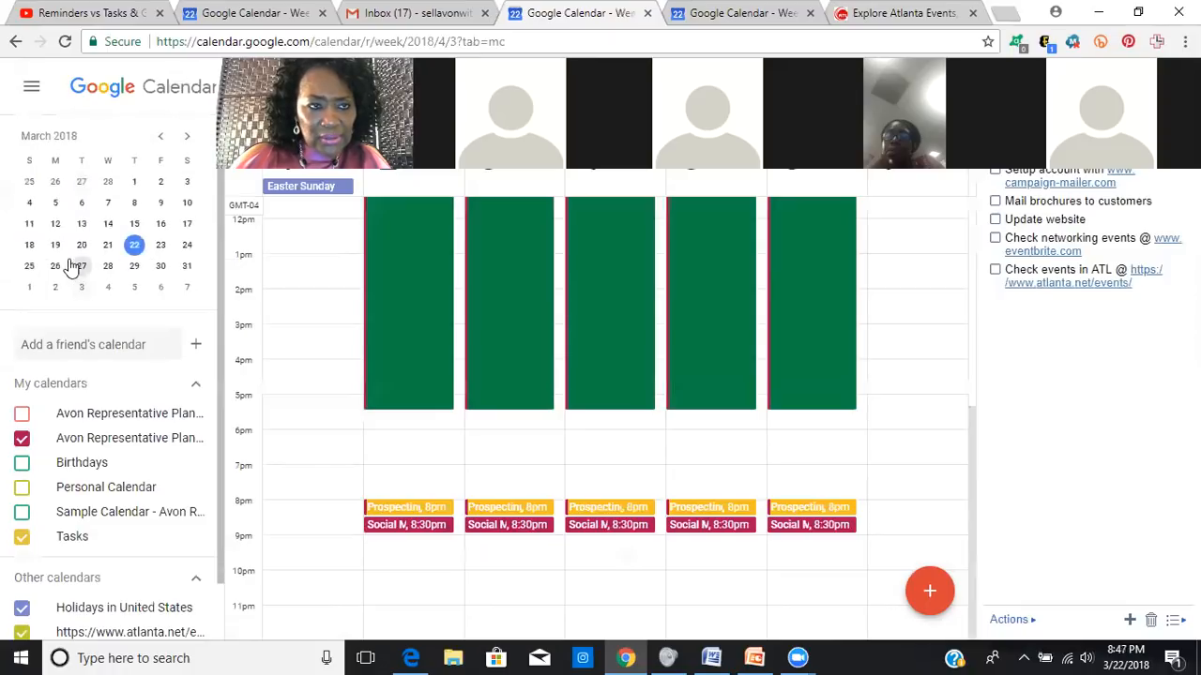
Step: Review the repeat setting of the Submit Avon Order w/Payment event on Tuesday, March 27, keeping every 2 weeks on Tuesday
left_click(81, 268)
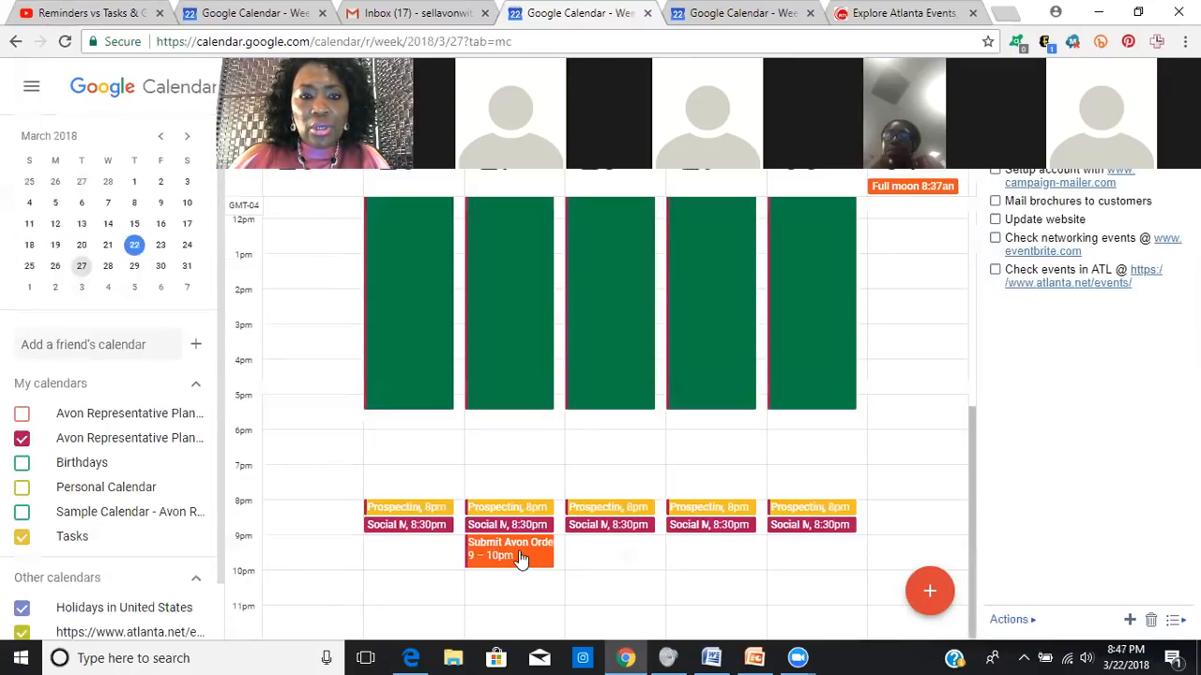
left_click(521, 557)
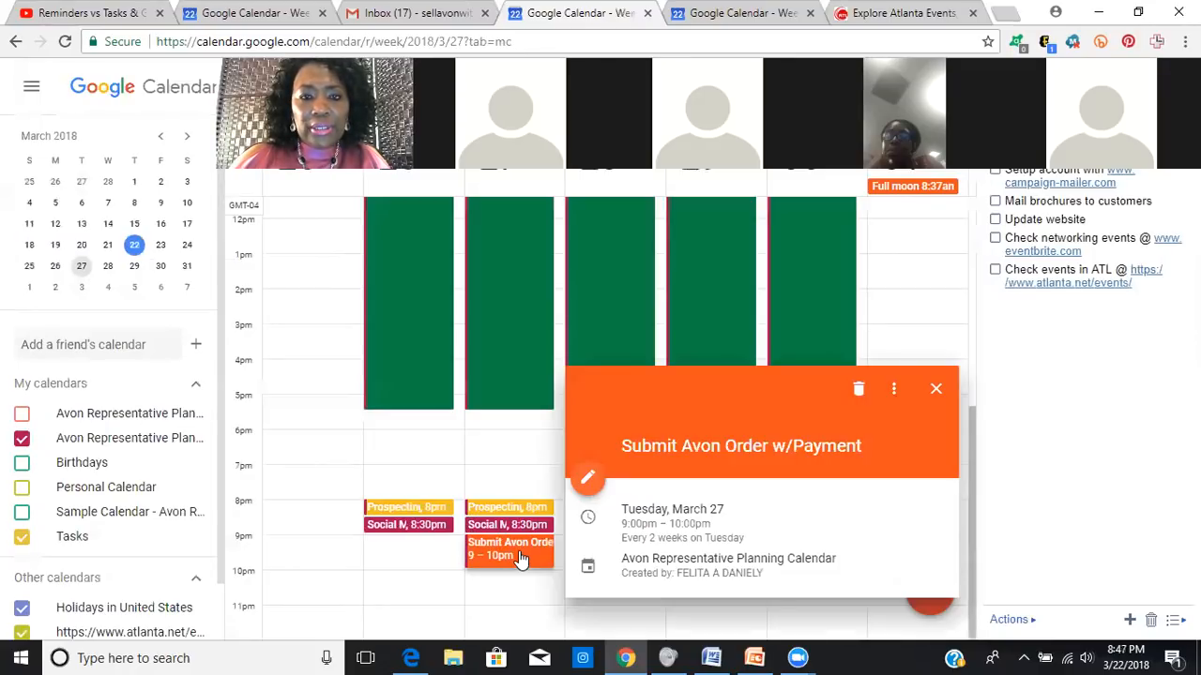
left_click(583, 486)
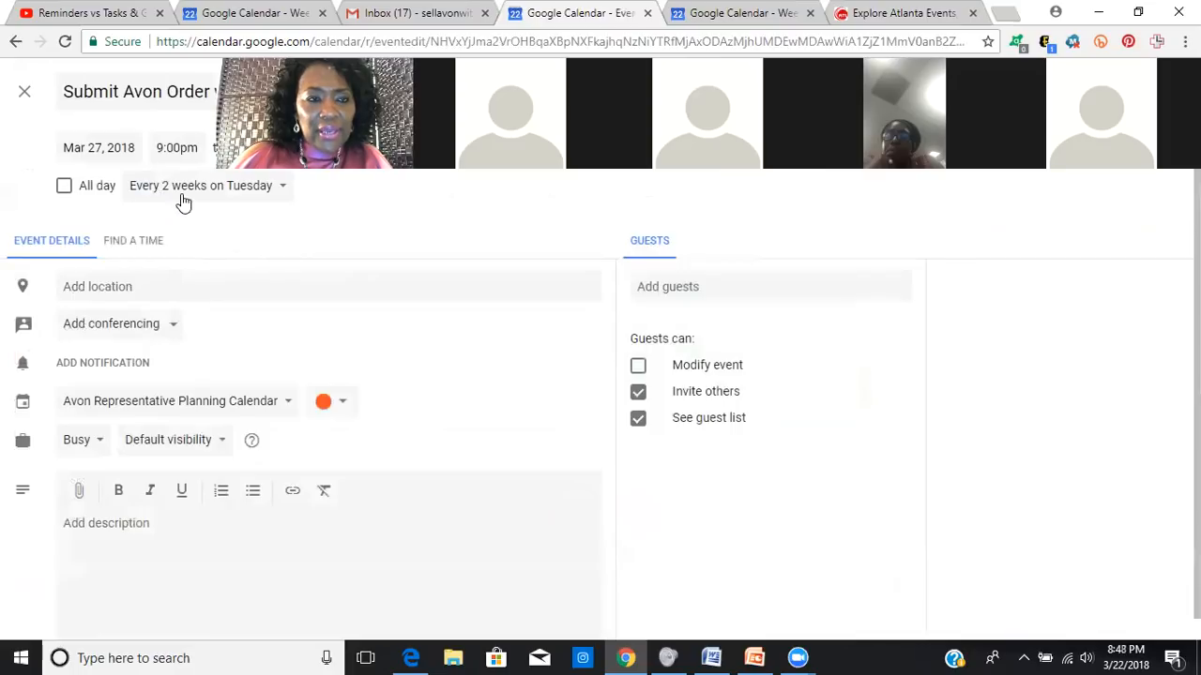
left_click(282, 187)
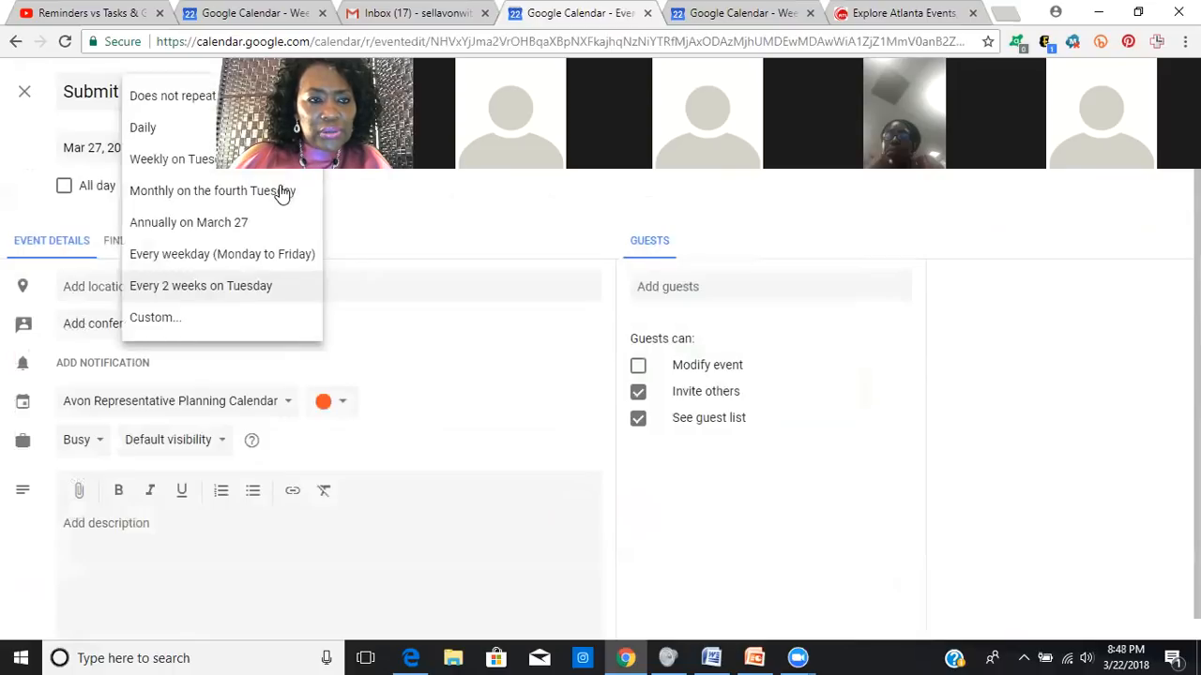
left_click(239, 294)
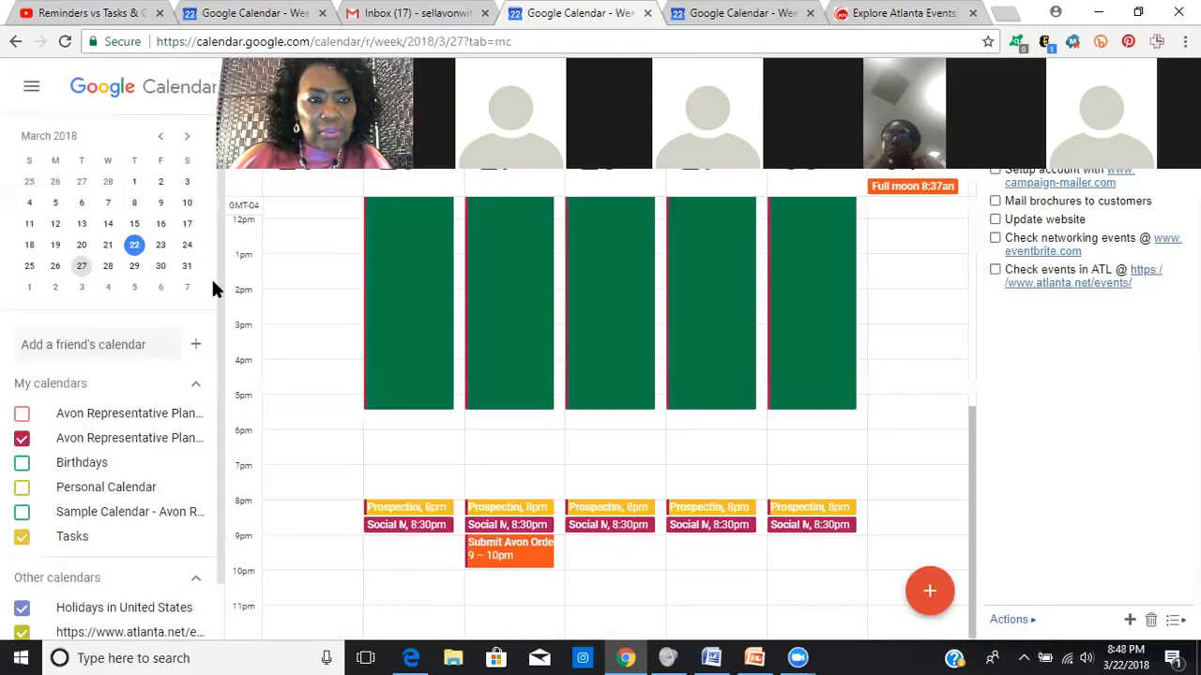
Step: Check the weeks of April 3 and April 10 for the biweekly order event
left_click(82, 288)
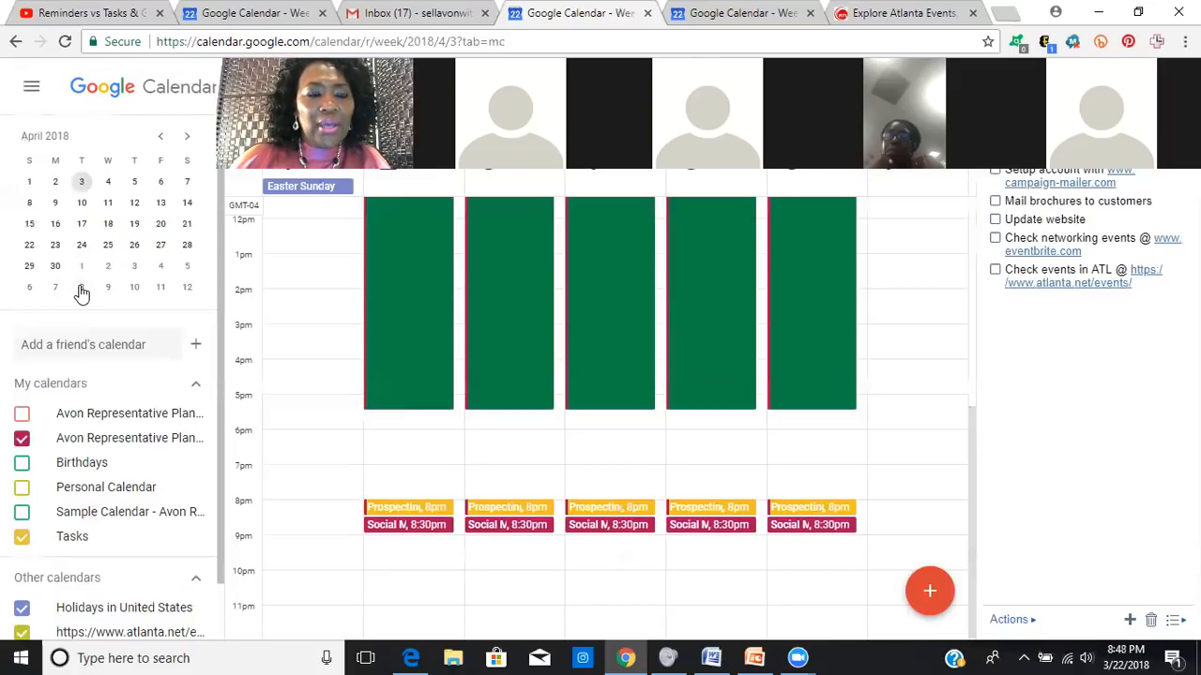
left_click(186, 141)
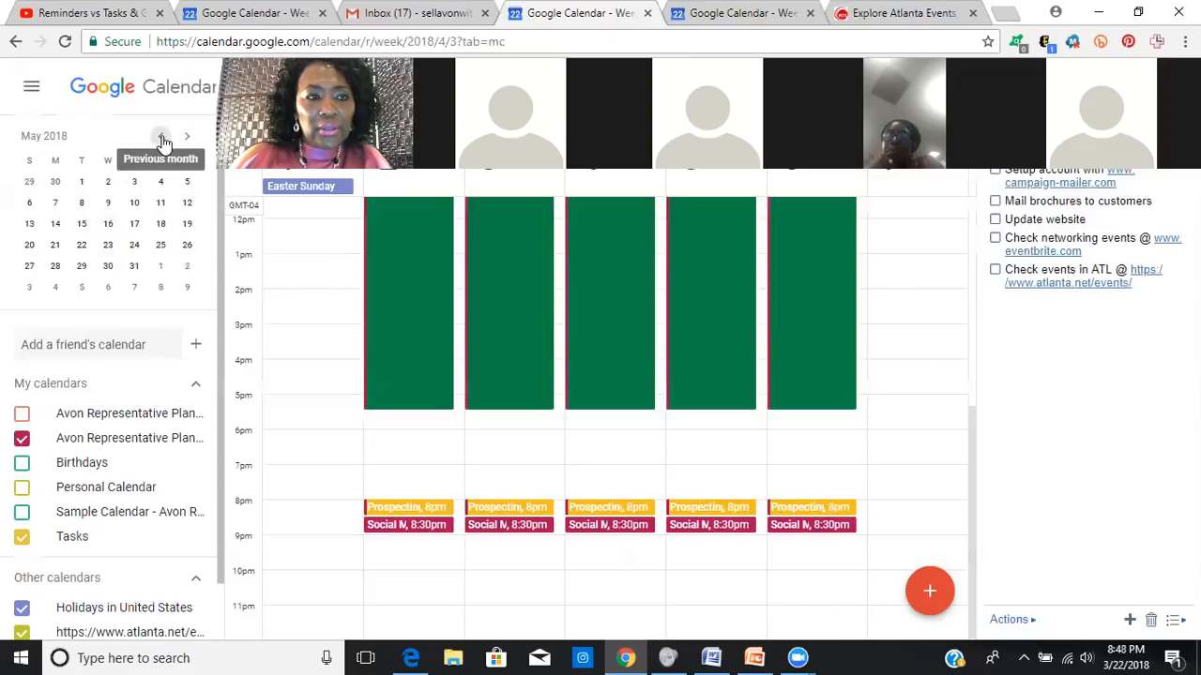
left_click(160, 136)
left_click(81, 207)
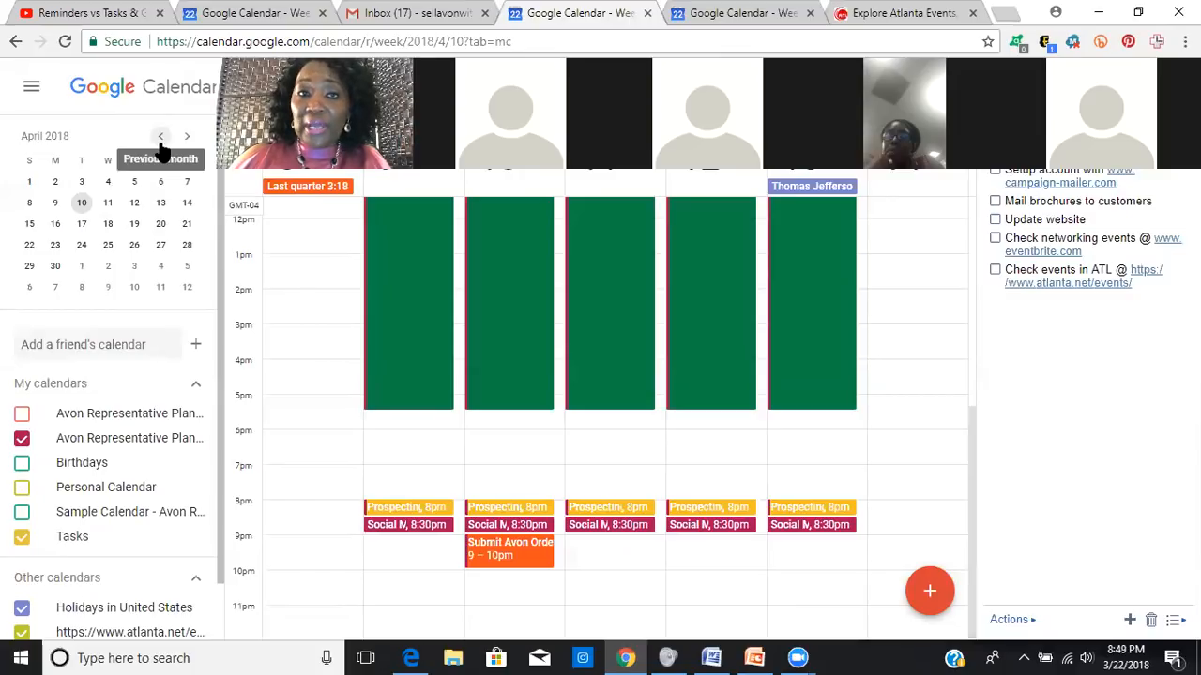
Step: Start an event titled "Send out Birthday E-Cards/month" on Sunday, April 1, from 9:30pm to 10:30pm
left_click(31, 183)
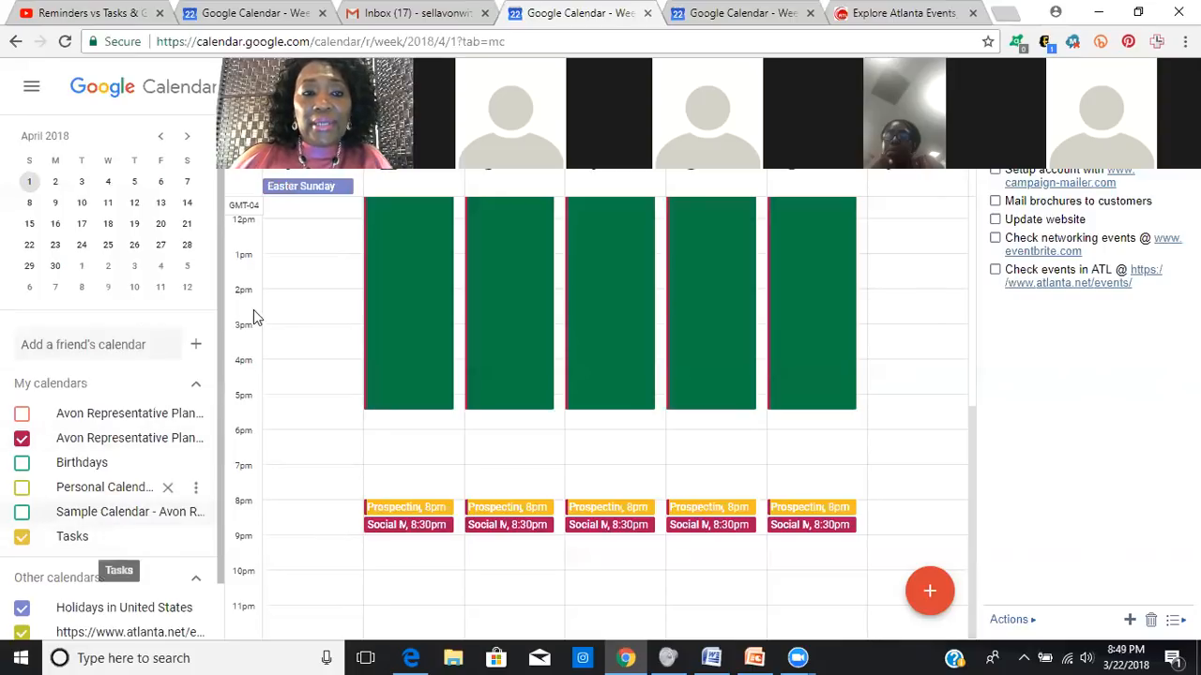
left_click(274, 559)
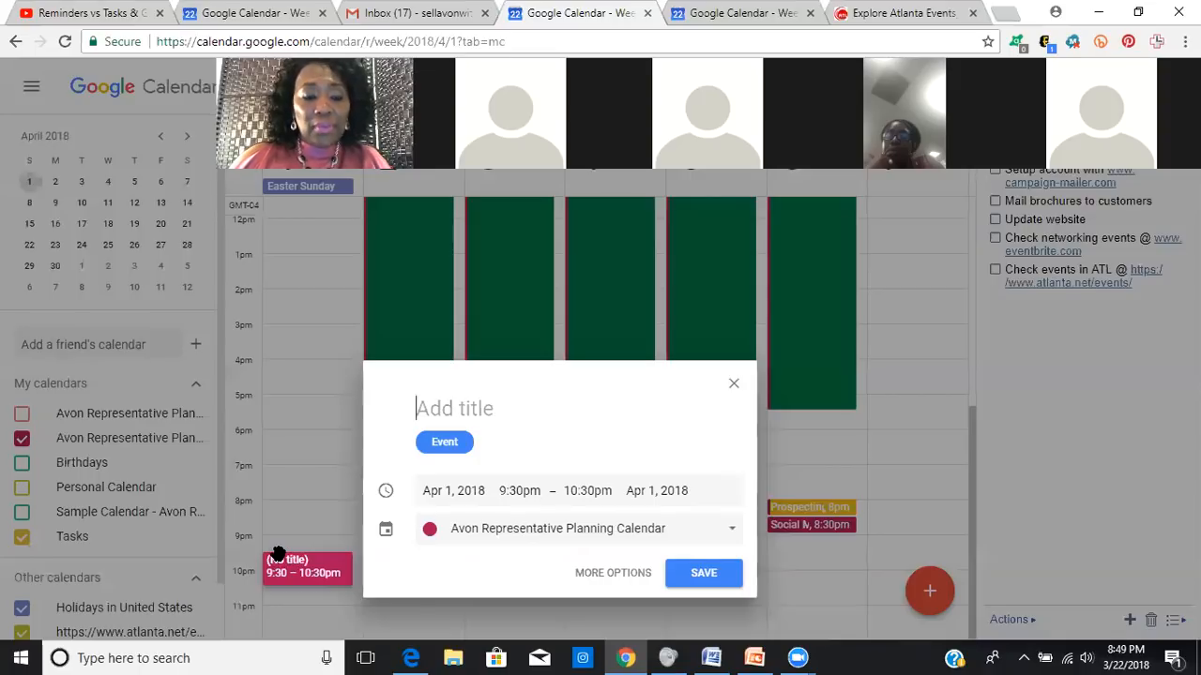
type("Send")
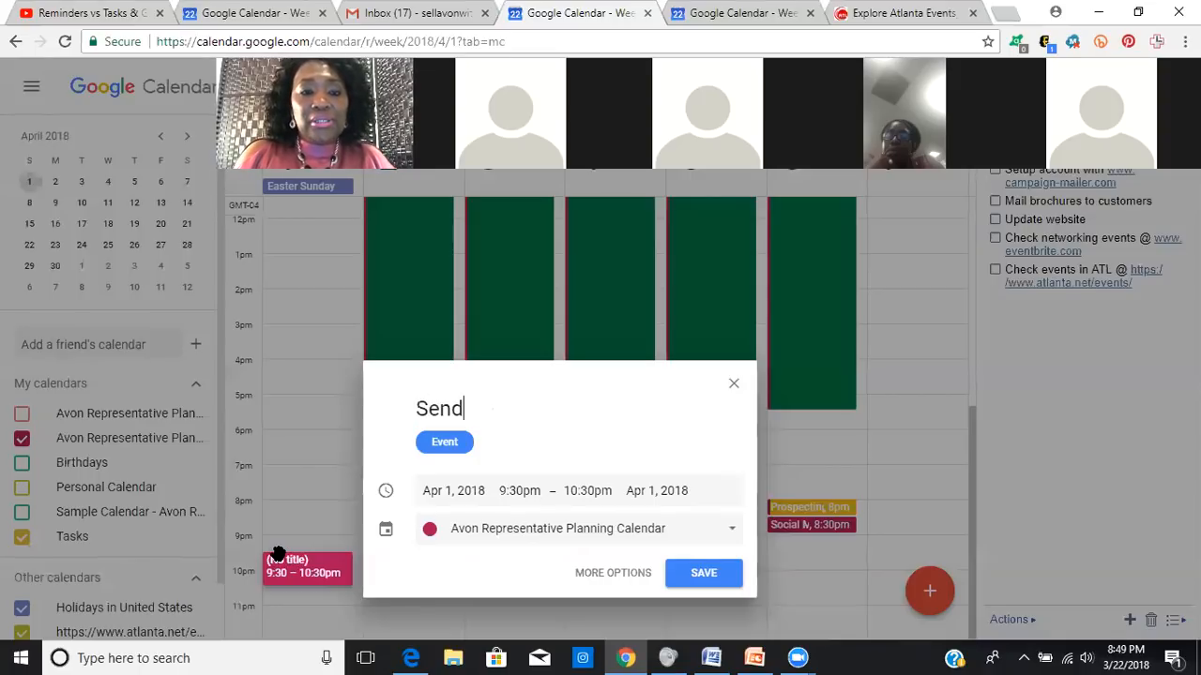
type(" out zZB")
key("BackSpace")
key("BackSpace")
key("BackSpace")
type("Birthday ")
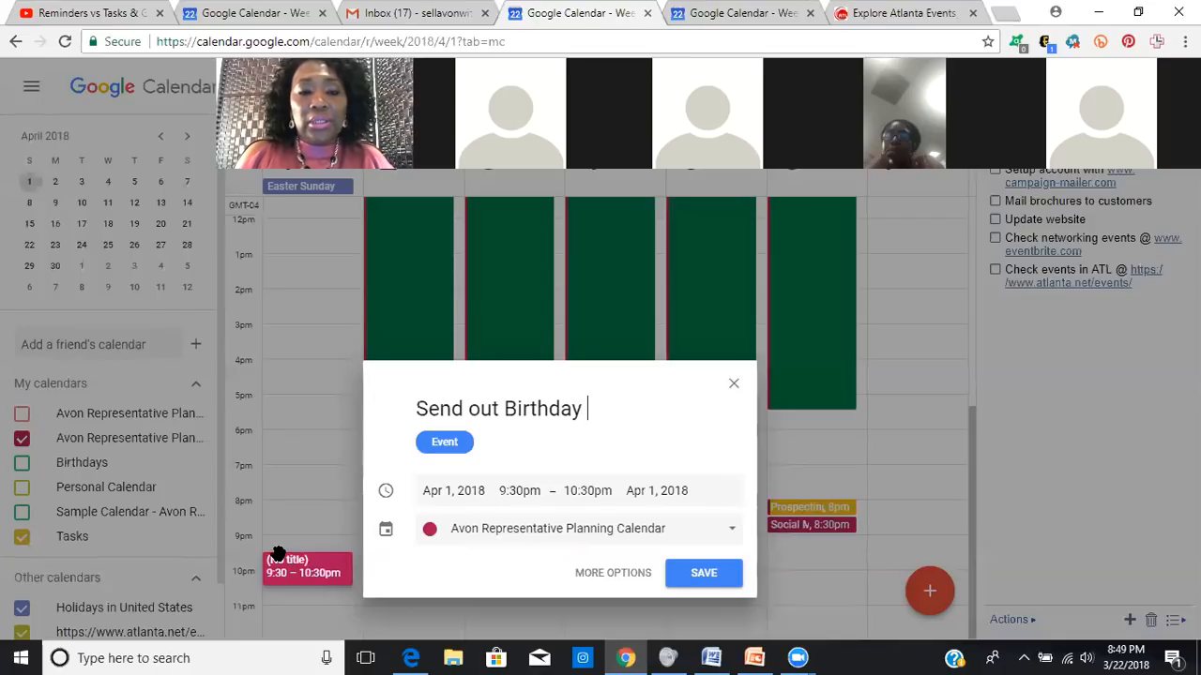
type("E-Cards")
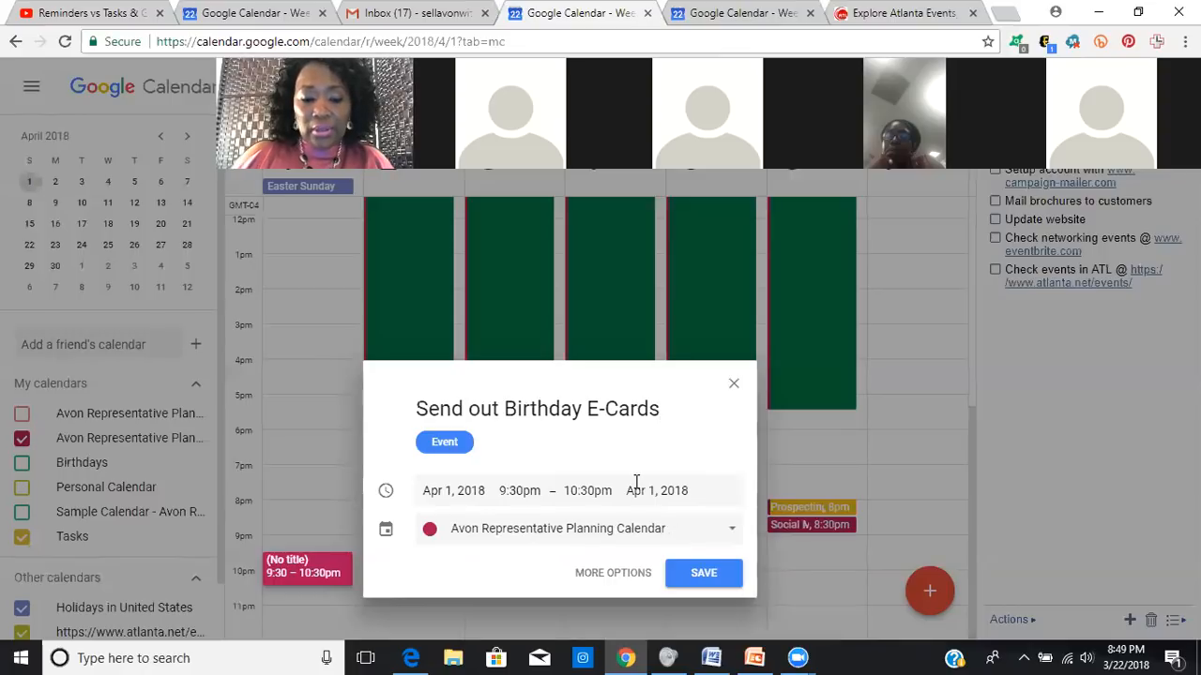
type("/month")
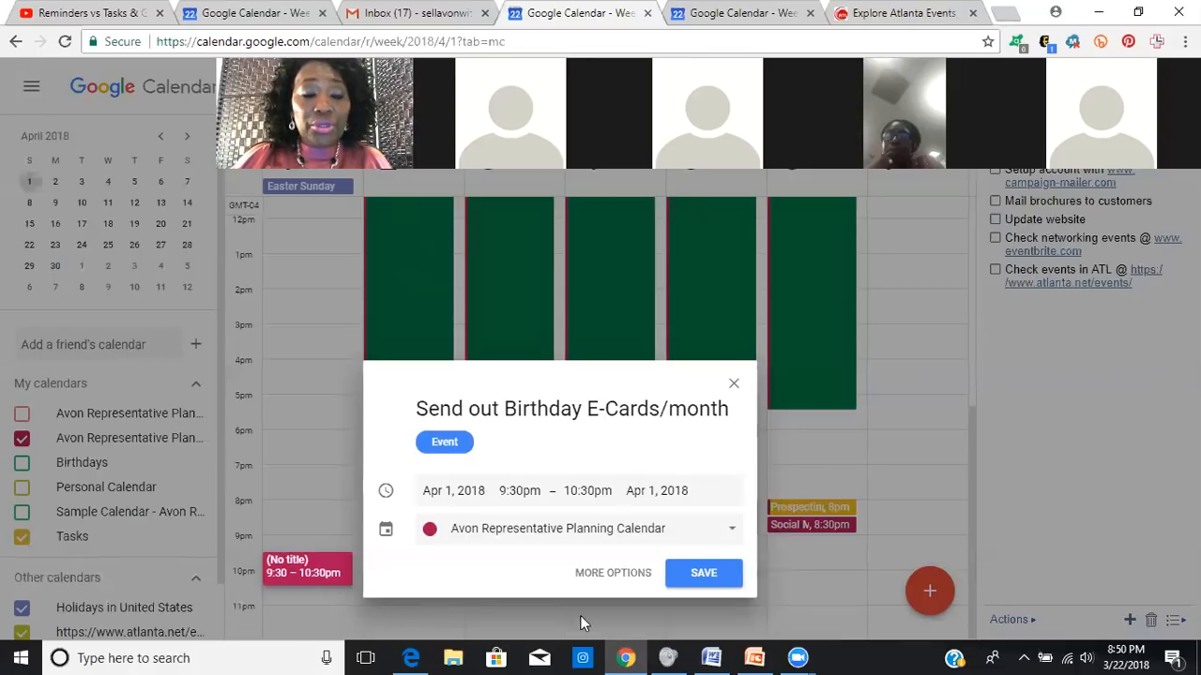
Step: In the full details of the birthday e-cards event, set the end time to 9:30pm (0 mins)
left_click(619, 579)
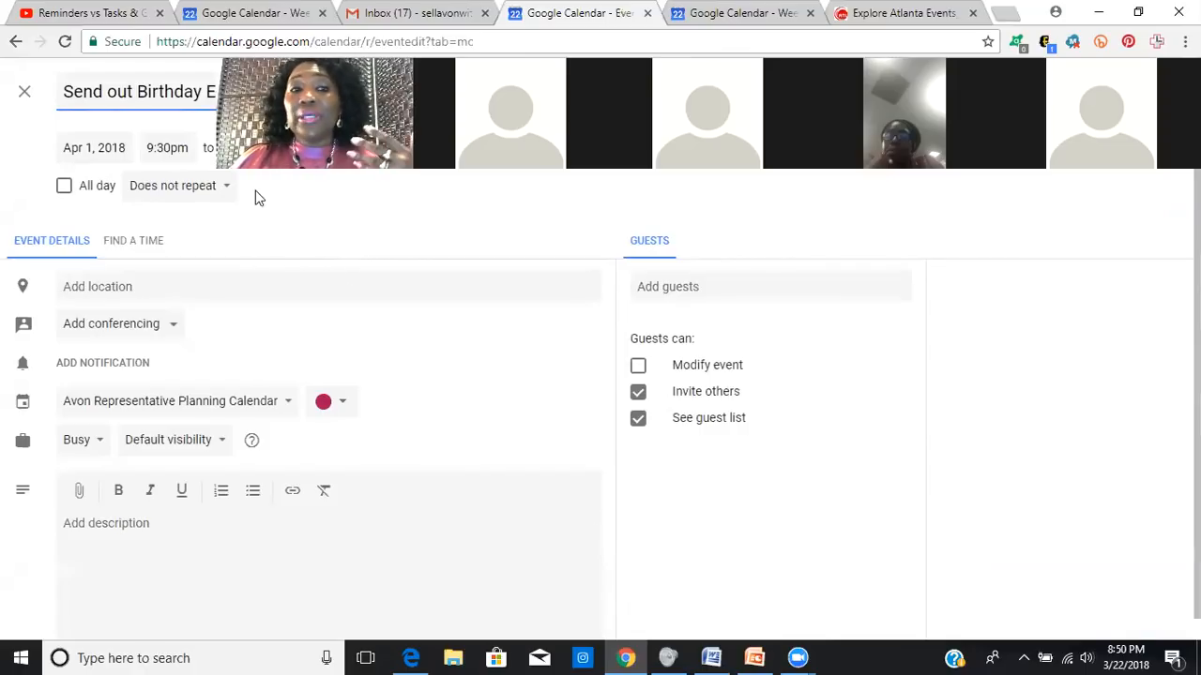
left_click(250, 148)
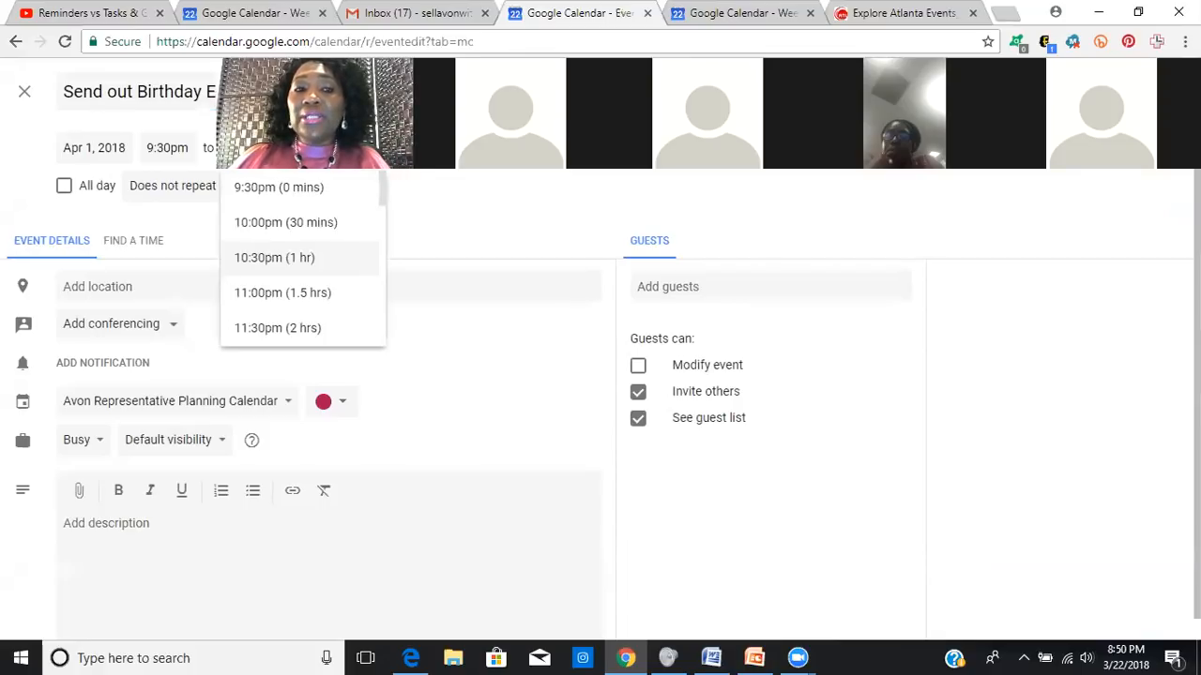
left_click(261, 192)
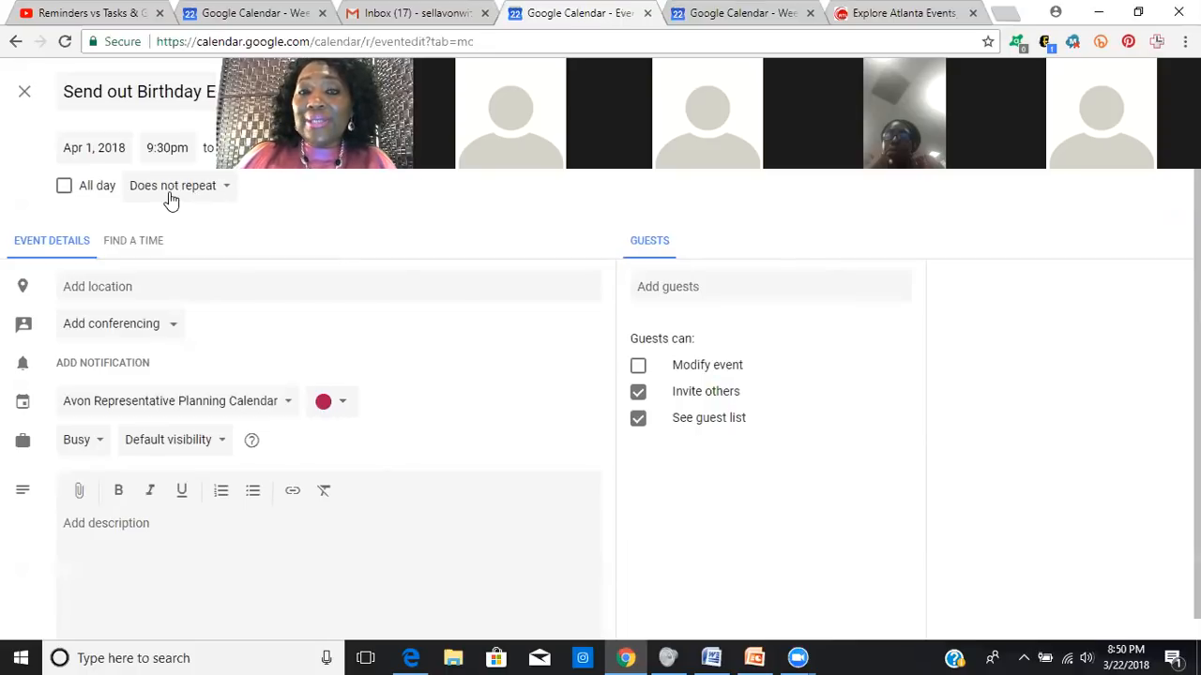
Step: Set a custom recurrence of every 1 month on day 1, never ending, for the birthday e-cards event and save it
left_click(225, 188)
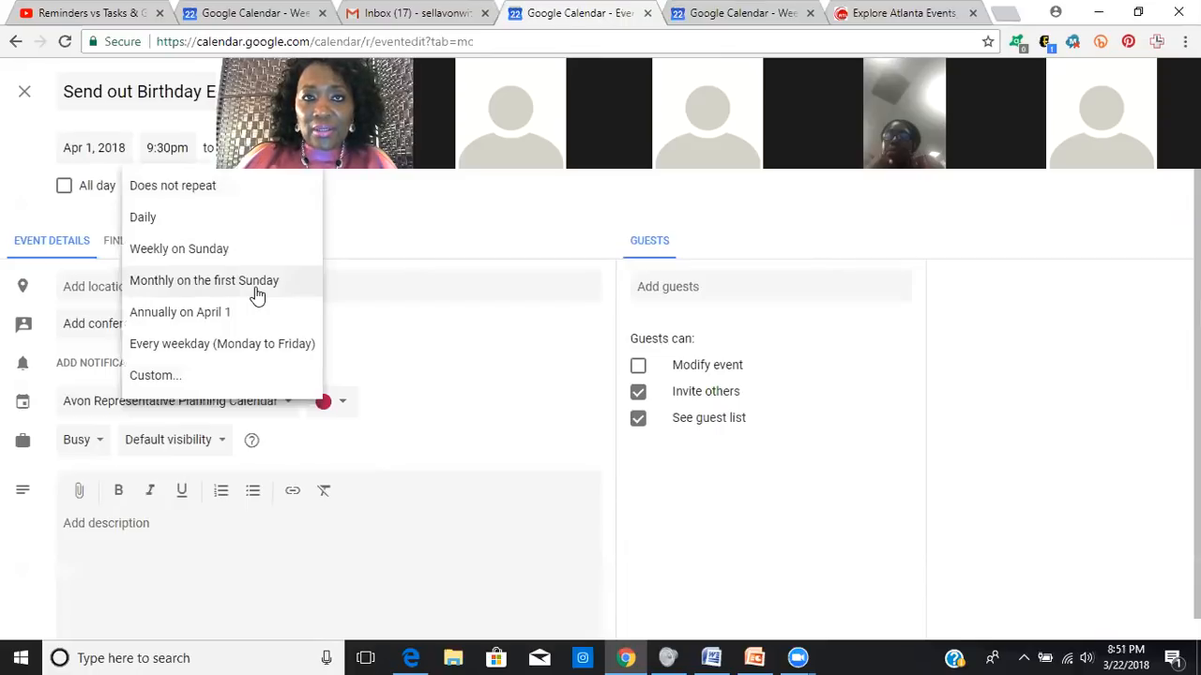
left_click(166, 376)
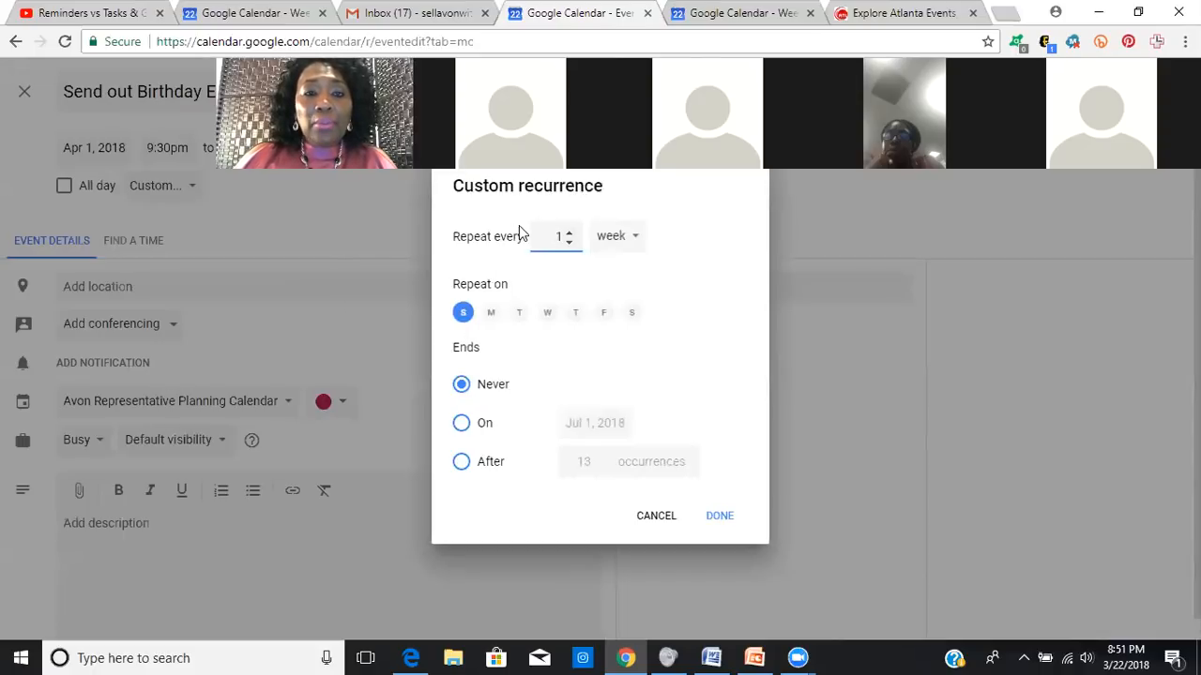
left_click(635, 238)
left_click(615, 274)
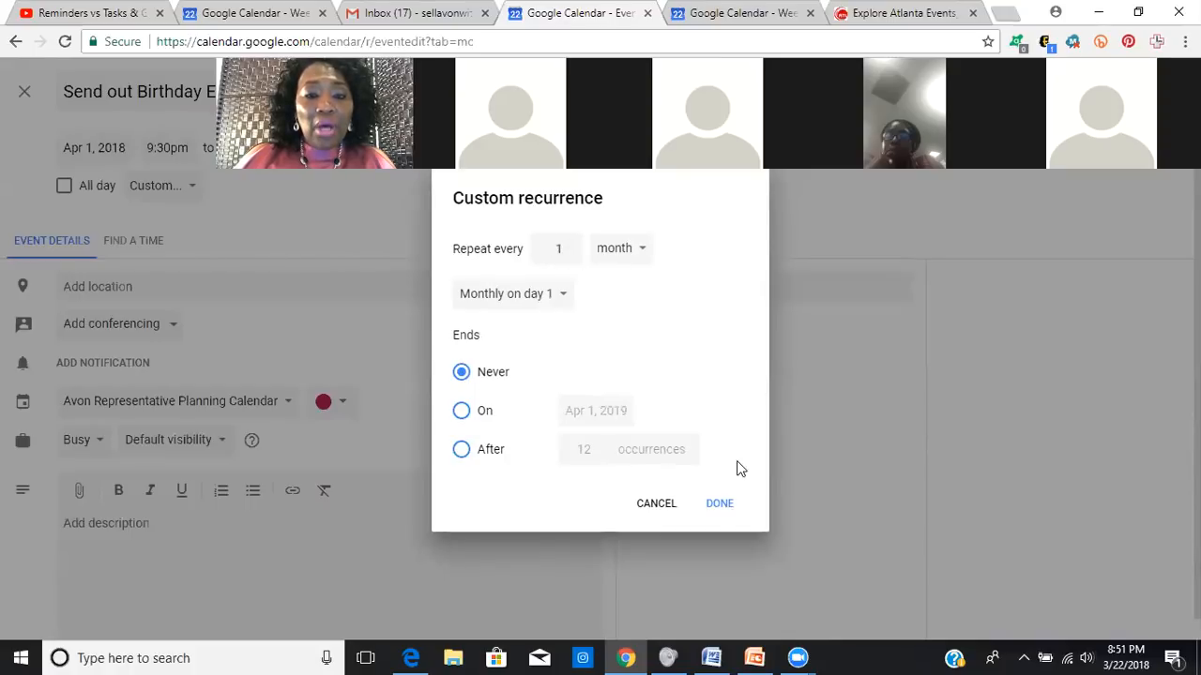
left_click(721, 504)
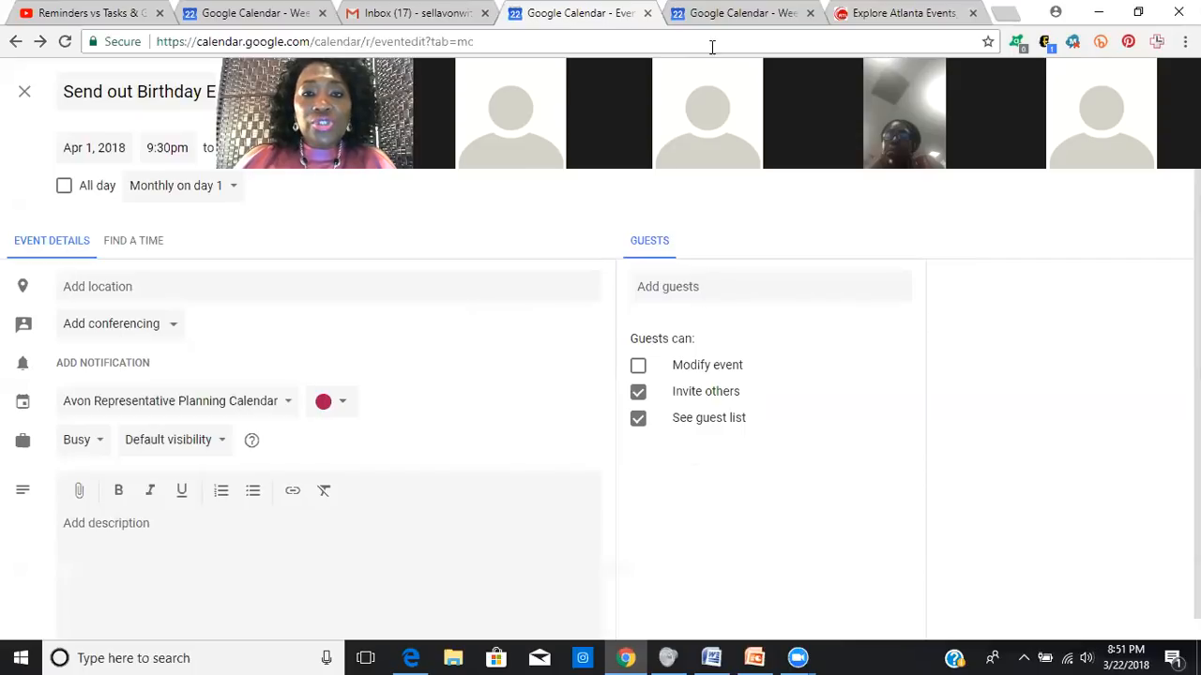
left_click(658, 92)
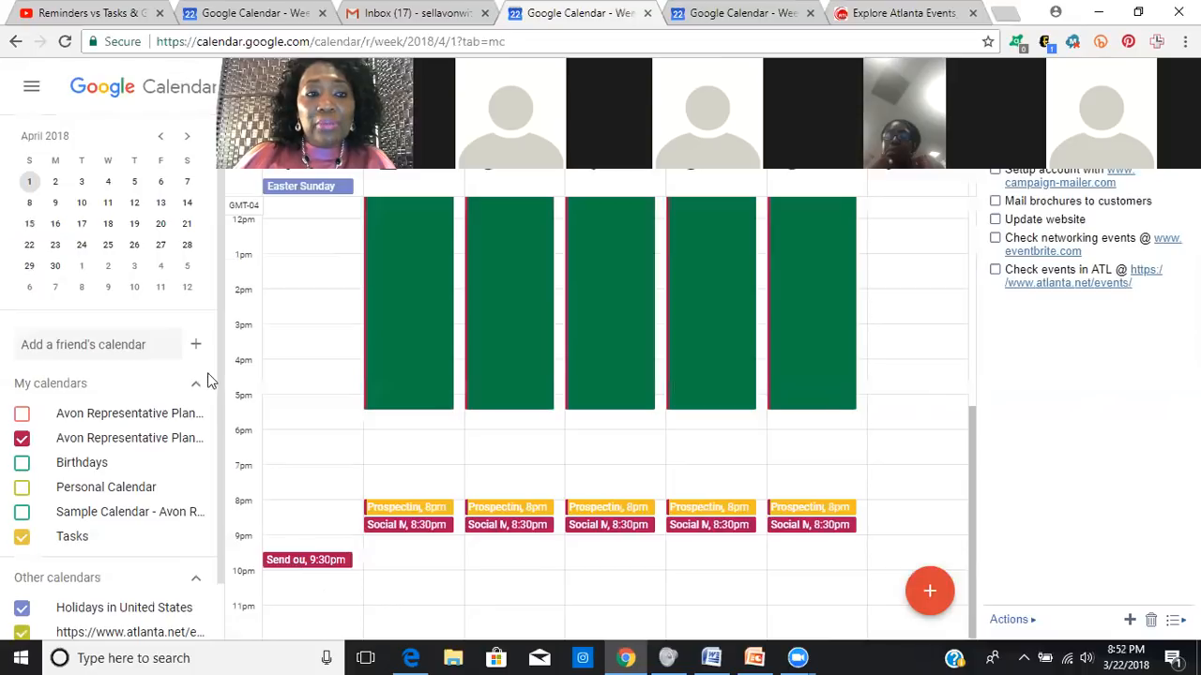
Step: Check the week of May 1 for the monthly birthday e-cards event, and return to the week of March 27
left_click(82, 268)
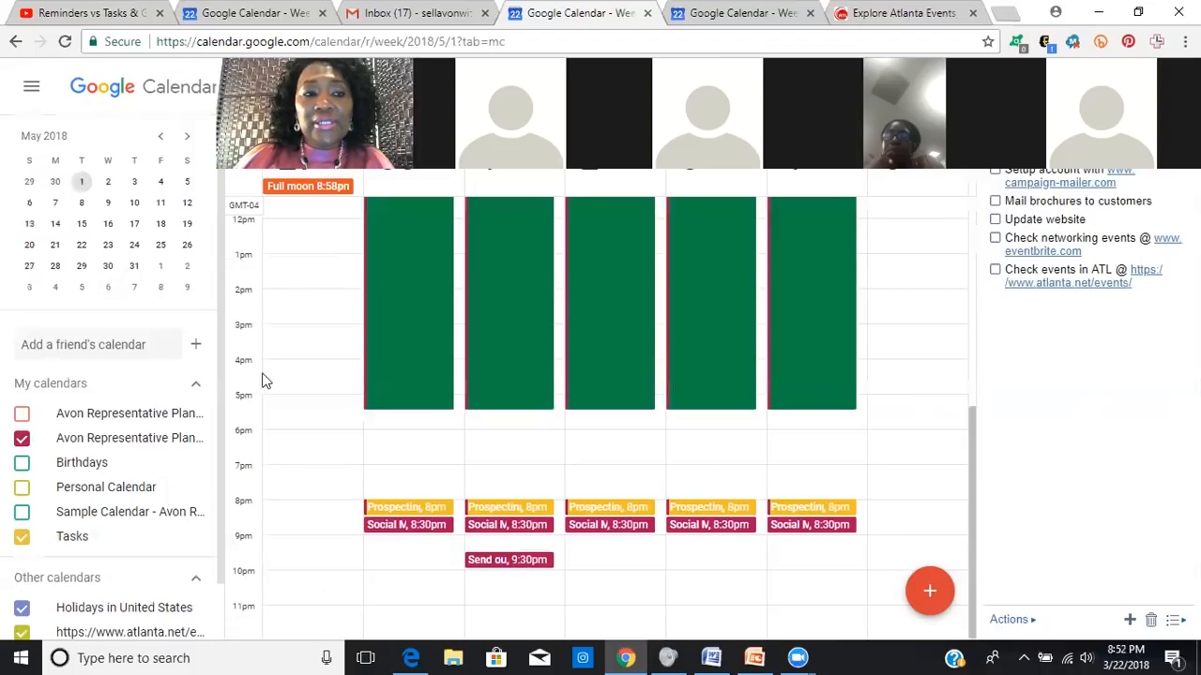
left_click(159, 139)
left_click(159, 139)
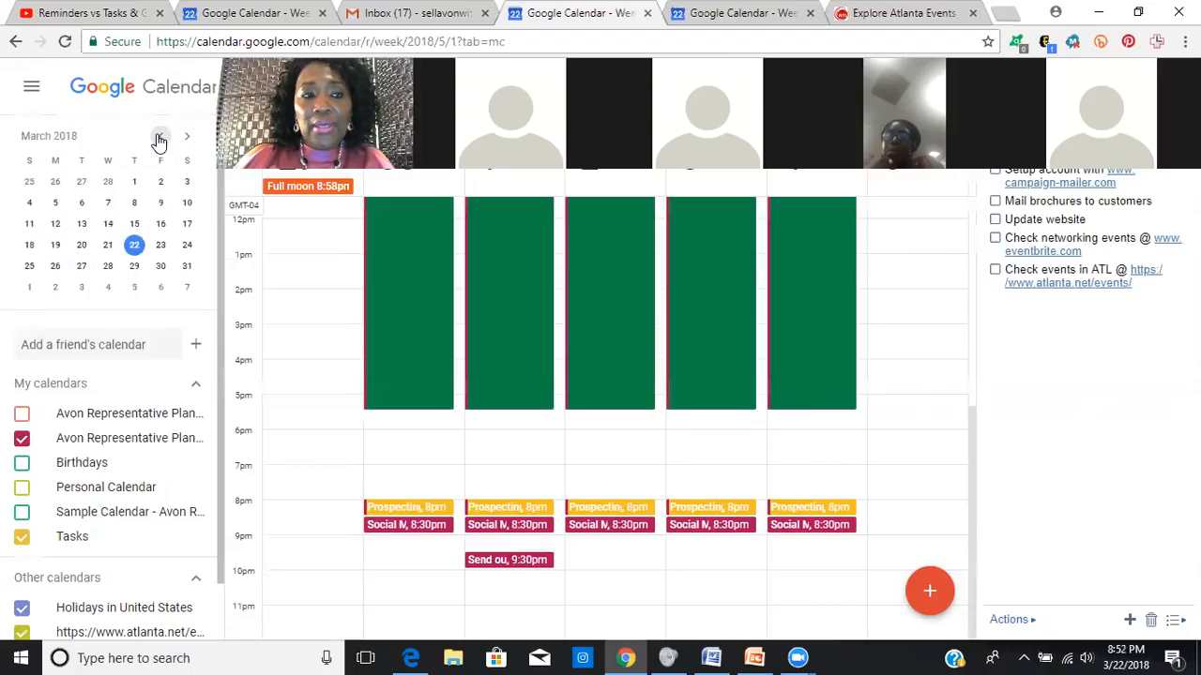
left_click(83, 272)
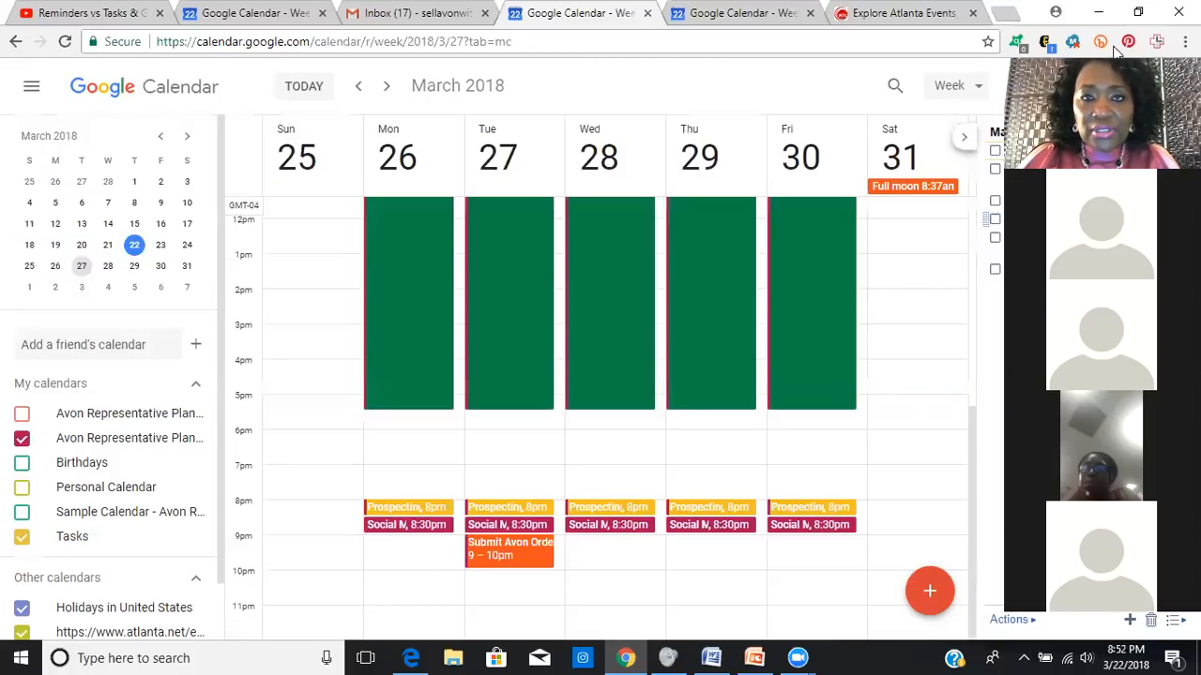
left_click(1114, 51)
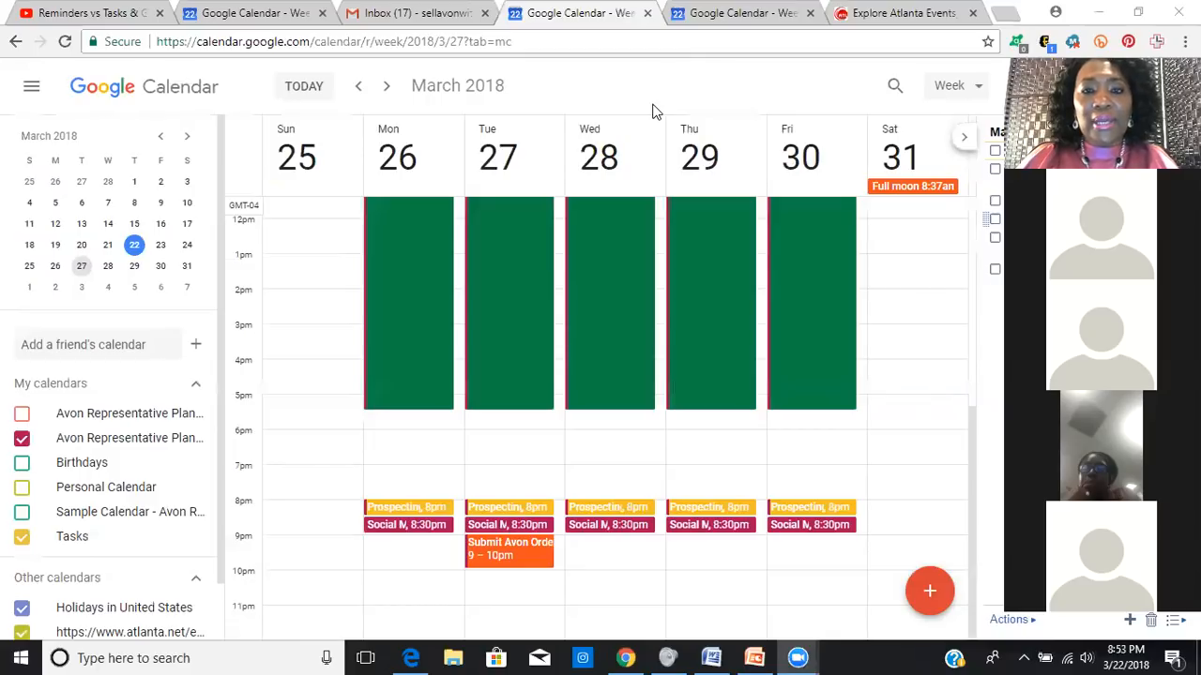
left_click(844, 438)
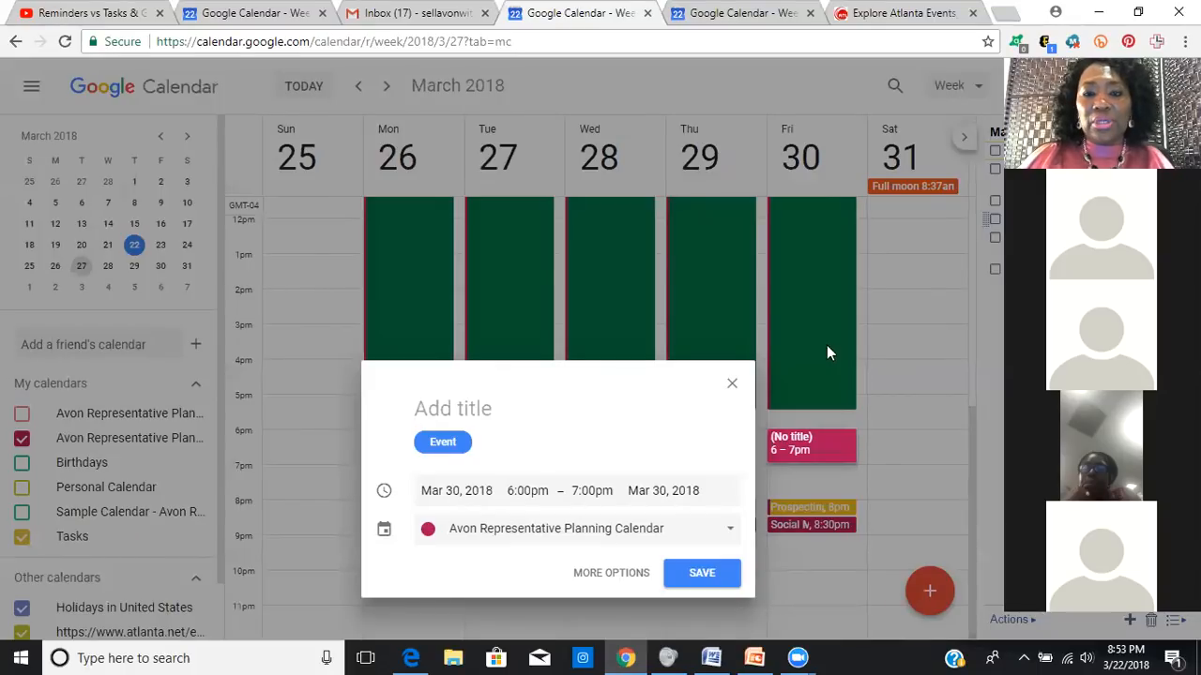
left_click(921, 259)
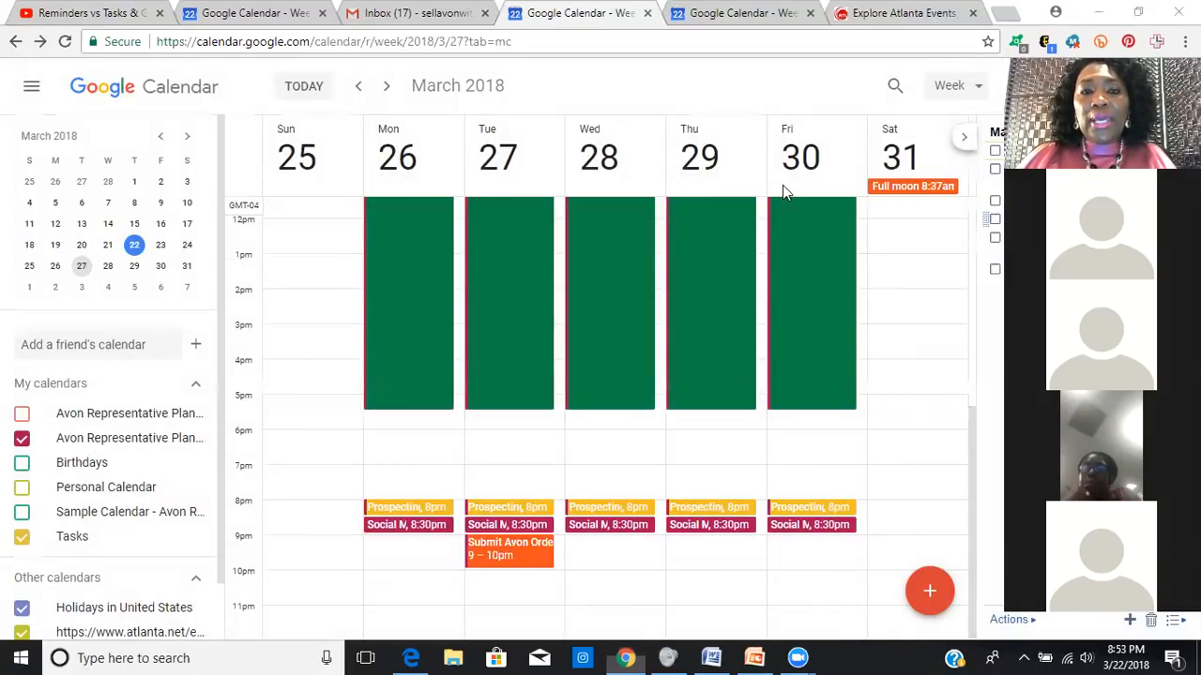
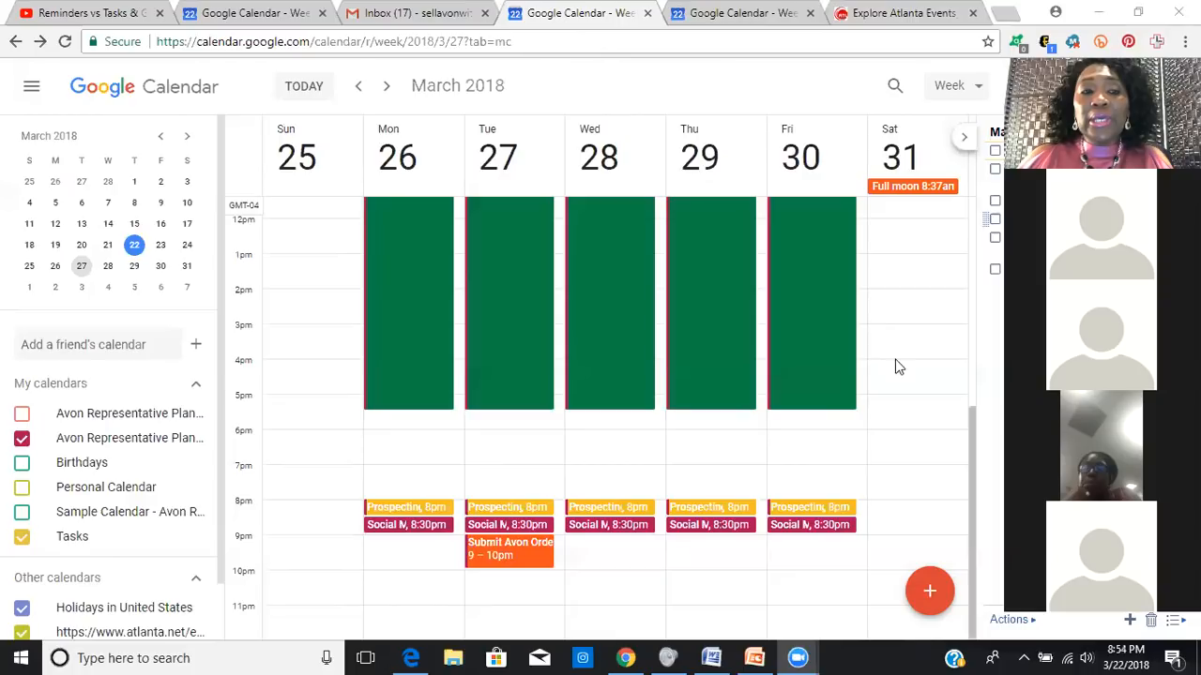
Step: Start an event titled "Deliveries" on Saturday, March 31, from 1:00pm to 2:00pm in the Avon Representative Planning Calendar and open its full details
left_click(882, 265)
type("Deliveries")
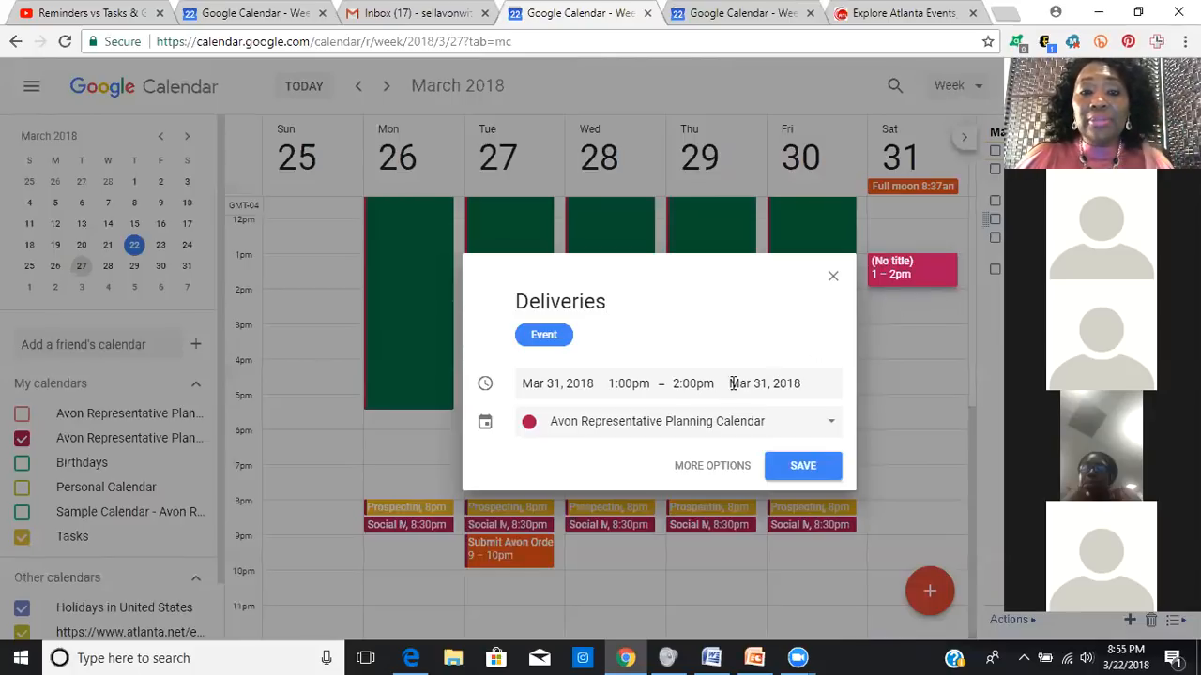
left_click(830, 434)
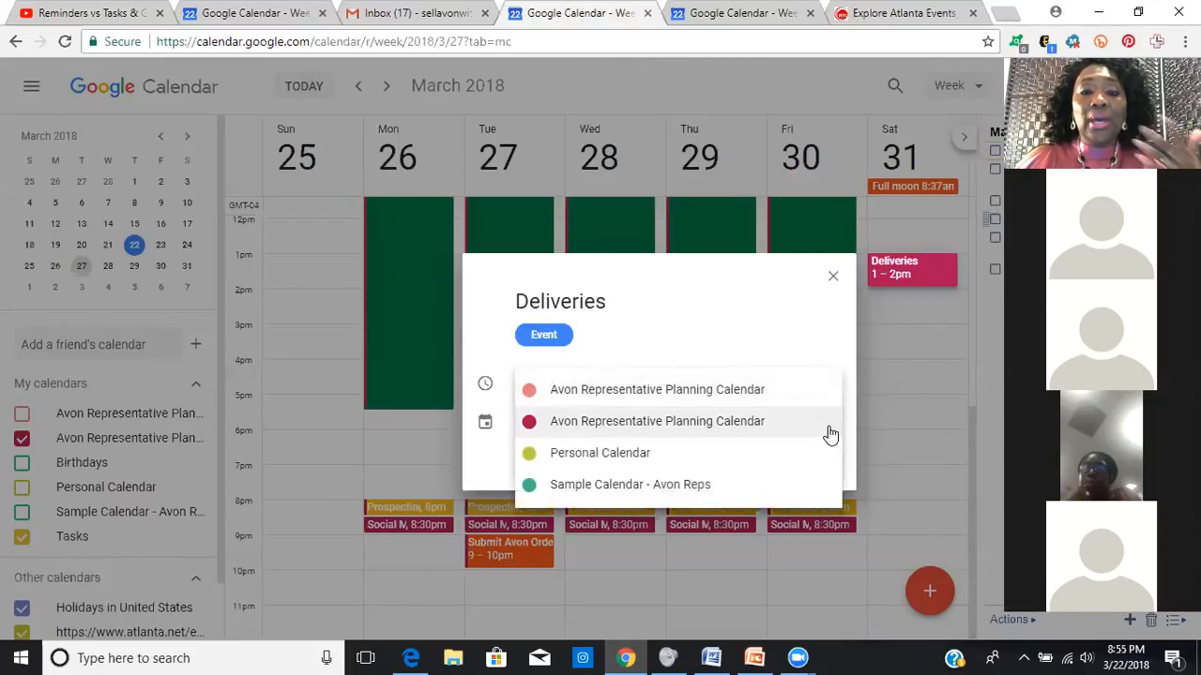
left_click(758, 310)
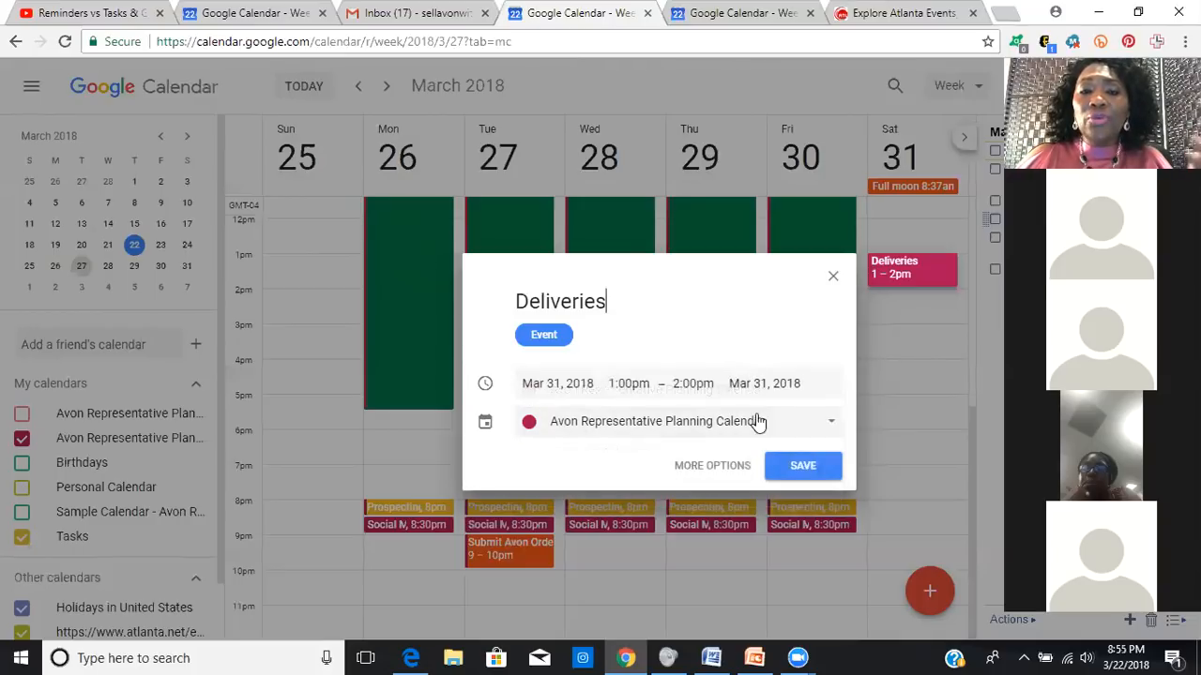
left_click(528, 431)
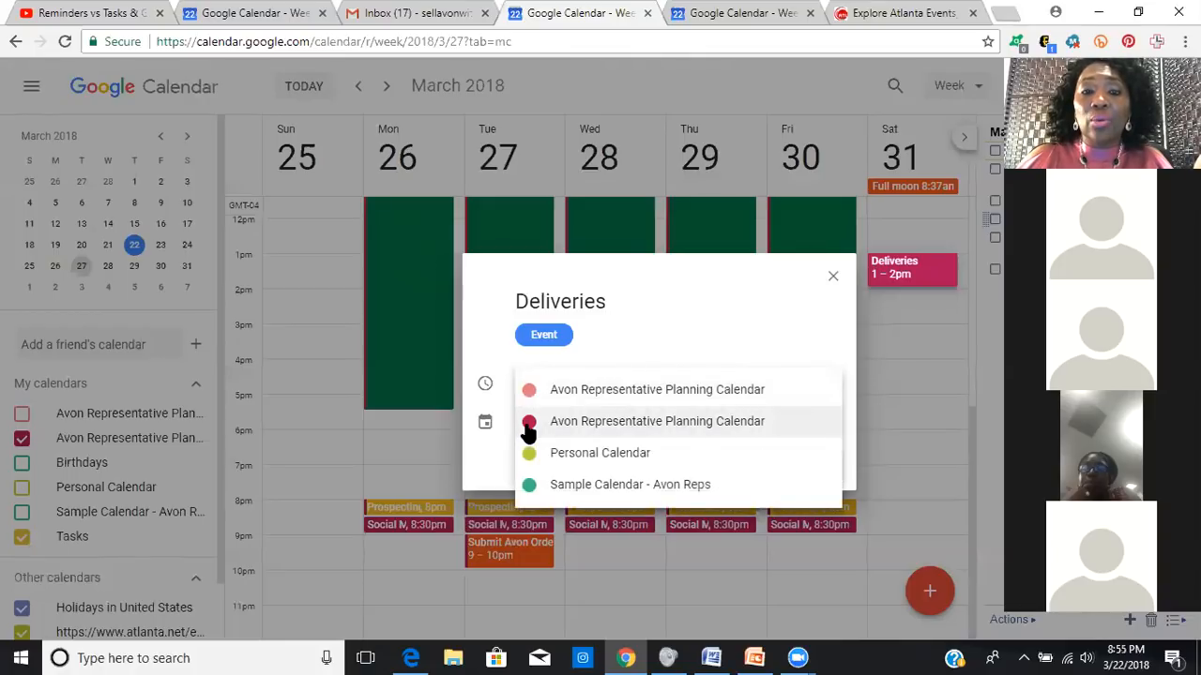
left_click(691, 290)
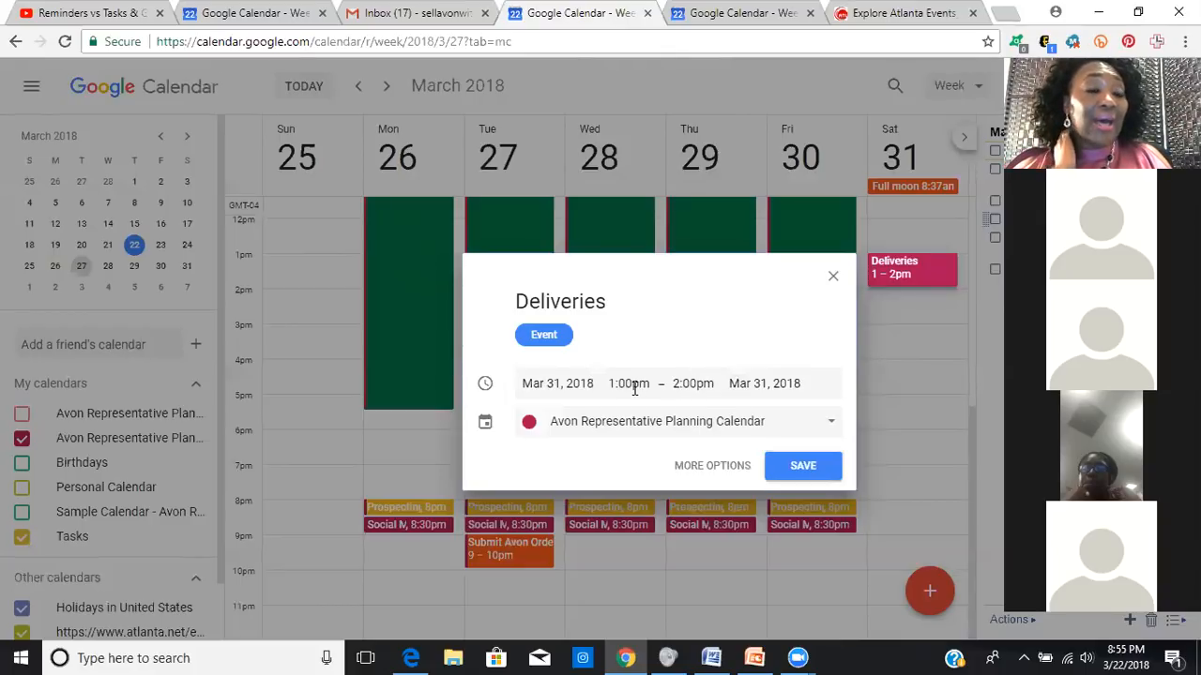
left_click(696, 471)
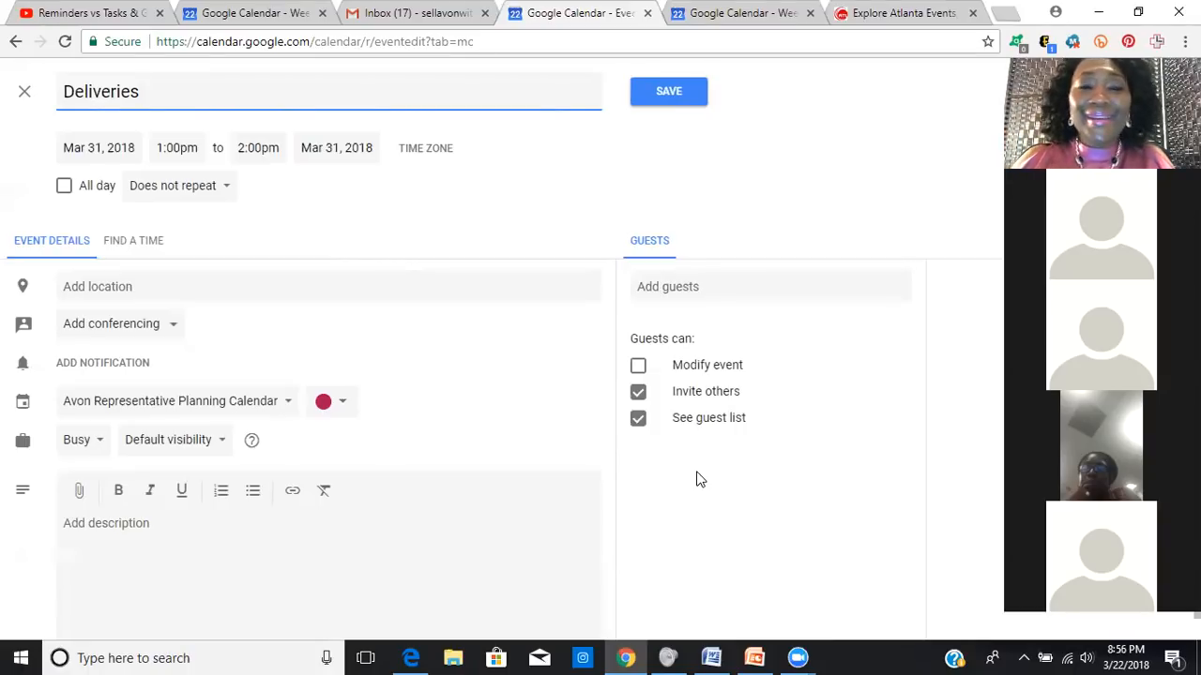
Step: Set the Deliveries event to a custom recurrence of every 2 weeks on Saturday, never ending, and save the event
left_click(226, 191)
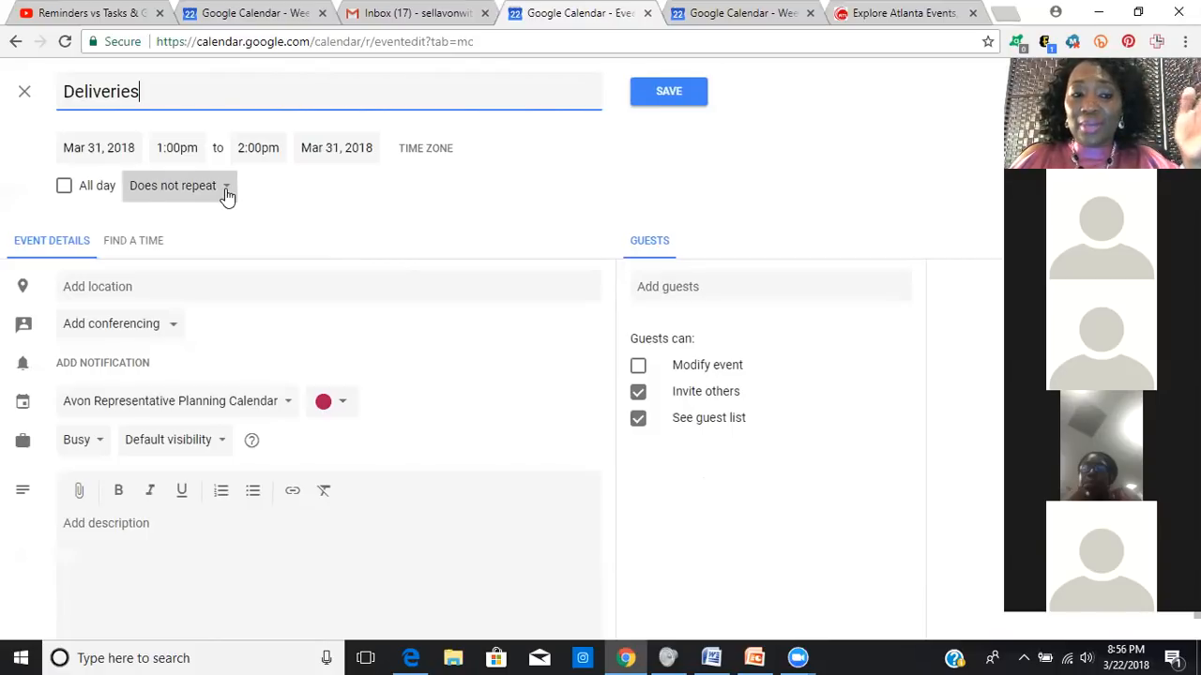
left_click(226, 193)
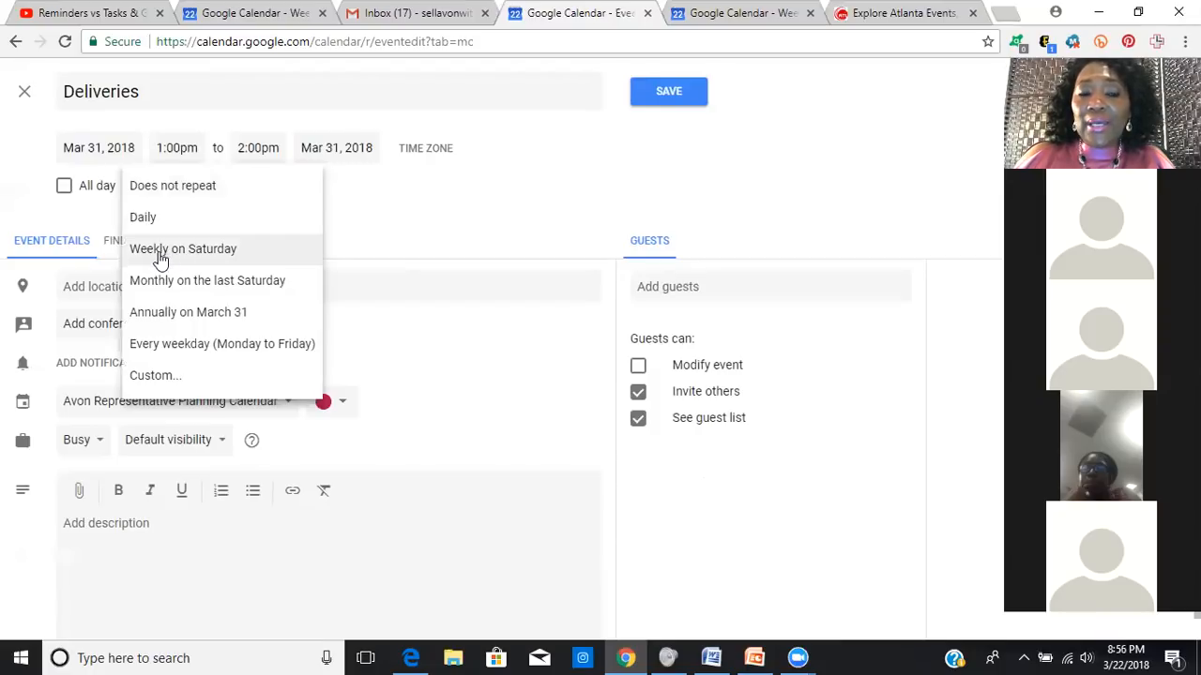
left_click(157, 380)
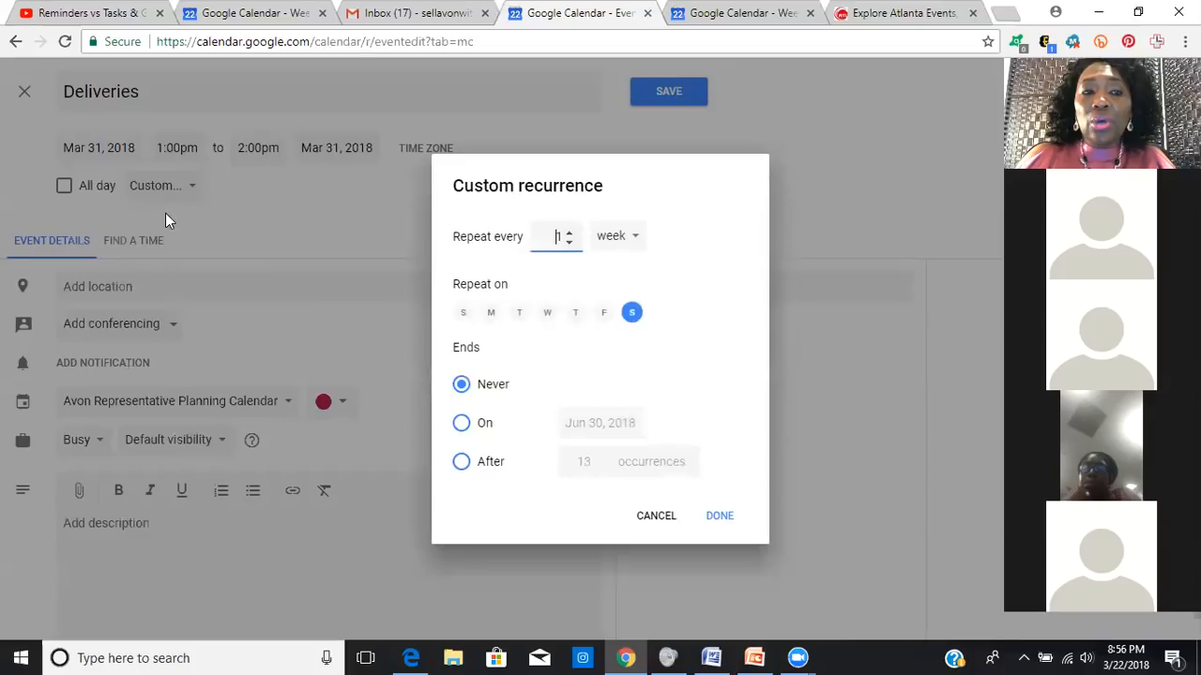
left_click(568, 234)
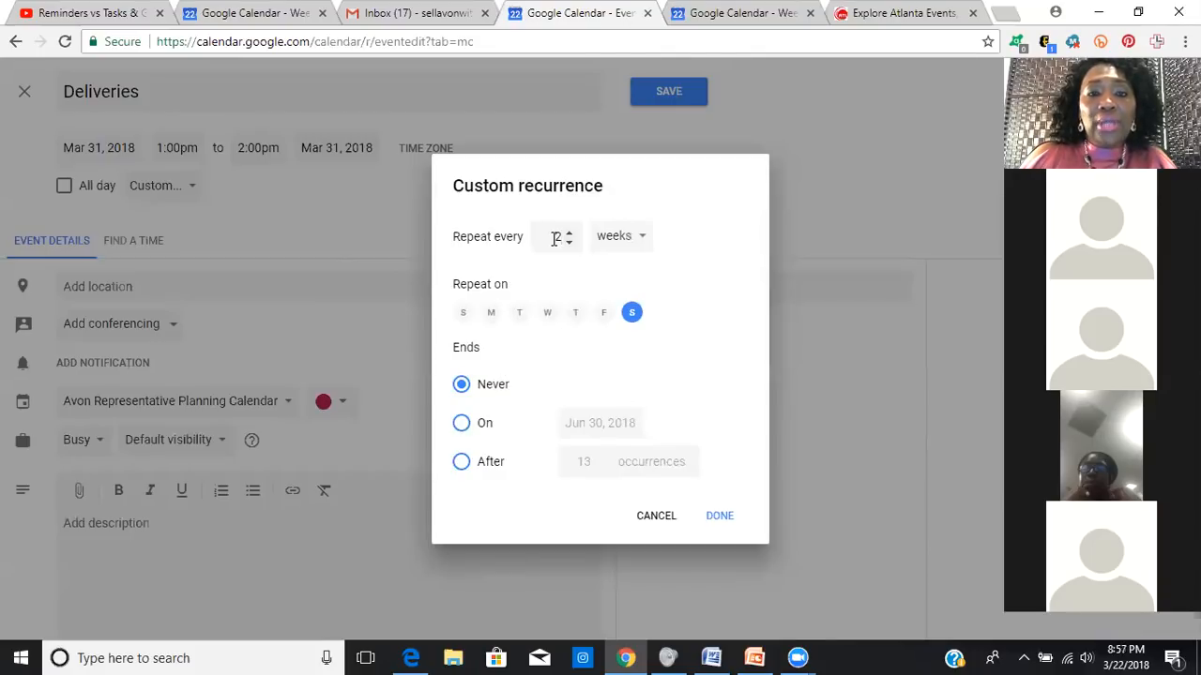
left_click(721, 517)
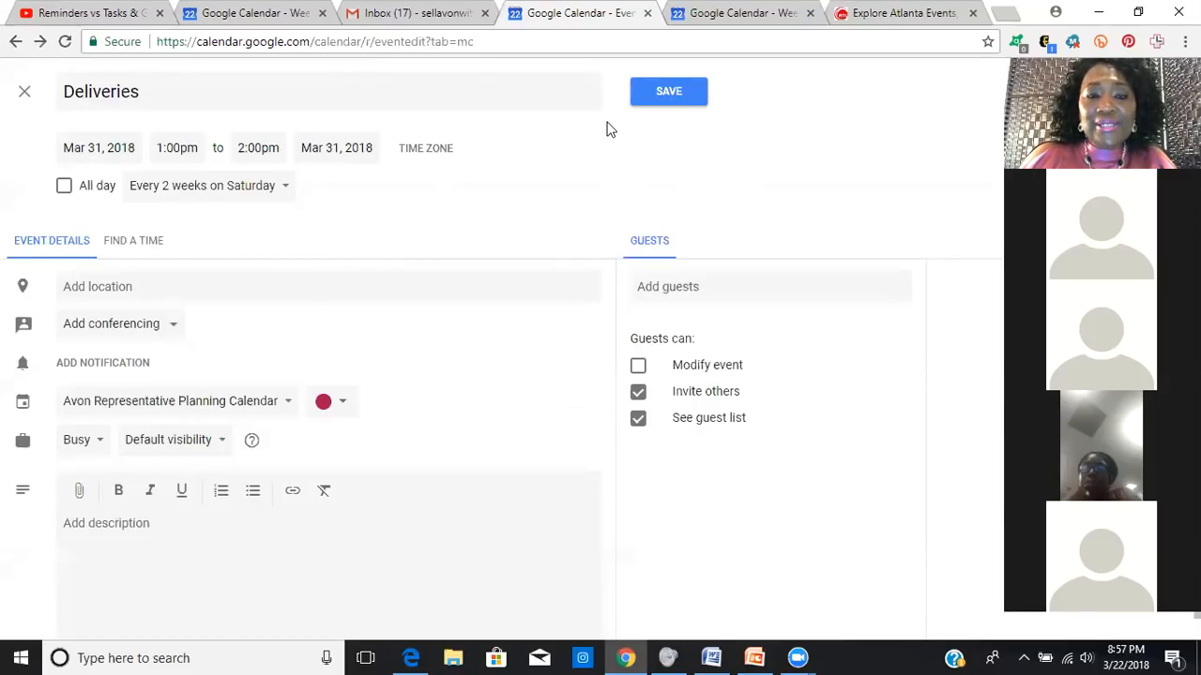
left_click(671, 93)
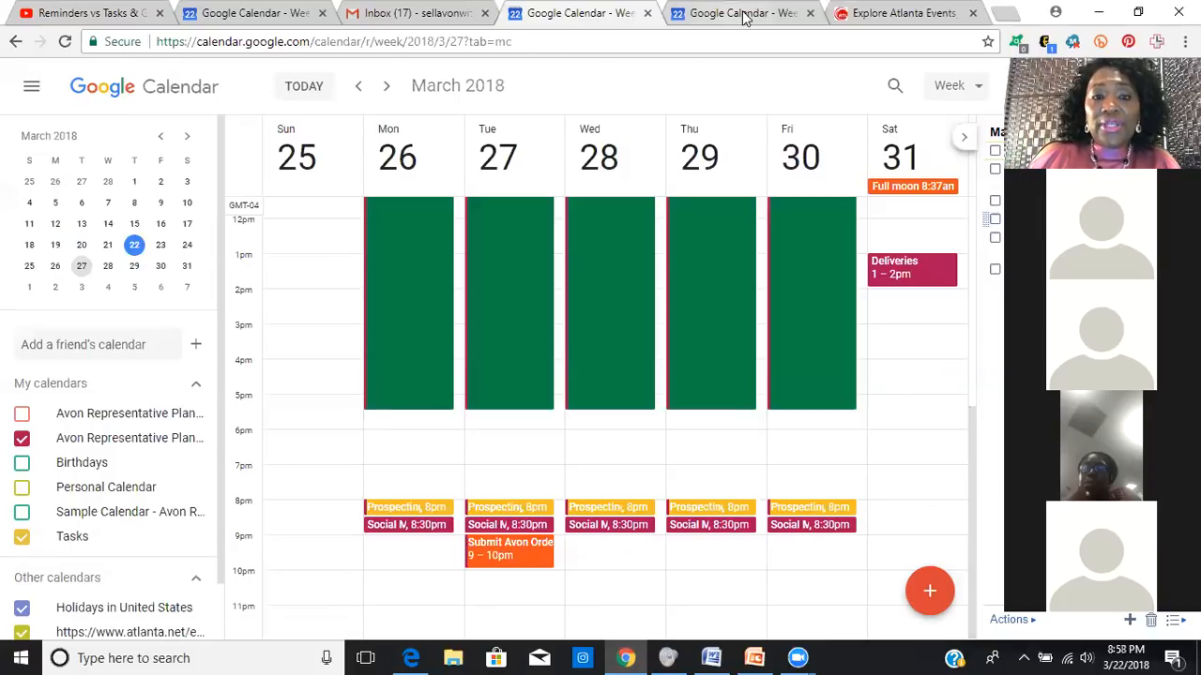
Step: Review the daily and weekly tasks in the Avon Income Producing Activities document in Word, and return to Google Calendar
left_click(713, 658)
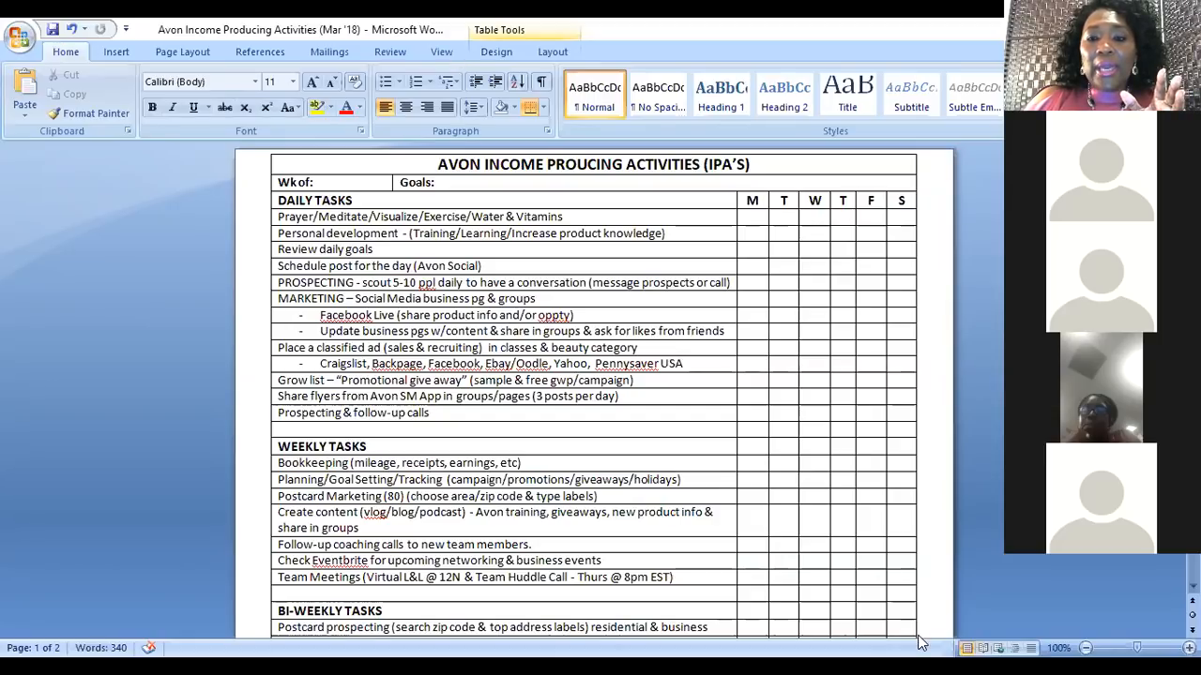
key("alt+Tab")
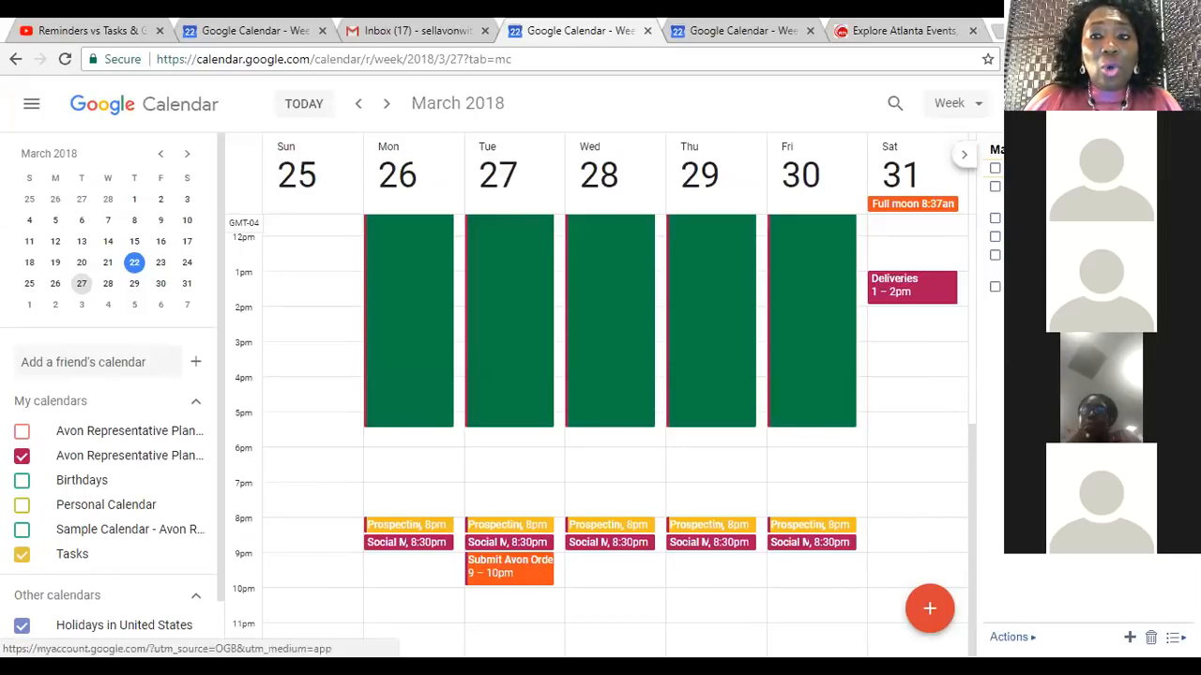
Step: Go to the Gmail inbox, open the Virtual Lunch & Learn conversation and expand its original invitation message
left_click(1080, 103)
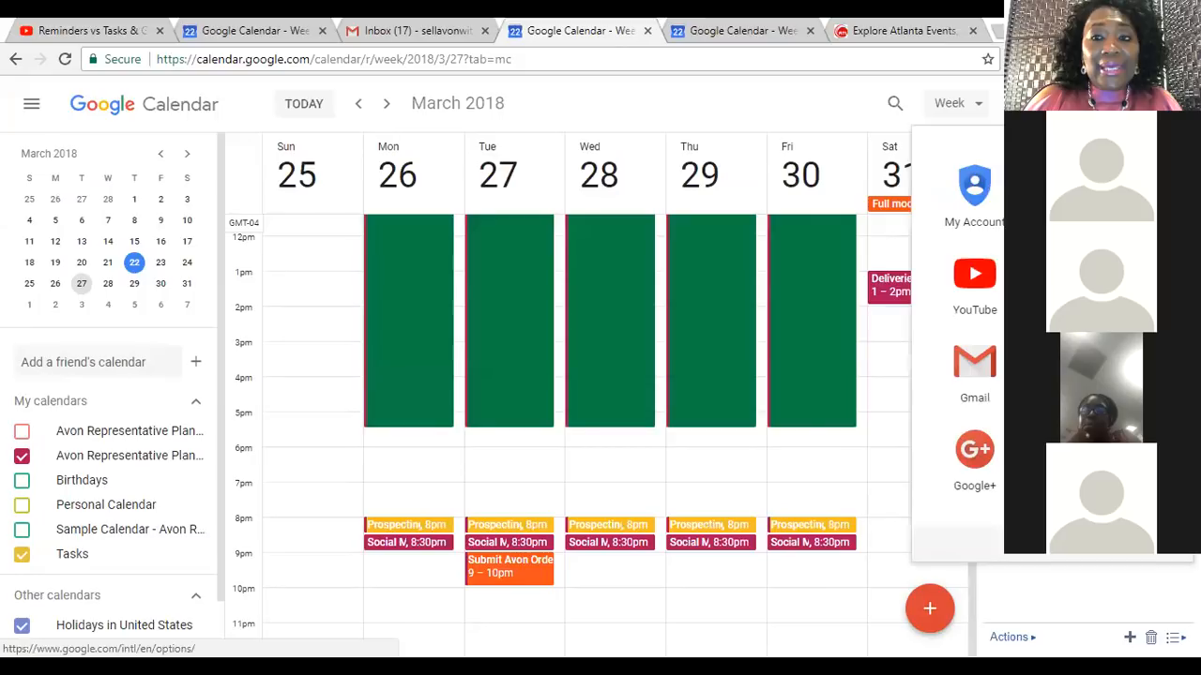
left_click(974, 374)
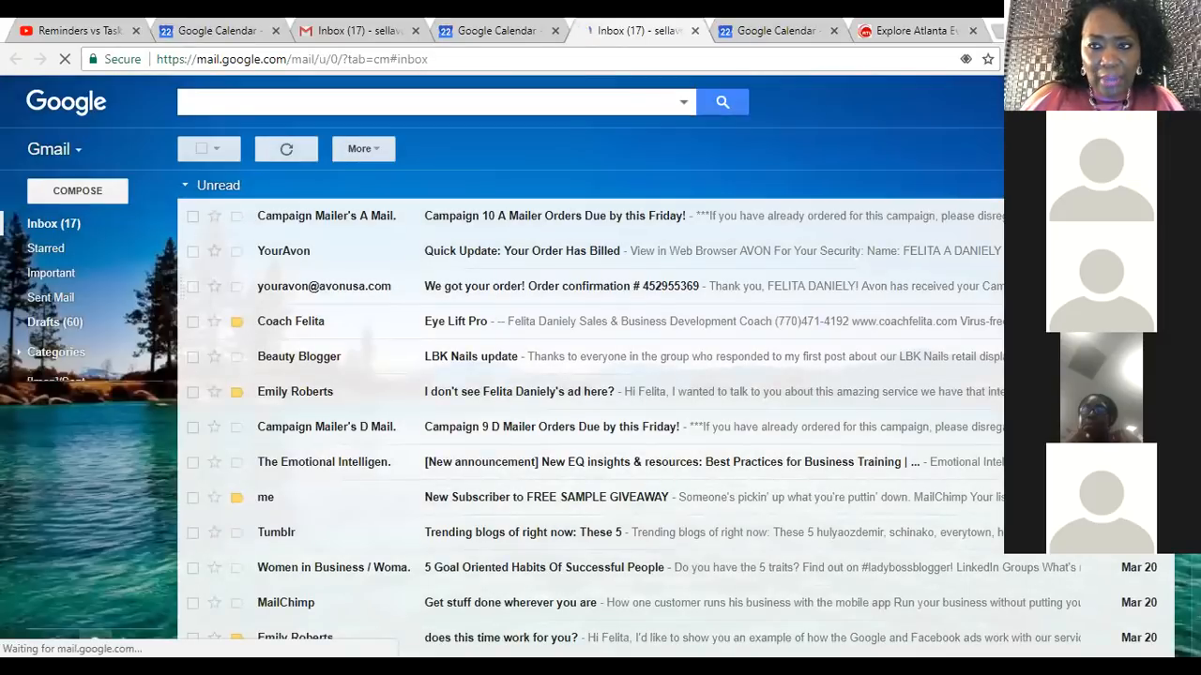
scroll(591, 412, "down", 3)
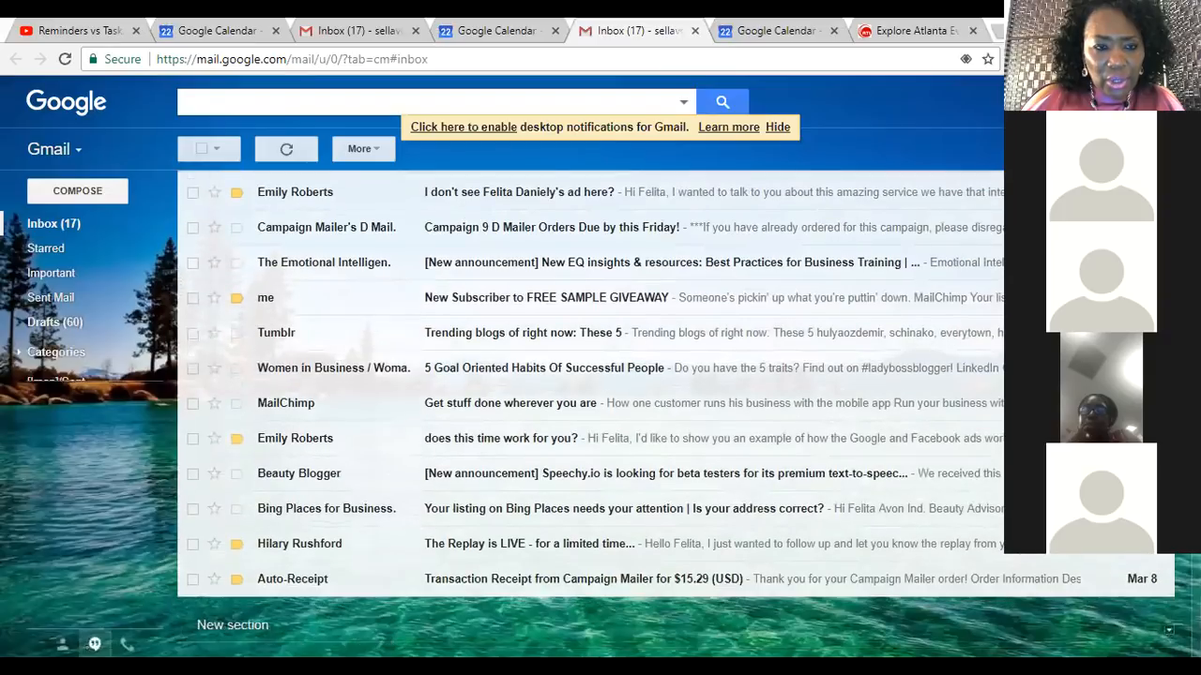
scroll(591, 394, "down", 1)
scroll(591, 413, "down", 3)
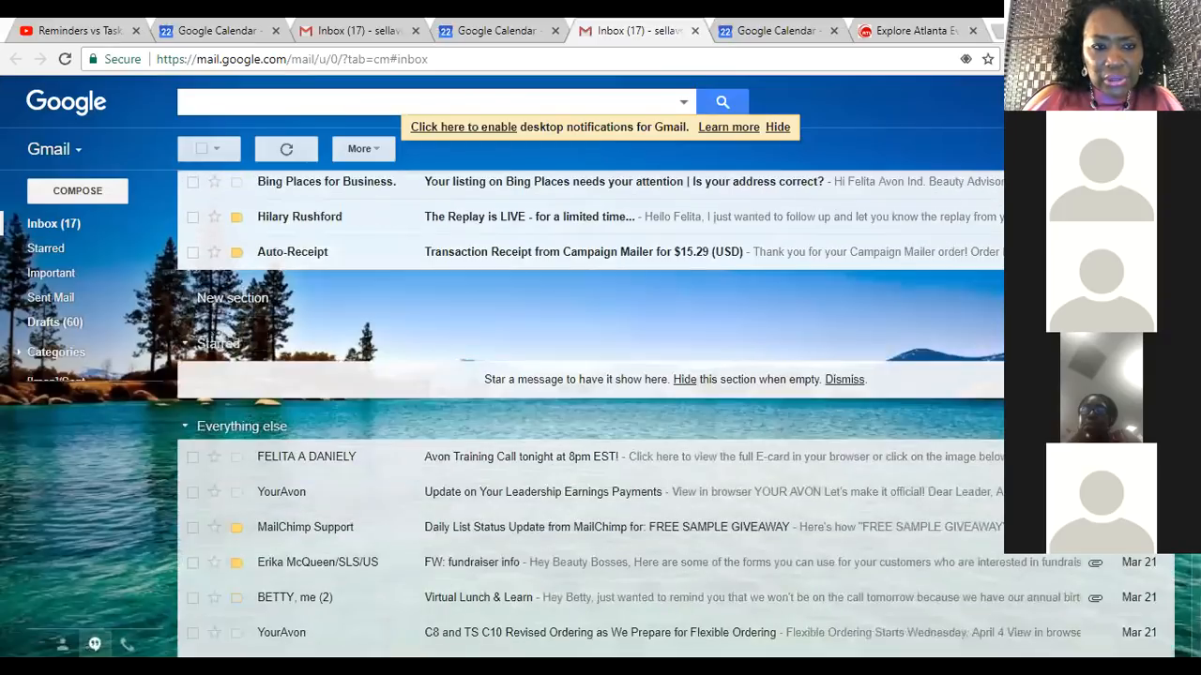
scroll(591, 413, "down", 1)
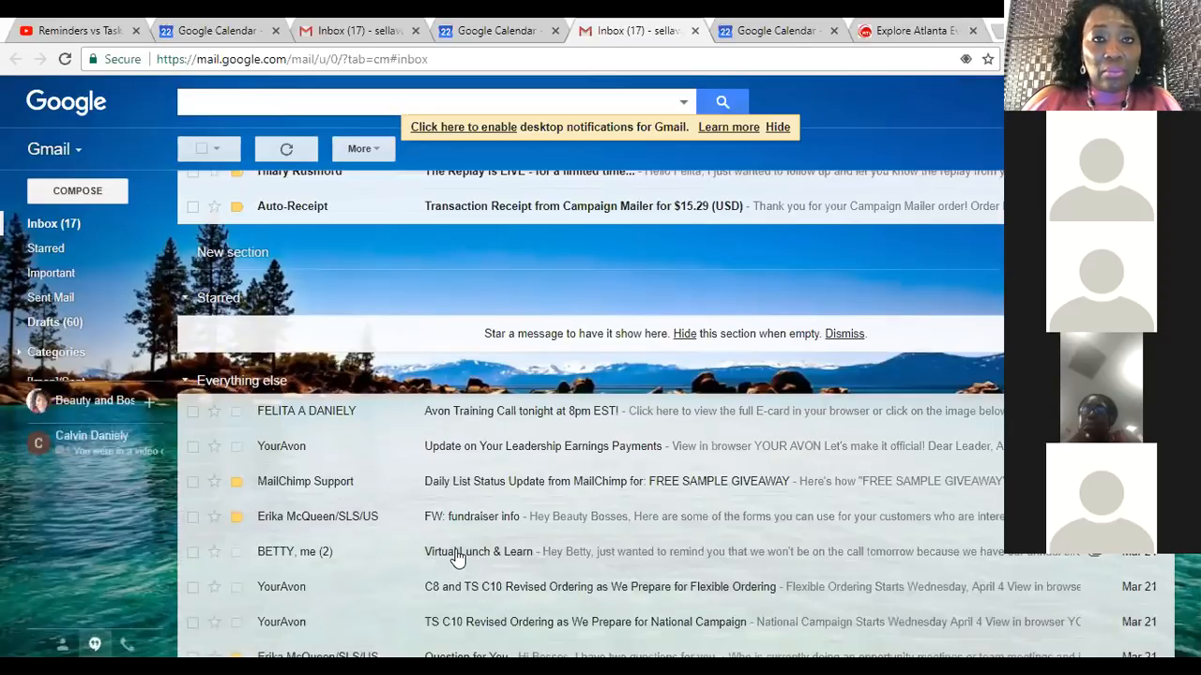
left_click(457, 555)
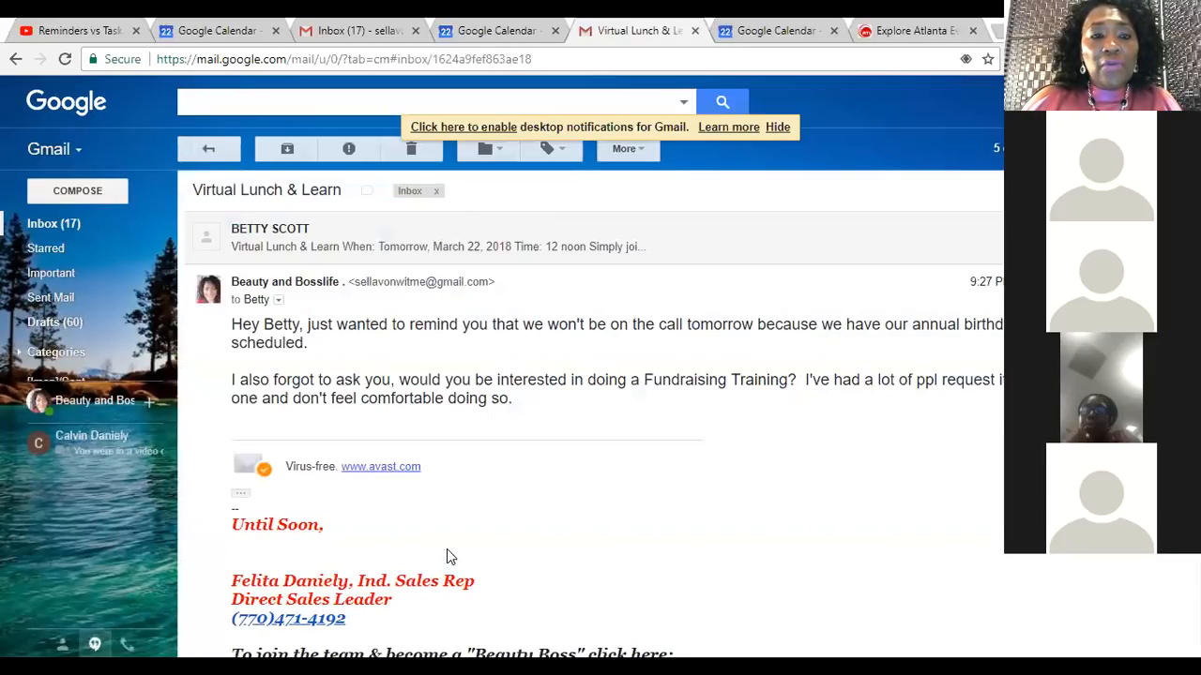
left_click(341, 254)
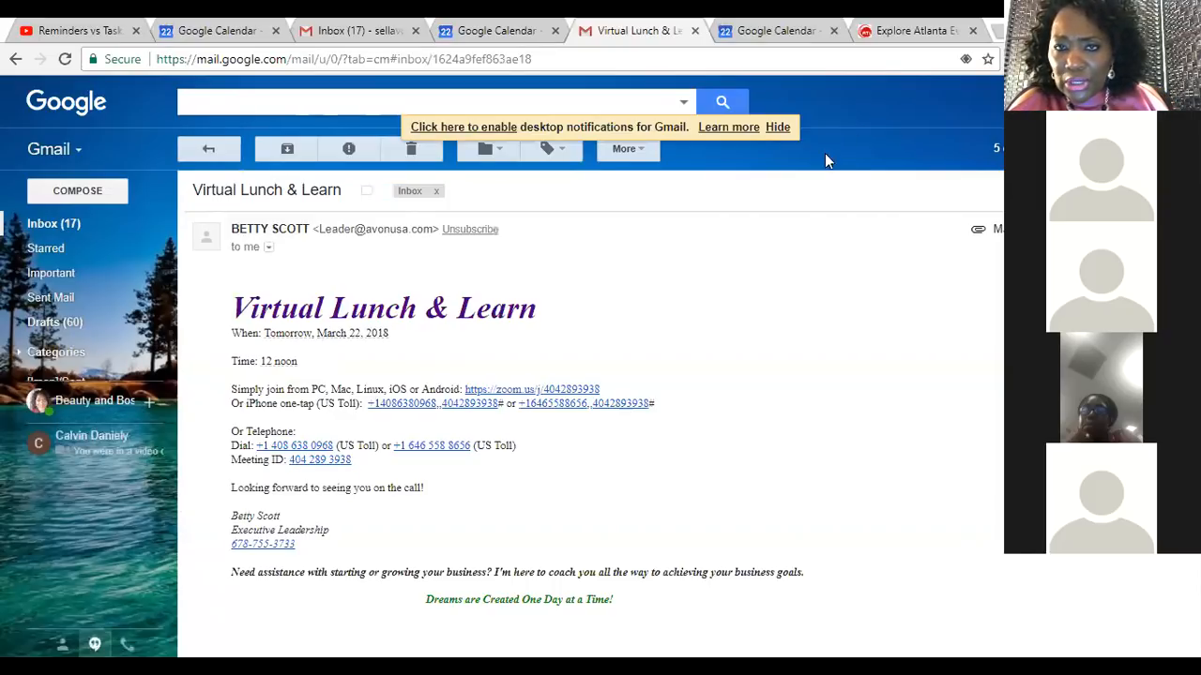
Step: Create a calendar event from the Virtual Lunch & Learn email and set its time from 12:00pm to 12:30pm
left_click(640, 149)
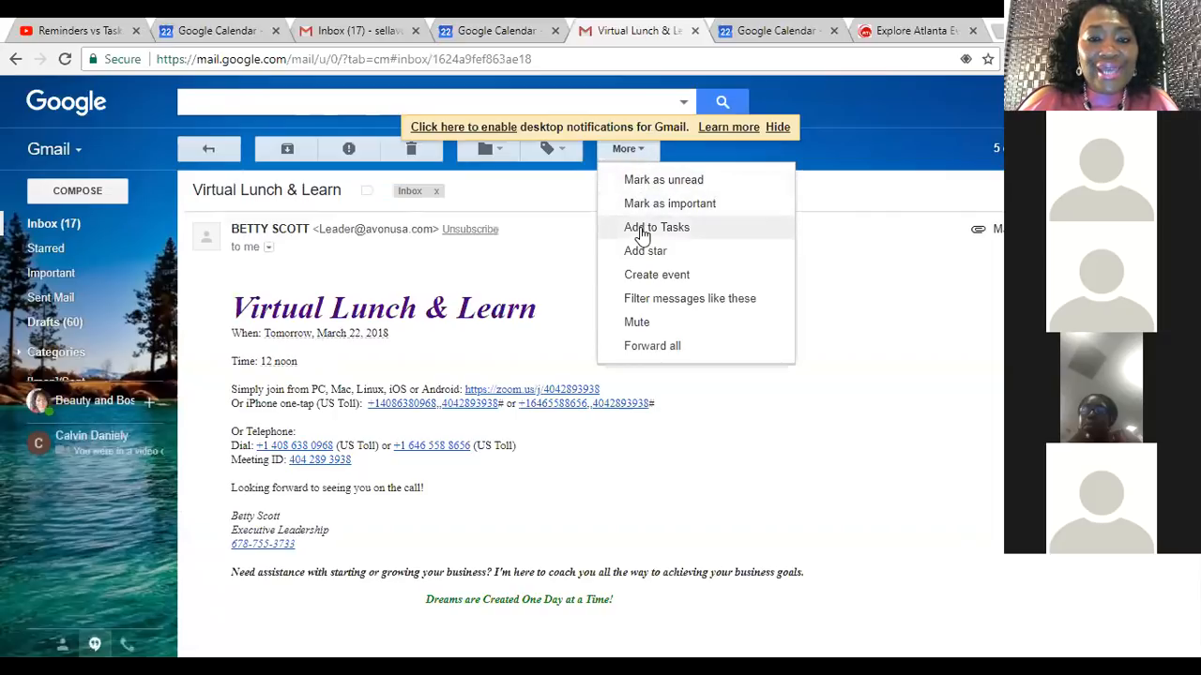
left_click(636, 278)
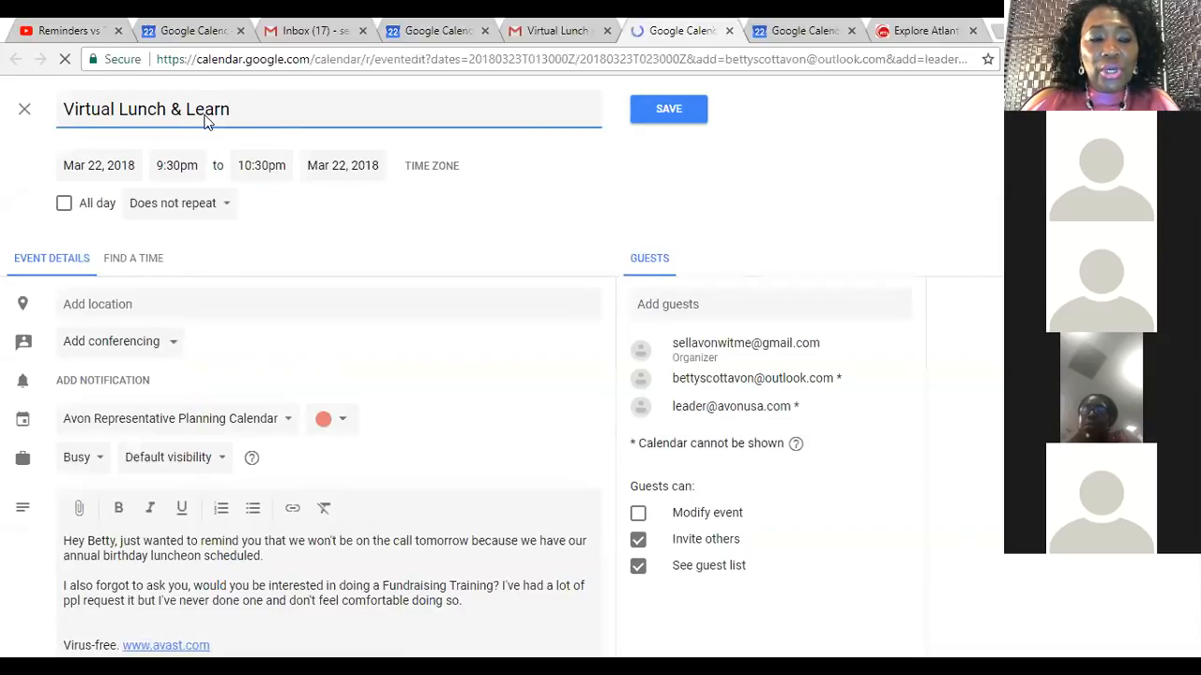
left_click(183, 173)
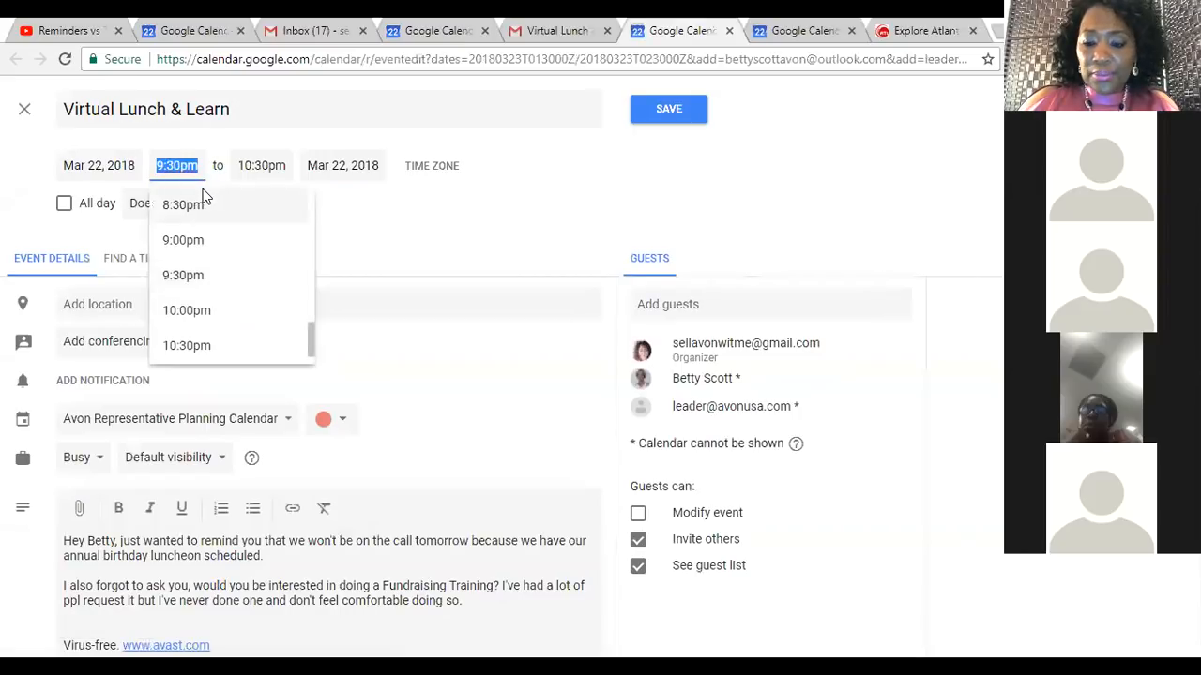
type("12")
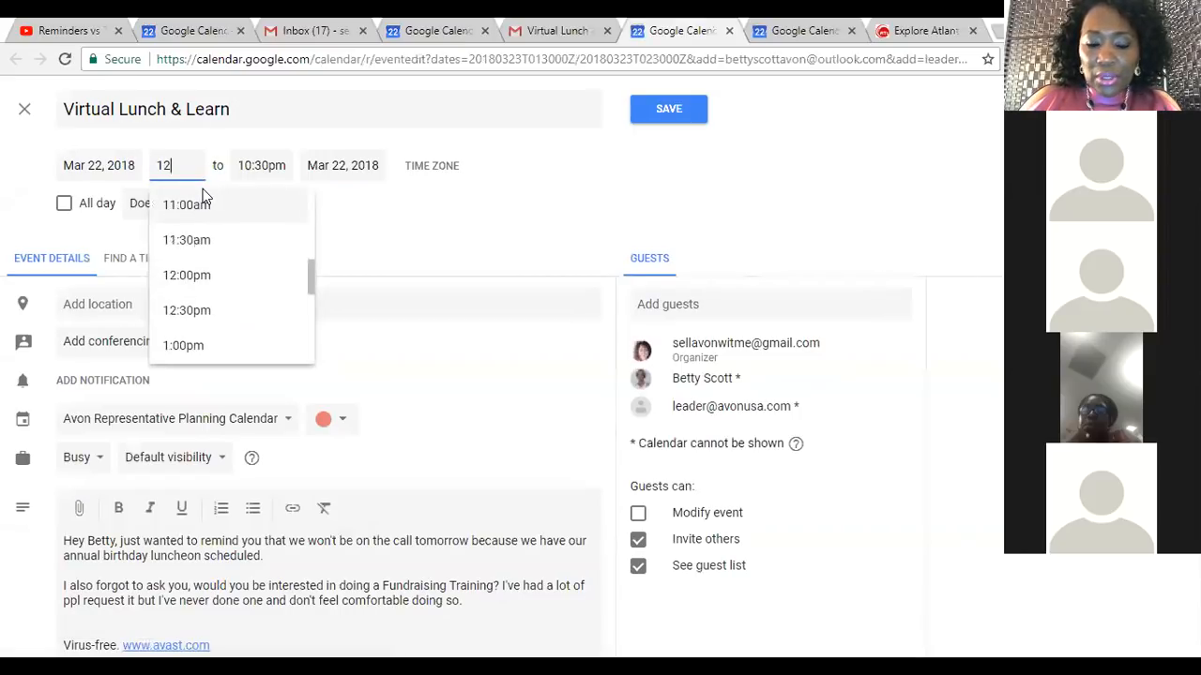
left_click(215, 275)
left_click(268, 165)
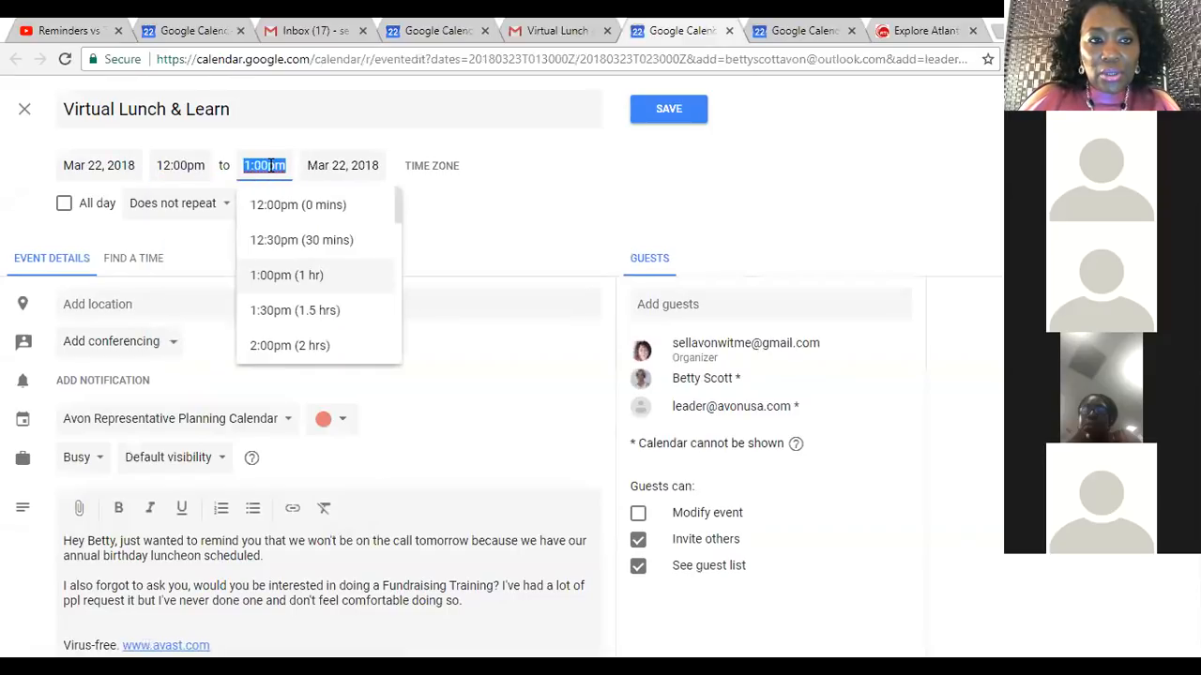
left_click(326, 242)
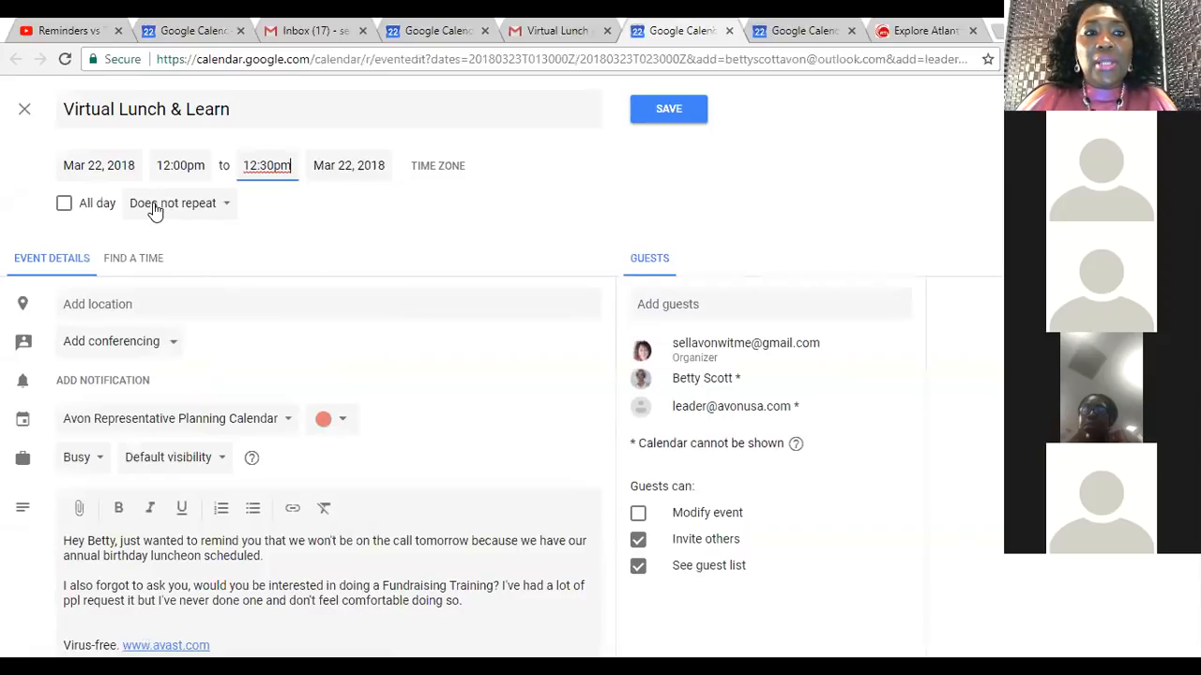
Step: Make the Virtual Lunch & Learn event repeat weekly on Thursday, review its description, and save it without sending invitations to guests
left_click(230, 212)
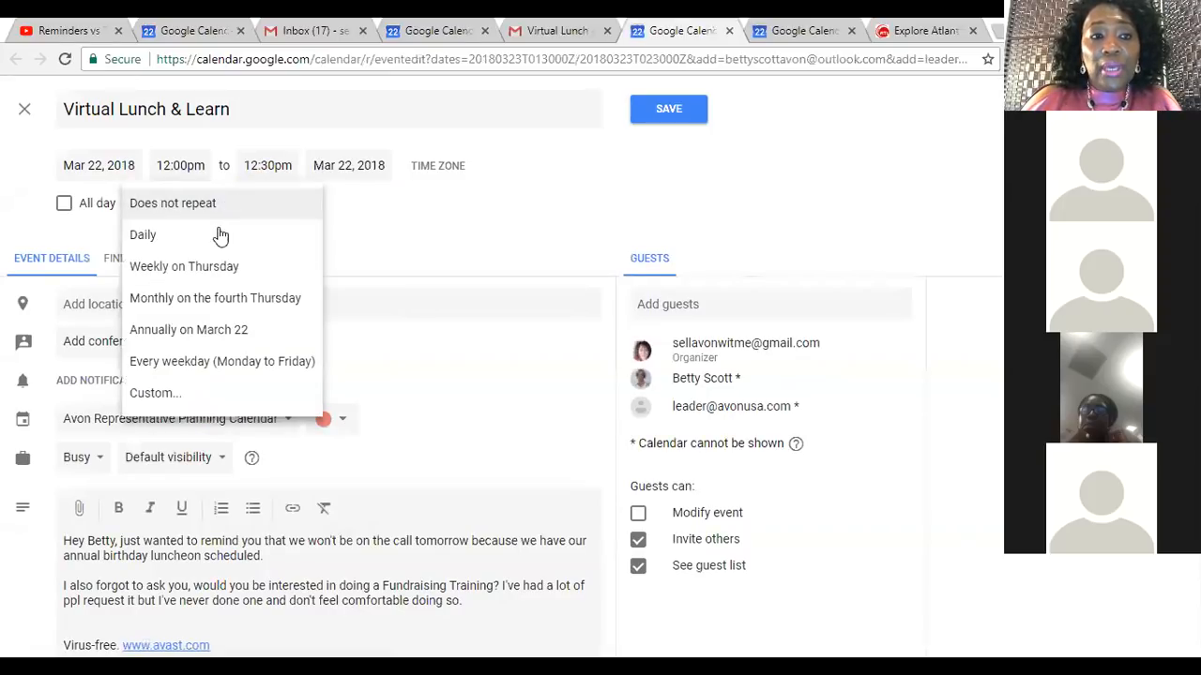
left_click(164, 269)
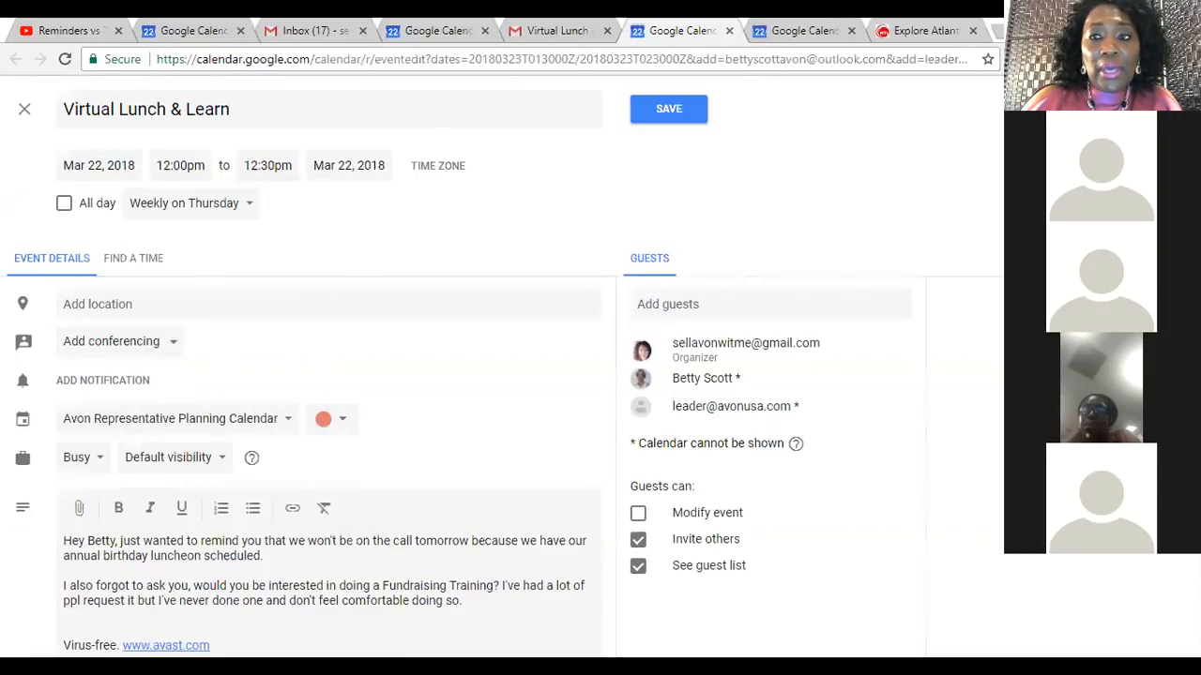
scroll(258, 478, "down", 3)
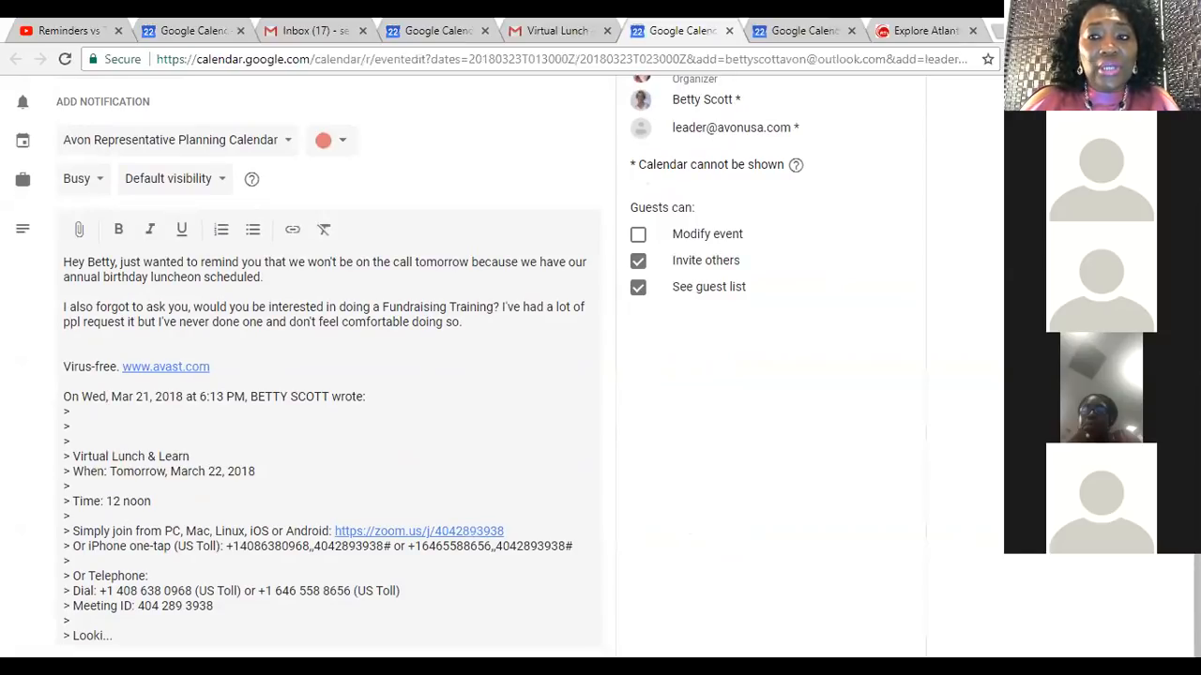
scroll(502, 375, "up", 3)
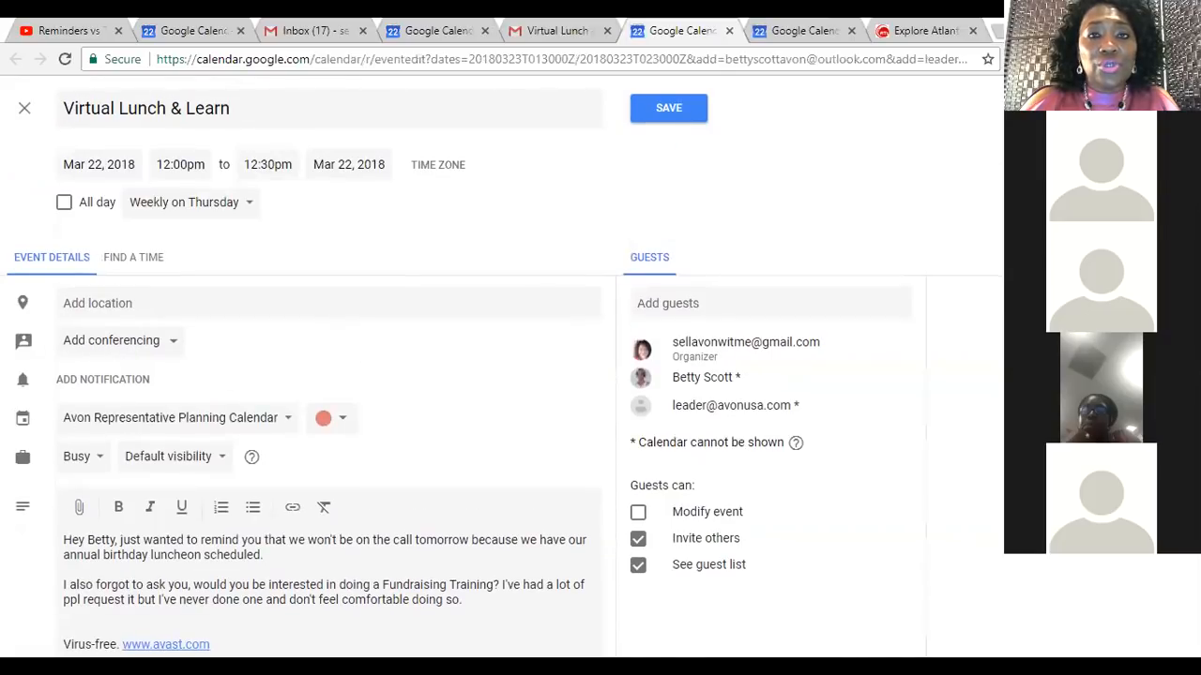
left_click(681, 111)
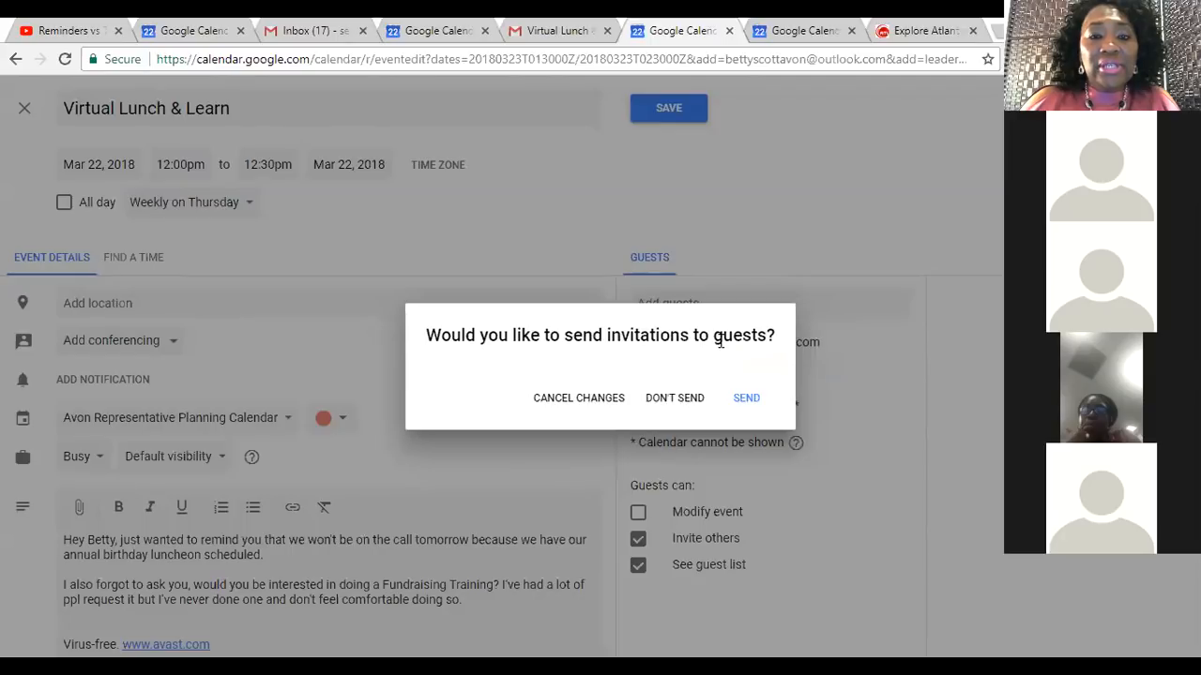
left_click(672, 401)
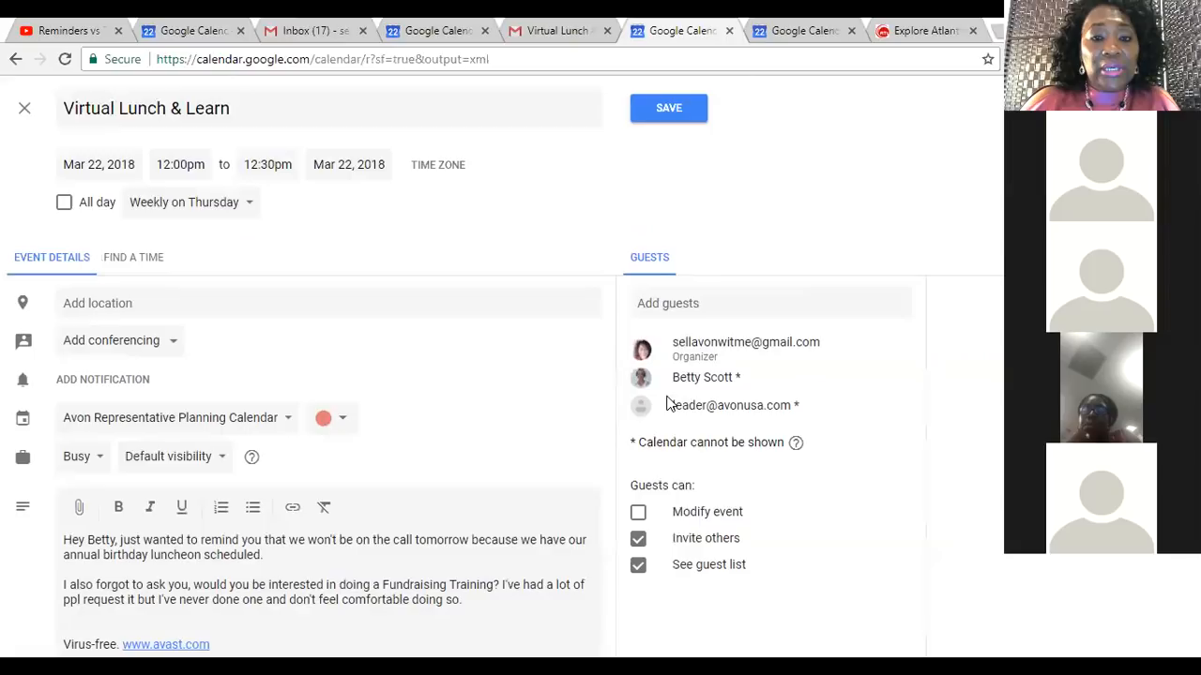
left_click(683, 109)
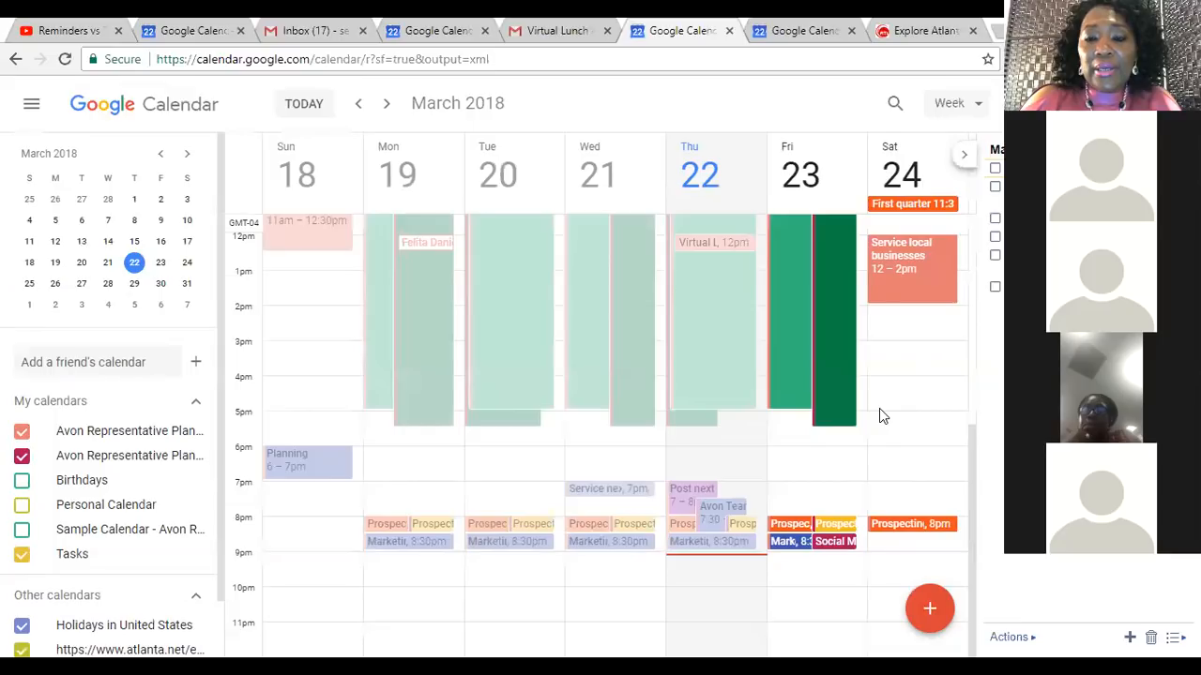
Step: Switch to the How to Create a Master Calendar presentation in PowerPoint and select the Q&A slide
key("alt+Tab")
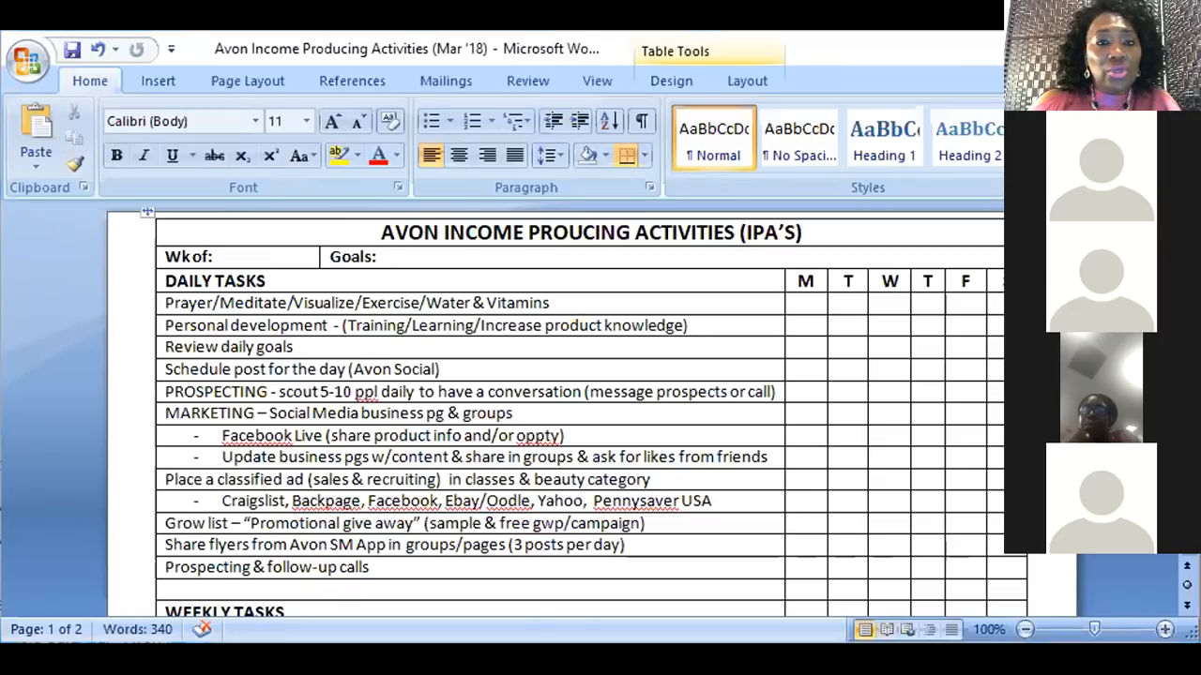
key("alt+Tab")
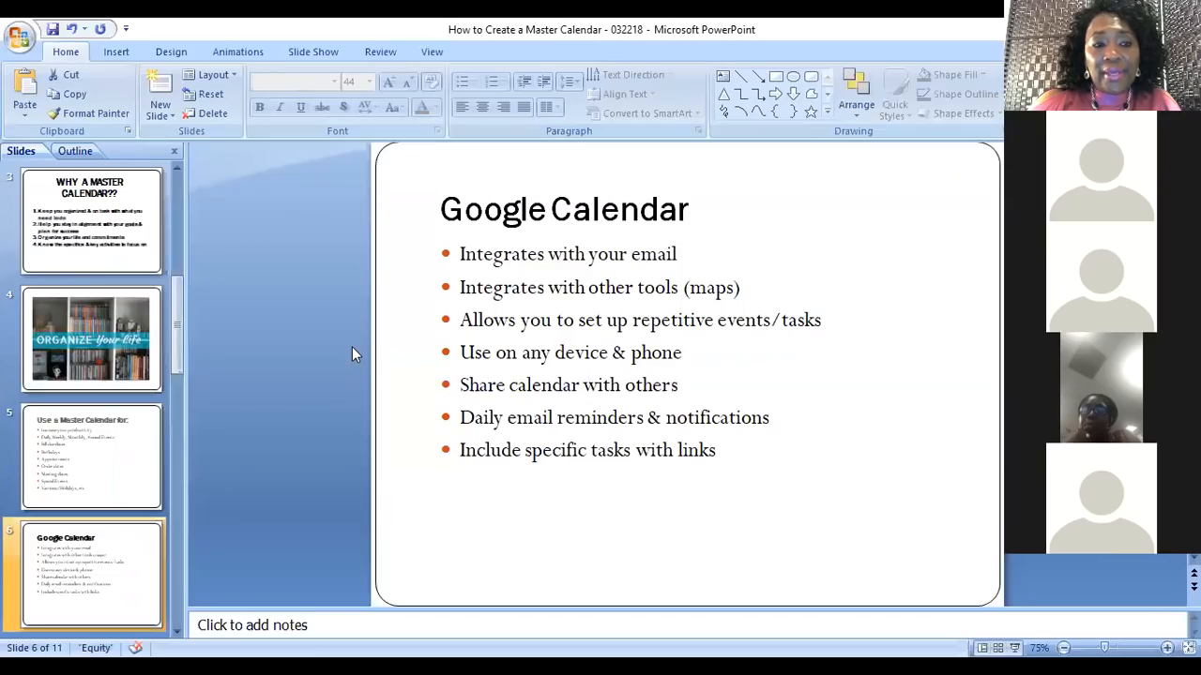
left_click(179, 633)
left_click(106, 583)
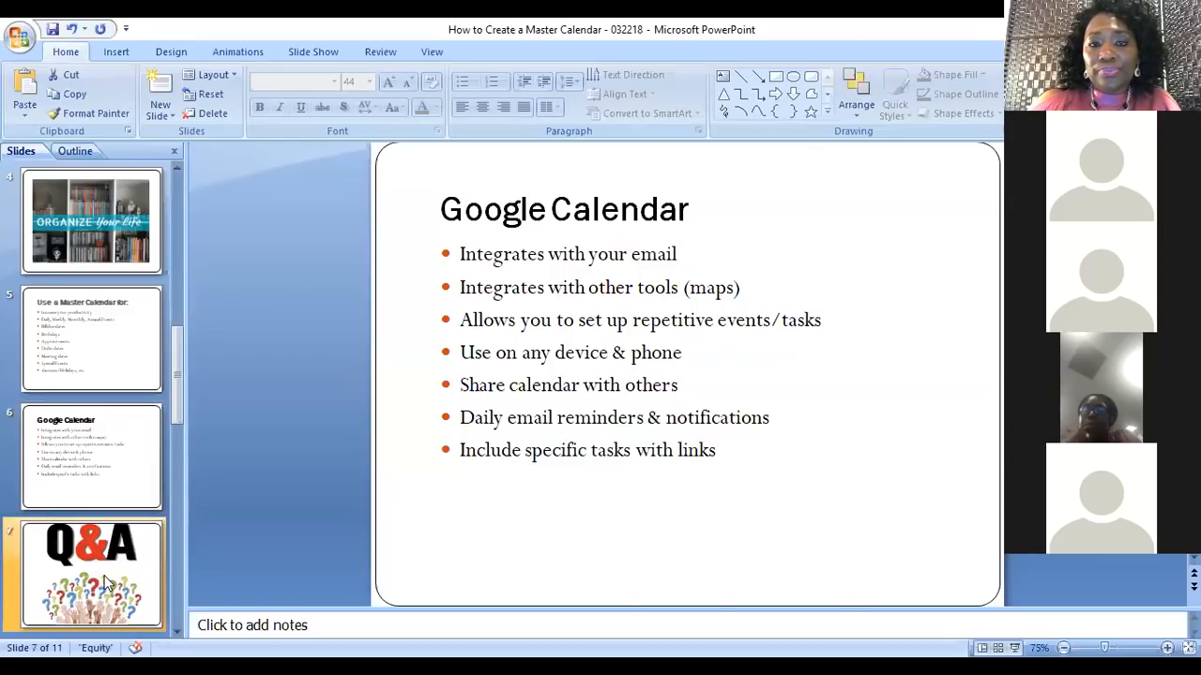
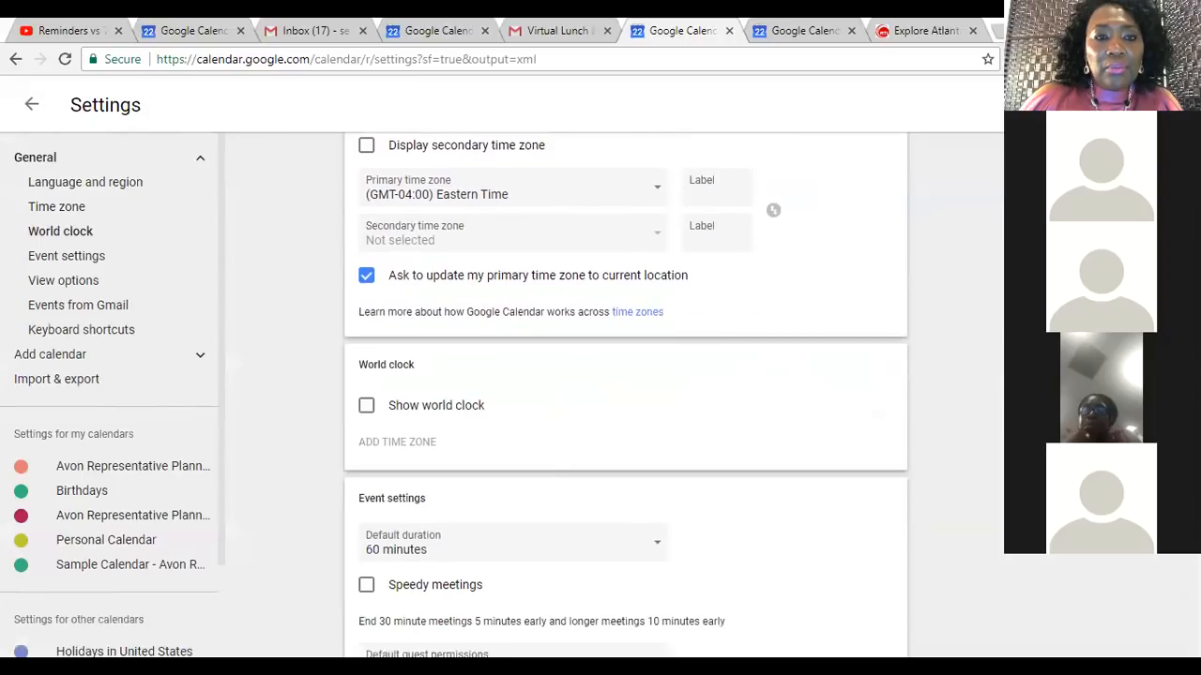
Step: Look through the Google Calendar general settings from World clock to Keyboard shortcuts, then return to Language and region
scroll(625, 394, "down", 6)
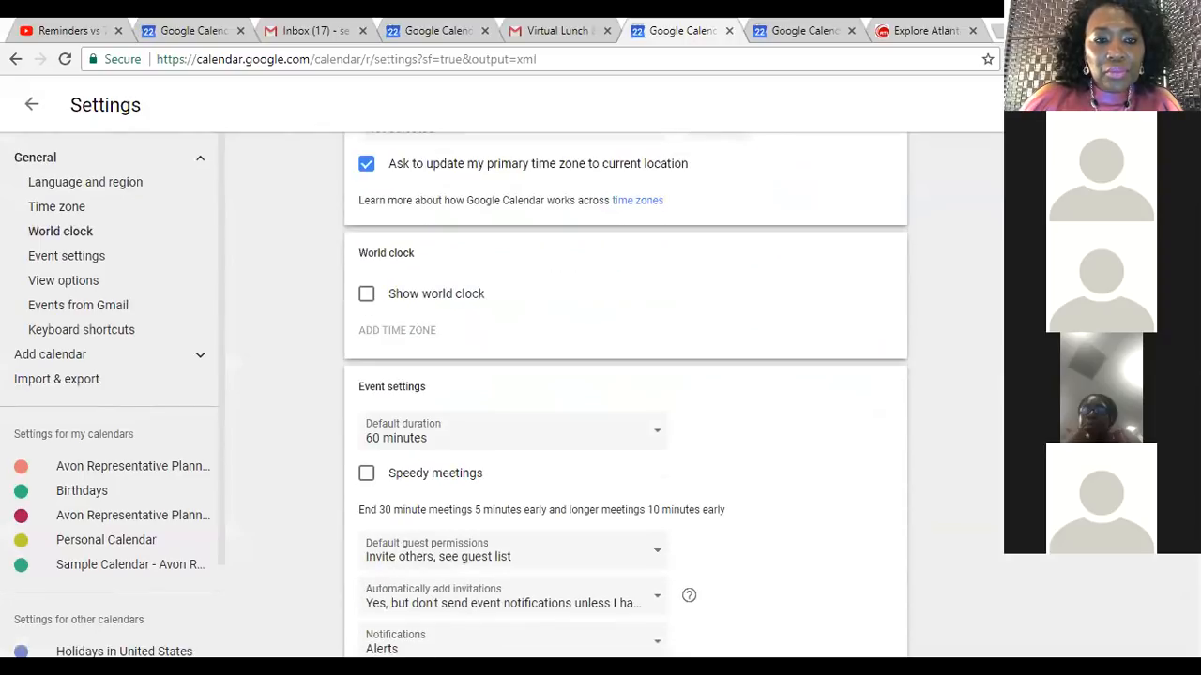
scroll(626, 394, "down", 3)
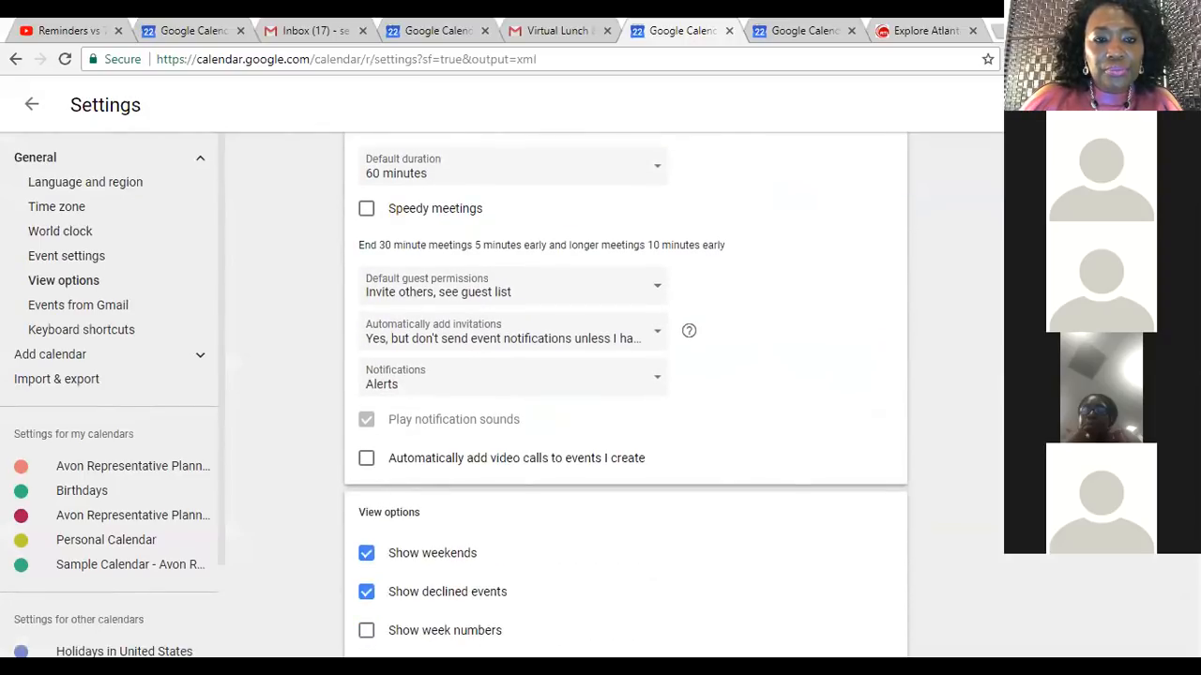
scroll(626, 394, "down", 5)
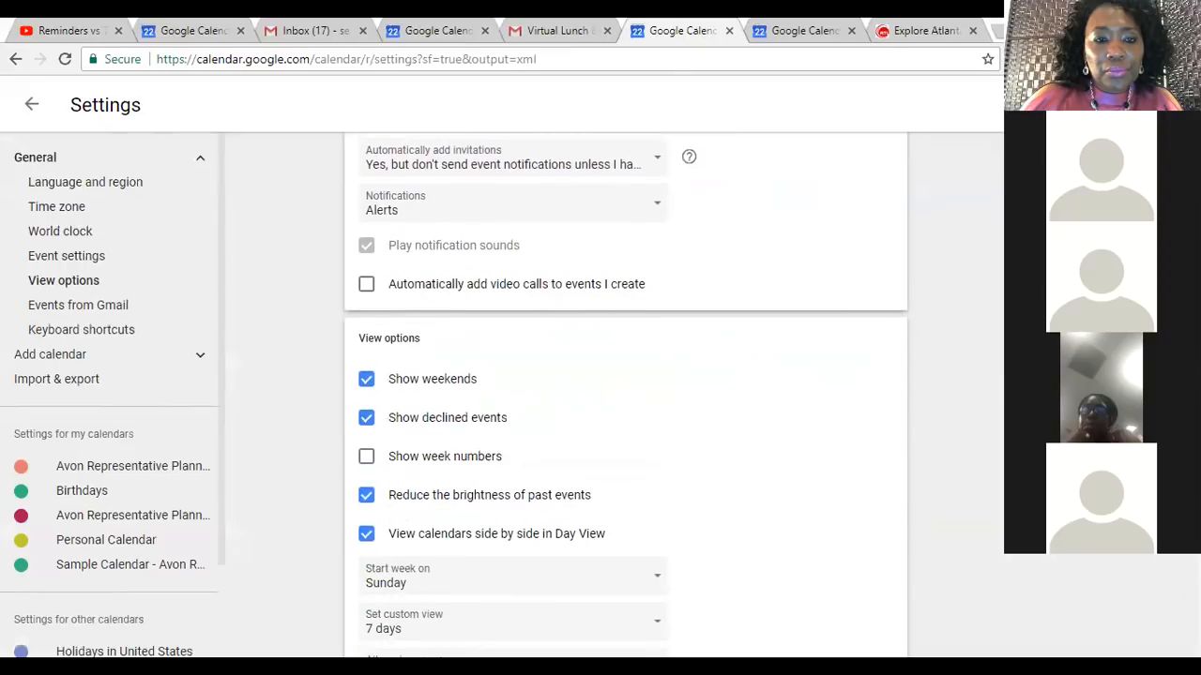
scroll(625, 394, "down", 5)
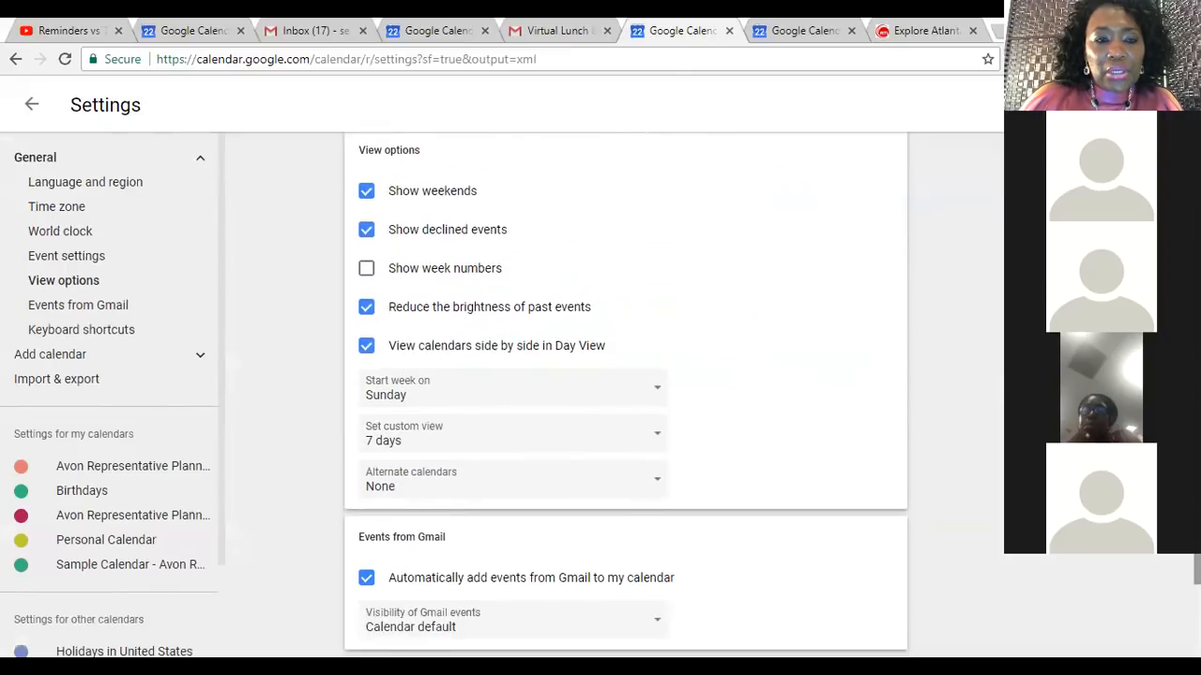
scroll(626, 394, "down", 2)
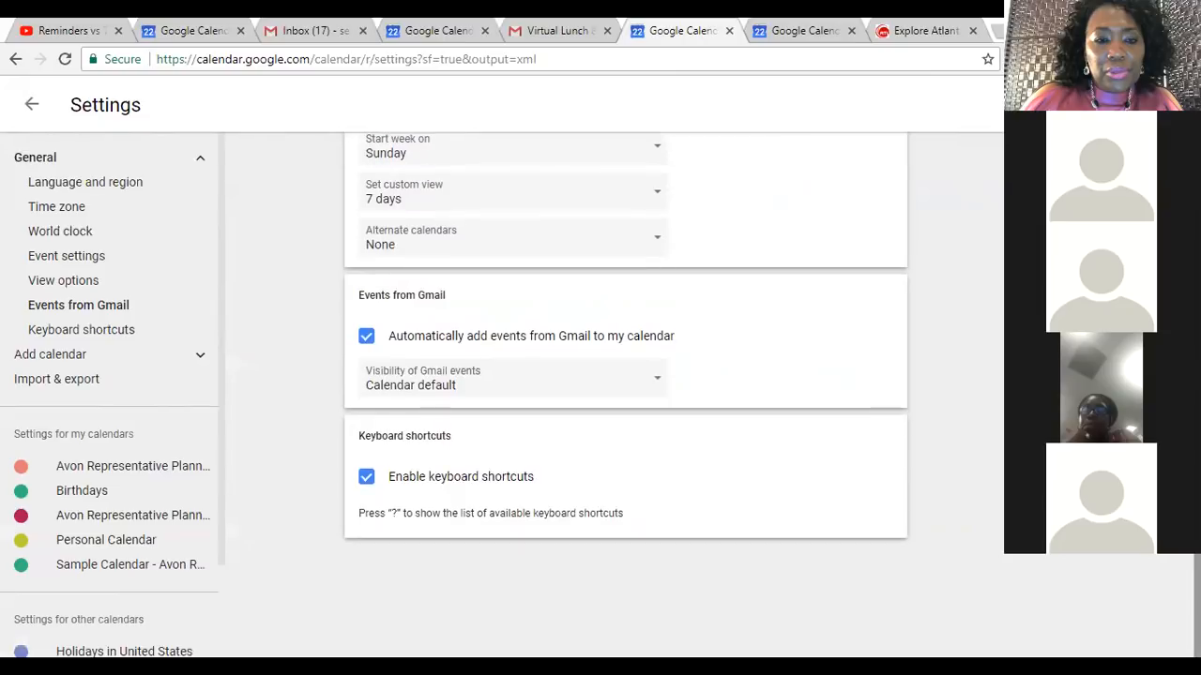
scroll(626, 394, "up", 6)
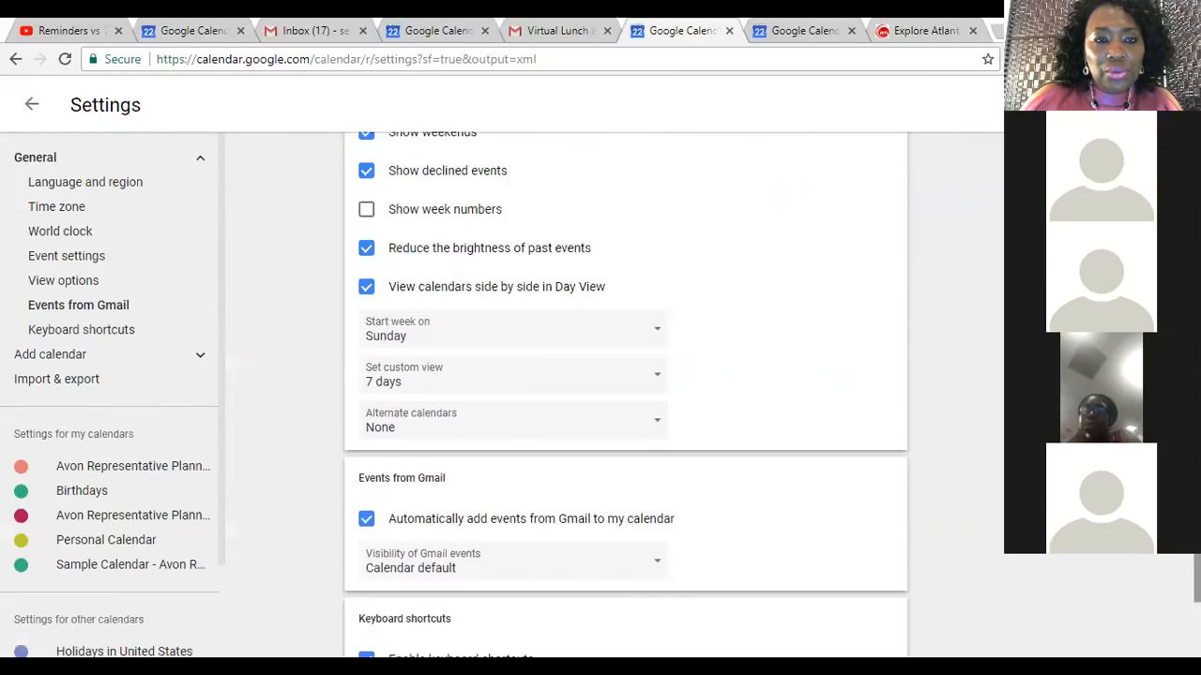
scroll(626, 394, "up", 5)
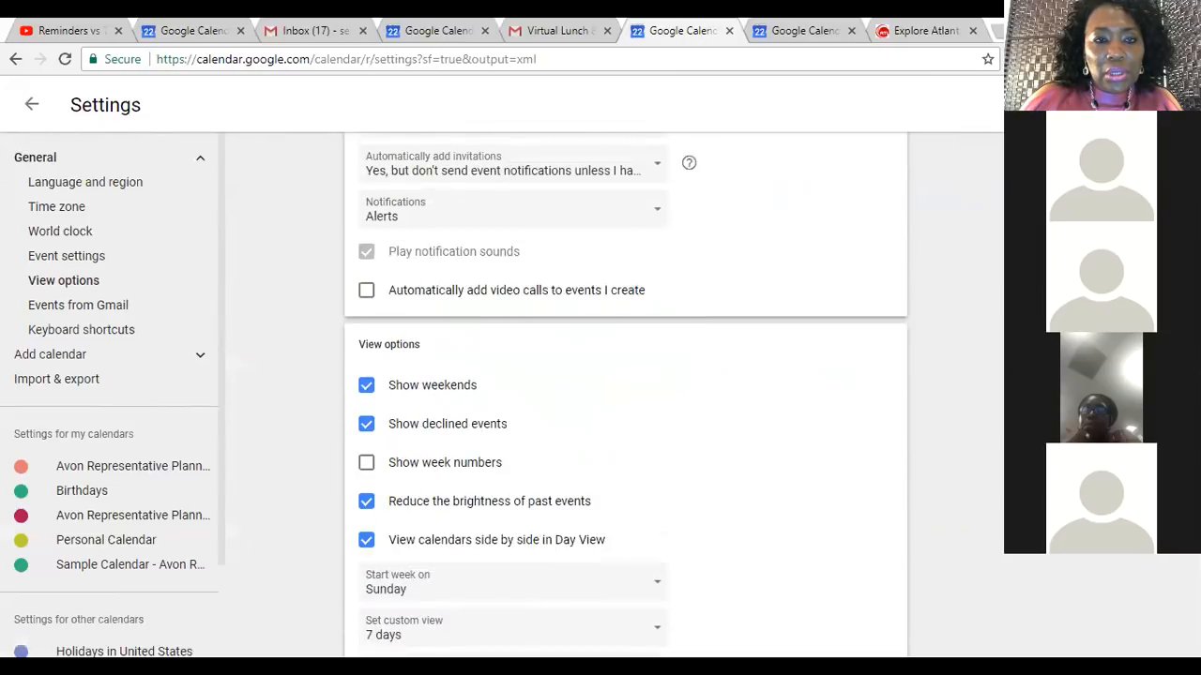
scroll(626, 394, "up", 1)
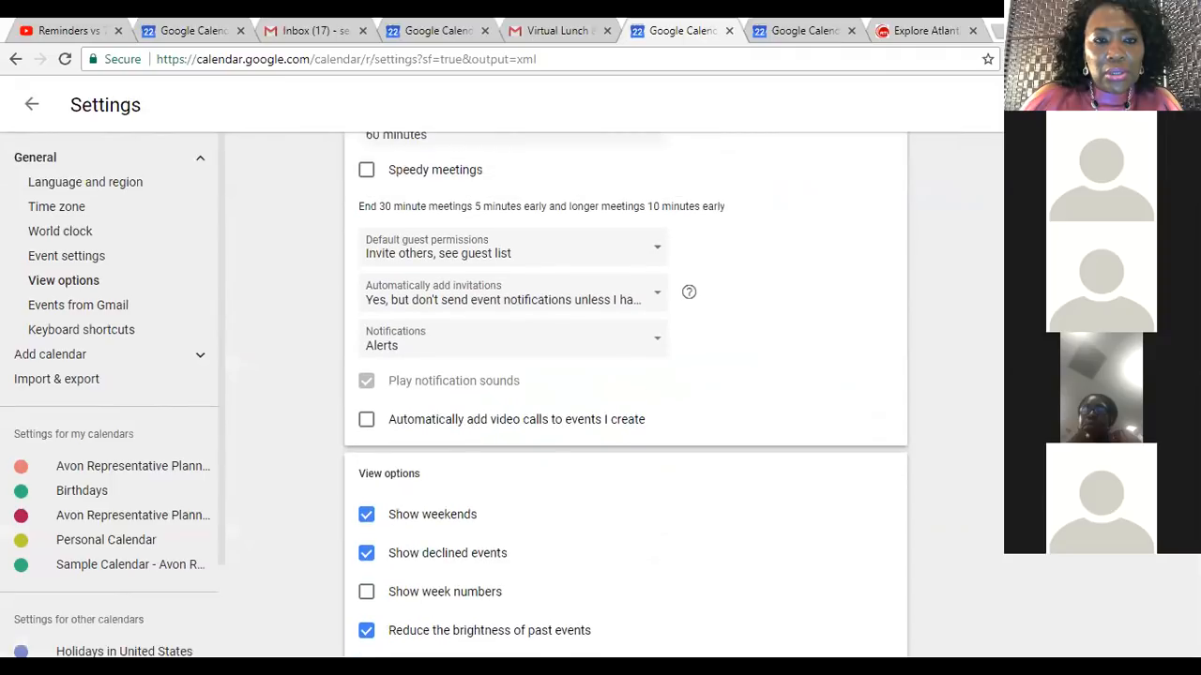
scroll(625, 394, "up", 5)
scroll(626, 394, "up", 5)
scroll(625, 394, "up", 5)
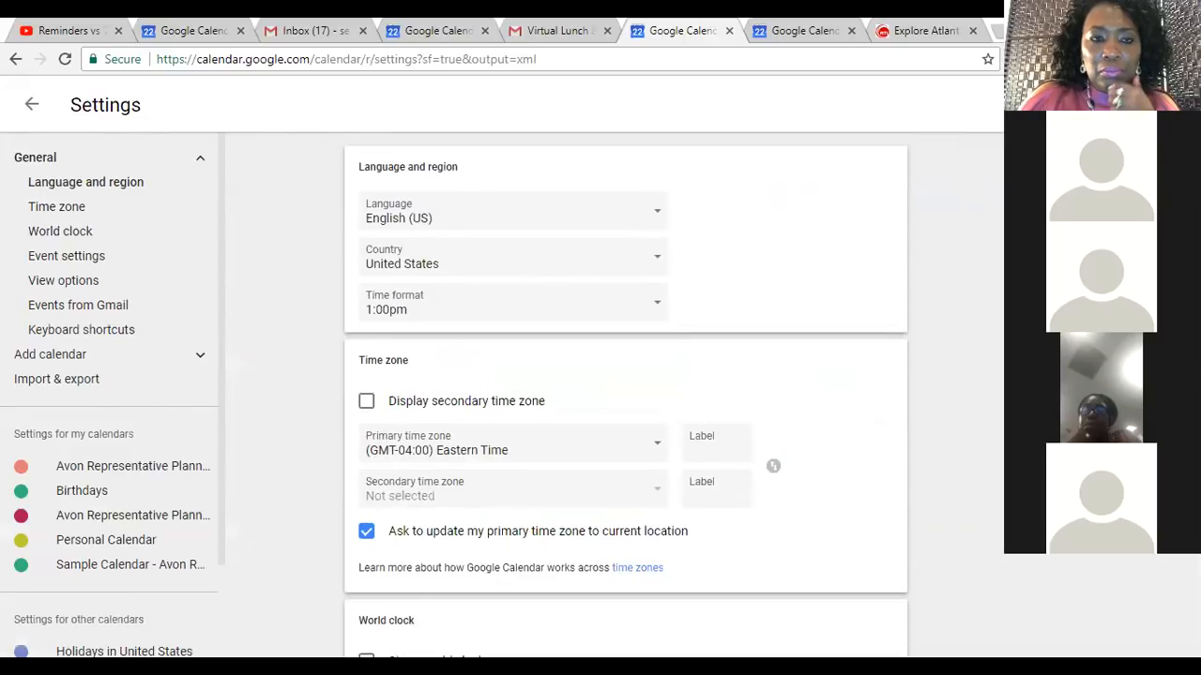
Step: Examine the general settings in order, from Time zone through Event settings and View options to Events from Gmail and Keyboard shortcuts
scroll(625, 394, "down", 1)
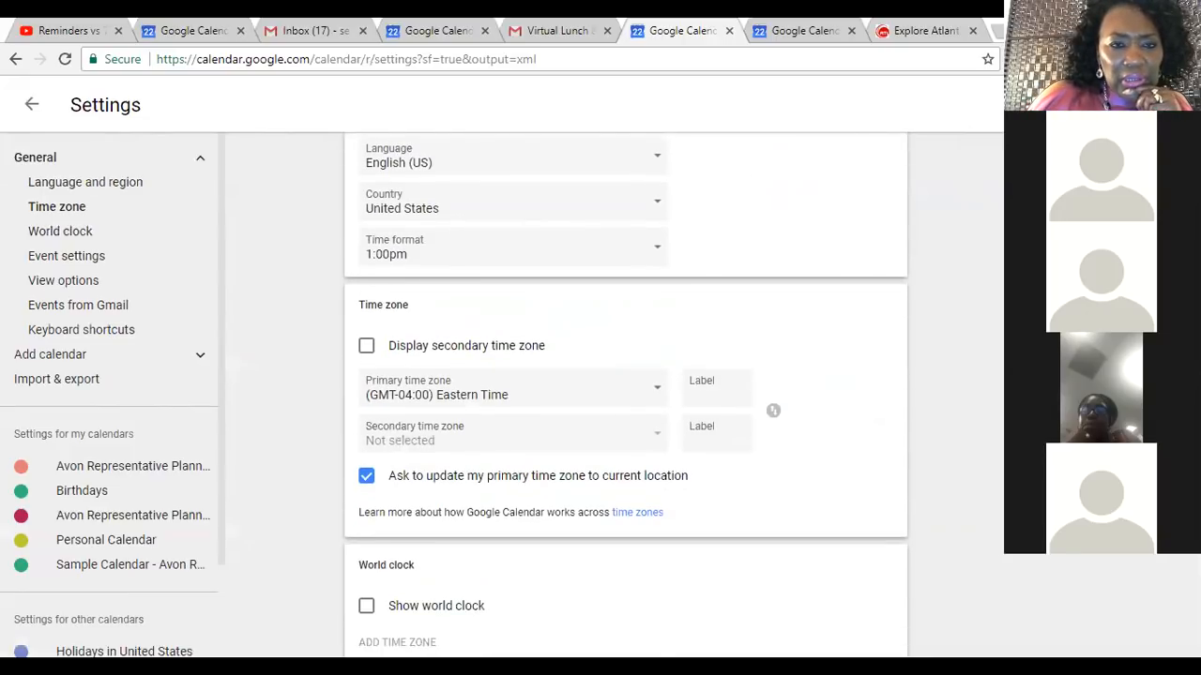
scroll(625, 394, "down", 4)
scroll(625, 394, "down", 3)
scroll(626, 394, "down", 4)
scroll(626, 394, "down", 2)
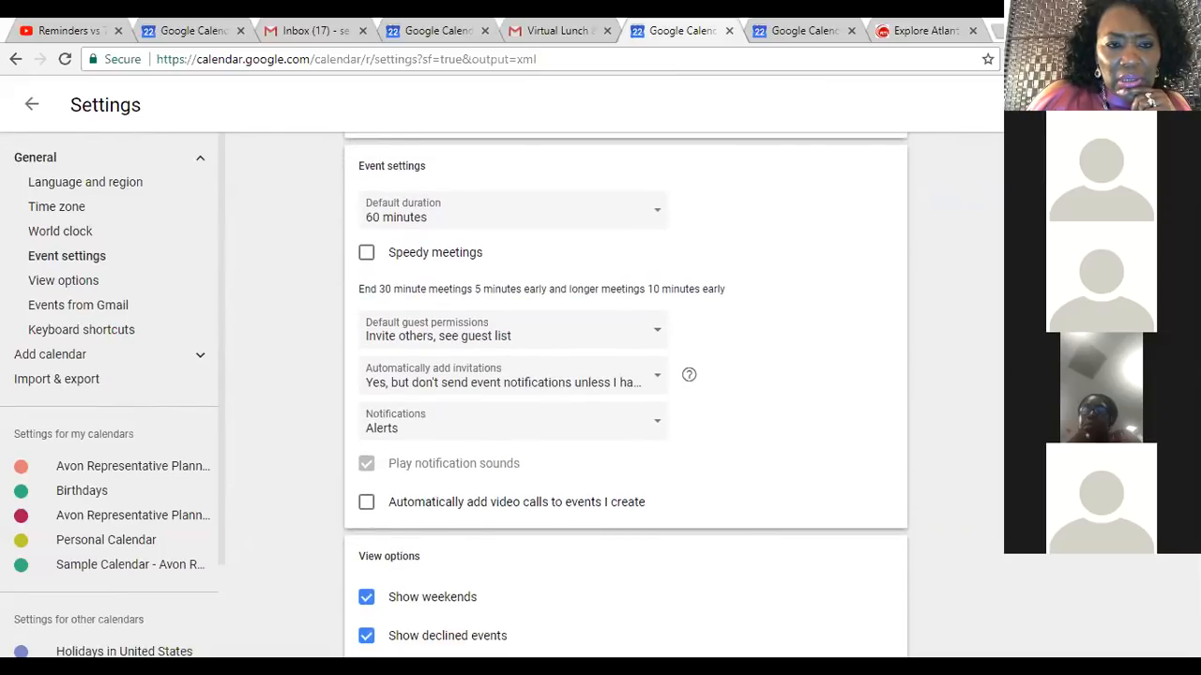
scroll(625, 397, "down", 2)
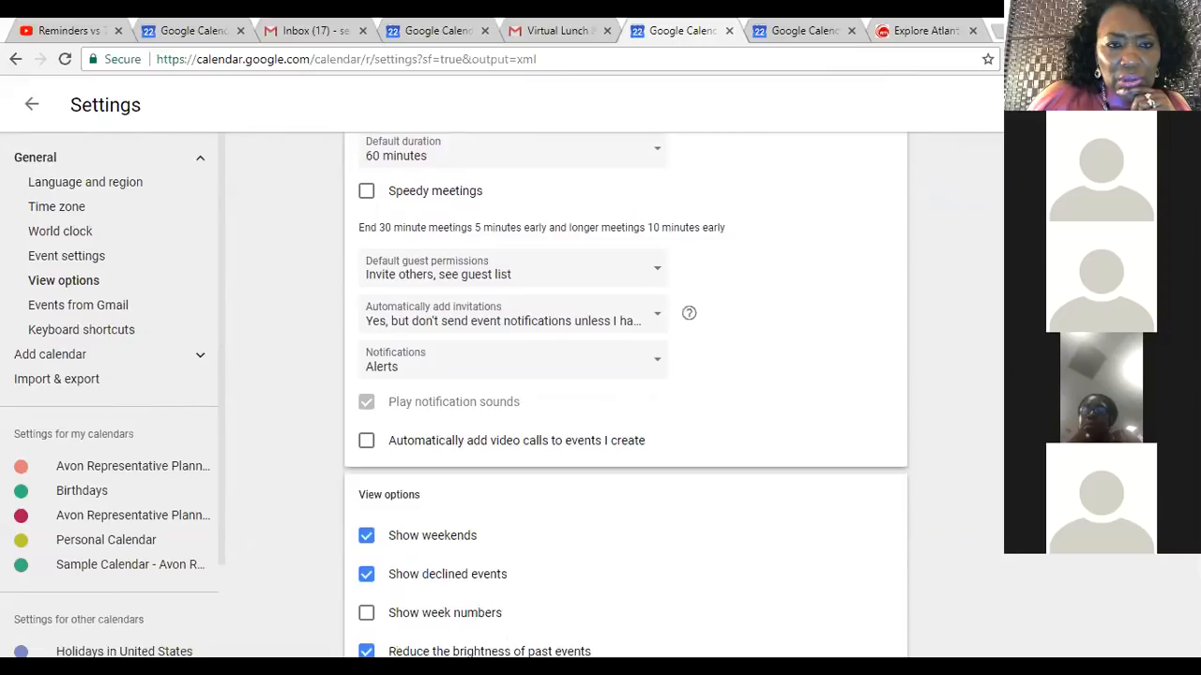
scroll(625, 394, "down", 3)
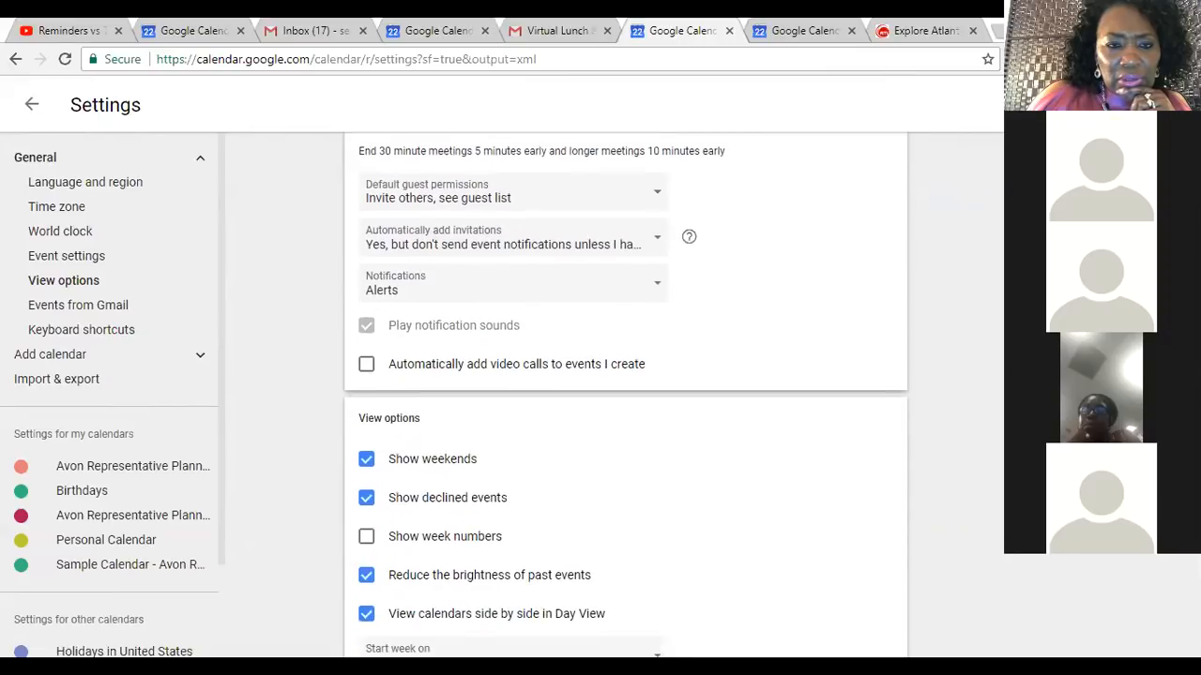
scroll(626, 394, "down", 2)
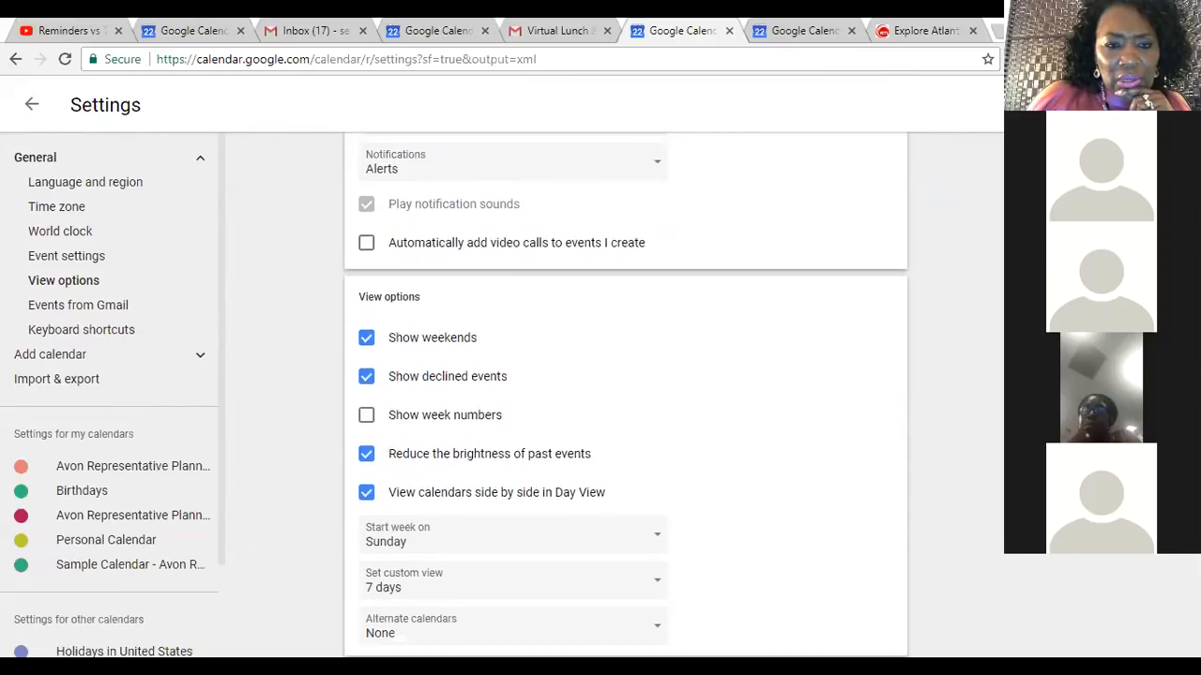
scroll(625, 394, "down", 2)
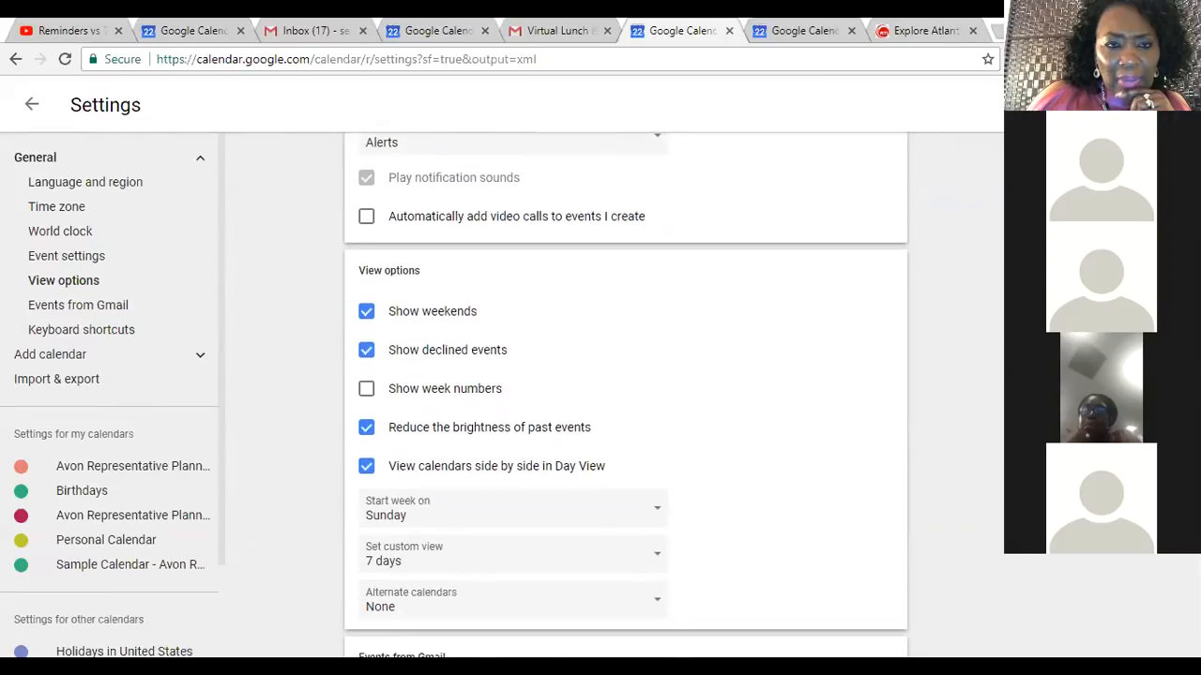
scroll(626, 394, "down", 3)
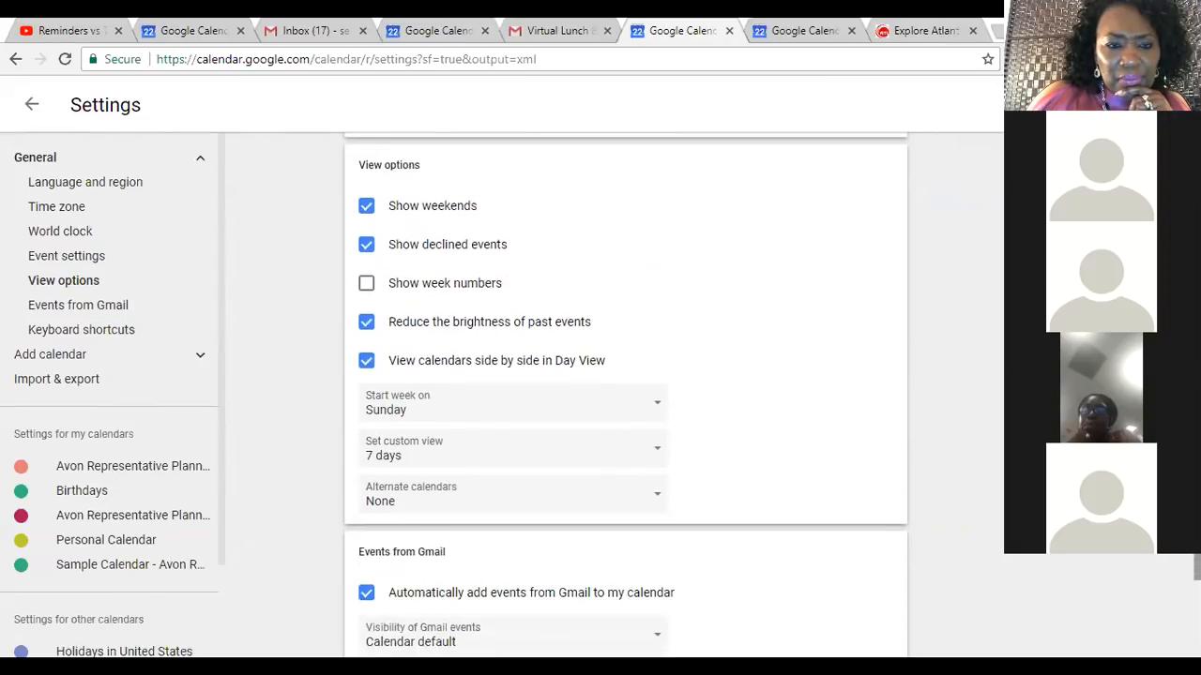
scroll(625, 394, "down", 3)
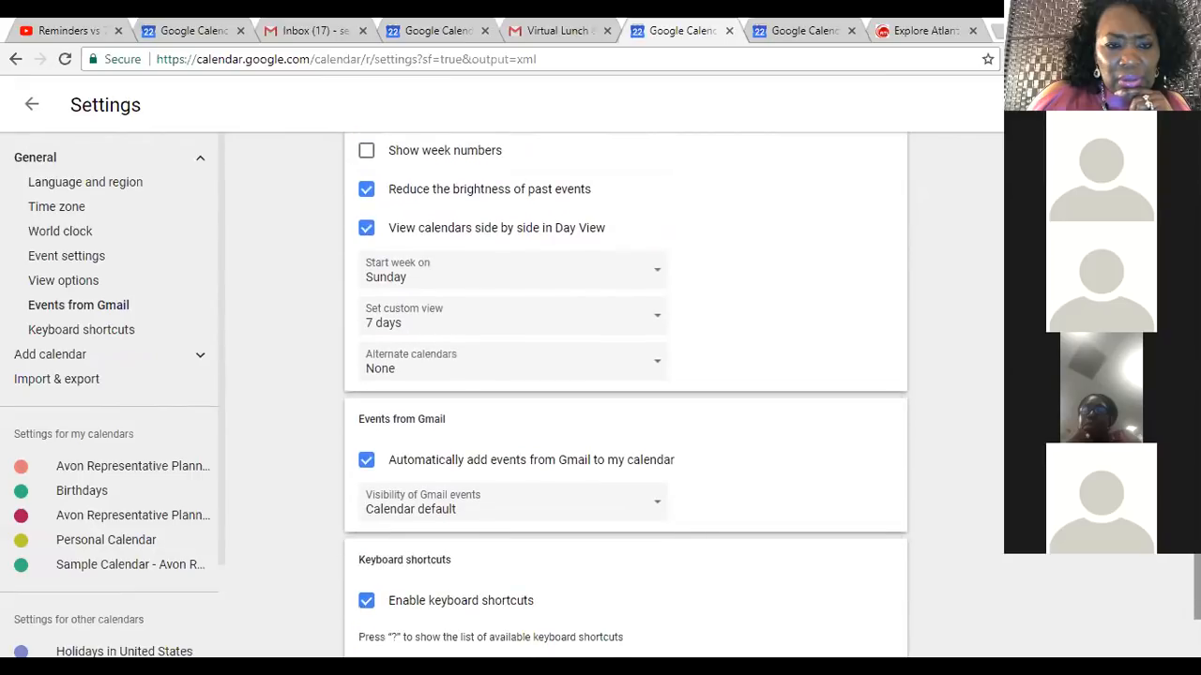
scroll(626, 394, "down", 3)
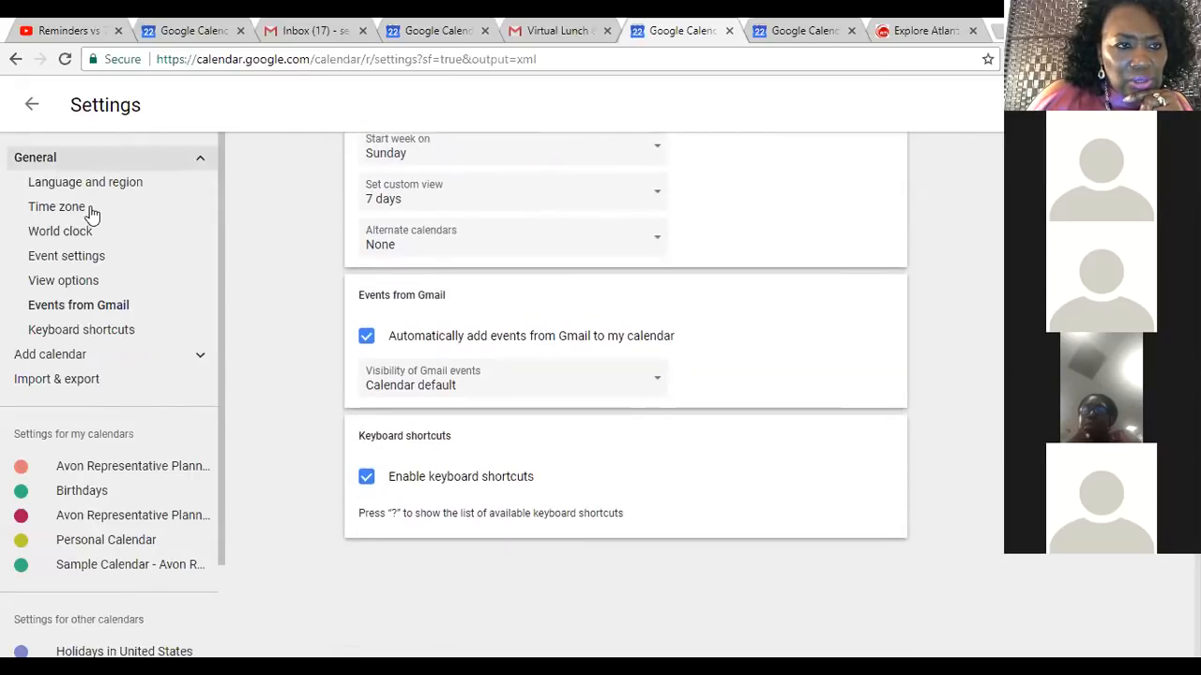
Step: Go to the View options settings and examine them together with the Events from Gmail and Keyboard shortcuts sections
left_click(59, 282)
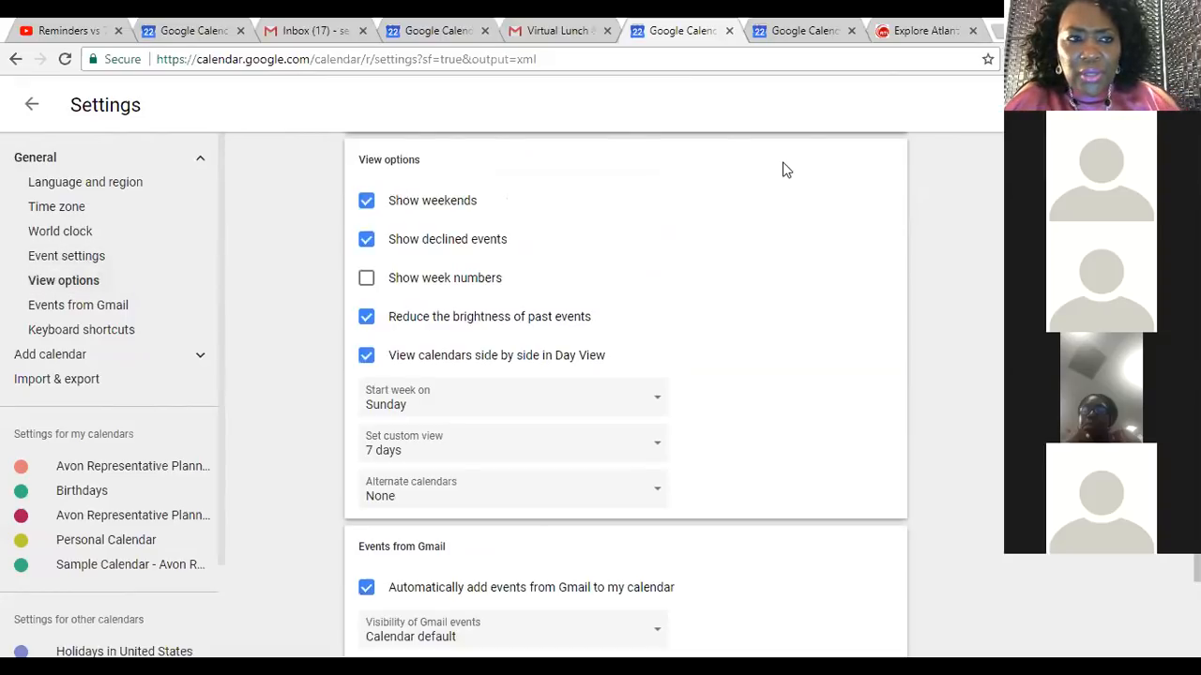
left_click(103, 278)
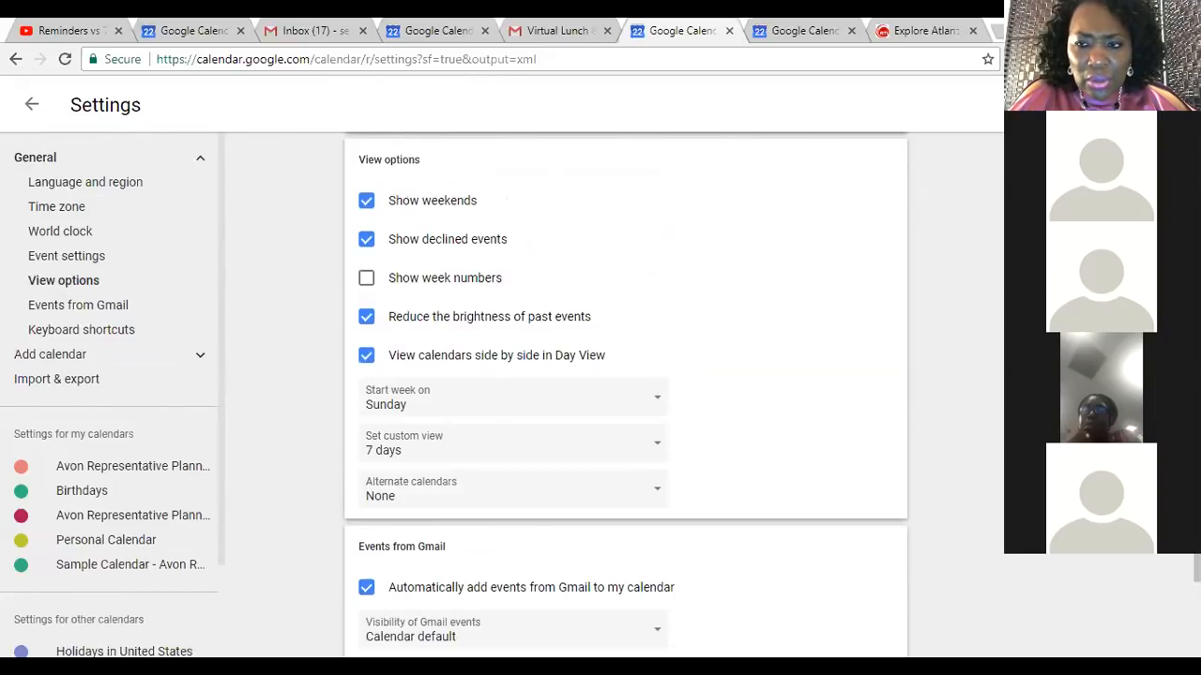
scroll(626, 394, "down", 3)
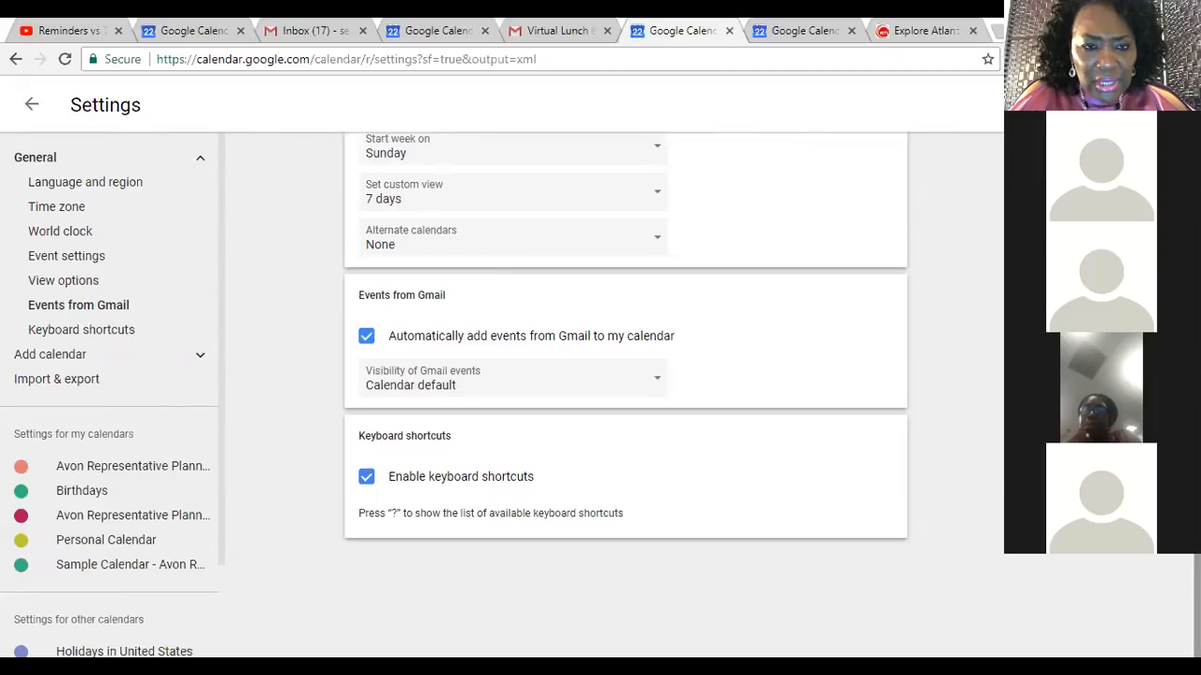
scroll(626, 347, "up", 1)
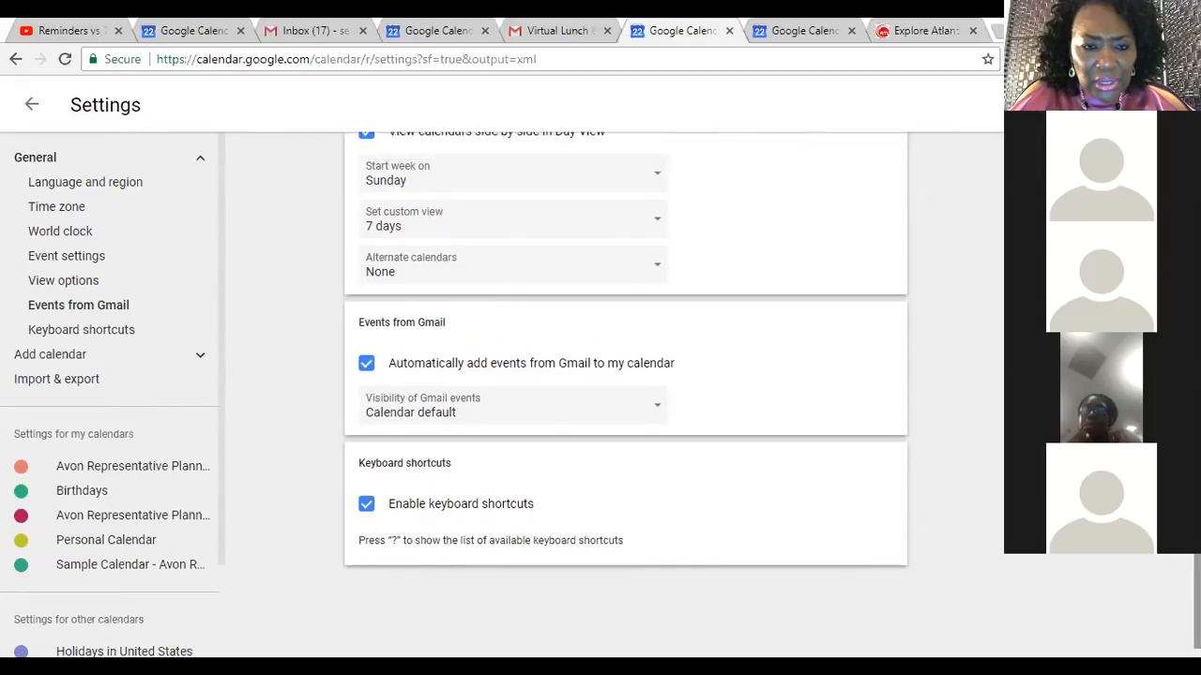
scroll(626, 375, "up", 1)
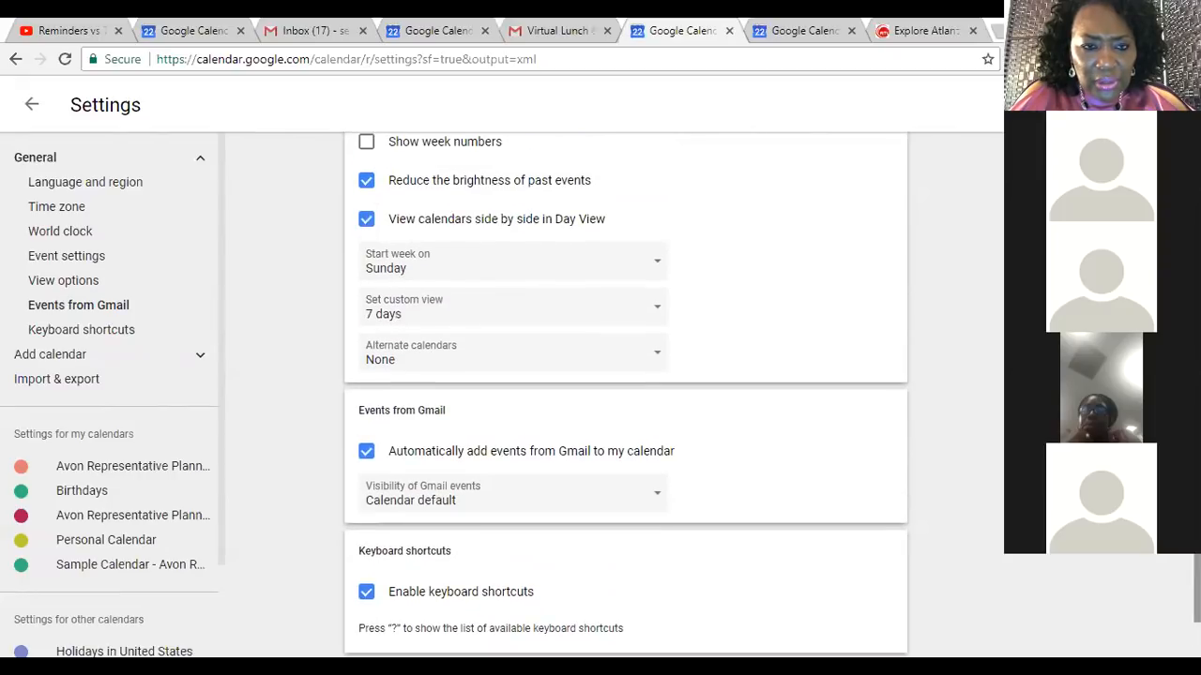
scroll(626, 375, "down", 1)
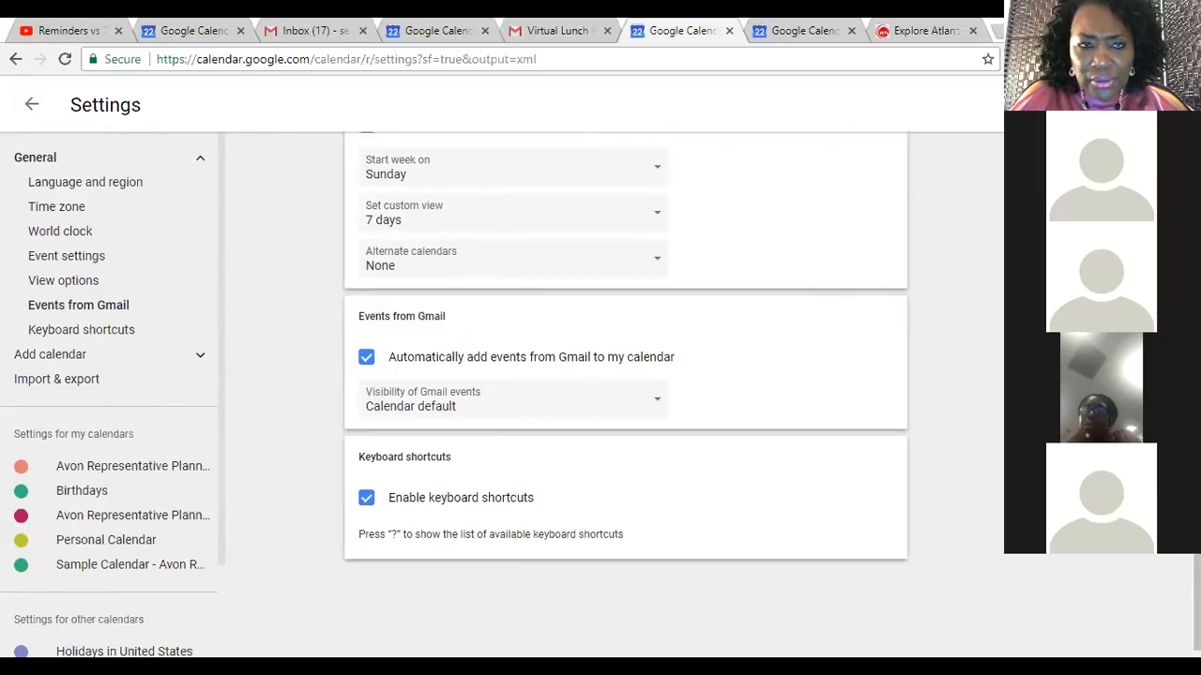
scroll(626, 375, "up", 2)
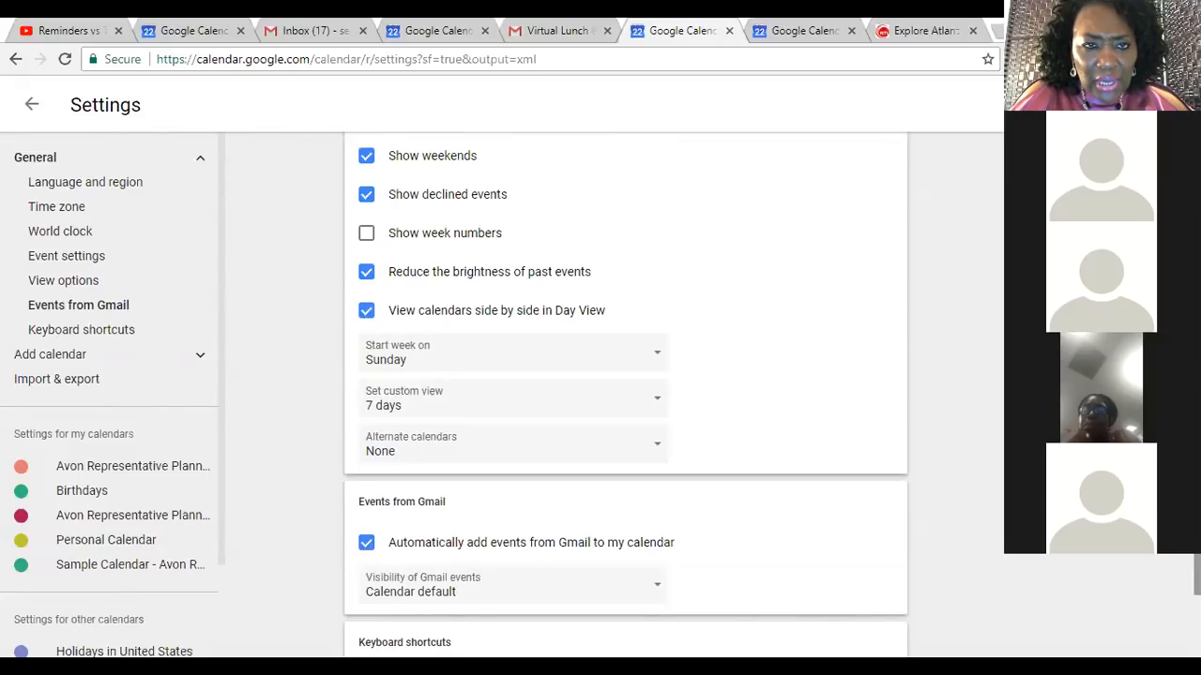
scroll(626, 394, "up", 1)
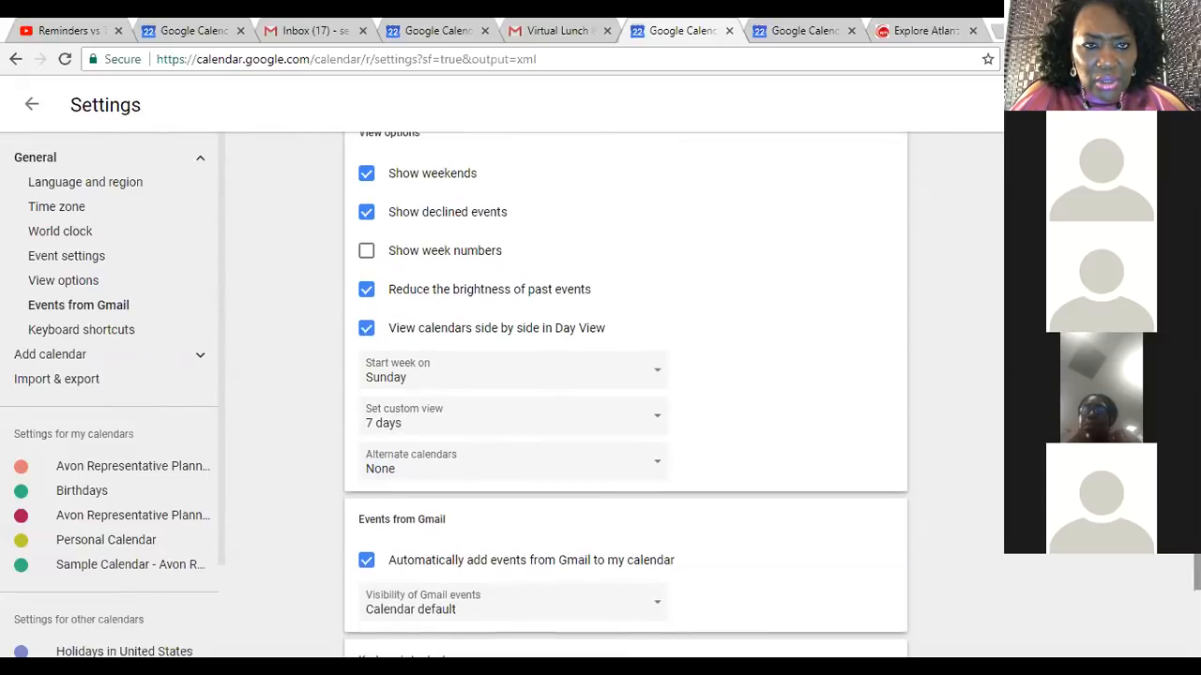
scroll(394, 281, "up", 2)
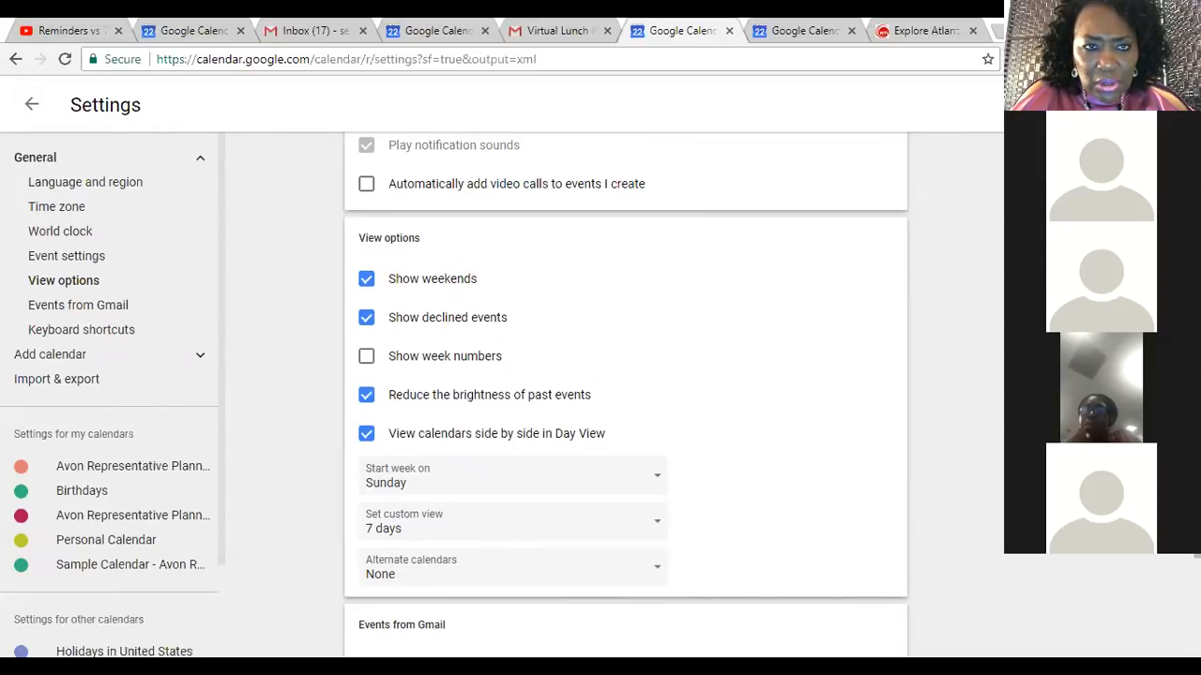
Step: Review the guest permission, invitation and notification defaults in Event settings, then the World clock and Time zone settings
scroll(626, 394, "up", 1)
scroll(626, 394, "up", 2)
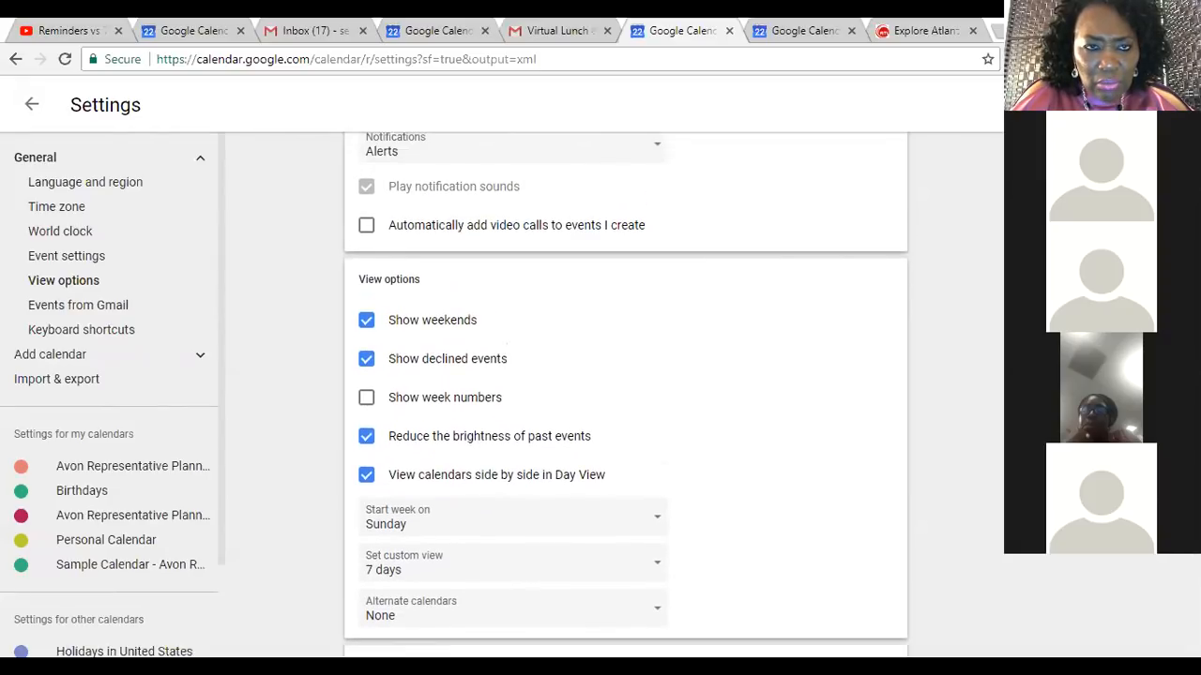
scroll(625, 394, "up", 3)
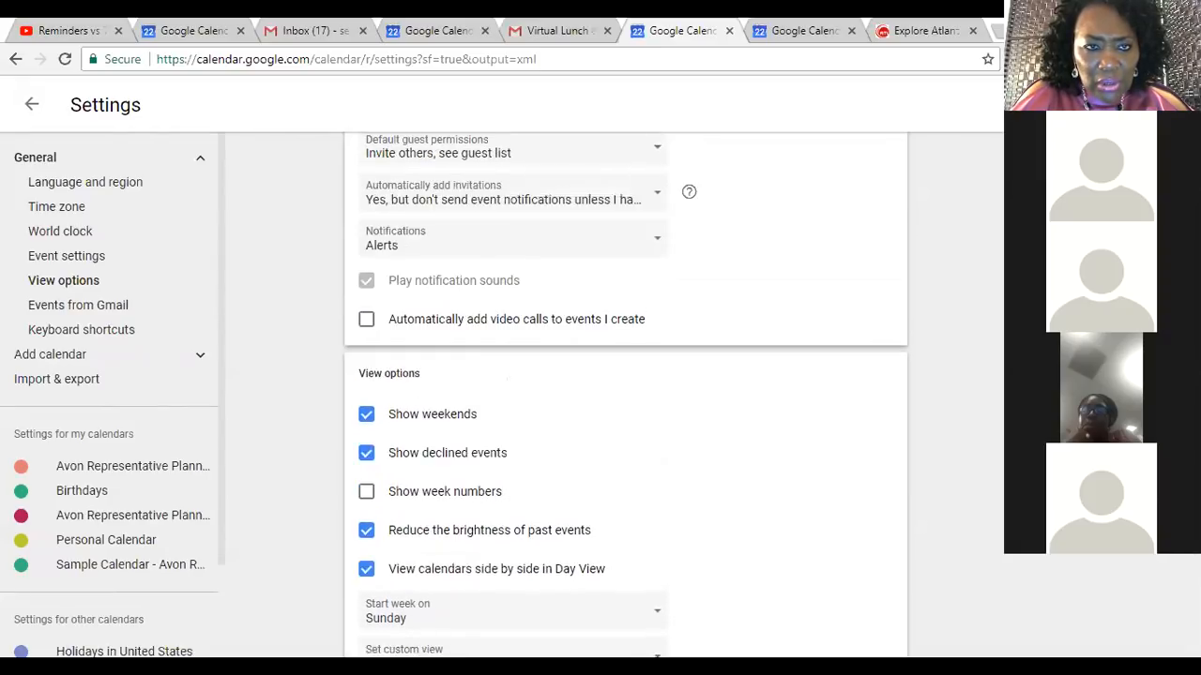
scroll(625, 394, "up", 1)
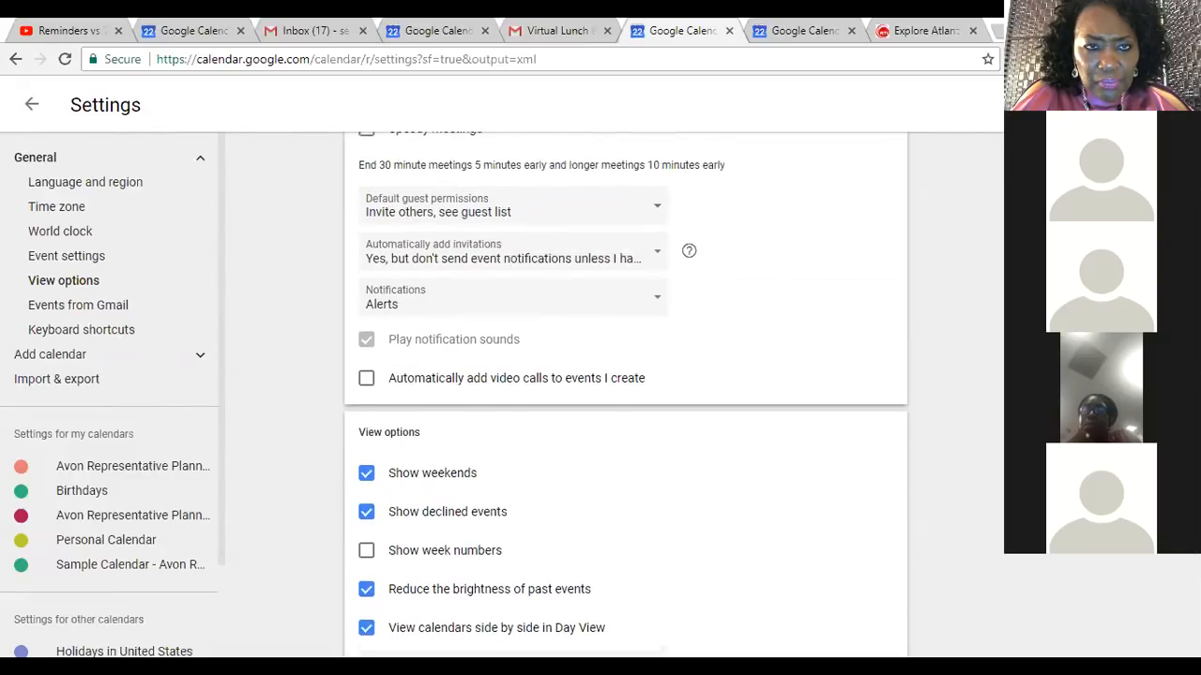
scroll(626, 394, "up", 1)
scroll(626, 394, "up", 4)
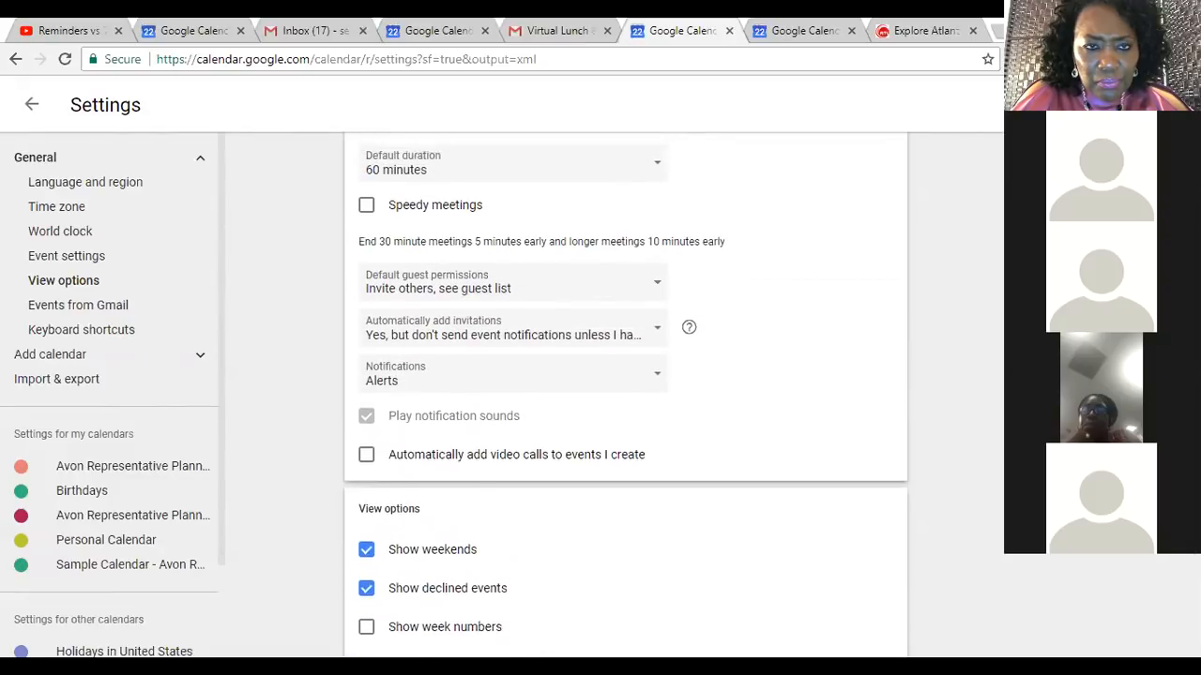
scroll(626, 394, "up", 4)
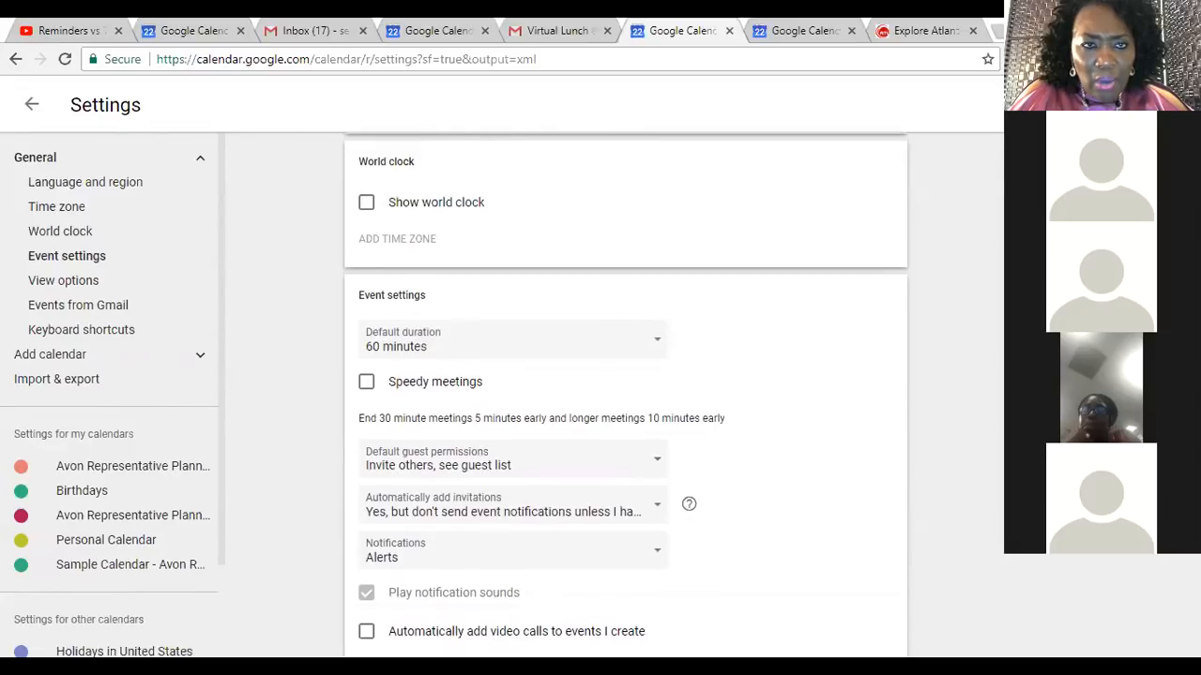
scroll(626, 394, "up", 1)
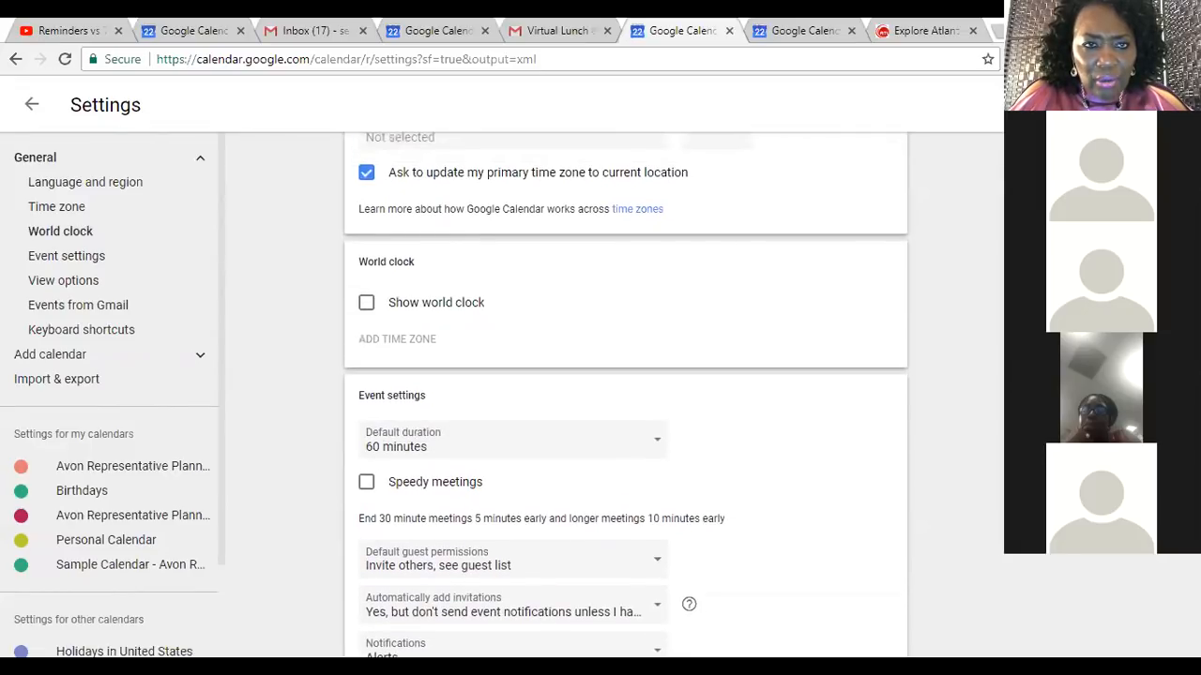
scroll(626, 394, "up", 5)
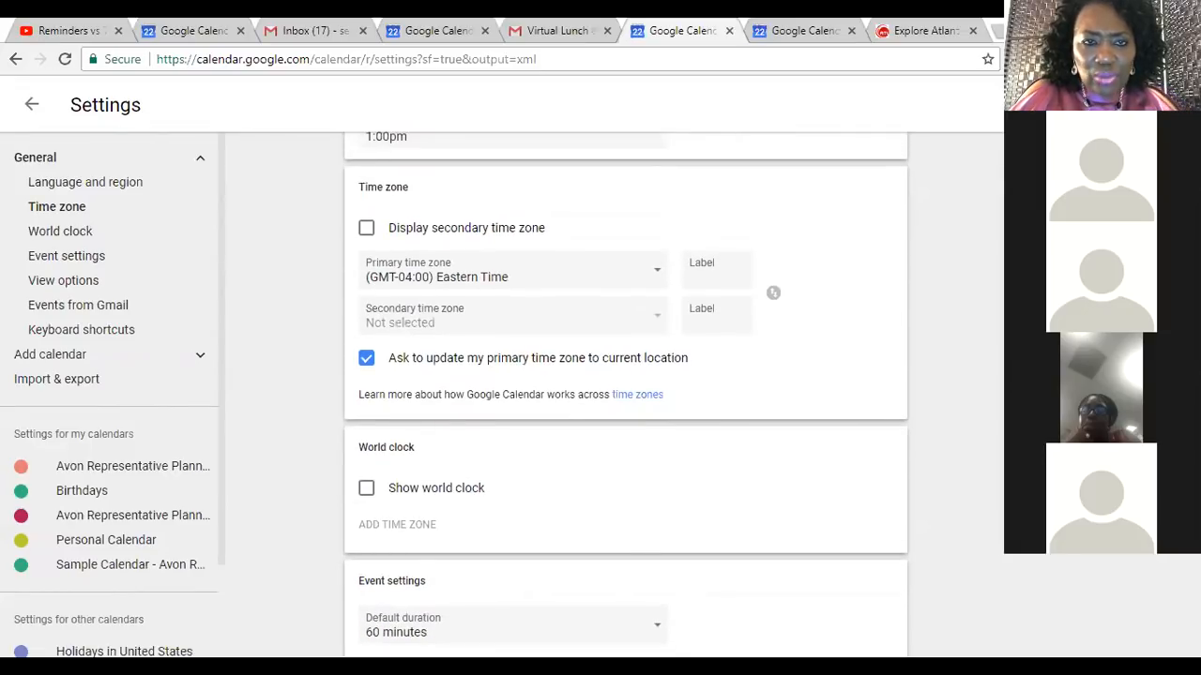
scroll(626, 394, "up", 1)
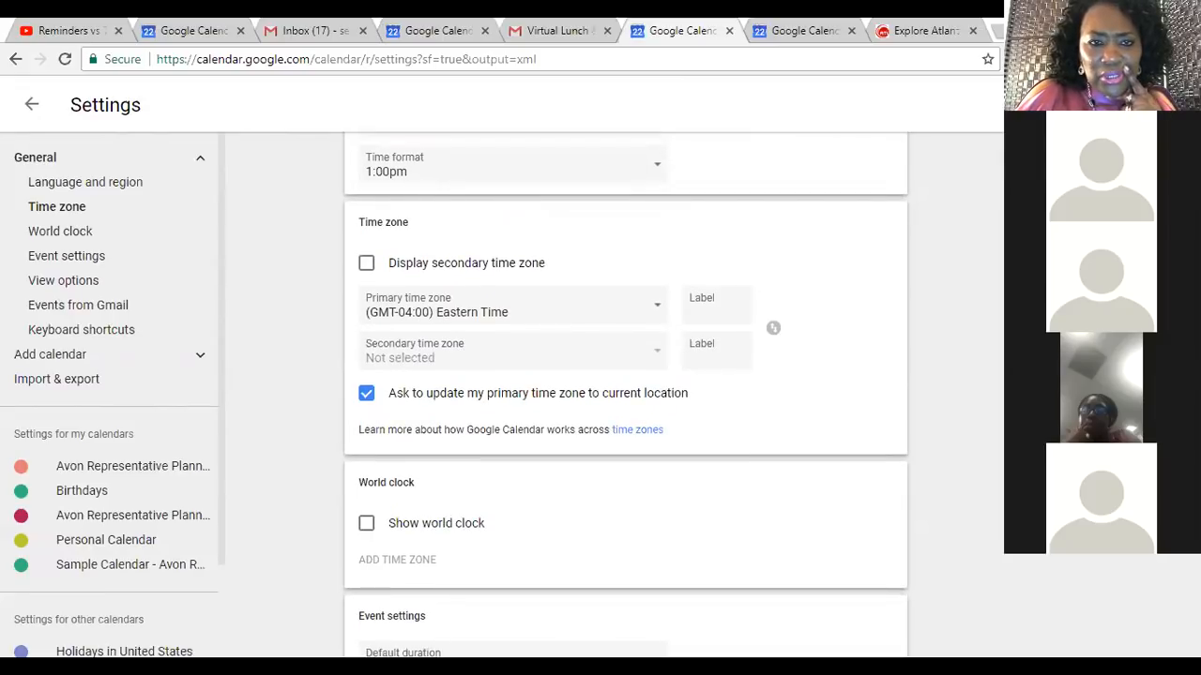
Step: Check the Language and region settings, then go to View options and look through the choices for alternate calendars
scroll(626, 394, "up", 3)
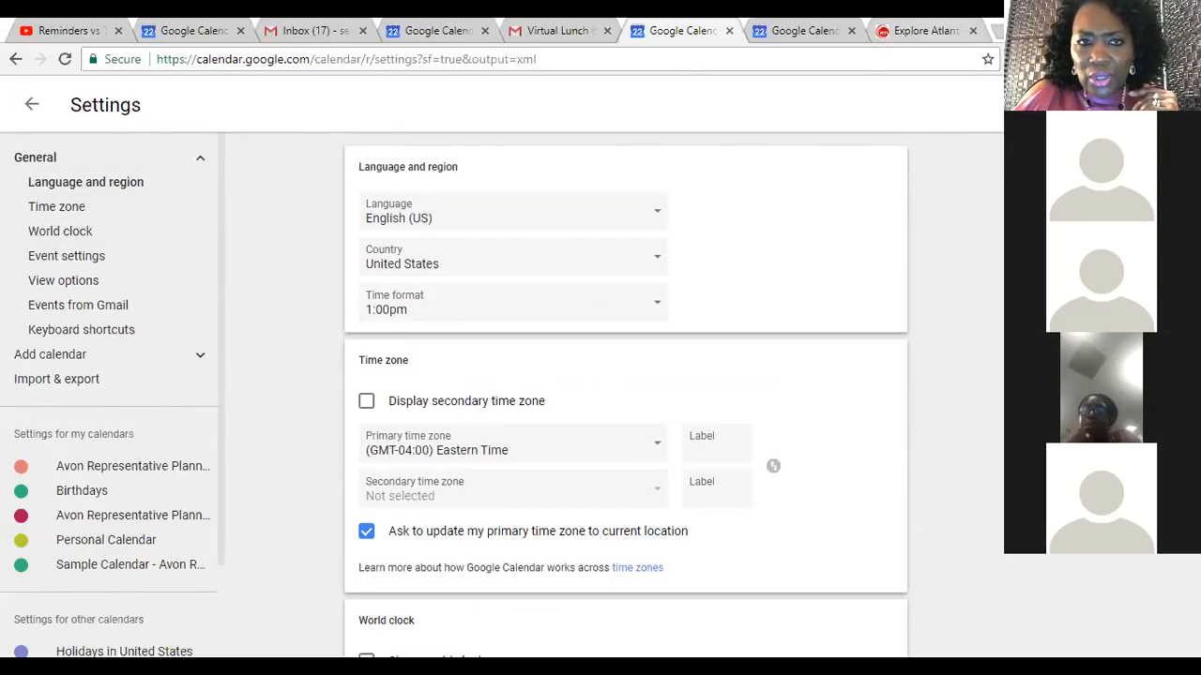
left_click(70, 286)
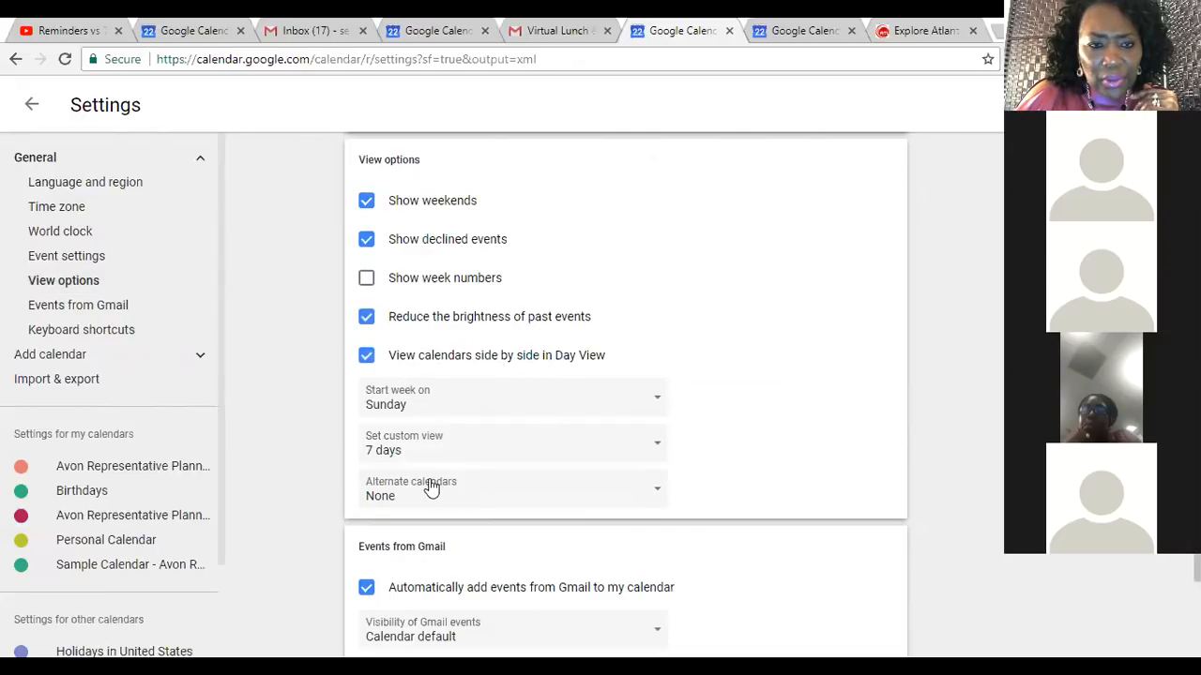
left_click(656, 496)
left_click(502, 344)
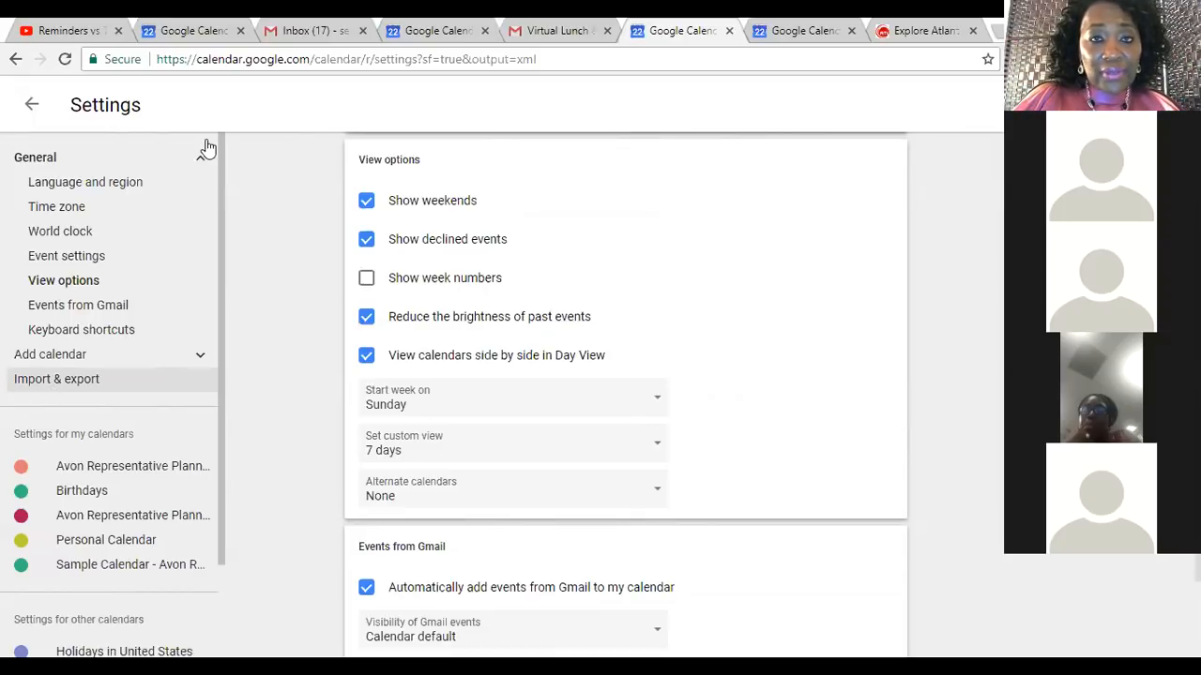
Step: Open a new browser tab and search Google for "how to set gmail to private"
left_click(996, 33)
type("how ")
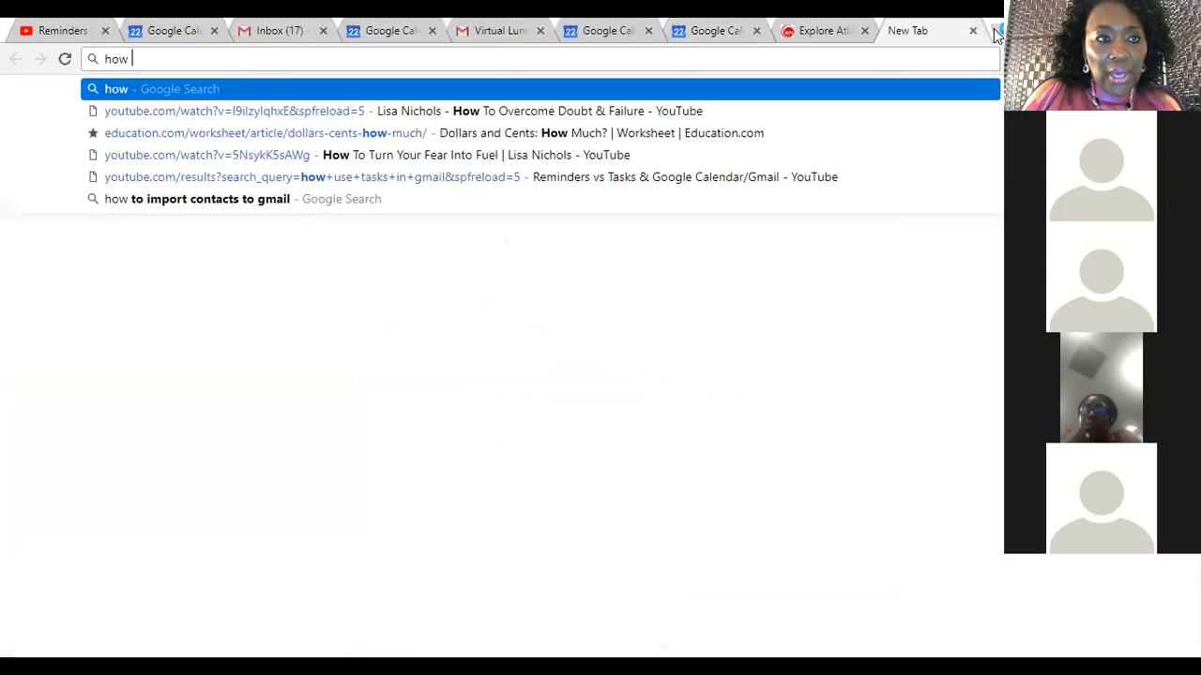
type("to")
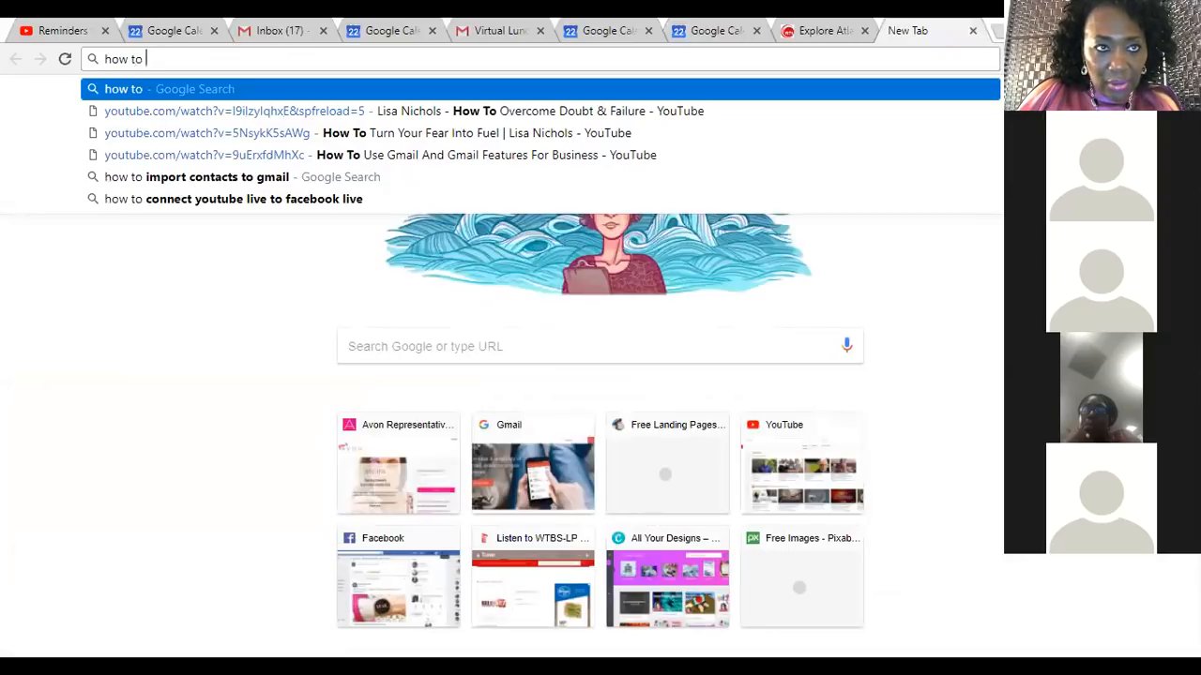
type("set")
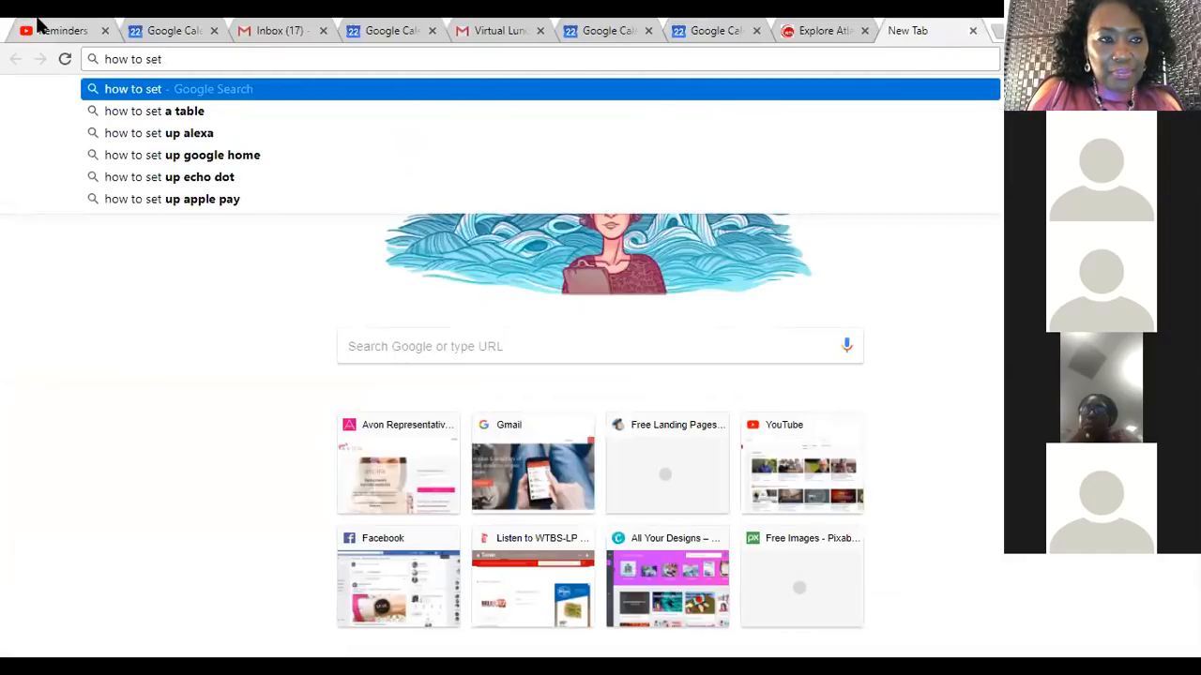
type(" gmail to ")
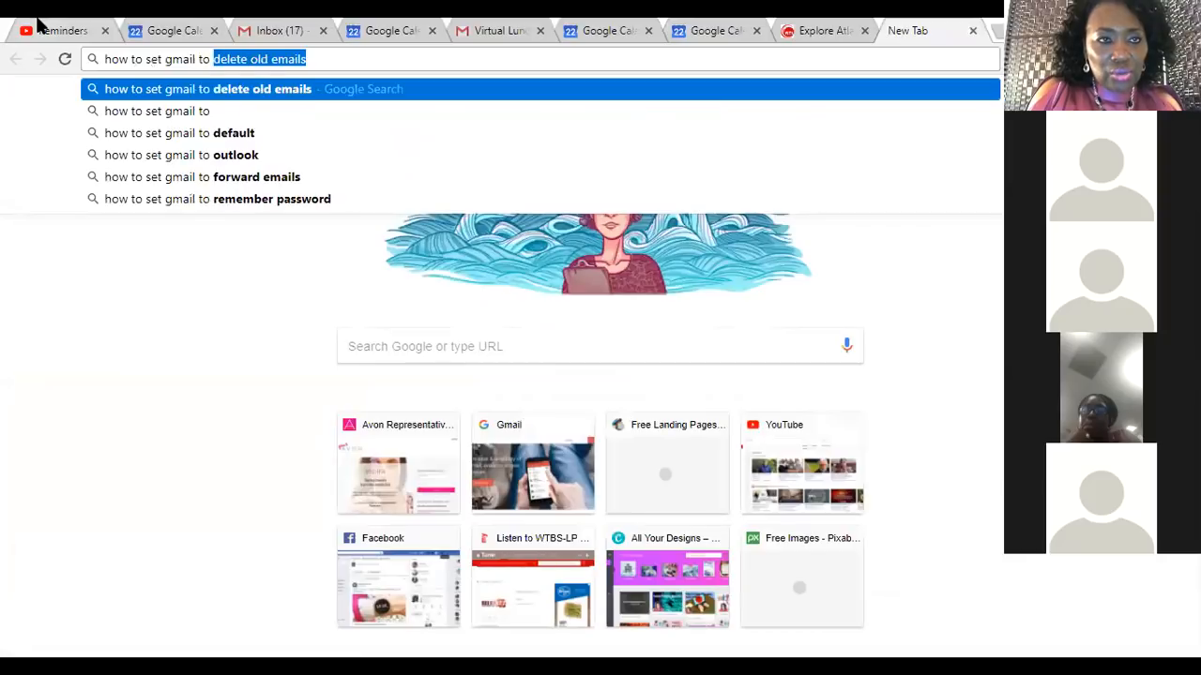
type("private")
key("Return")
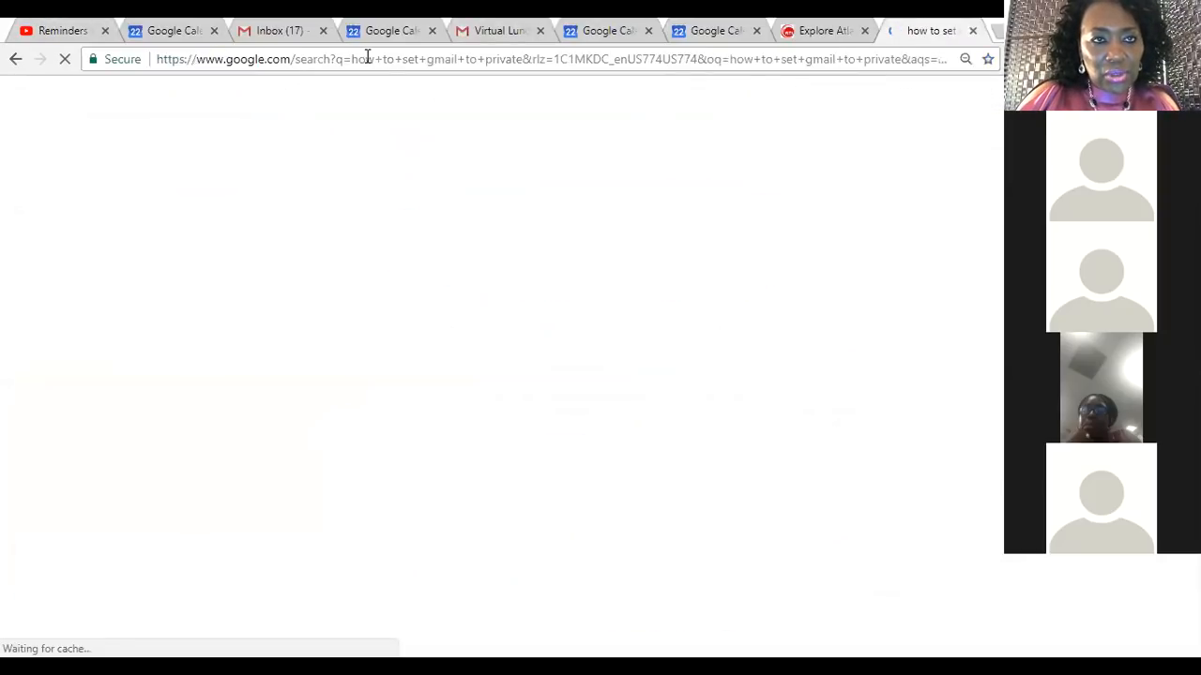
Step: Refine the Google search to "how to set gmail calendar to private" and read the suggested instructions
left_click_drag(256, 119, 263, 119)
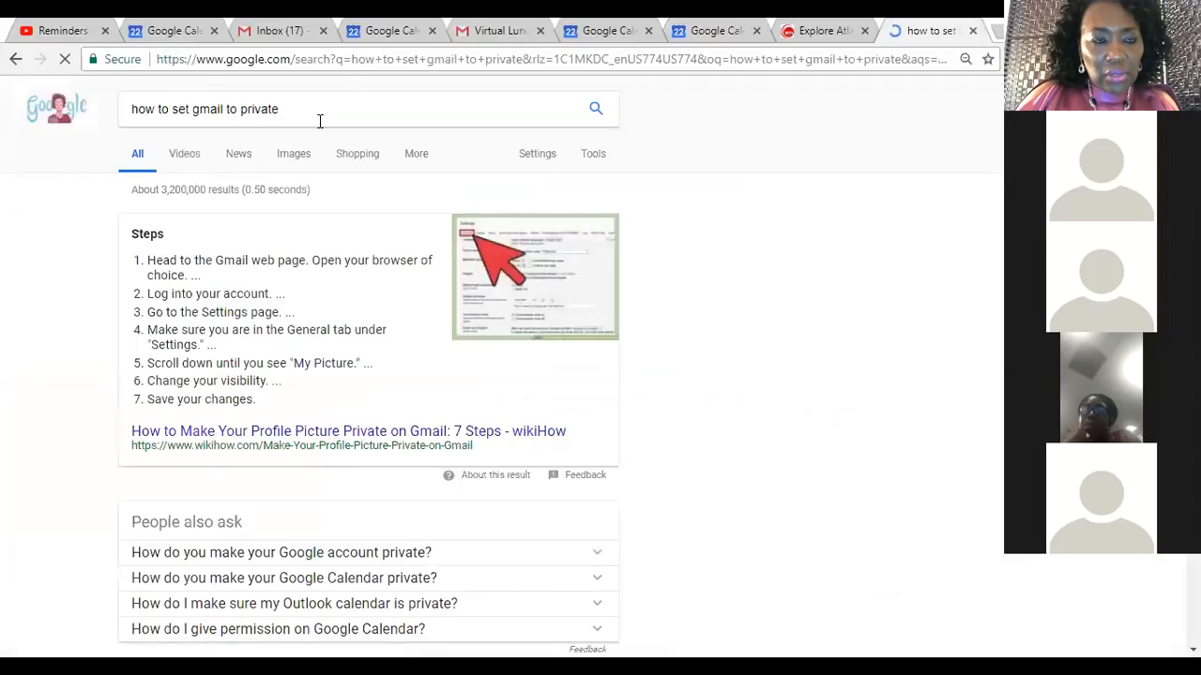
key("Left")
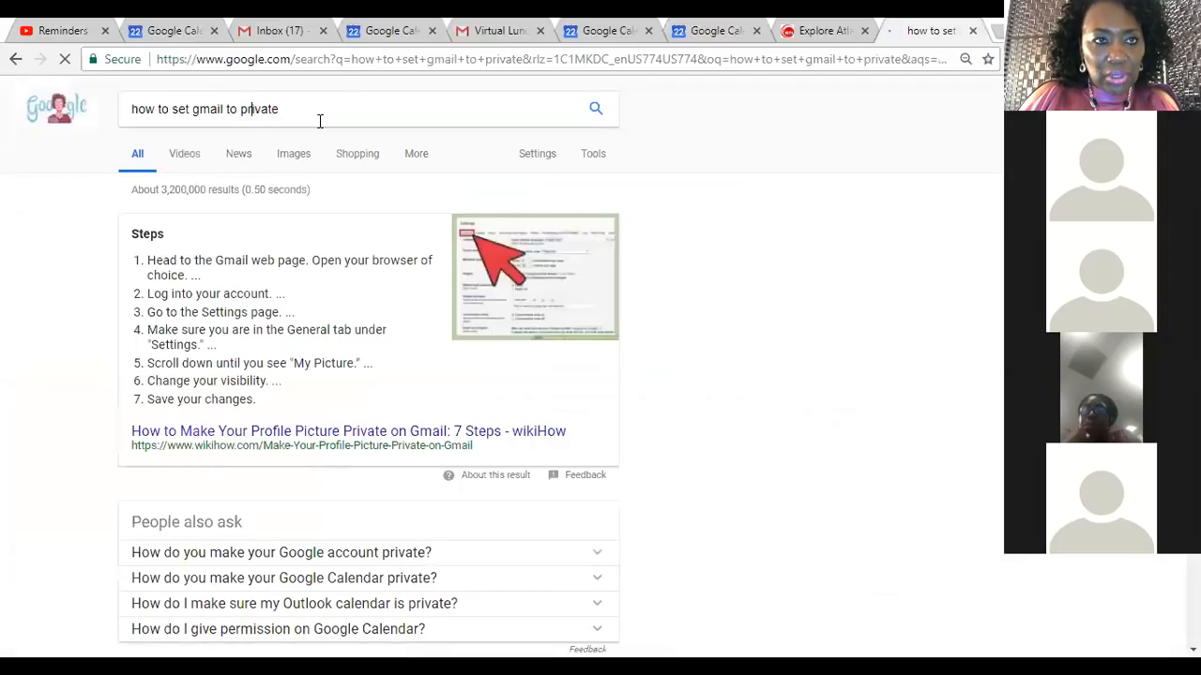
key("Left")
key("Left")
key("Left")
key("Left")
key("Left")
key("Left")
type("event")
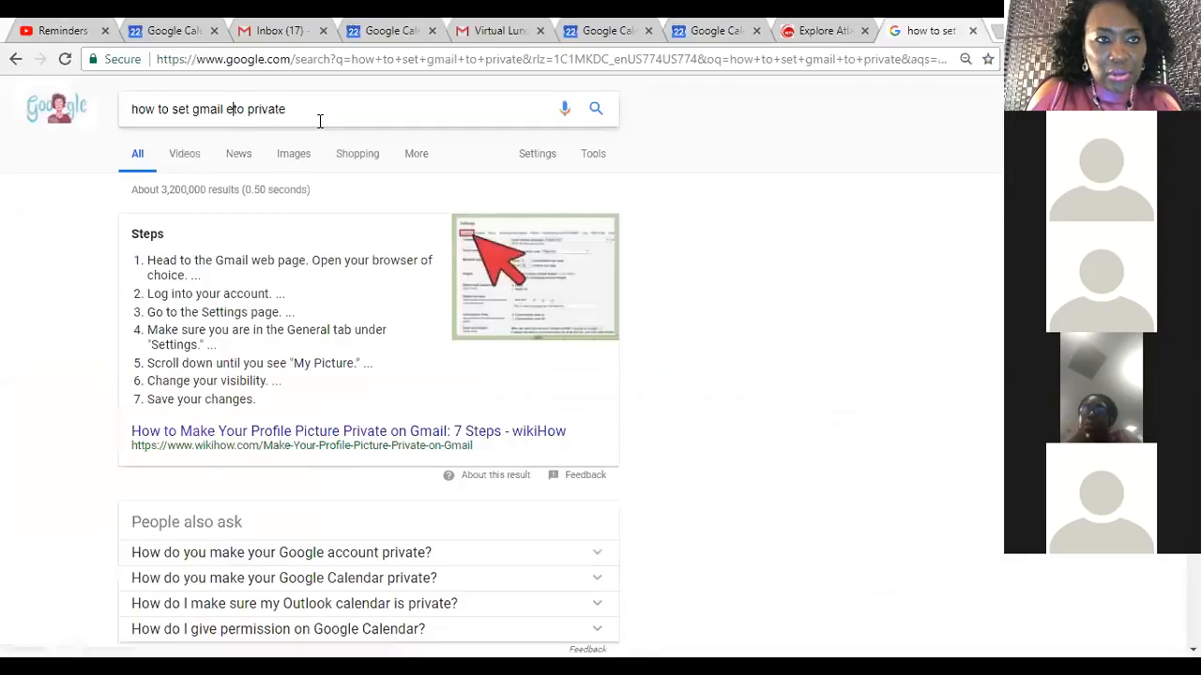
key("BackSpace")
key("BackSpace")
key("BackSpace")
key("BackSpace")
key("BackSpace")
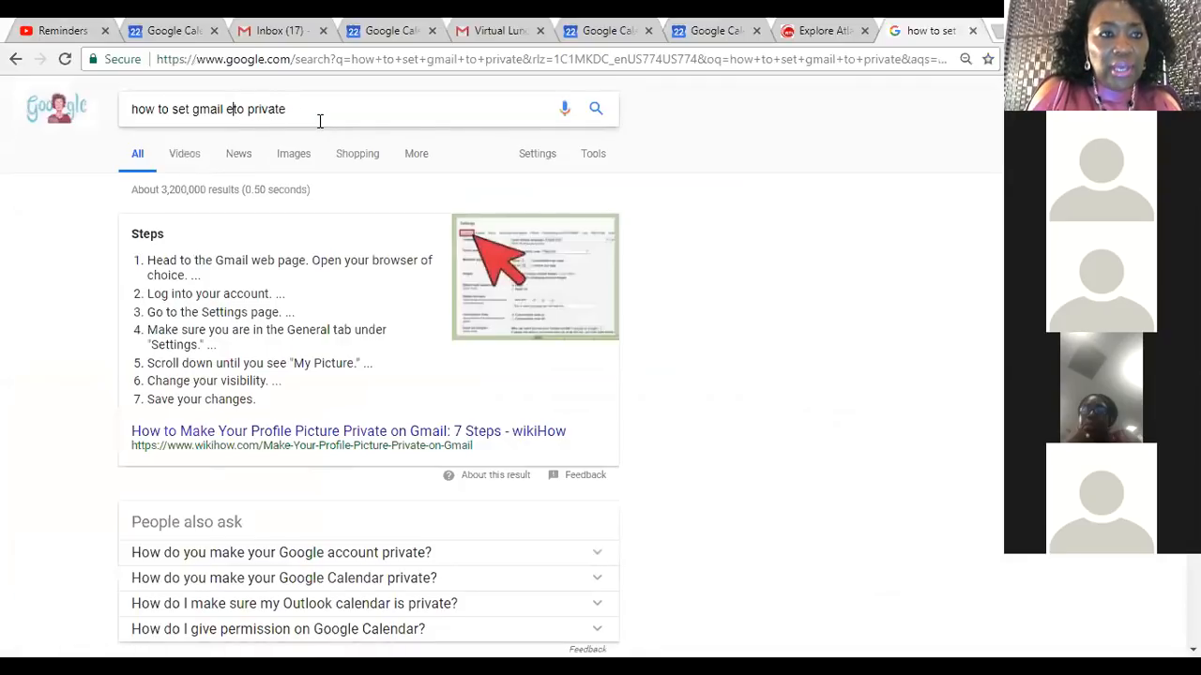
type("calendar")
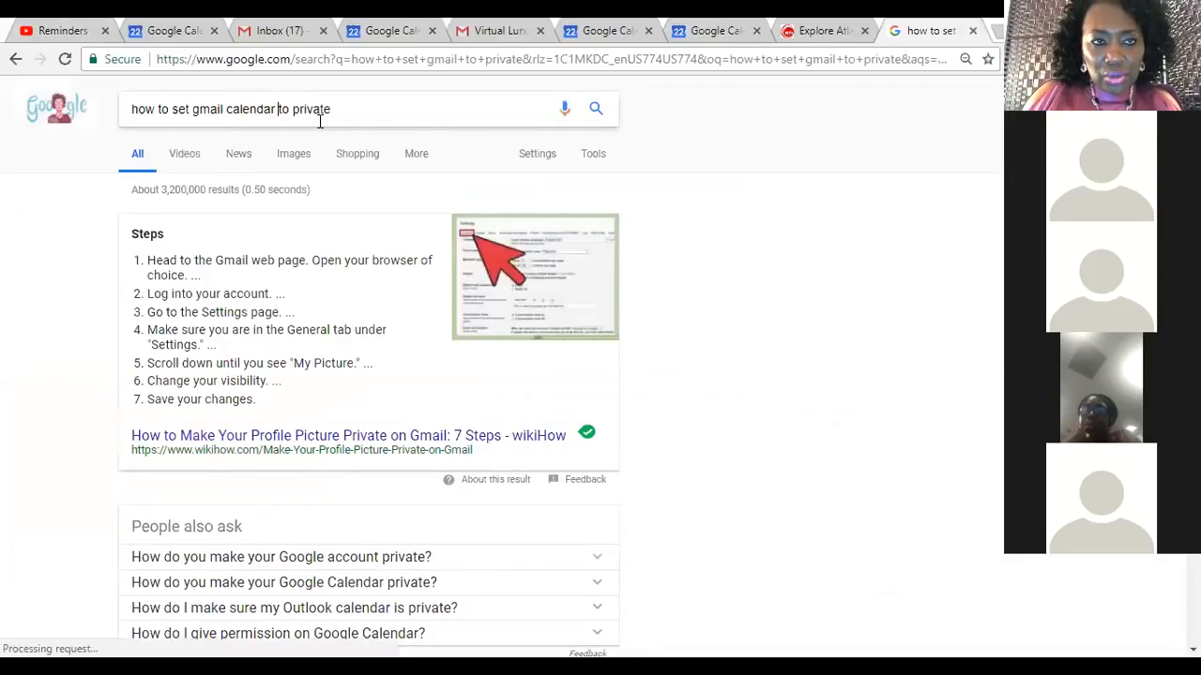
key("Return")
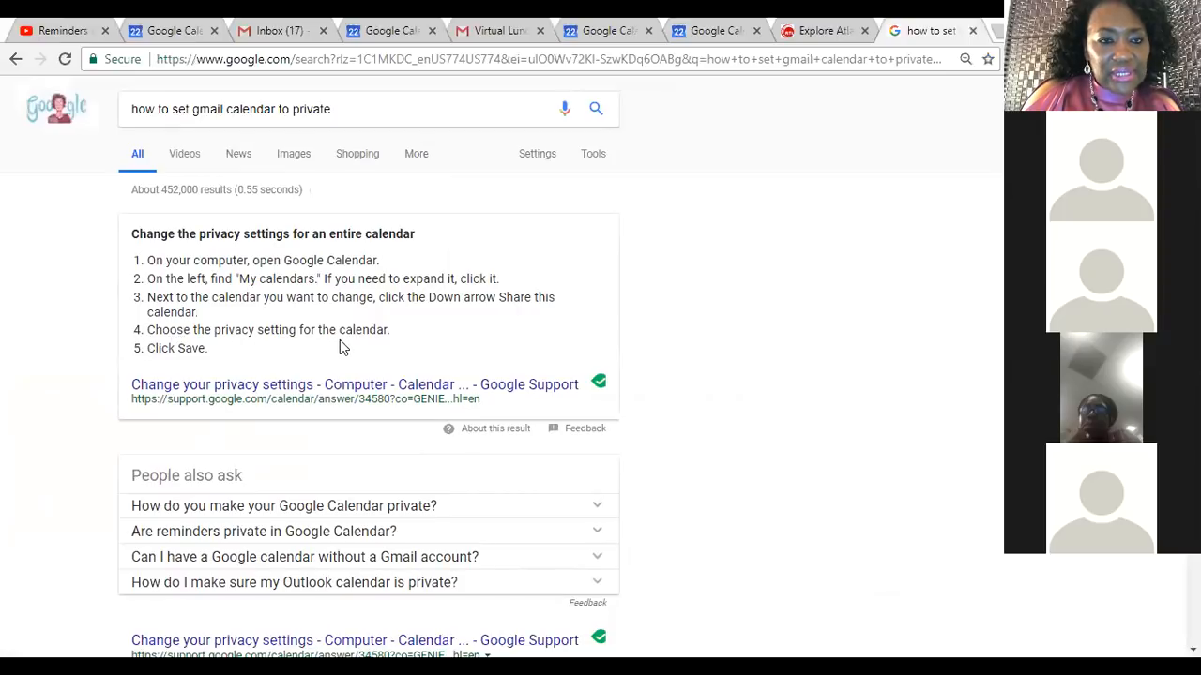
Step: Return to the calendar settings and turn off public availability for the first Avon Representative Planning Calendar
left_click(593, 34)
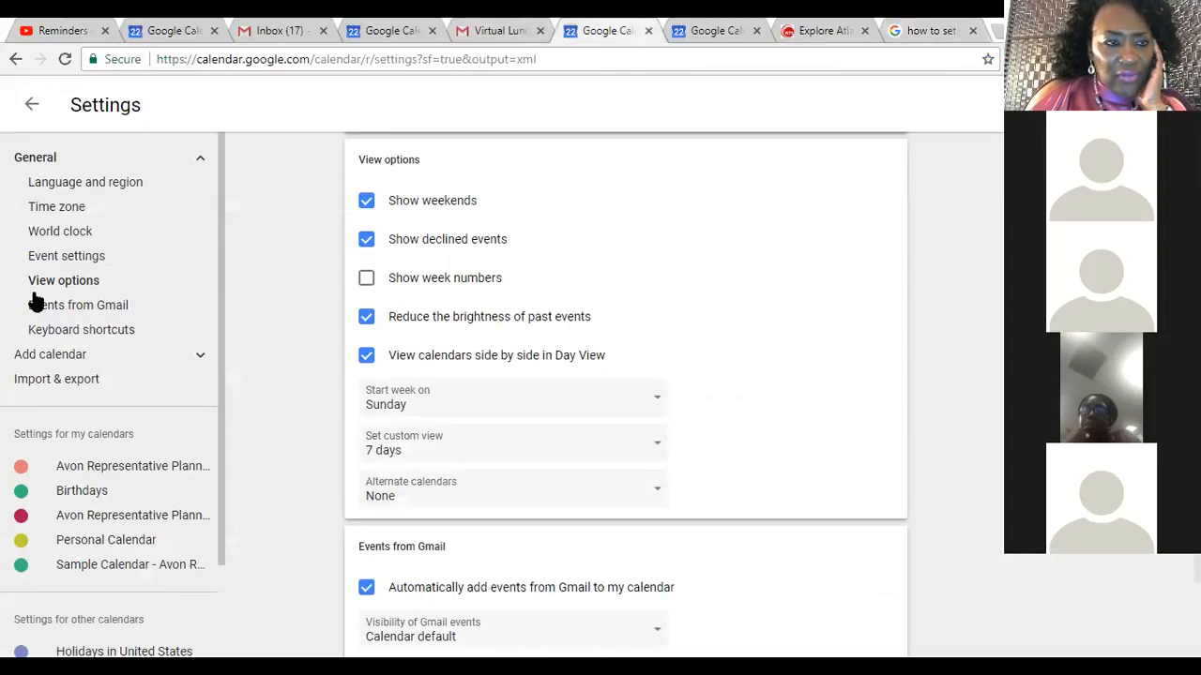
left_click(104, 469)
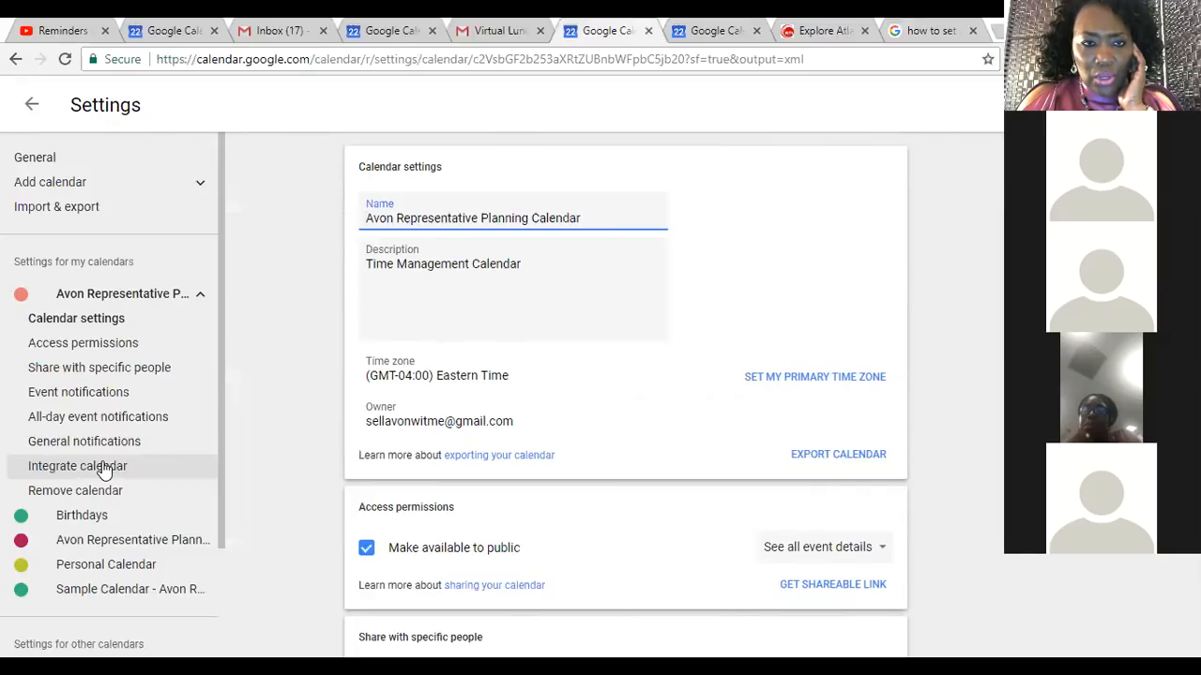
left_click(528, 444)
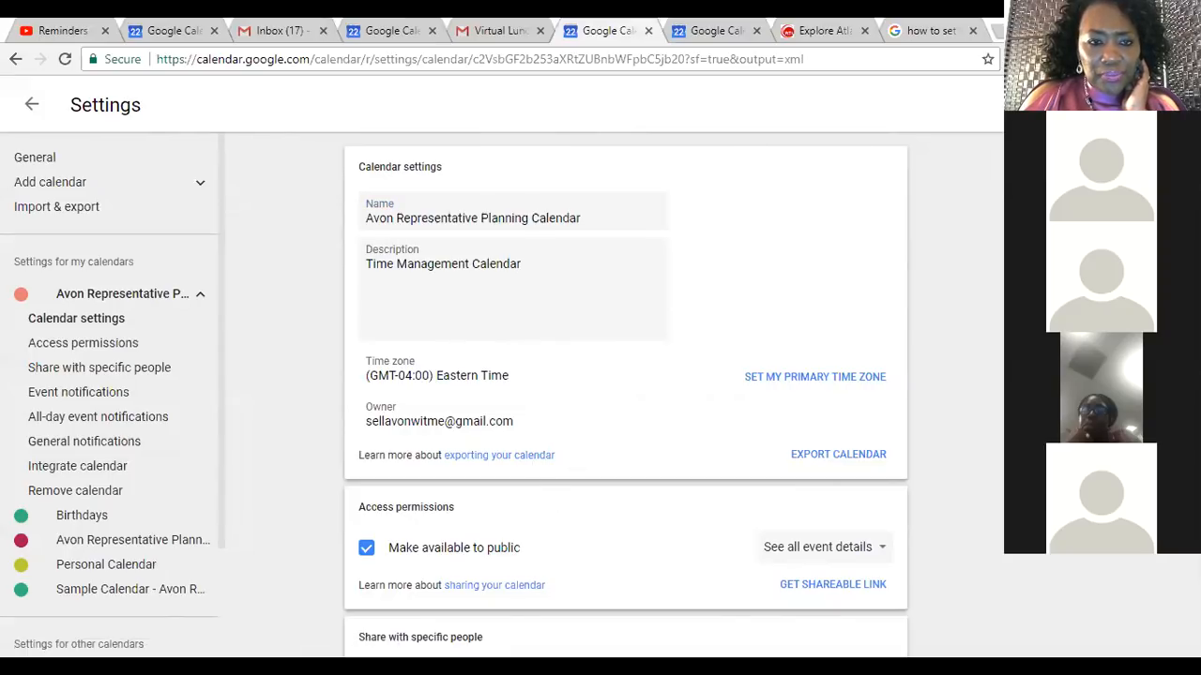
scroll(626, 394, "down", 1)
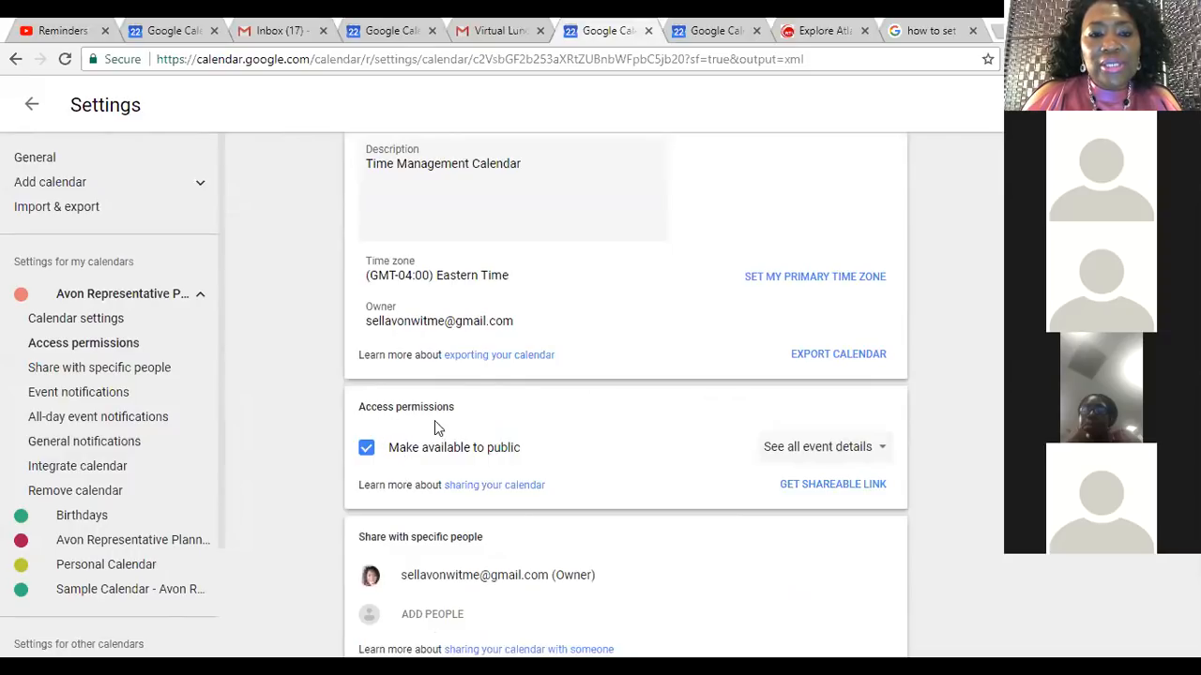
left_click(366, 451)
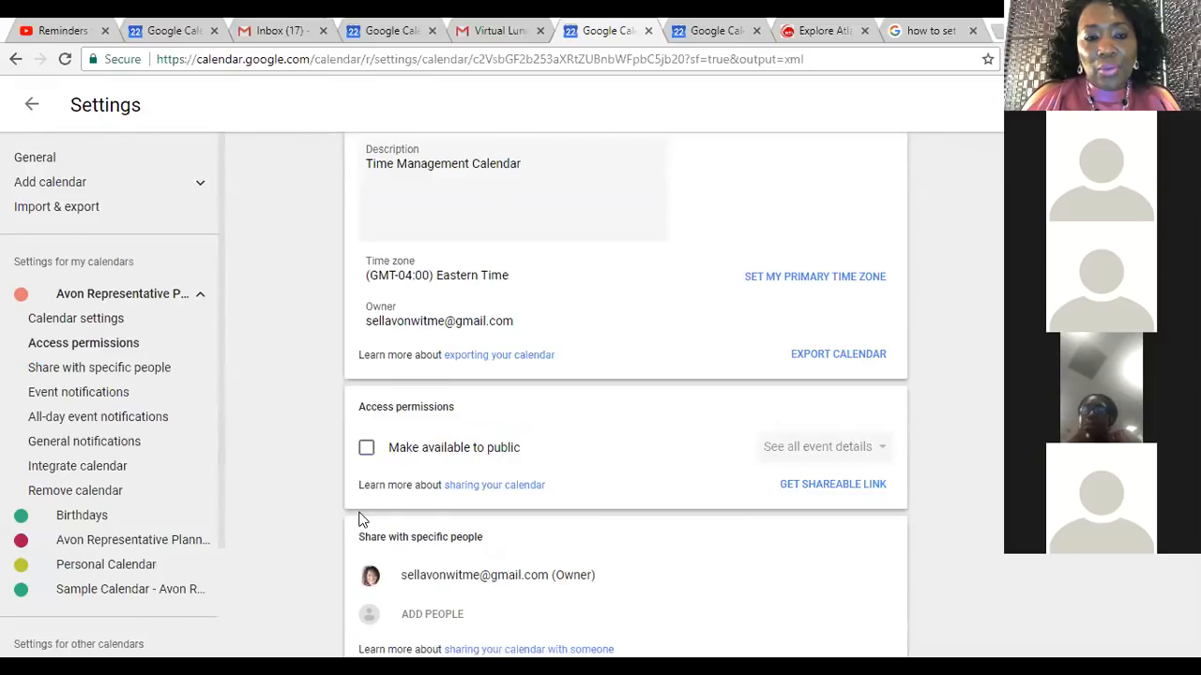
Step: Open the Birthdays calendar's settings and examine its calendar, permissions and integration sections
left_click(117, 294)
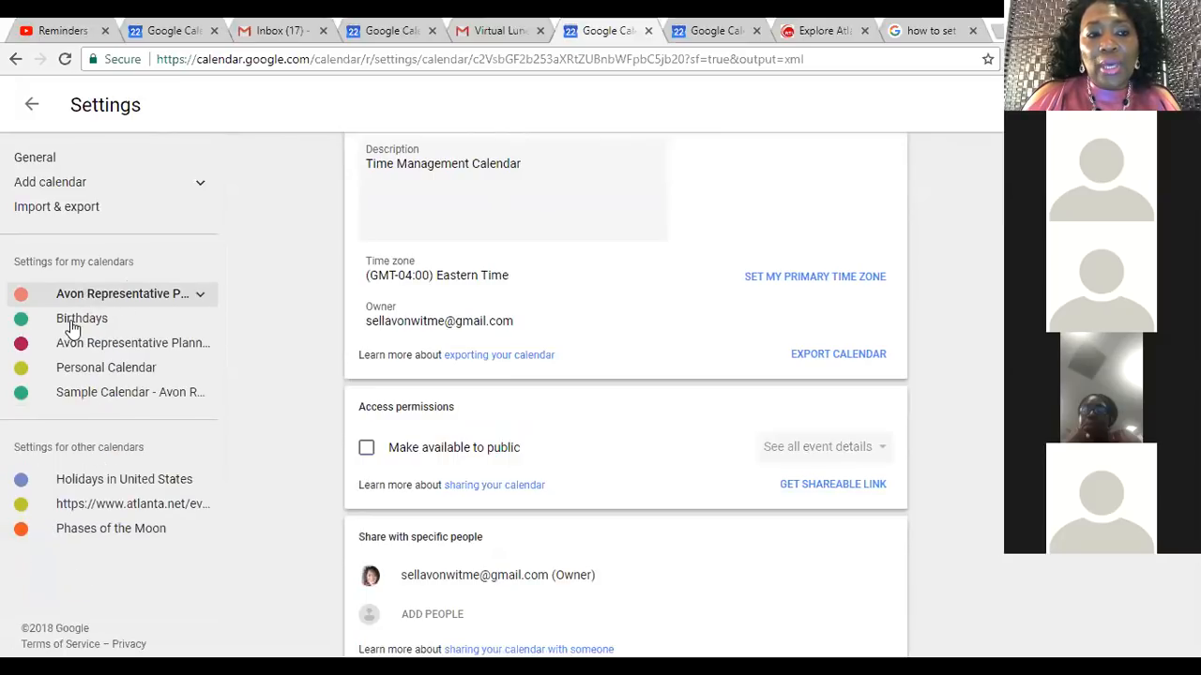
left_click(73, 323)
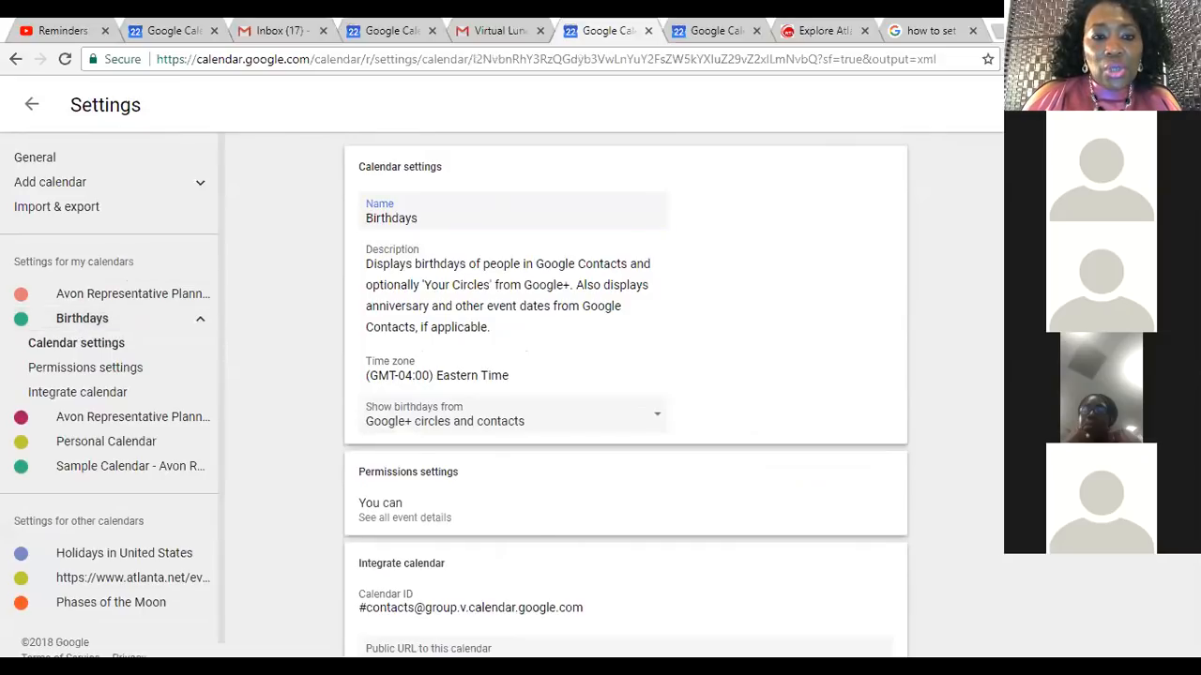
scroll(625, 375, "down", 2)
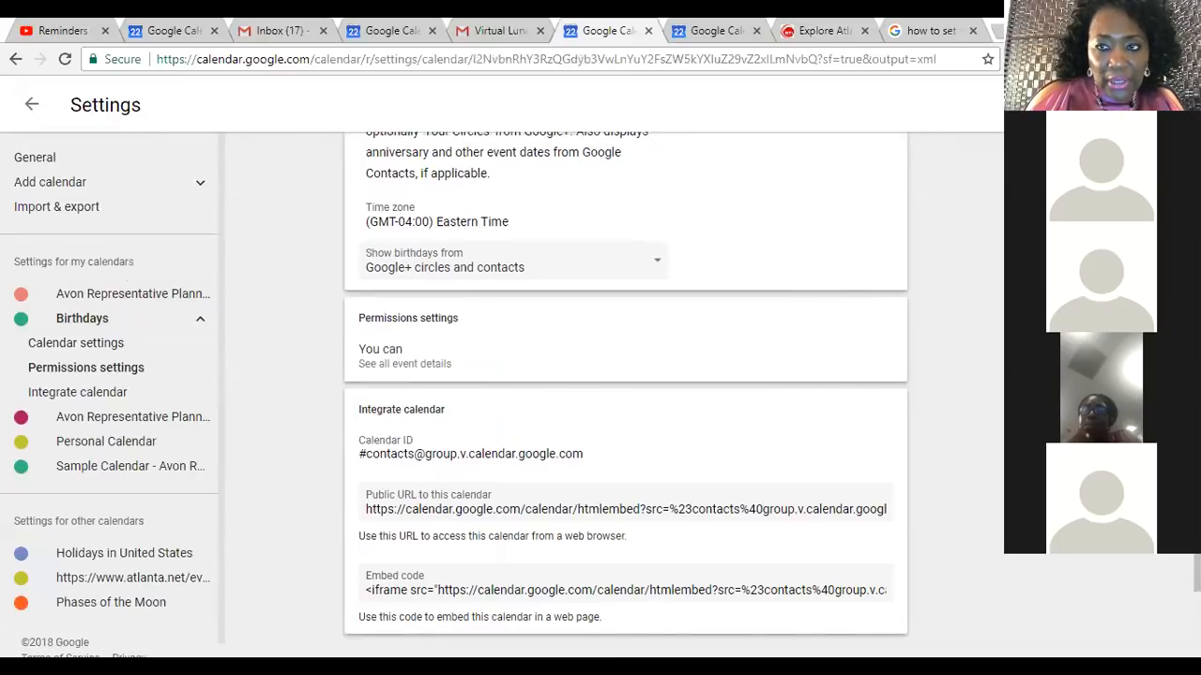
scroll(626, 376, "down", 2)
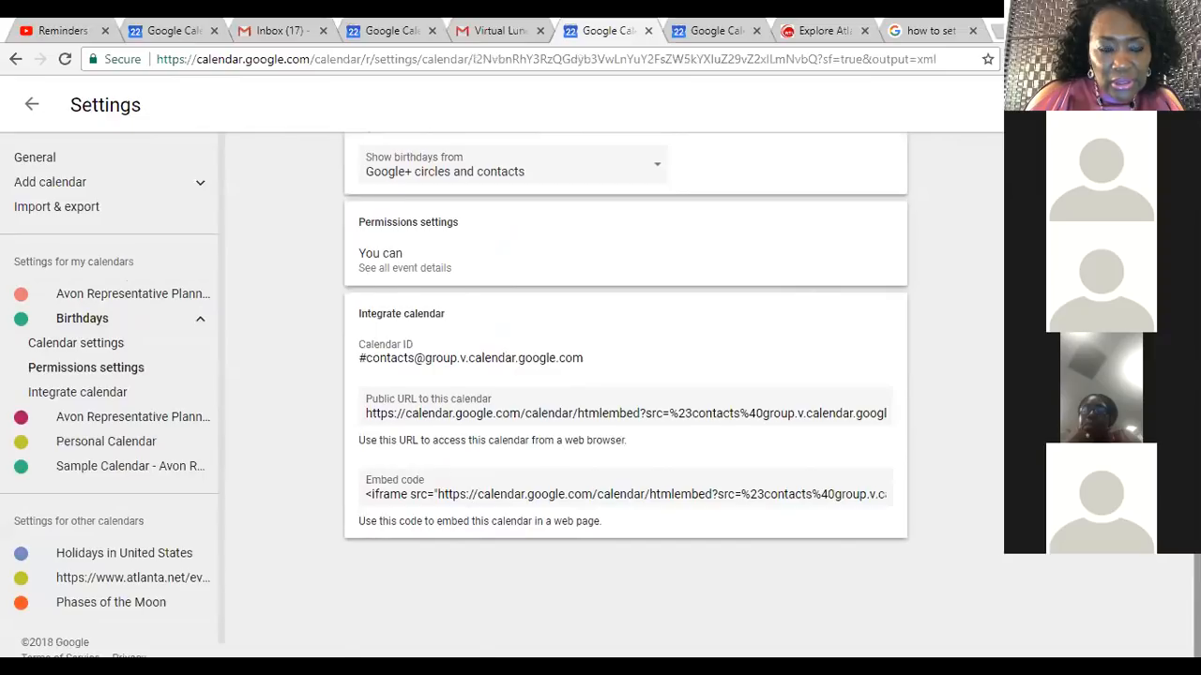
scroll(626, 394, "up", 3)
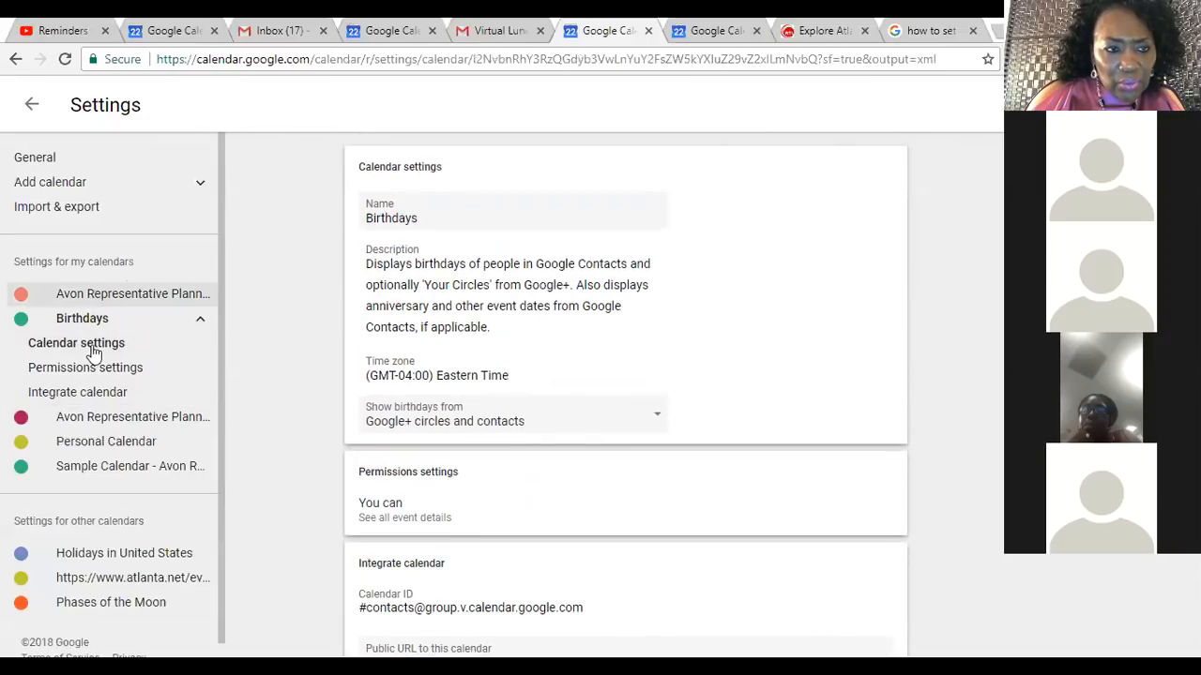
Step: Open the settings of the second Avon Representative Planning Calendar and review its description, invitation, access and sharing sections
left_click(86, 421)
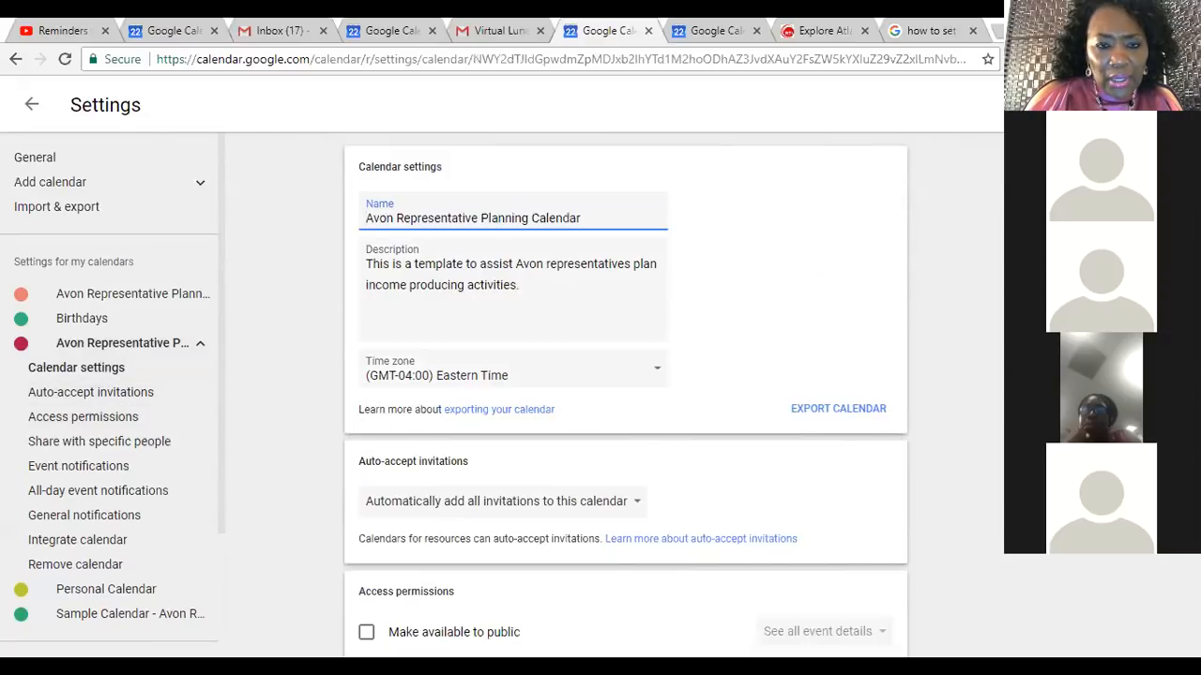
scroll(626, 394, "down", 2)
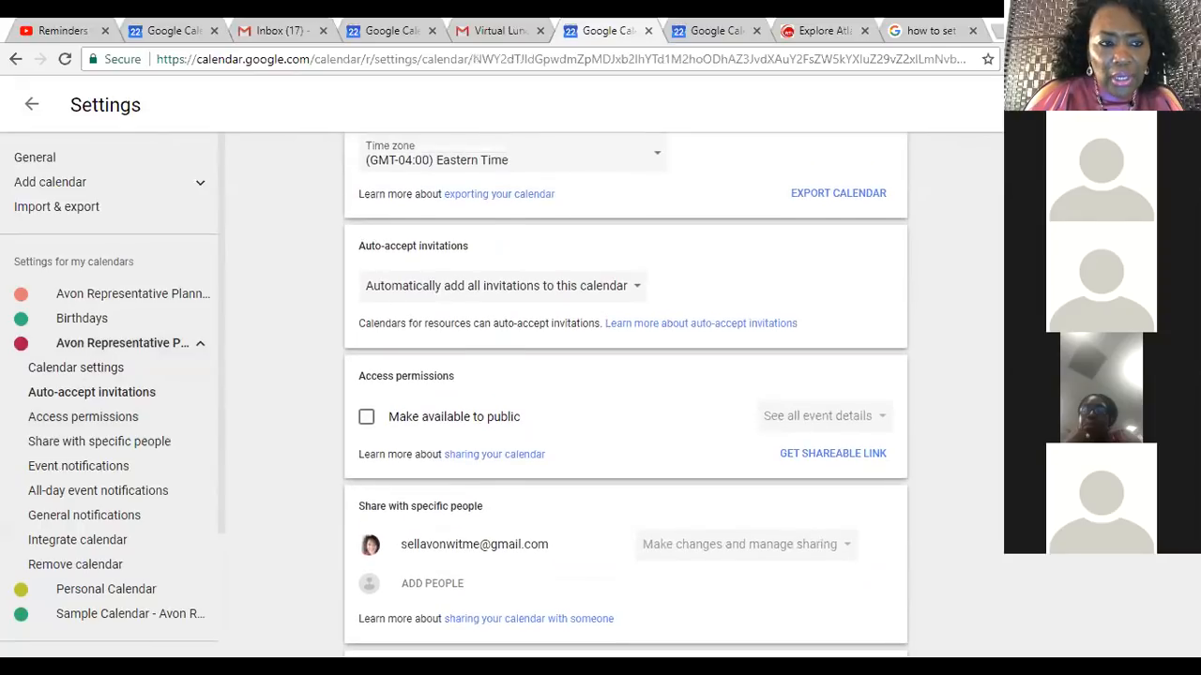
scroll(625, 394, "up", 2)
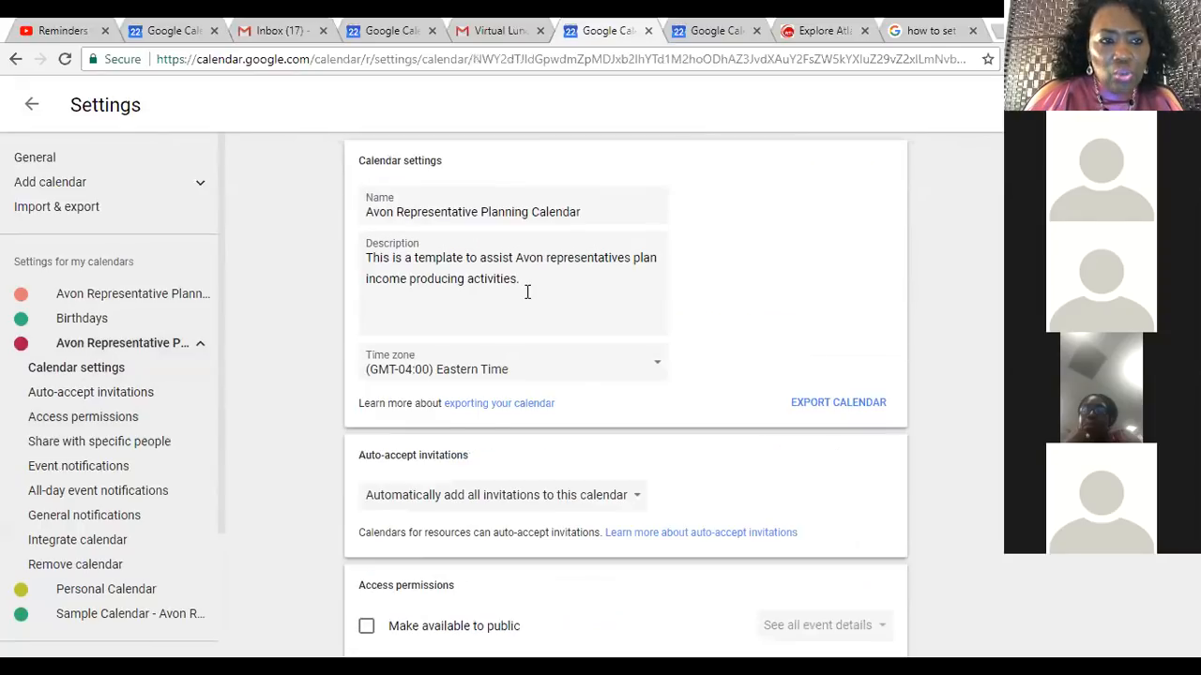
left_click(84, 345)
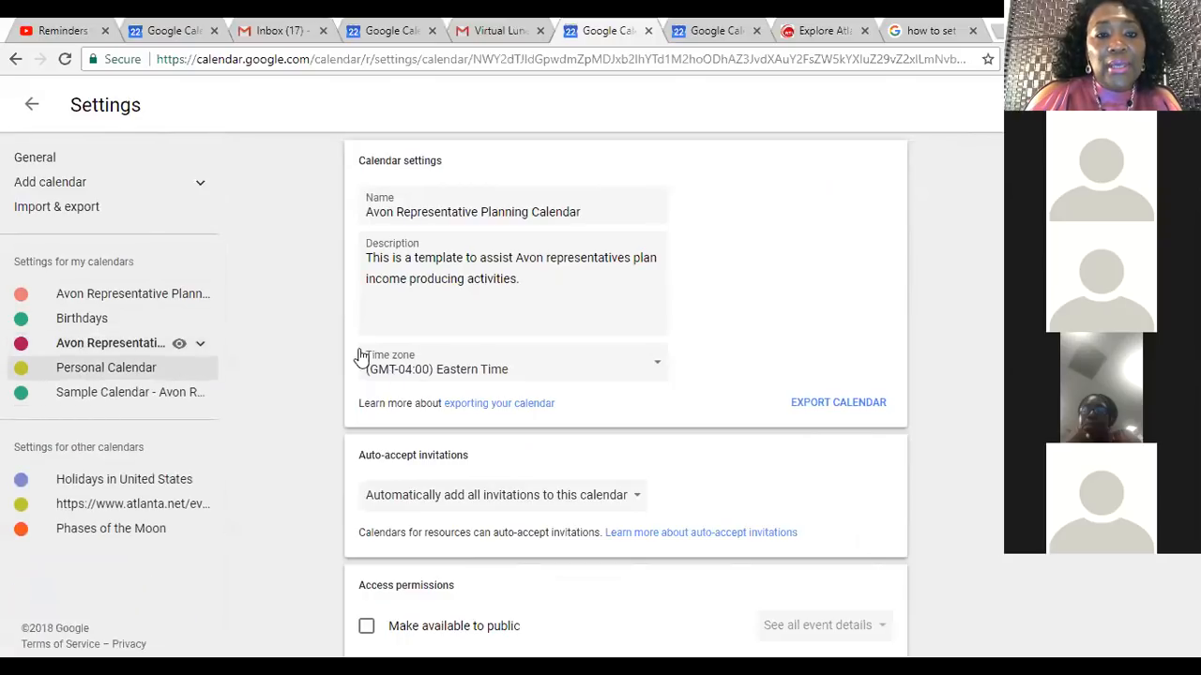
left_click(95, 344)
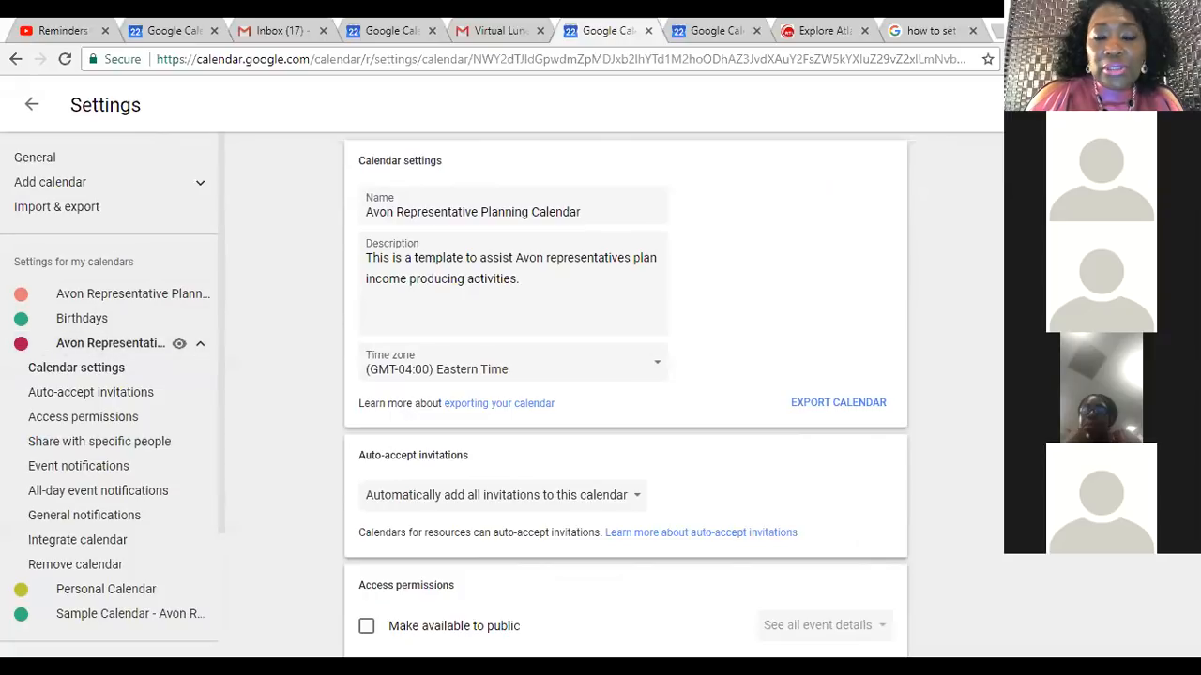
Step: Try making the second Avon Representative Planning Calendar available to the public, and cancel at the confirmation
scroll(919, 290, "down", 3)
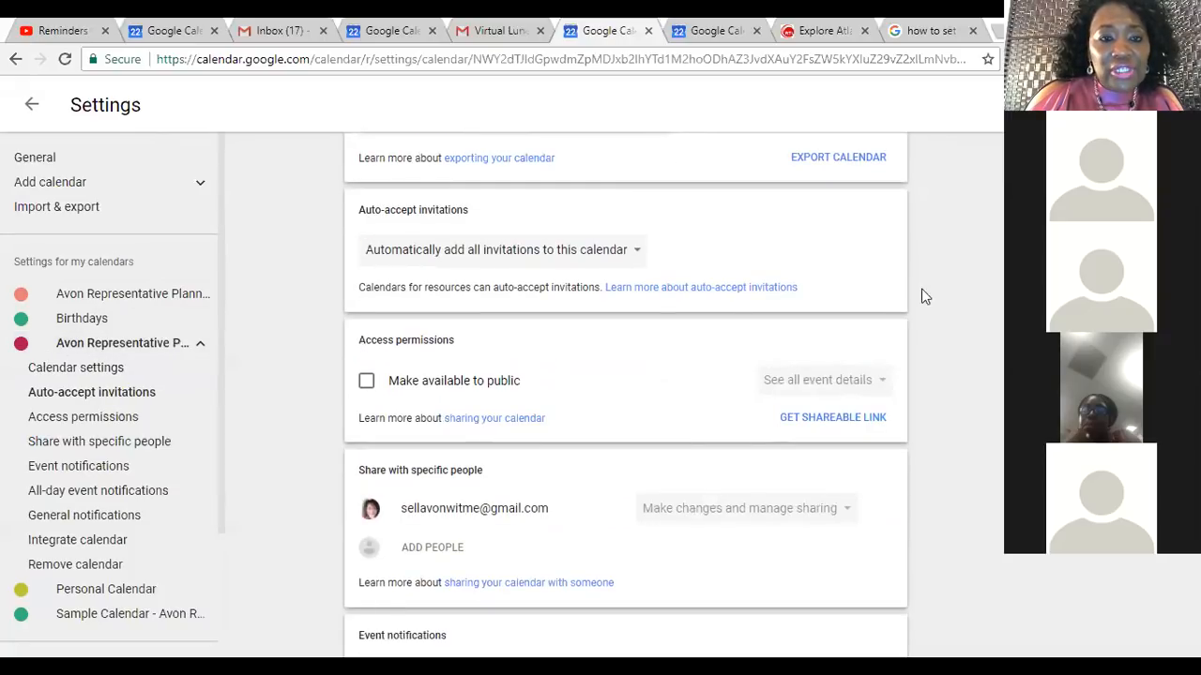
left_click(366, 383)
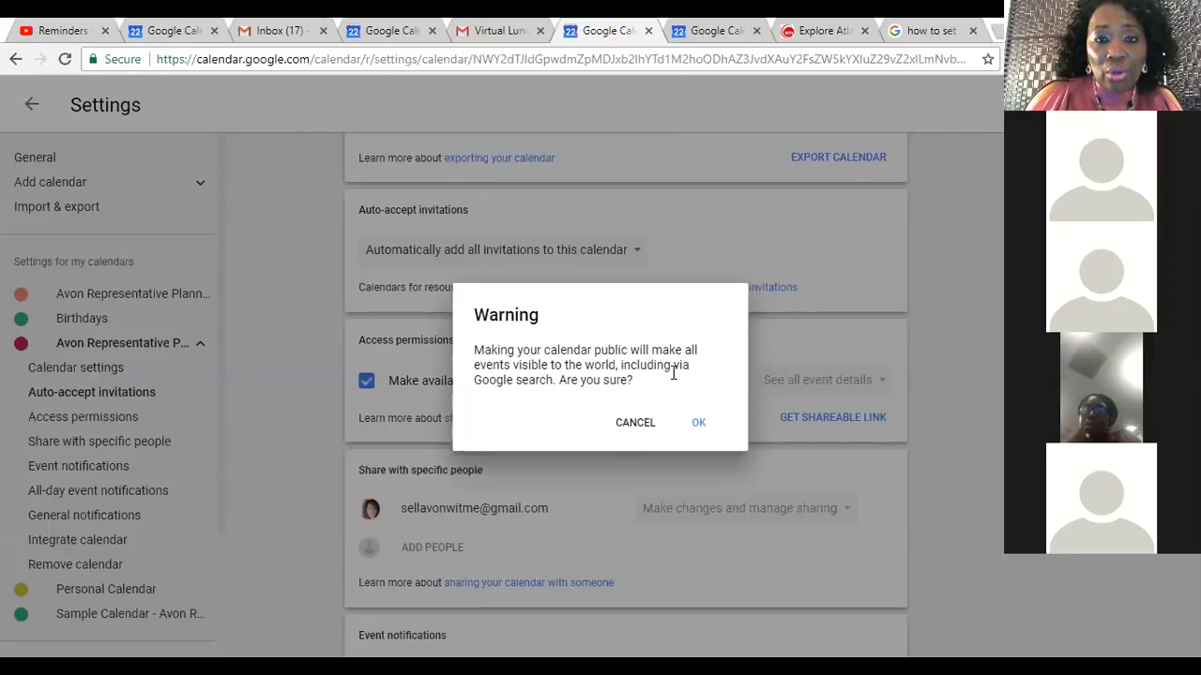
left_click(638, 429)
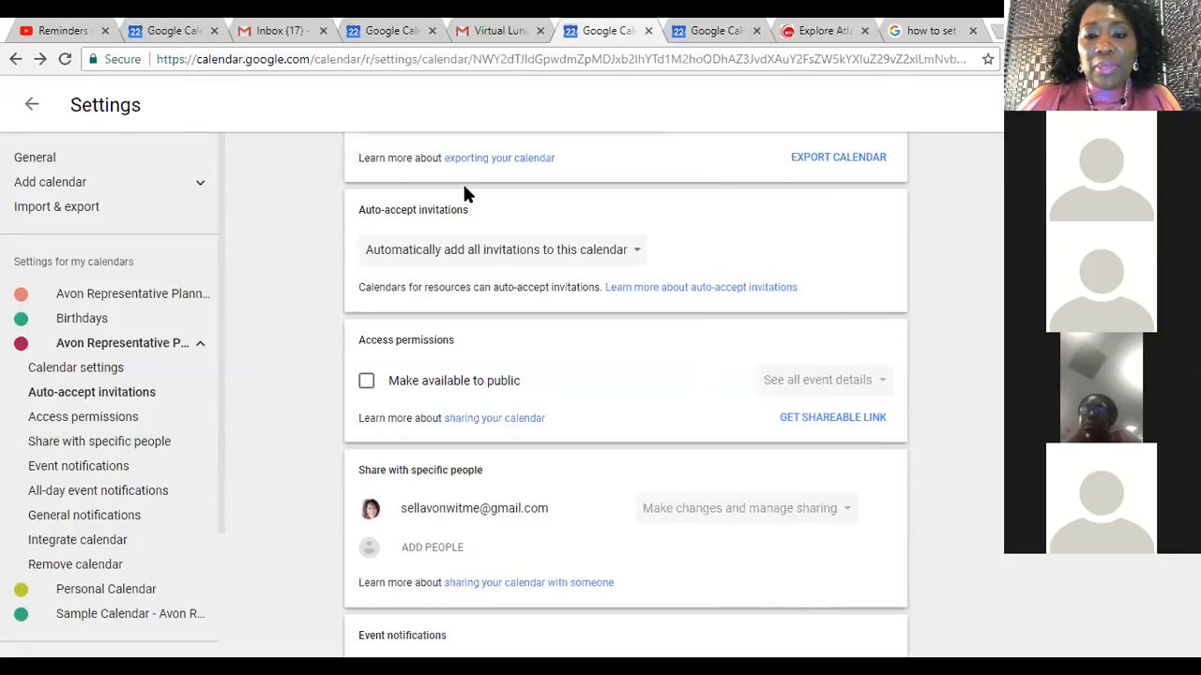
Step: Switch to the PowerPoint presentation "How to Create a Master Calendar - 032218" and display slide 8, CALL TO ACTION
key("alt+Tab")
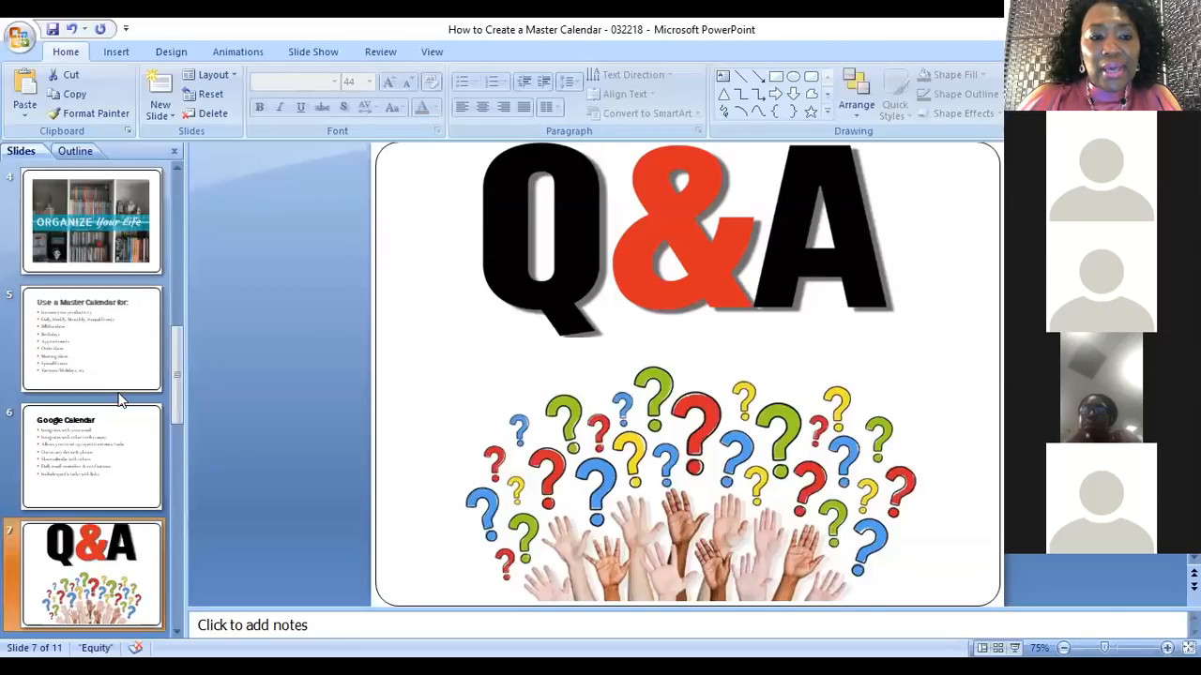
left_click(181, 635)
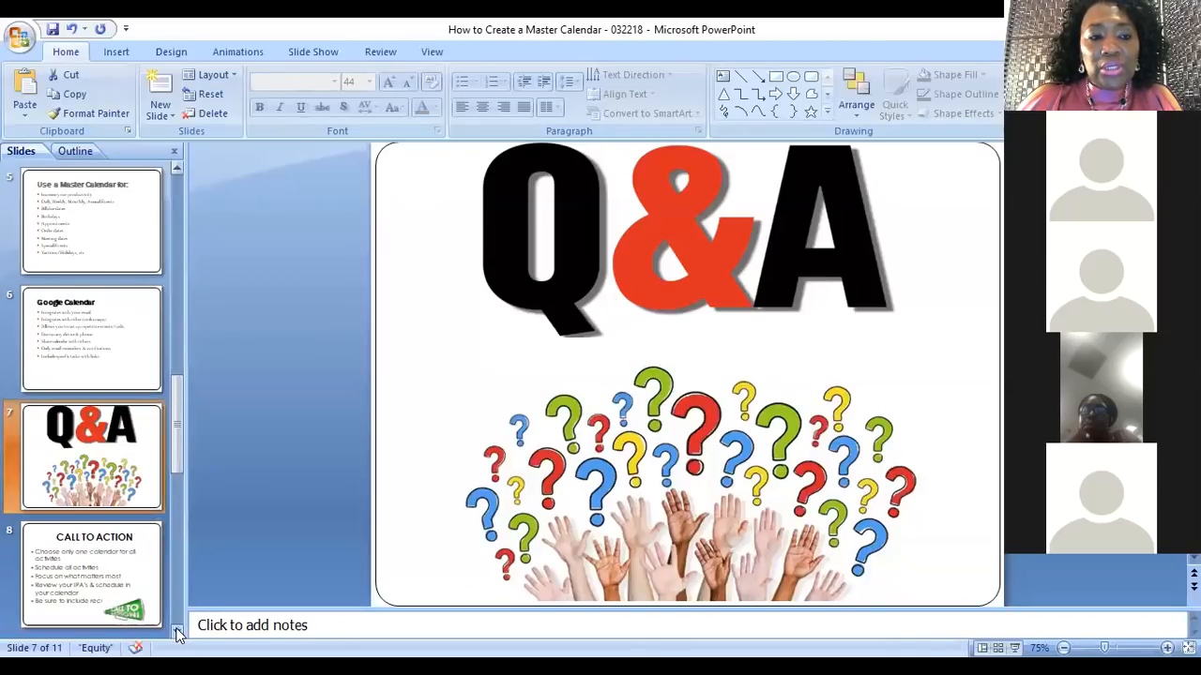
left_click(94, 589)
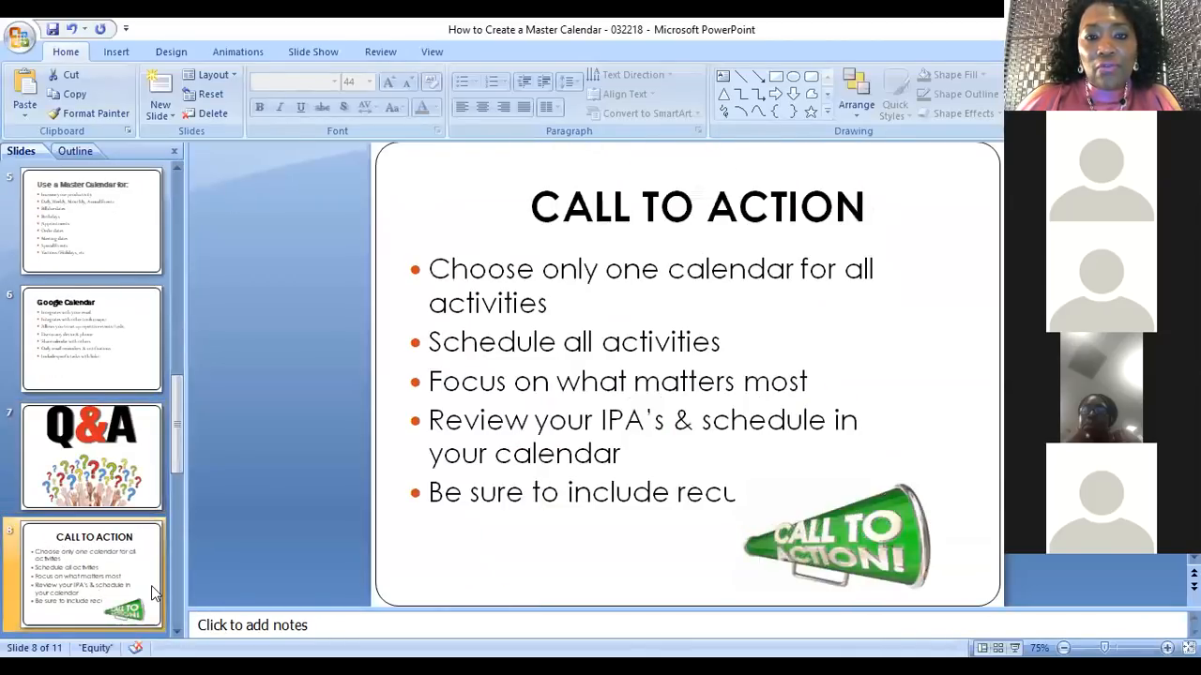